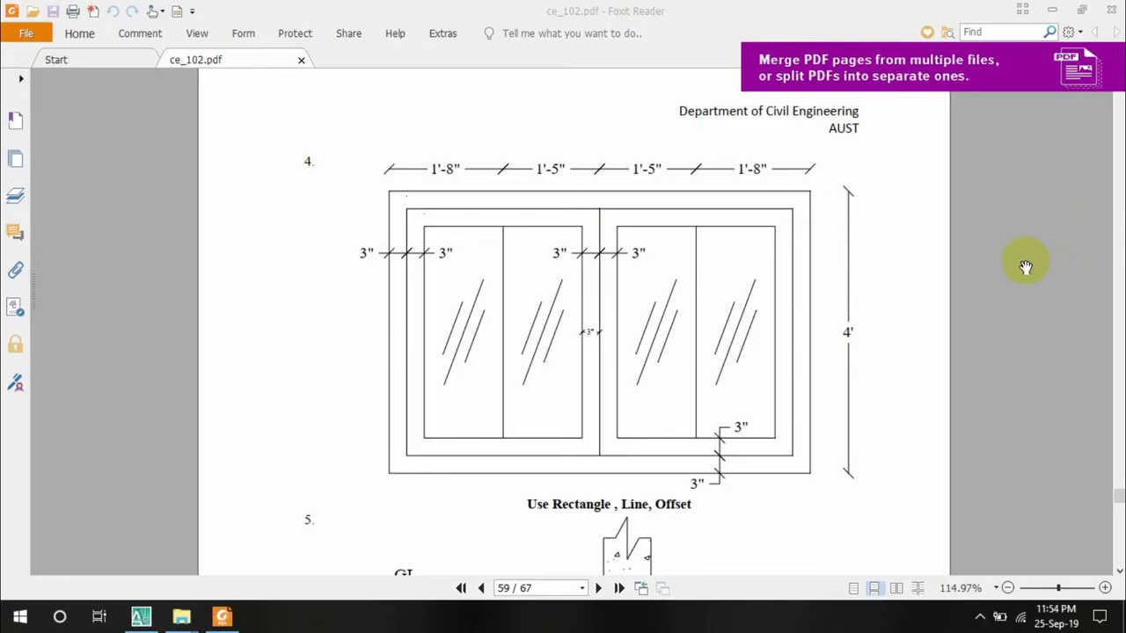
Scroll through the reference PDF to study the window exercise
{"action": "scroll", "coordinate": [663, 316], "scroll_direction": "down", "scroll_amount": 3}
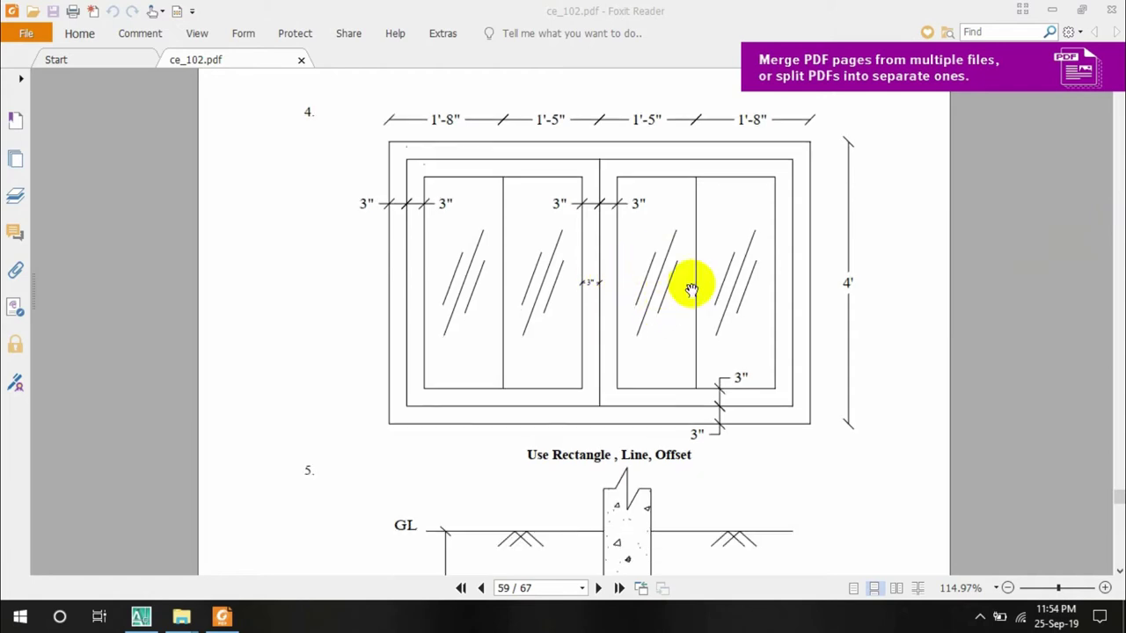
{"action": "scroll", "coordinate": [771, 294], "scroll_direction": "up", "scroll_amount": 2}
{"action": "scroll", "coordinate": [633, 312], "scroll_direction": "down", "scroll_amount": 2}
{"action": "scroll", "coordinate": [636, 311], "scroll_direction": "up", "scroll_amount": 2}
{"action": "scroll", "coordinate": [616, 330], "scroll_direction": "up", "scroll_amount": 3}
{"action": "scroll", "coordinate": [610, 345], "scroll_direction": "up", "scroll_amount": 8}
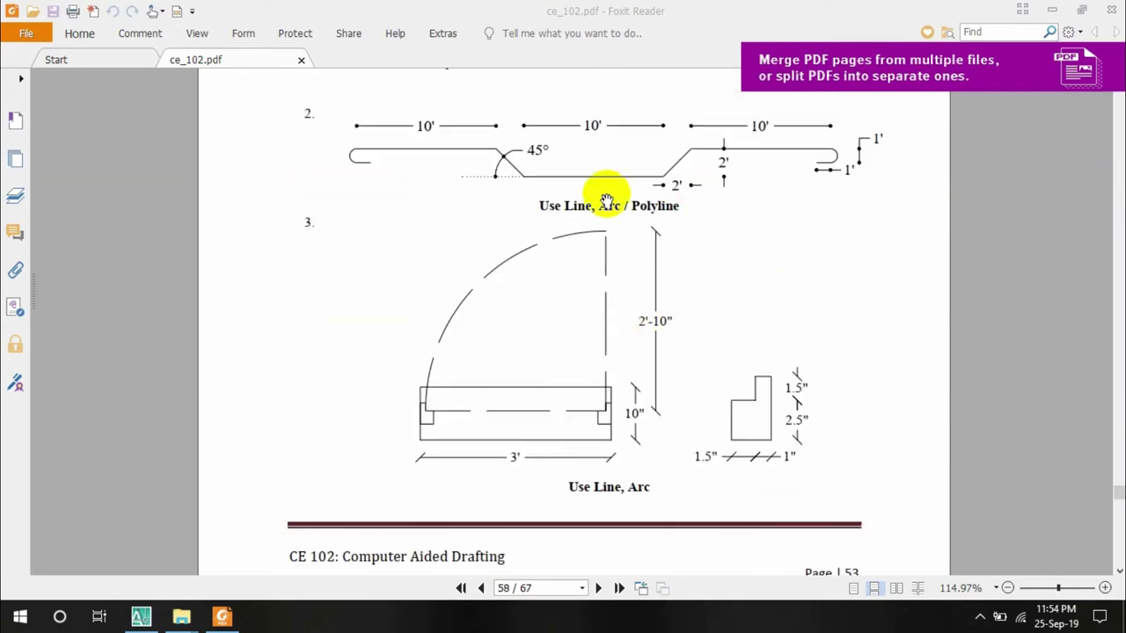
{"action": "scroll", "coordinate": [792, 378], "scroll_direction": "down", "scroll_amount": 3}
{"action": "scroll", "coordinate": [798, 394], "scroll_direction": "down", "scroll_amount": 10}
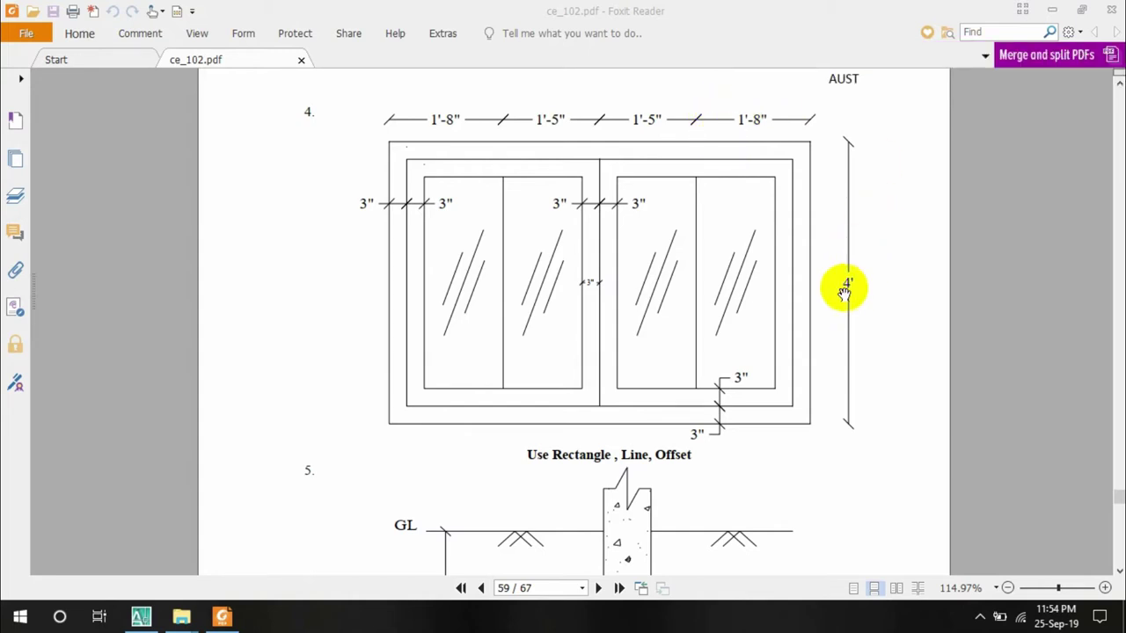
In AutoCAD, draw a 6'2" by 4' rectangle as the window's outer frame
{"action": "left_click", "coordinate": [141, 616]}
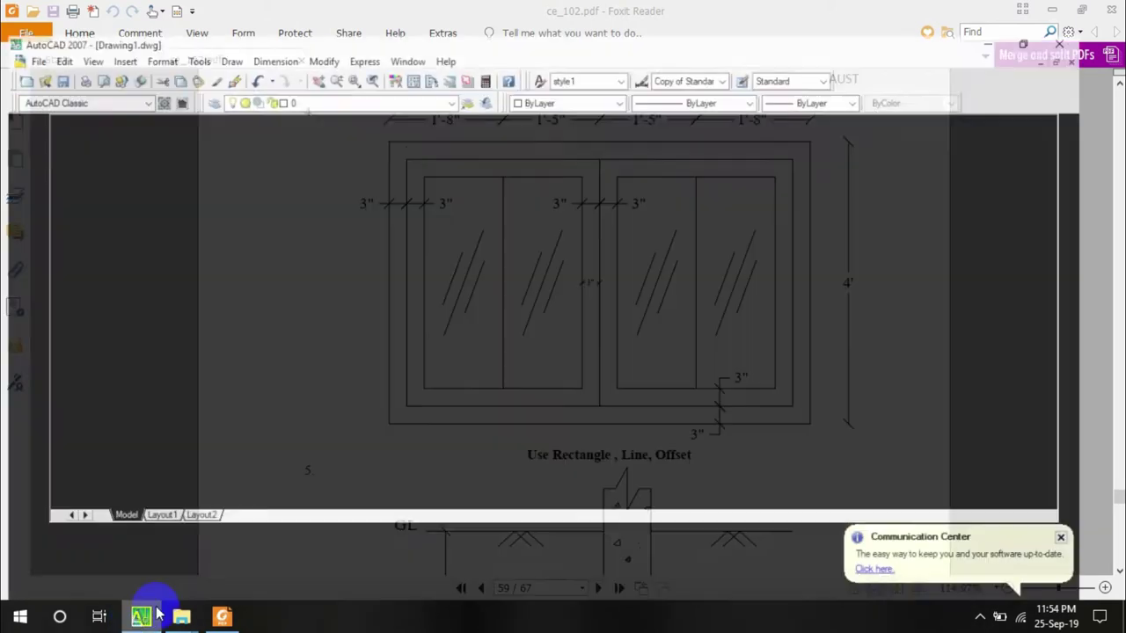
{"action": "mouse_move", "coordinate": [794, 340]}
{"action": "middle_mouse_down"}
{"action": "mouse_move", "coordinate": [681, 354]}
{"action": "mouse_move", "coordinate": [337, 361]}
{"action": "middle_mouse_up"}
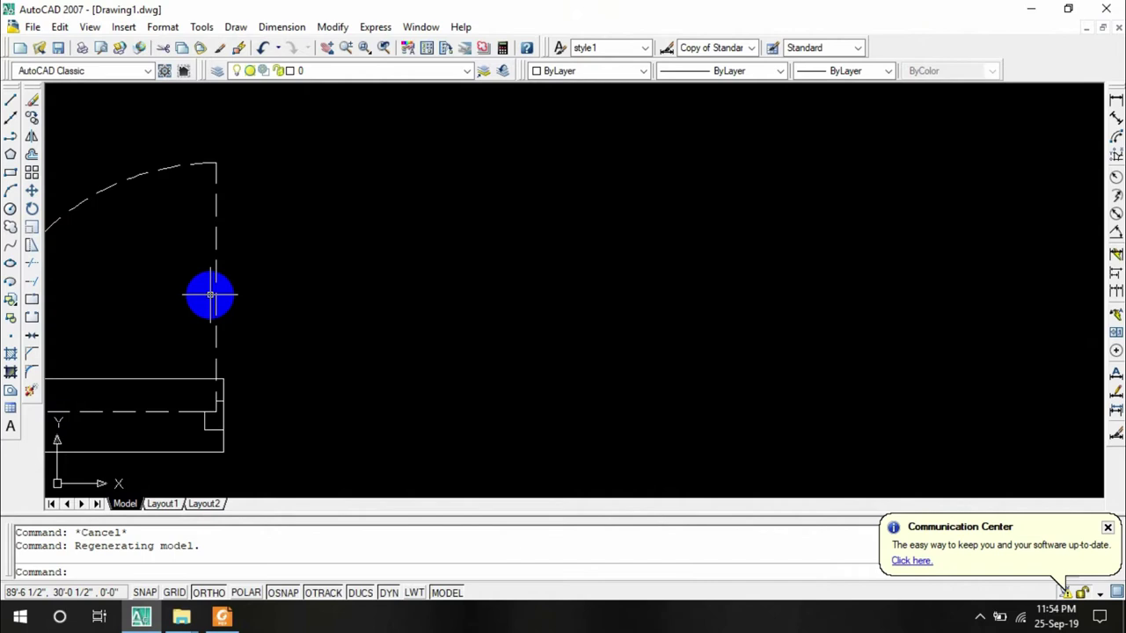
{"action": "left_click", "coordinate": [10, 174]}
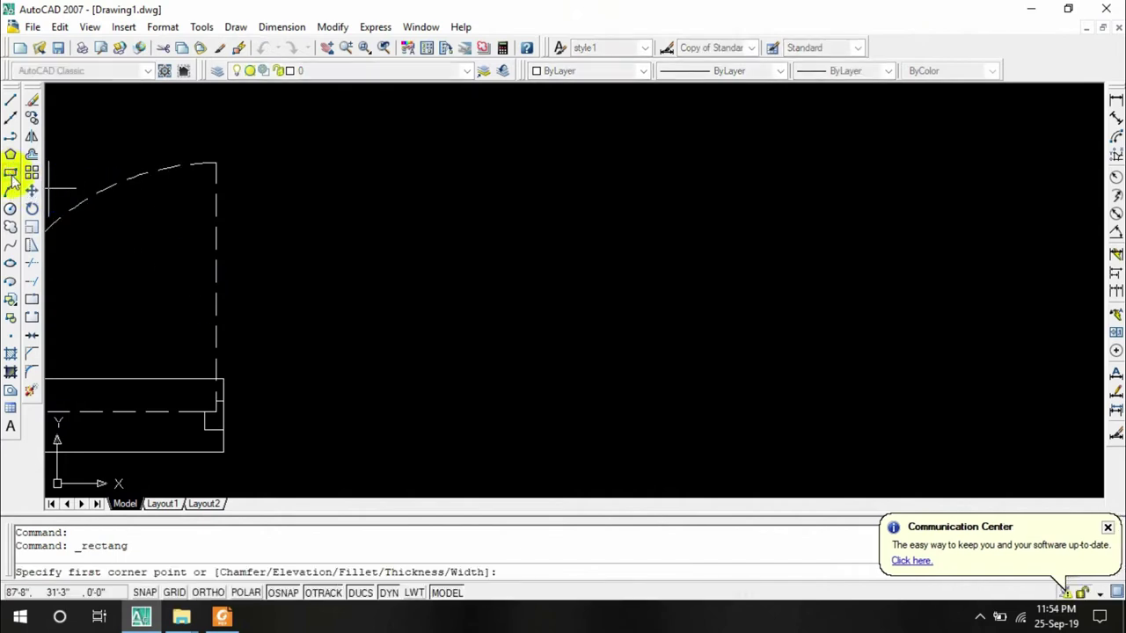
{"action": "left_click", "coordinate": [417, 407]}
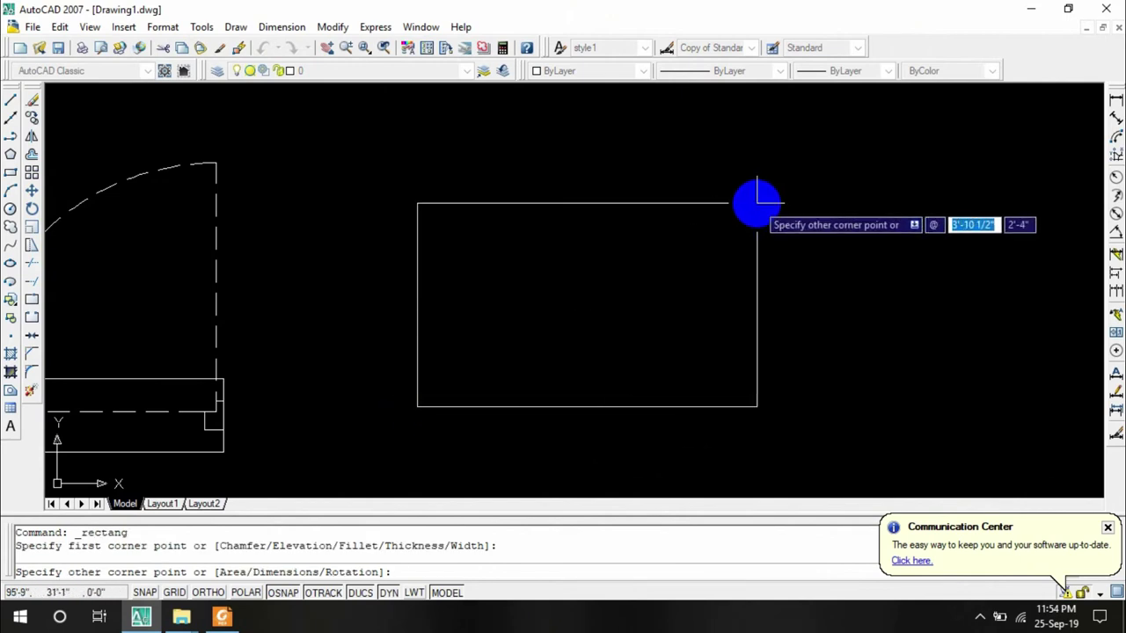
{"action": "type", "text": "6"}
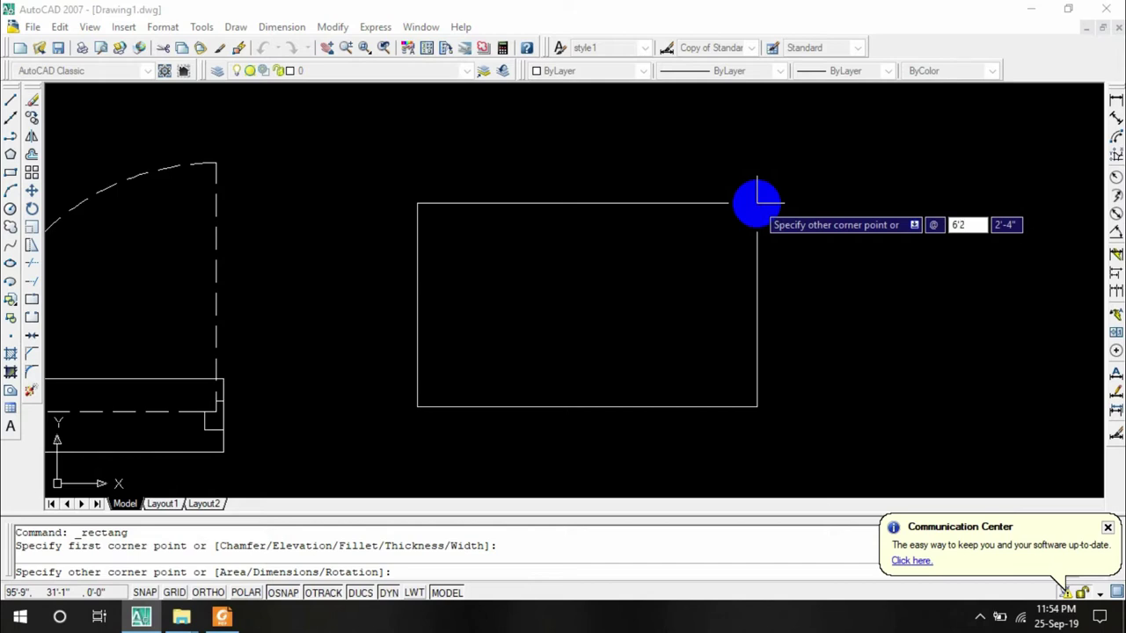
{"action": "type", "text": "'2"}
{"action": "key", "text": "Tab"}
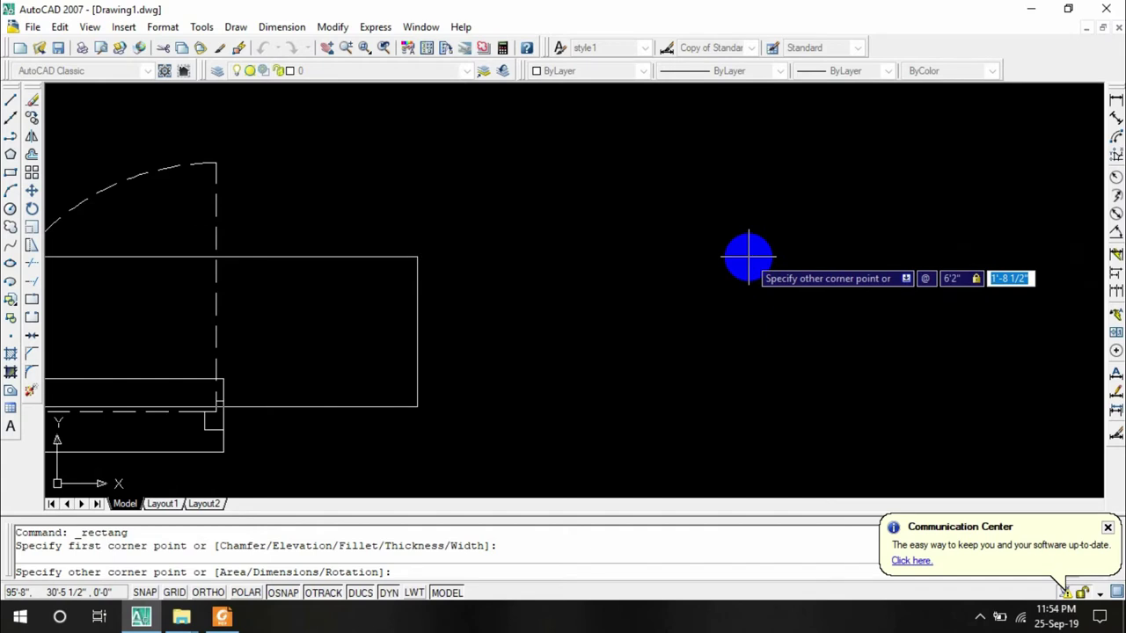
{"action": "type", "text": "4"}
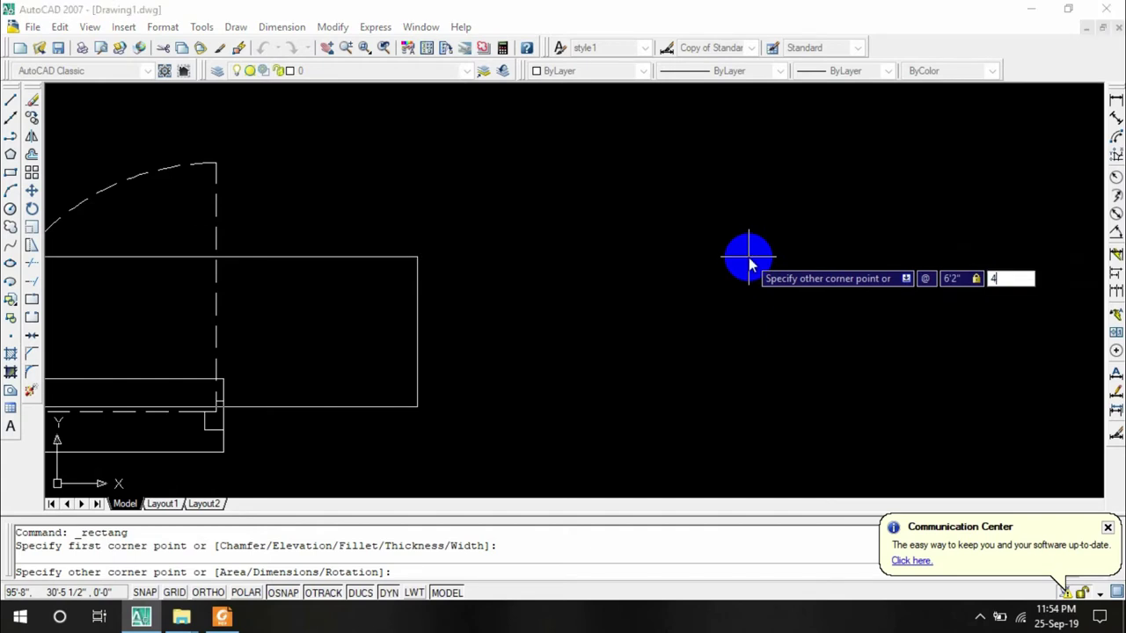
{"action": "key", "text": "Return"}
Recentre the view on the new rectangle and return to the reference PDF
{"action": "scroll", "coordinate": [739, 256], "scroll_direction": "down", "scroll_amount": 6}
{"action": "middle_click_drag", "start_coordinate": [754, 234], "coordinate": [773, 275]}
{"action": "scroll", "coordinate": [774, 274], "scroll_direction": "up", "scroll_amount": 5}
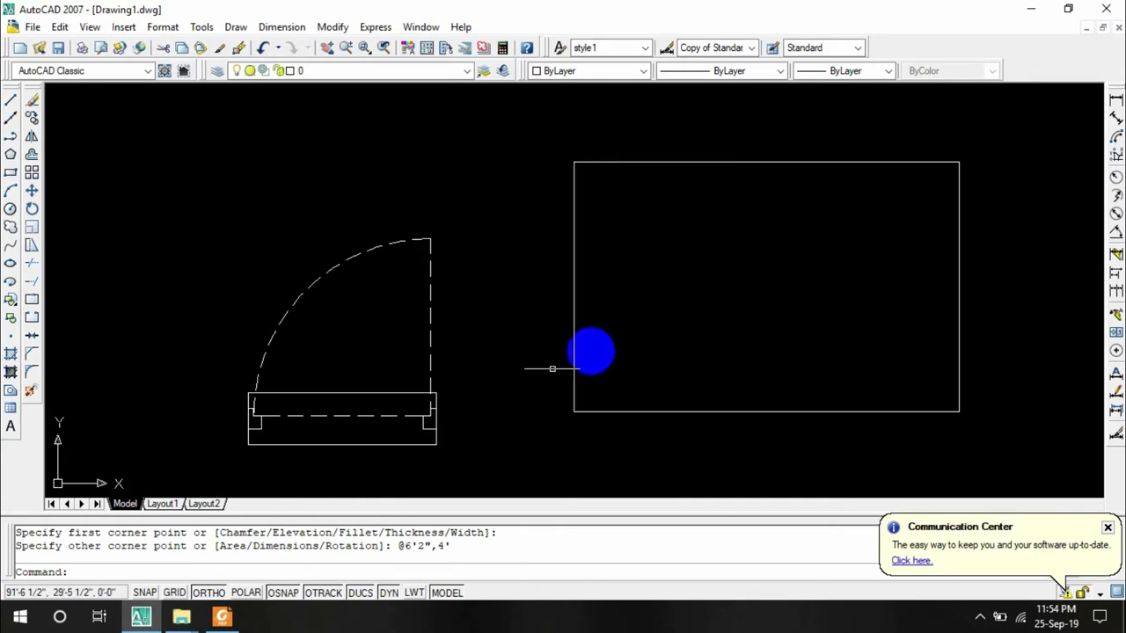
{"action": "left_click", "coordinate": [220, 621]}
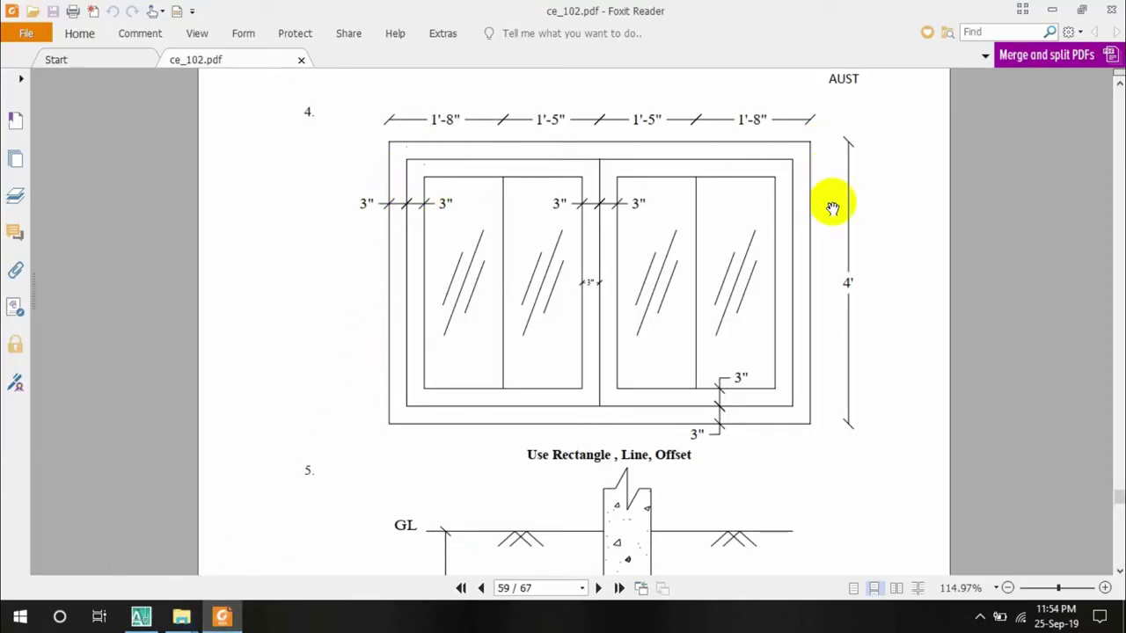
Offset the outer frame rectangle 3" inward, then compare with the reference PDF
{"action": "left_click", "coordinate": [1052, 9]}
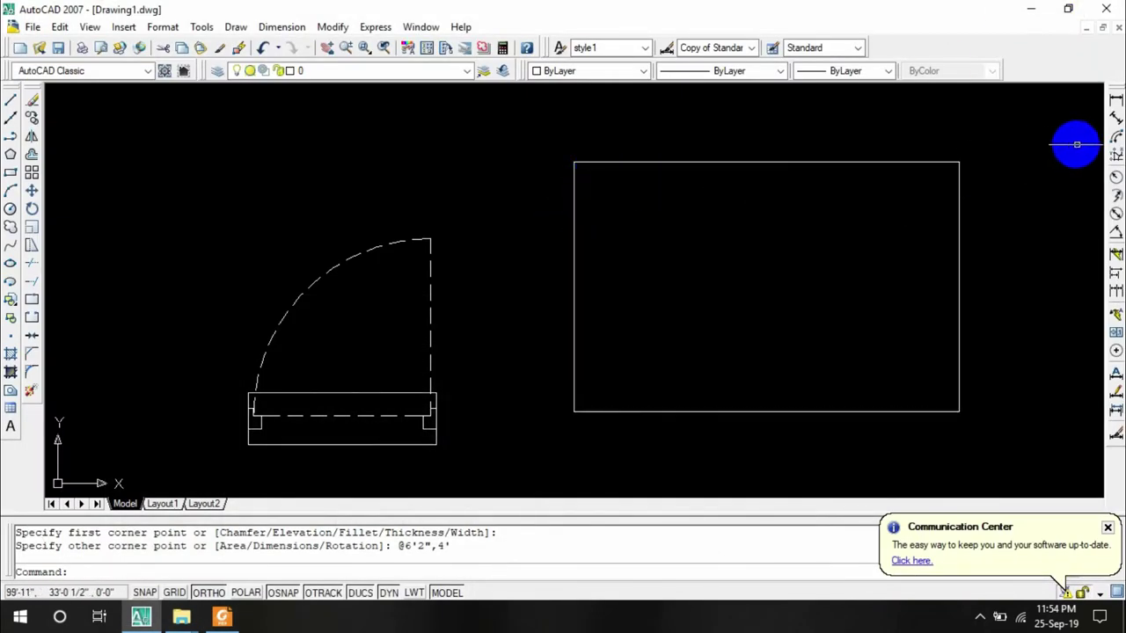
{"action": "left_click", "coordinate": [32, 156]}
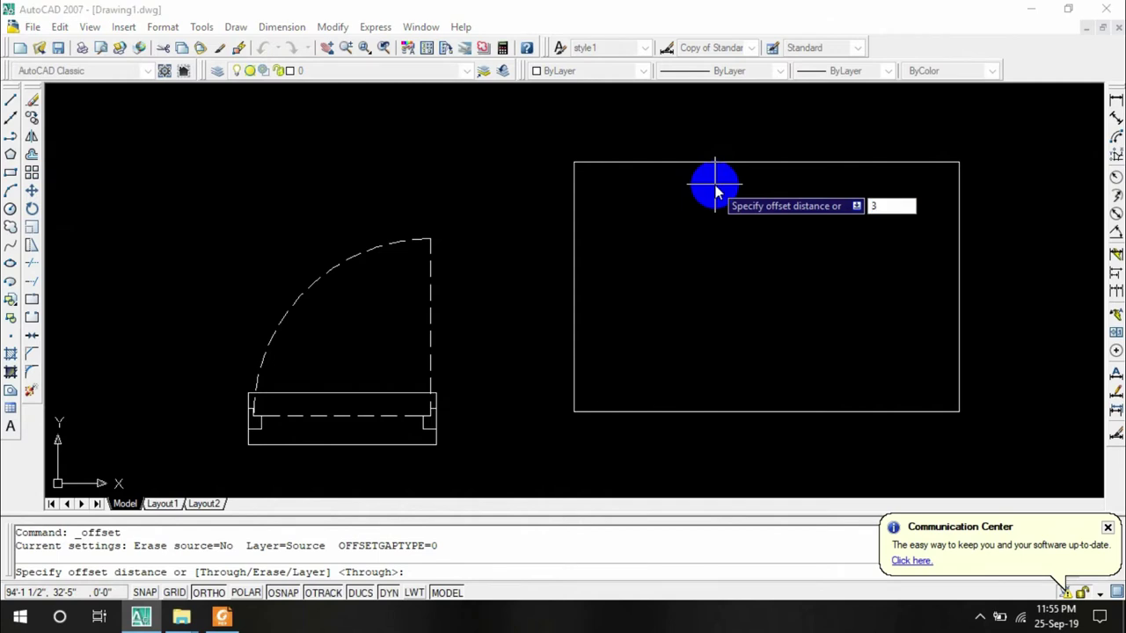
{"action": "key", "text": "Return"}
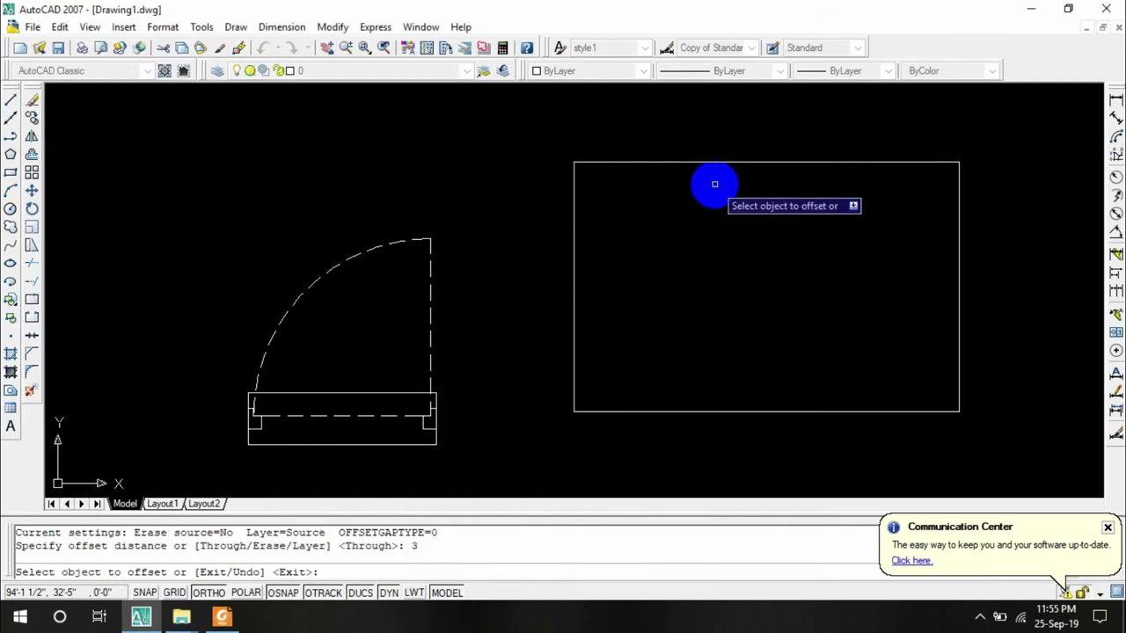
{"action": "left_click", "coordinate": [663, 163]}
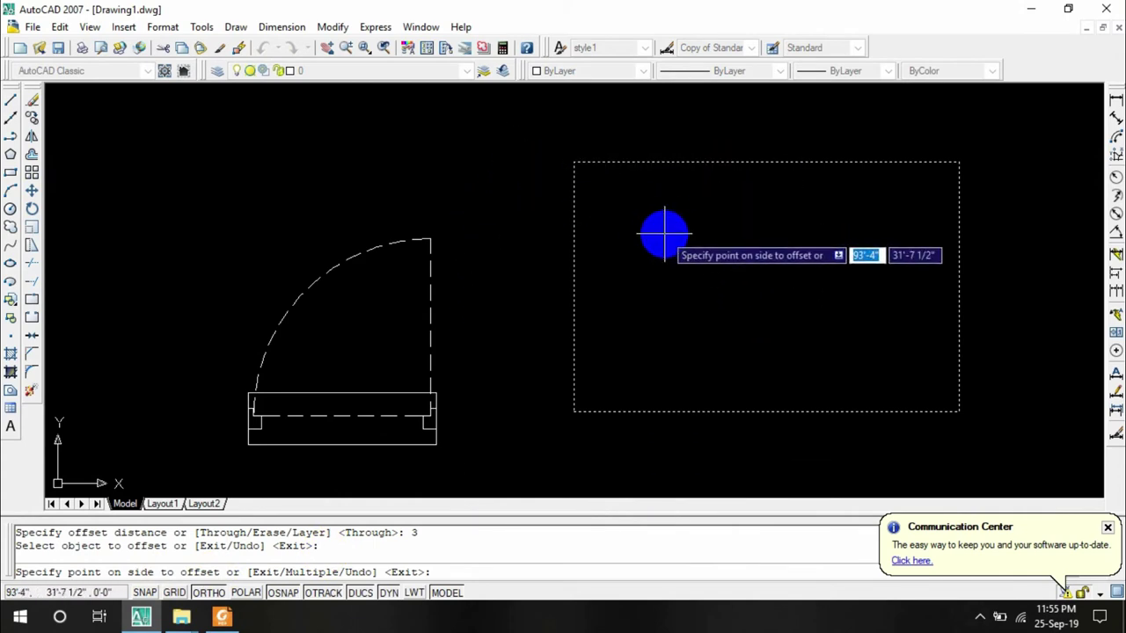
{"action": "left_click", "coordinate": [665, 233]}
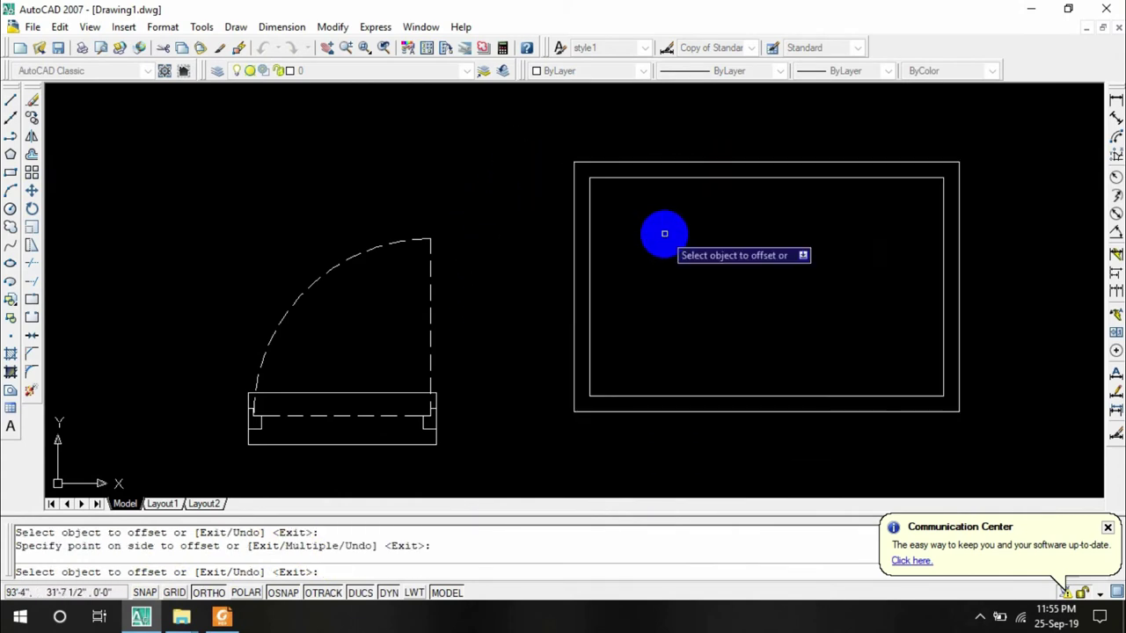
{"action": "mouse_move", "coordinate": [141, 617]}
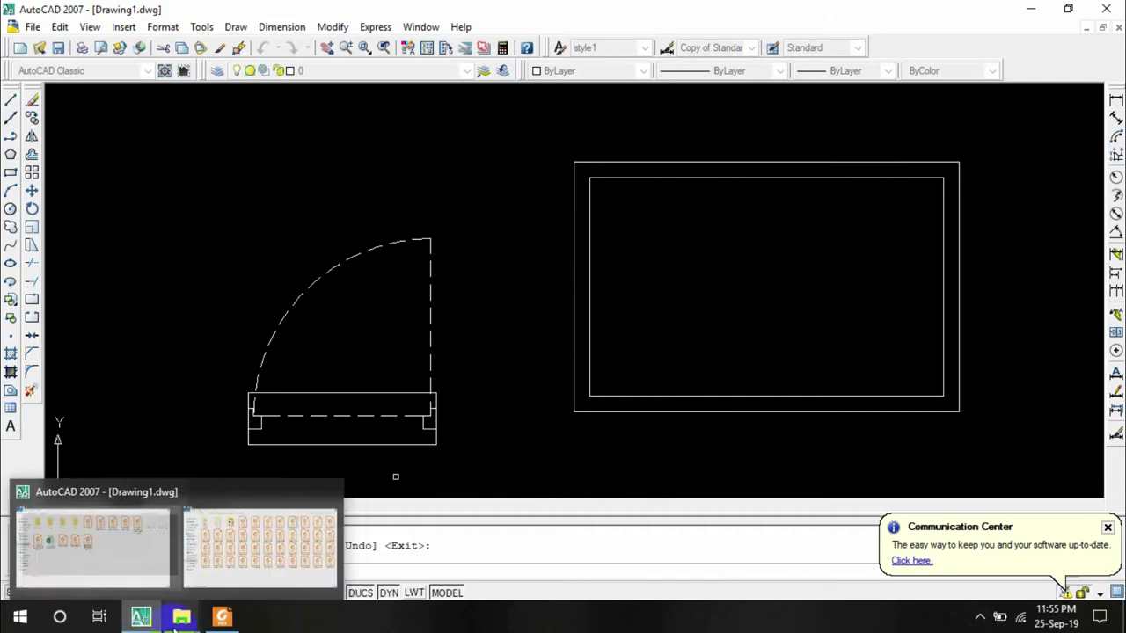
{"action": "left_click", "coordinate": [221, 618]}
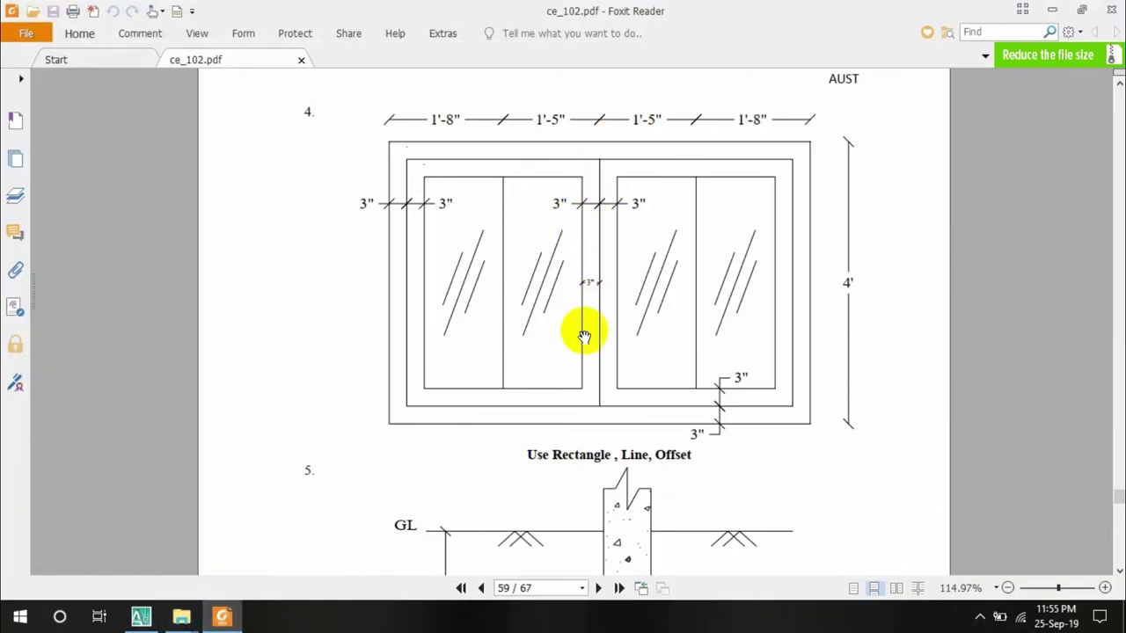
{"action": "left_click", "coordinate": [1052, 9]}
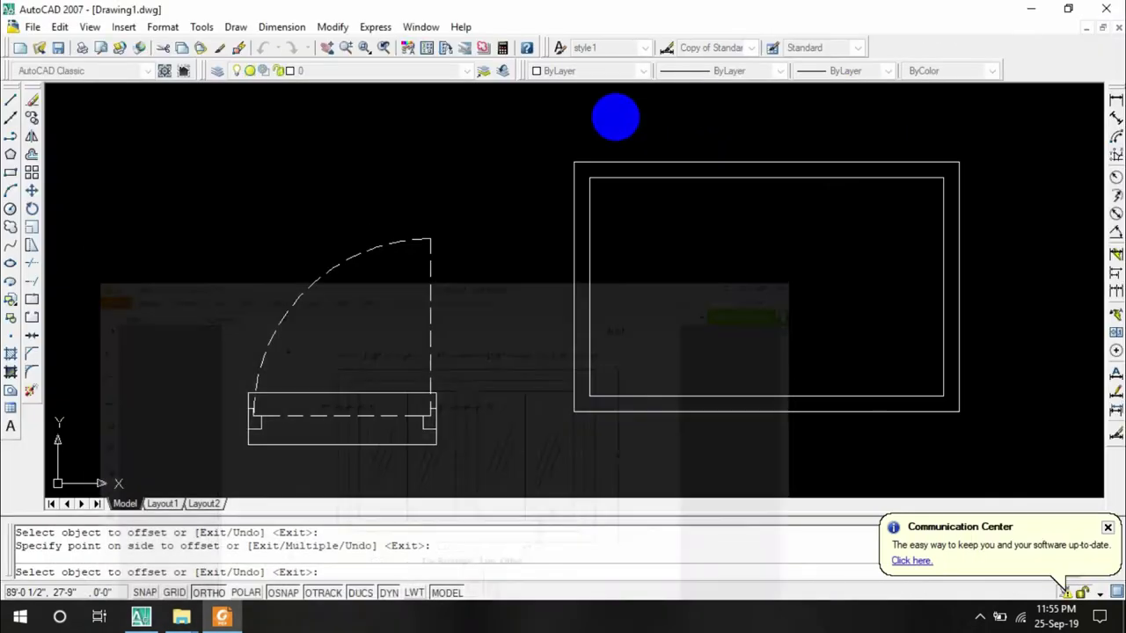
Draw a vertical line from the inner rectangle's top midpoint to its bottom edge
{"action": "left_click", "coordinate": [11, 104]}
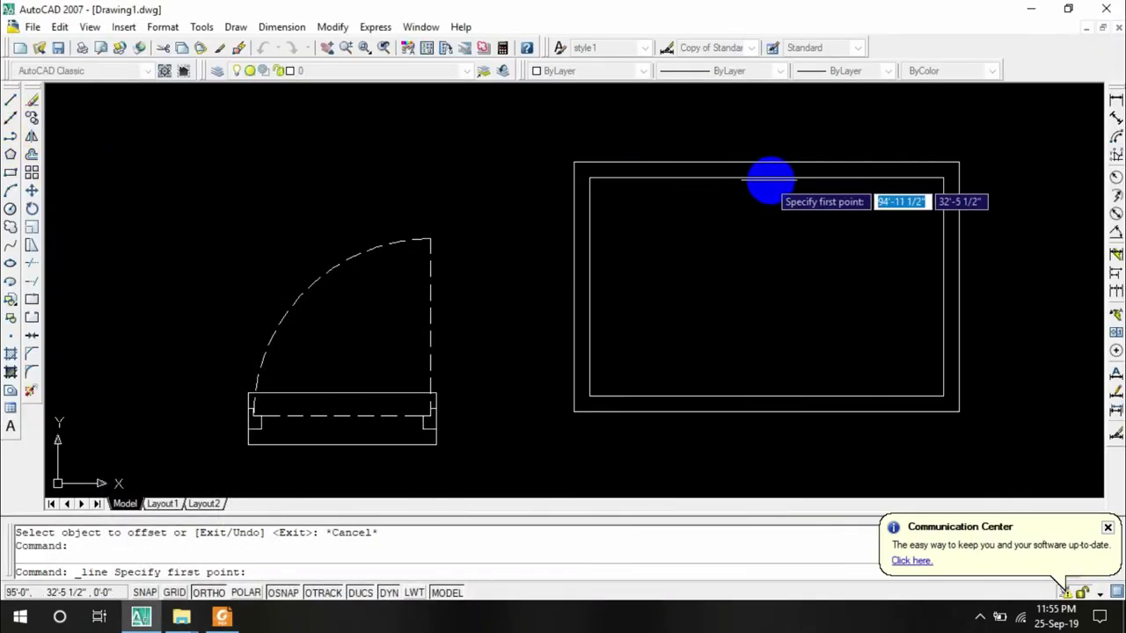
{"action": "left_click", "coordinate": [778, 179]}
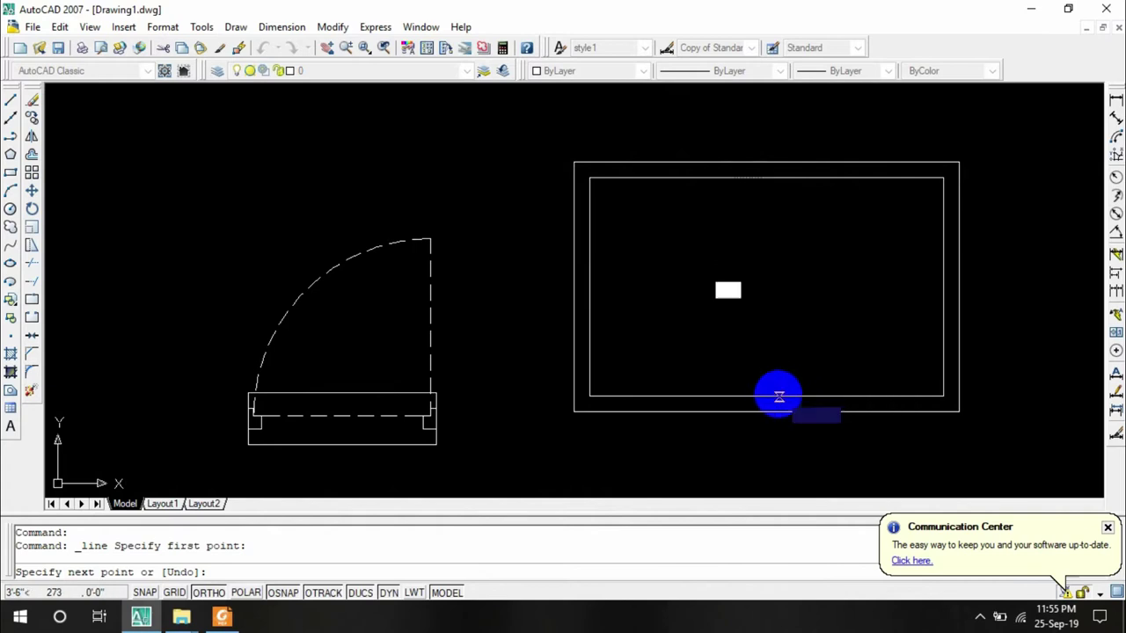
{"action": "left_click", "coordinate": [767, 397]}
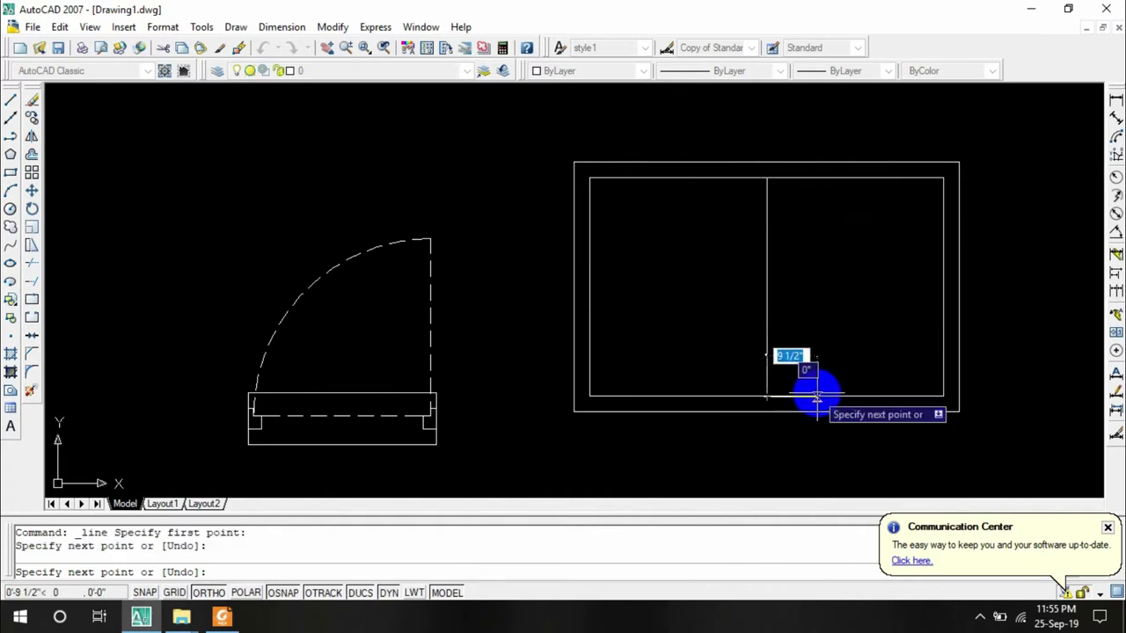
{"action": "key", "text": "Escape"}
{"action": "mouse_move", "coordinate": [222, 617]}
{"action": "left_click", "coordinate": [251, 556]}
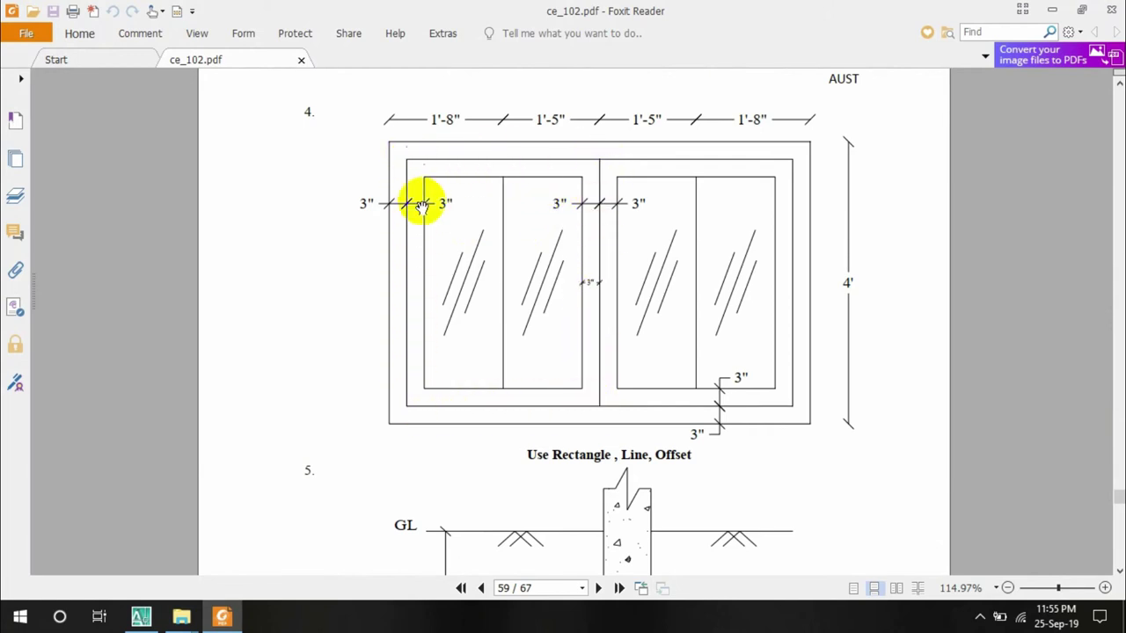
{"action": "left_click", "coordinate": [1052, 8]}
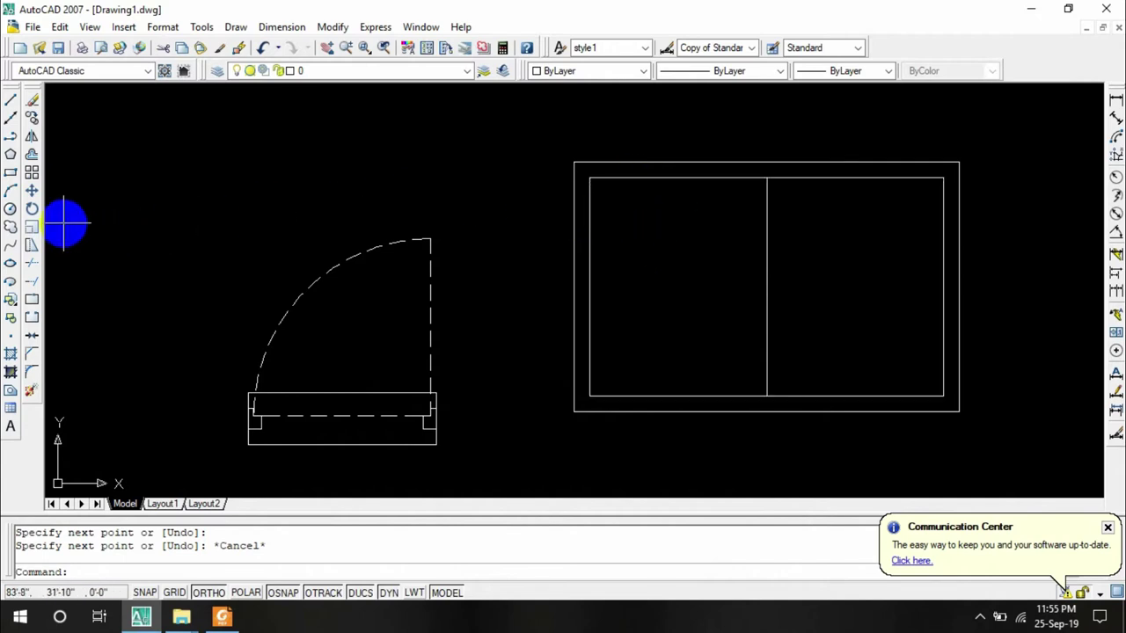
Draw separate rectangles over the left and right panels of the inner frame
{"action": "left_click", "coordinate": [10, 172]}
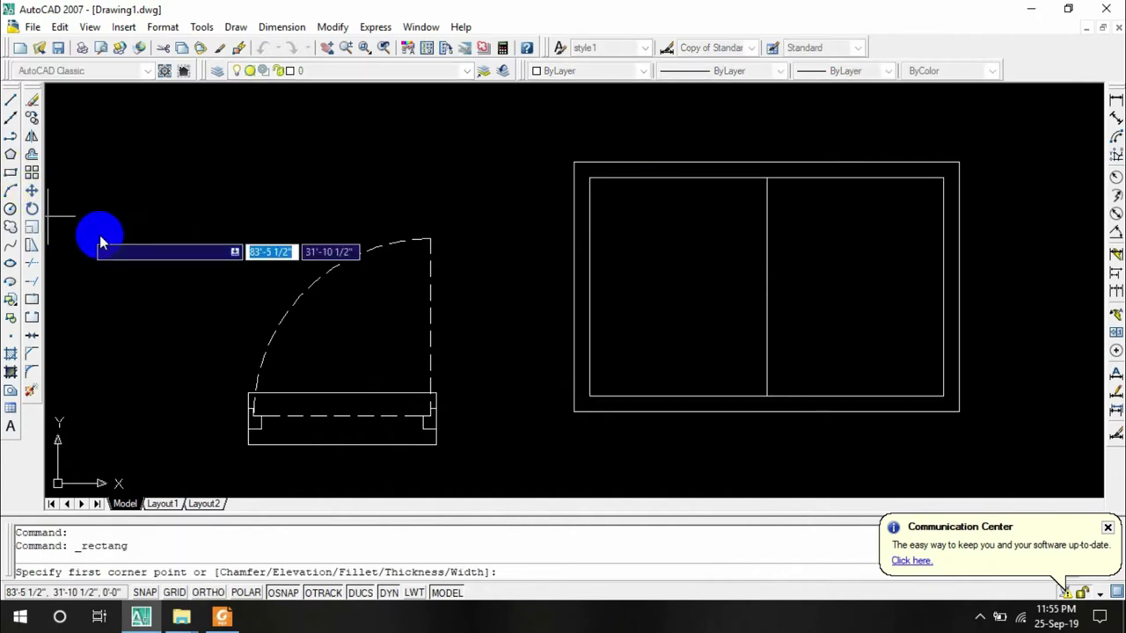
{"action": "left_click", "coordinate": [589, 177]}
{"action": "left_click", "coordinate": [763, 396]}
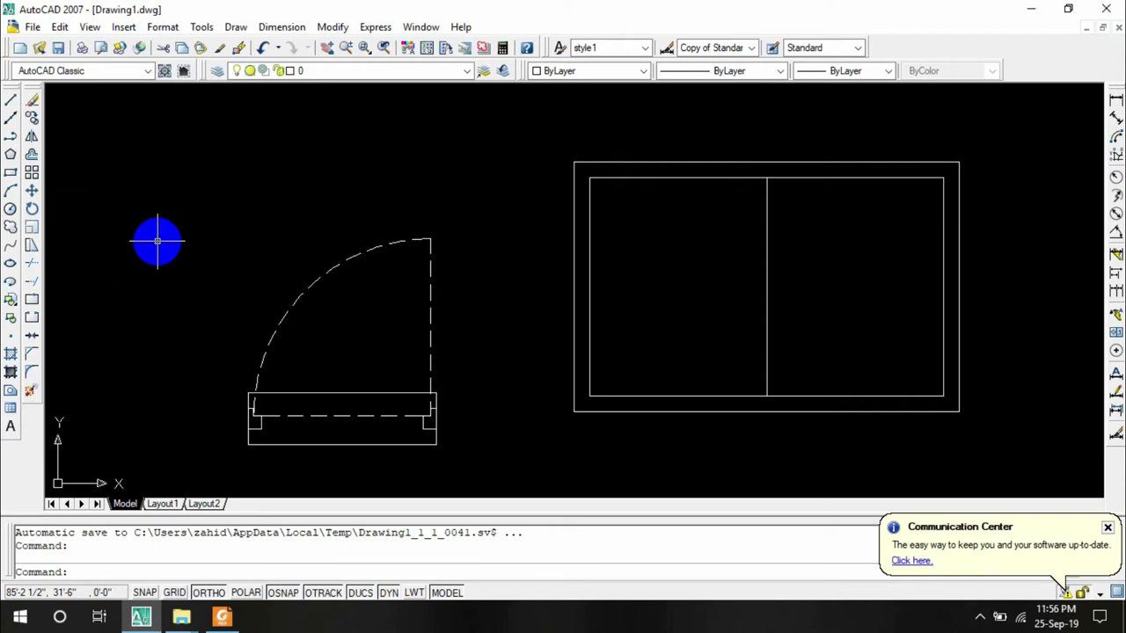
{"action": "key", "text": "Return"}
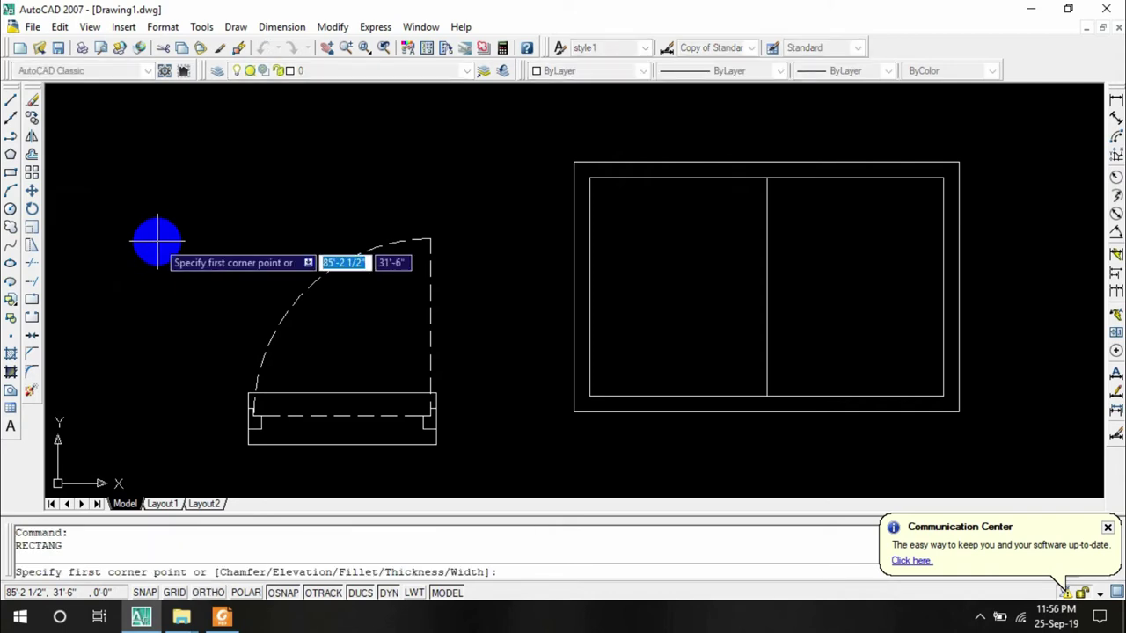
{"action": "left_click", "coordinate": [768, 178]}
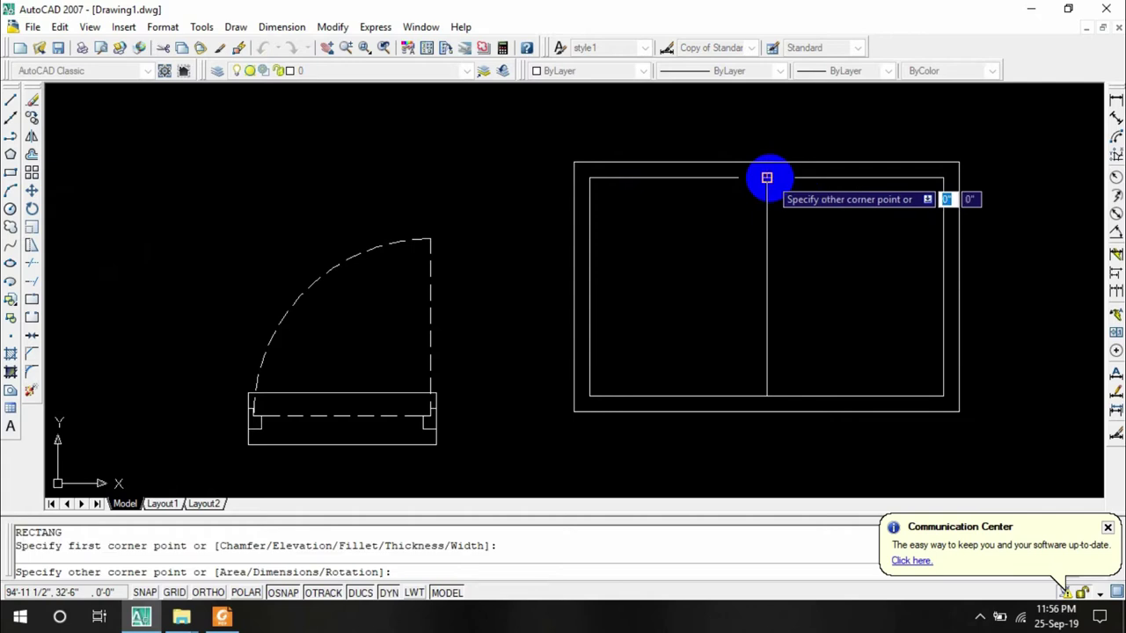
{"action": "left_click", "coordinate": [944, 397]}
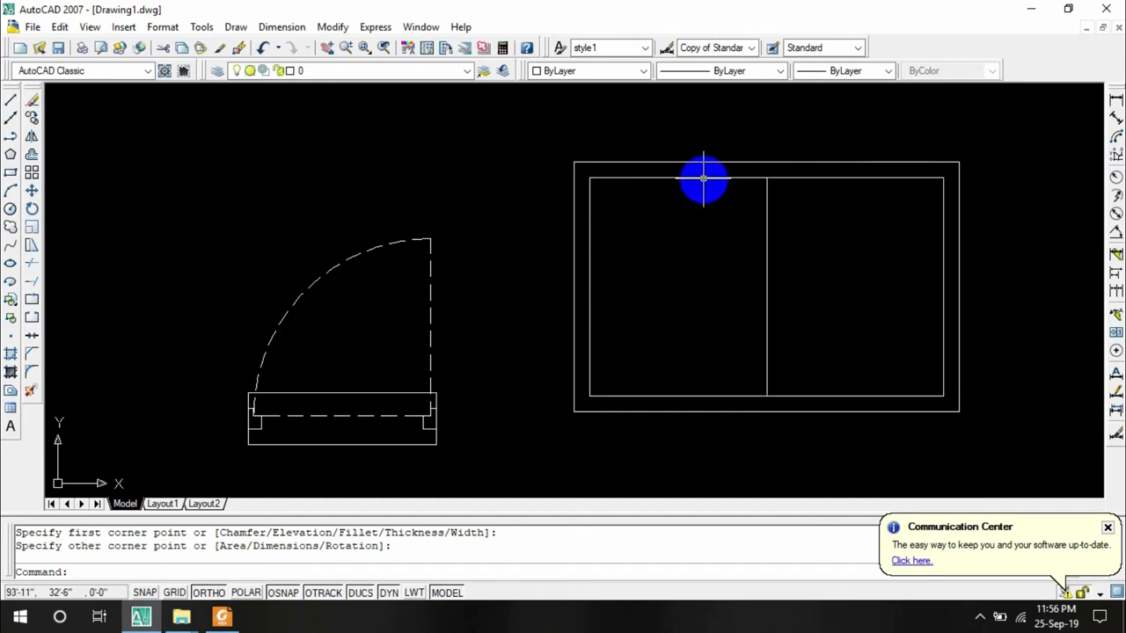
{"action": "left_click", "coordinate": [701, 177]}
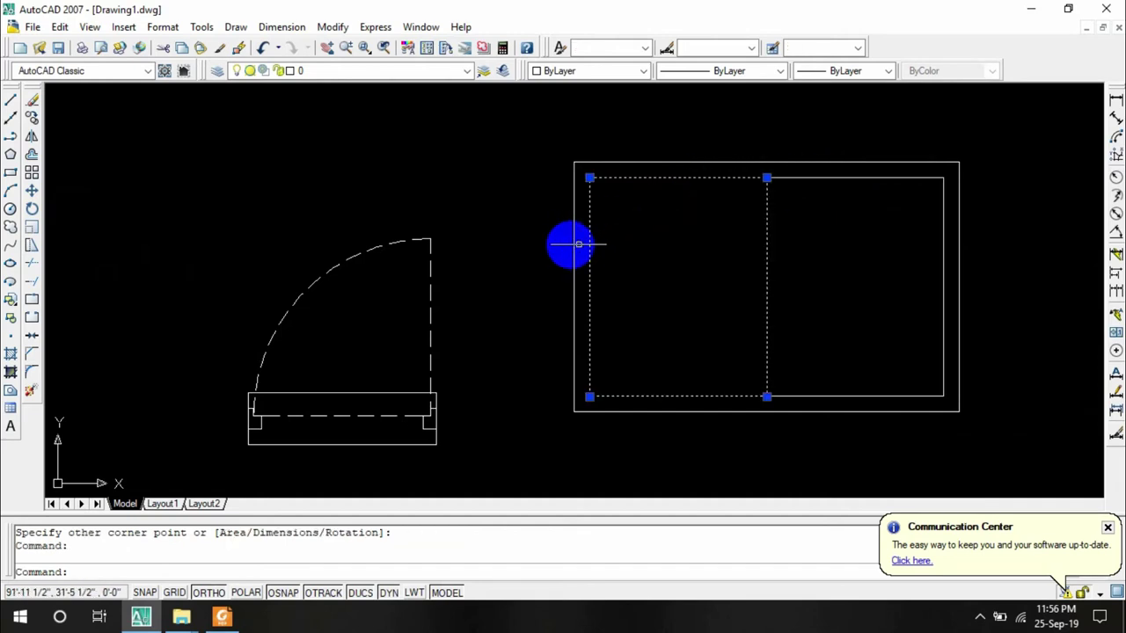
{"action": "left_click", "coordinate": [31, 155]}
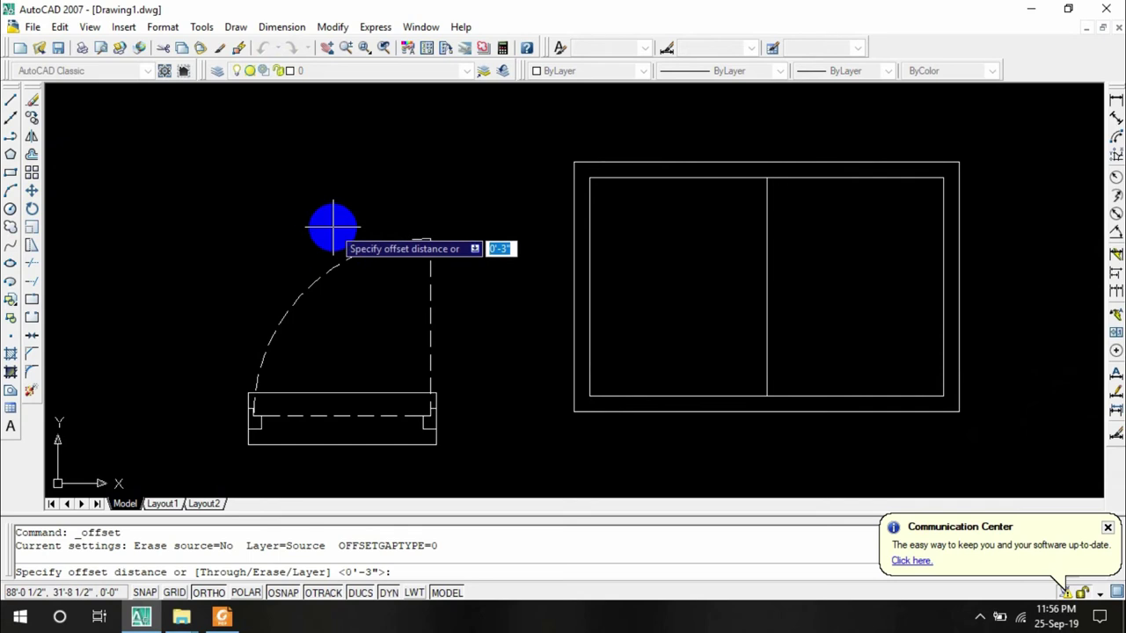
Offset the left and right panel rectangles 3" inward, then view the reference drawing
{"action": "key", "text": "Return"}
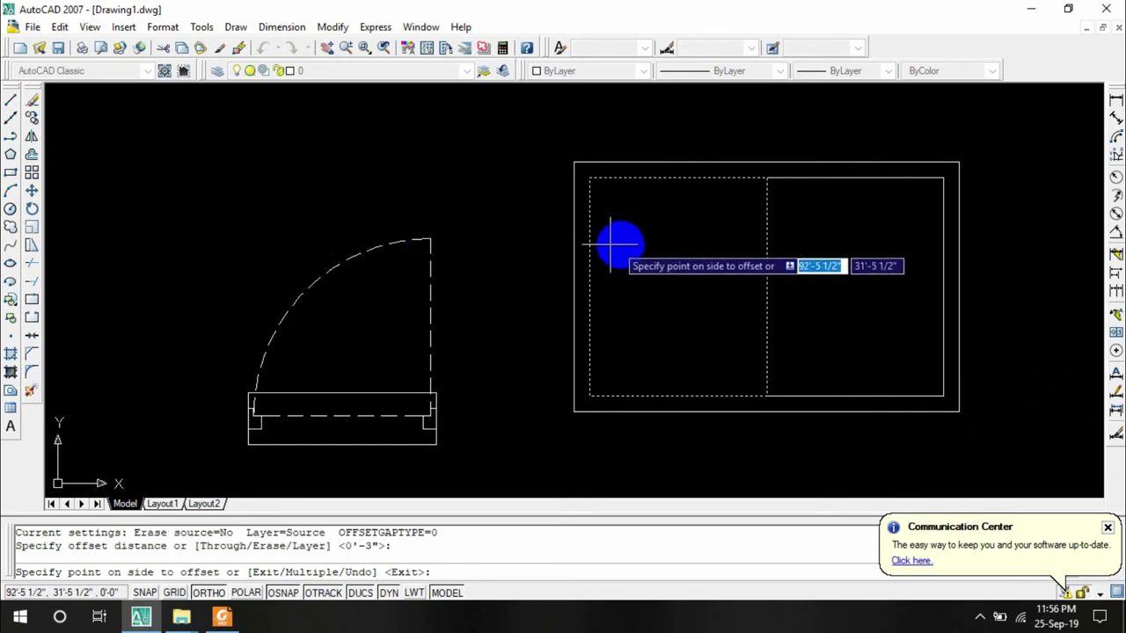
{"action": "left_click", "coordinate": [679, 245]}
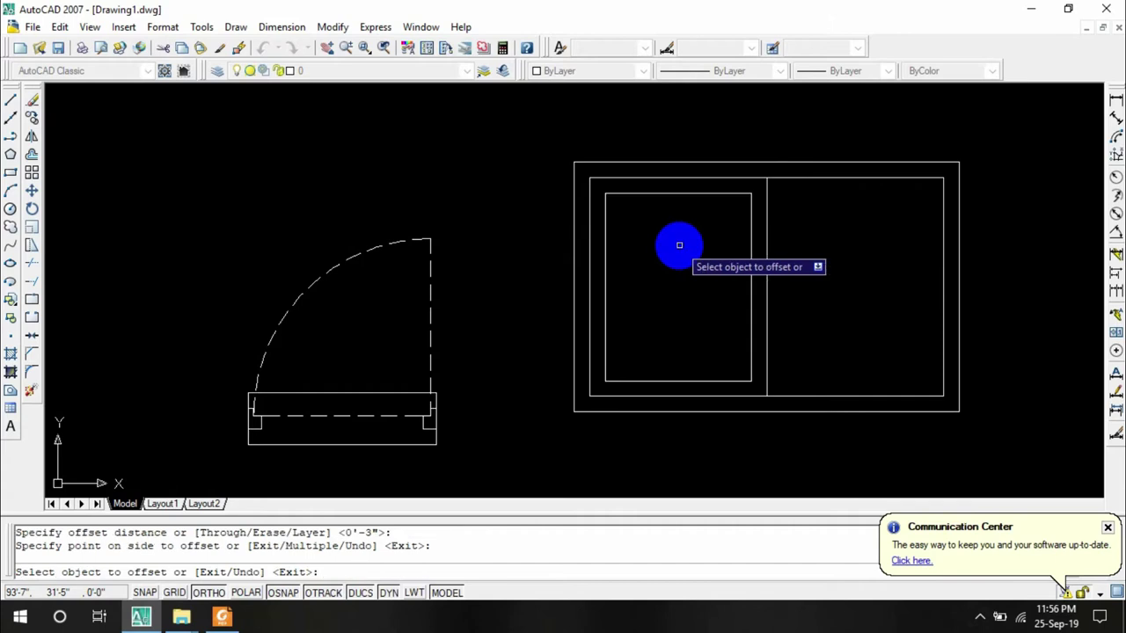
{"action": "left_click", "coordinate": [806, 179]}
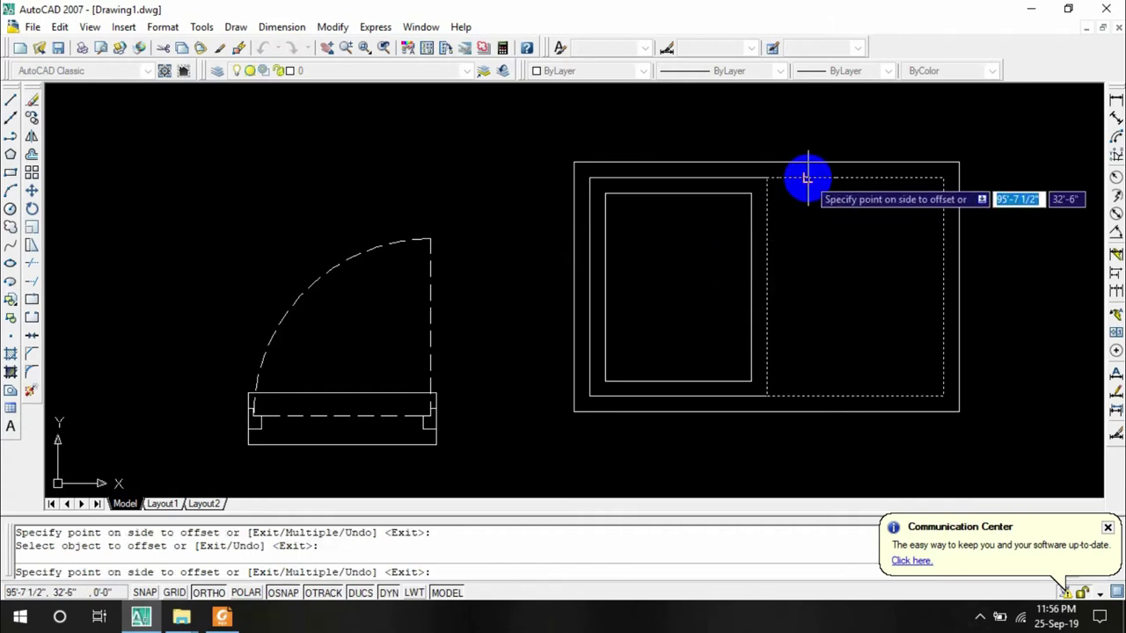
{"action": "left_click", "coordinate": [833, 245]}
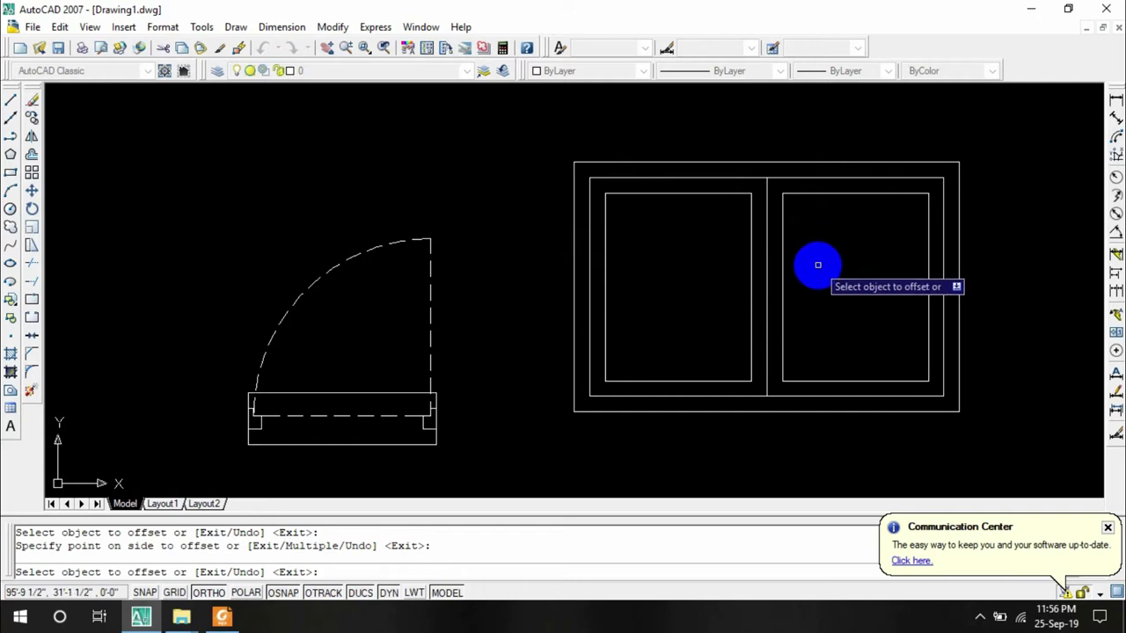
{"action": "left_click", "coordinate": [222, 617]}
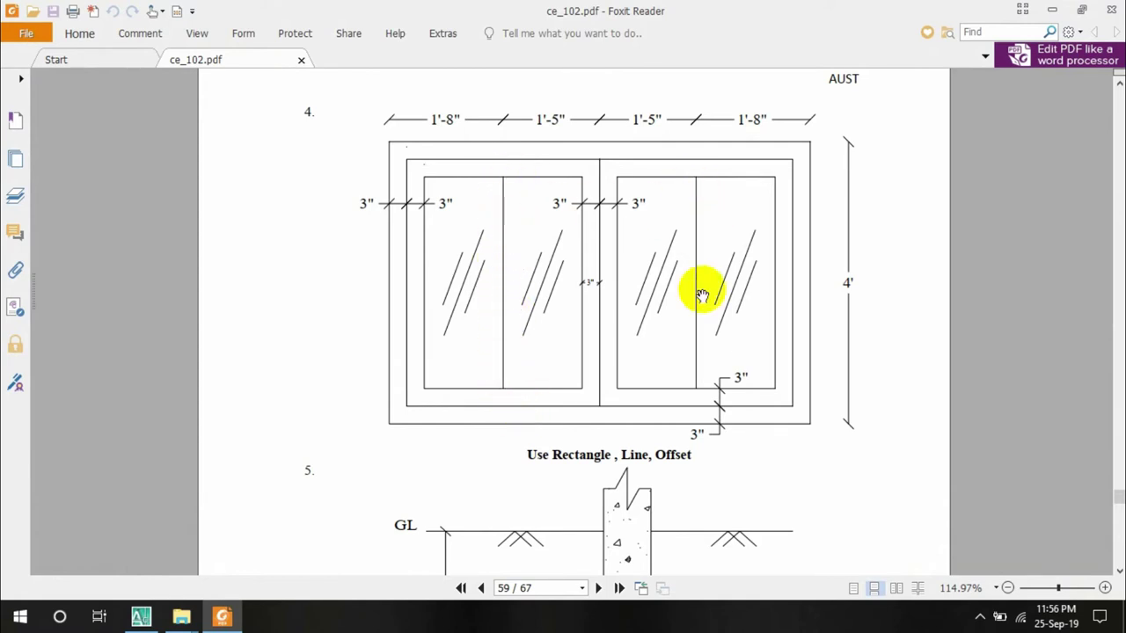
Draw vertical lines down the middle of the left and right inset panes
{"action": "left_click", "coordinate": [1055, 8]}
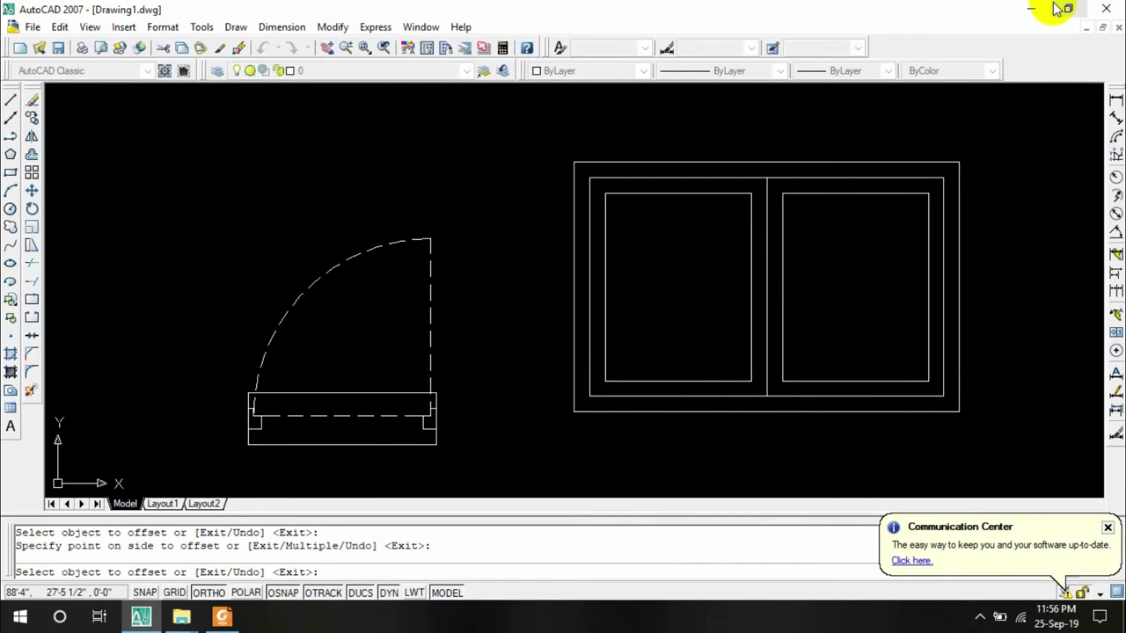
{"action": "left_click", "coordinate": [11, 99]}
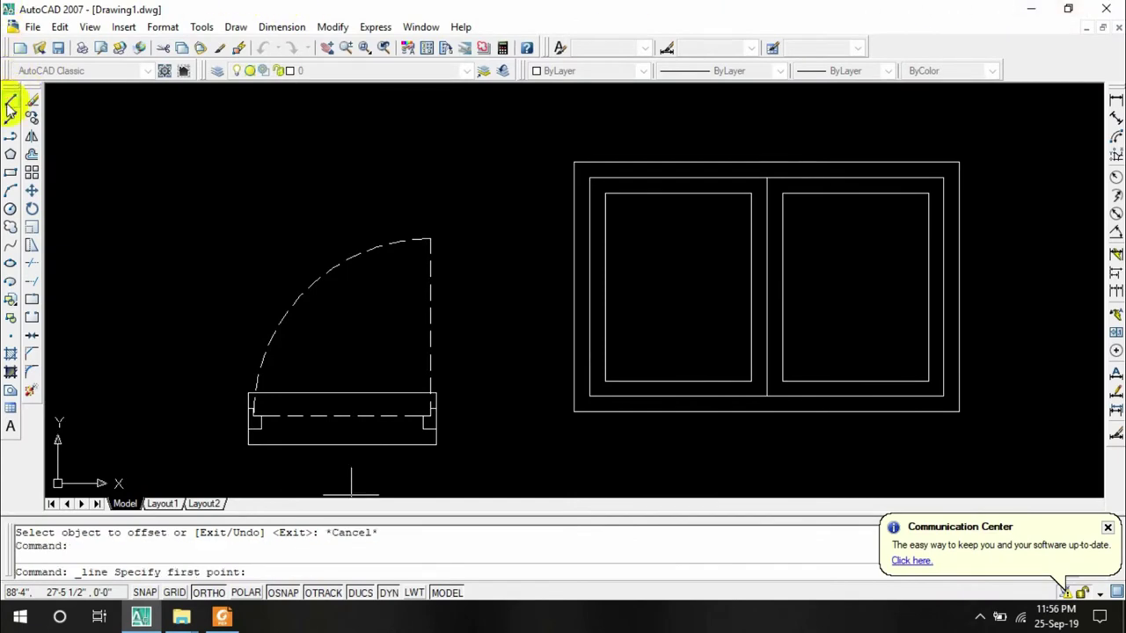
{"action": "left_click", "coordinate": [678, 194]}
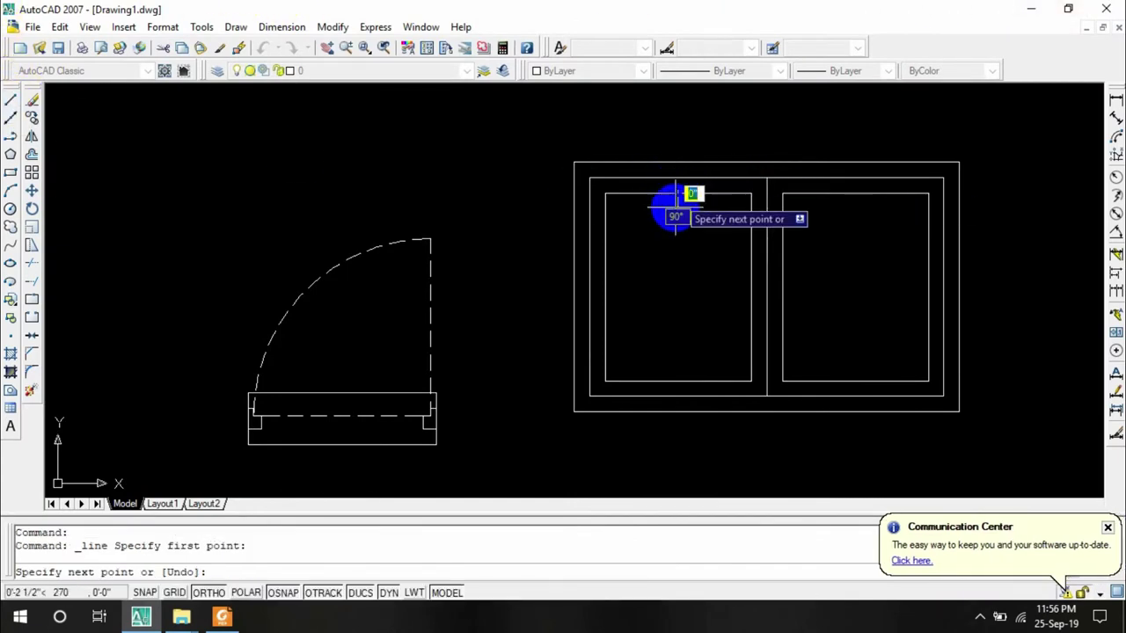
{"action": "left_click", "coordinate": [678, 381]}
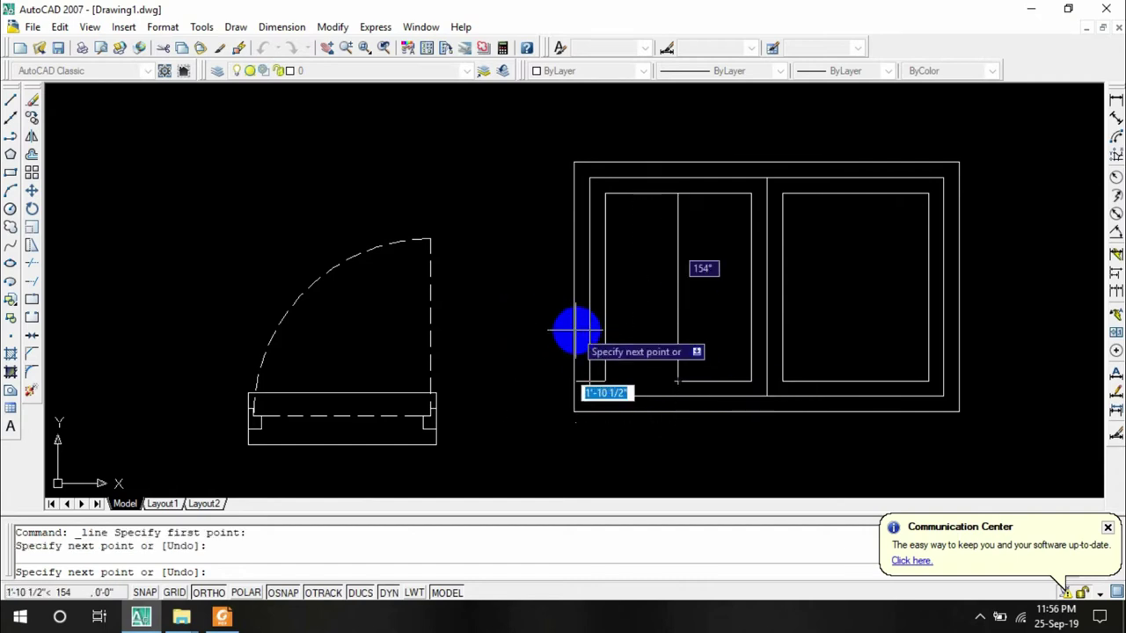
{"action": "key", "text": "Escape"}
{"action": "left_click", "coordinate": [11, 99]}
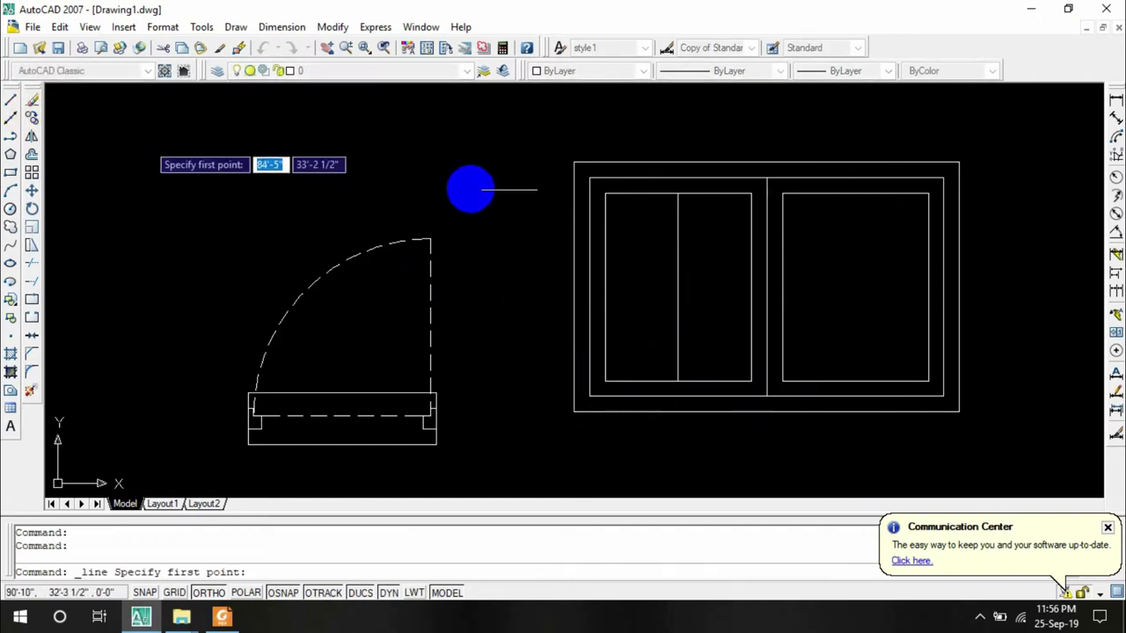
{"action": "left_click", "coordinate": [855, 193]}
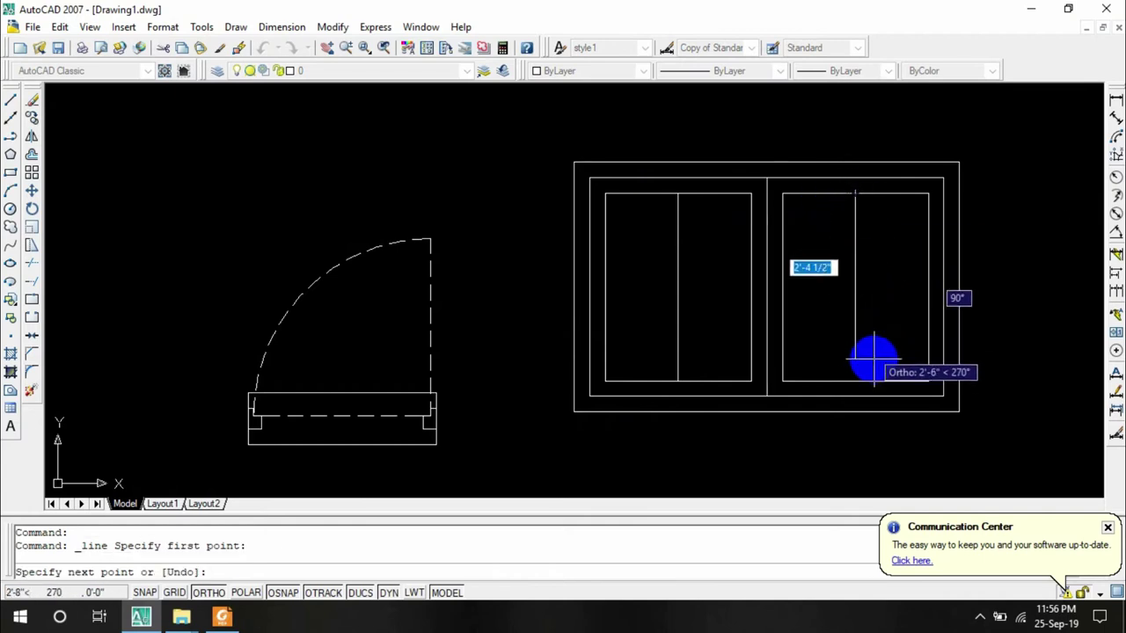
{"action": "left_click", "coordinate": [855, 381]}
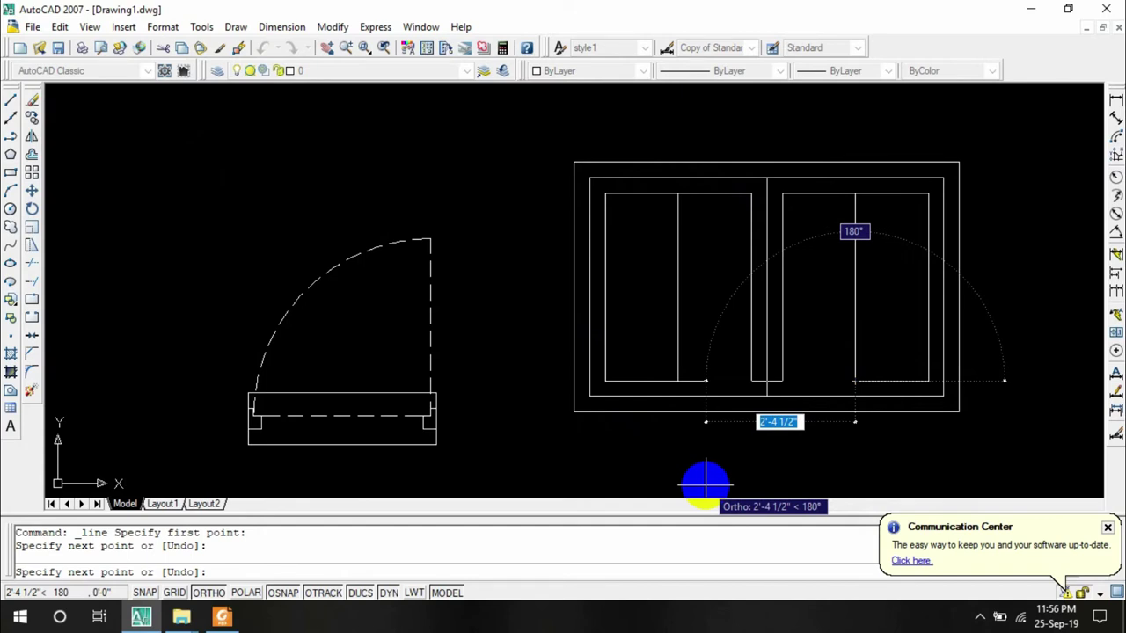
{"action": "key", "text": "Escape"}
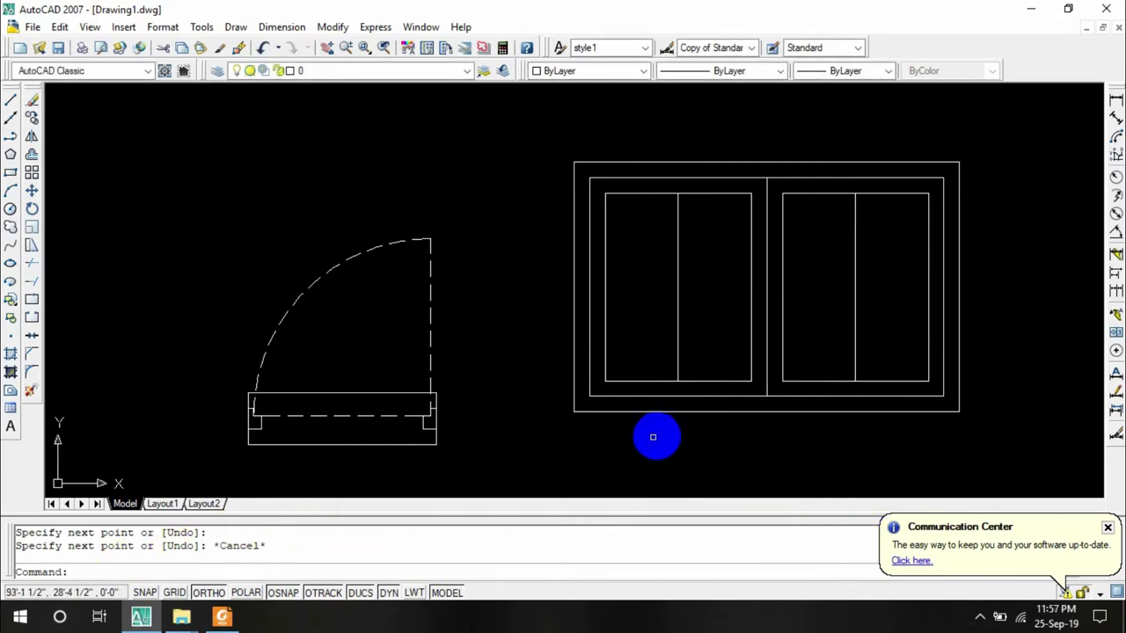
Check the reference drawing in Foxit Reader and return to the AutoCAD drawing
{"action": "left_click", "coordinate": [220, 597]}
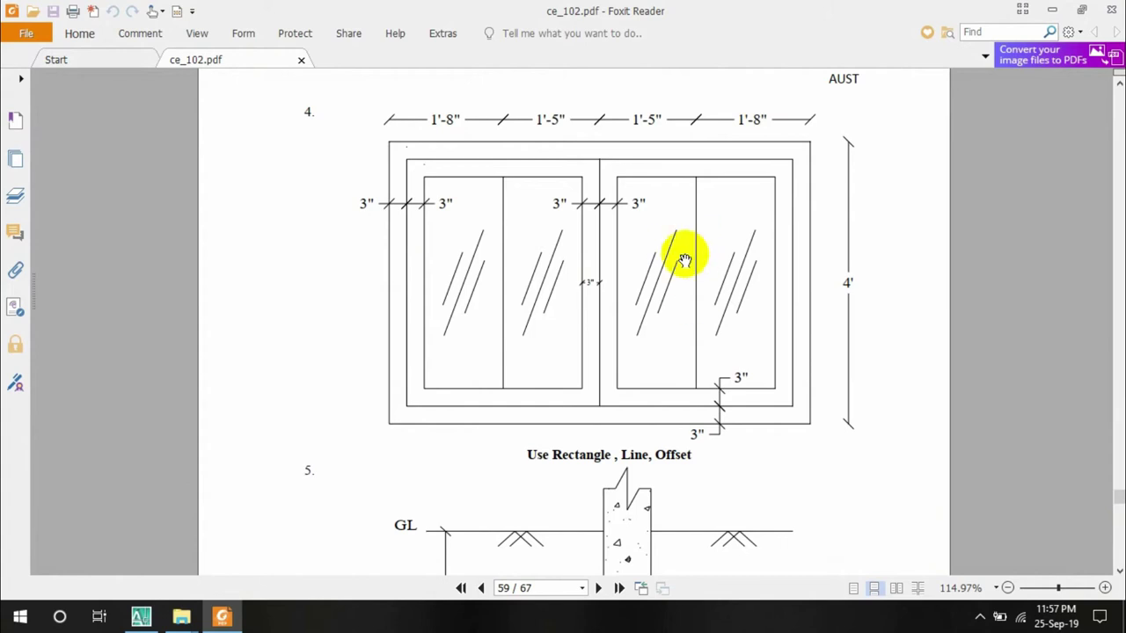
{"action": "left_click", "coordinate": [1053, 8]}
{"action": "left_click", "coordinate": [415, 182]}
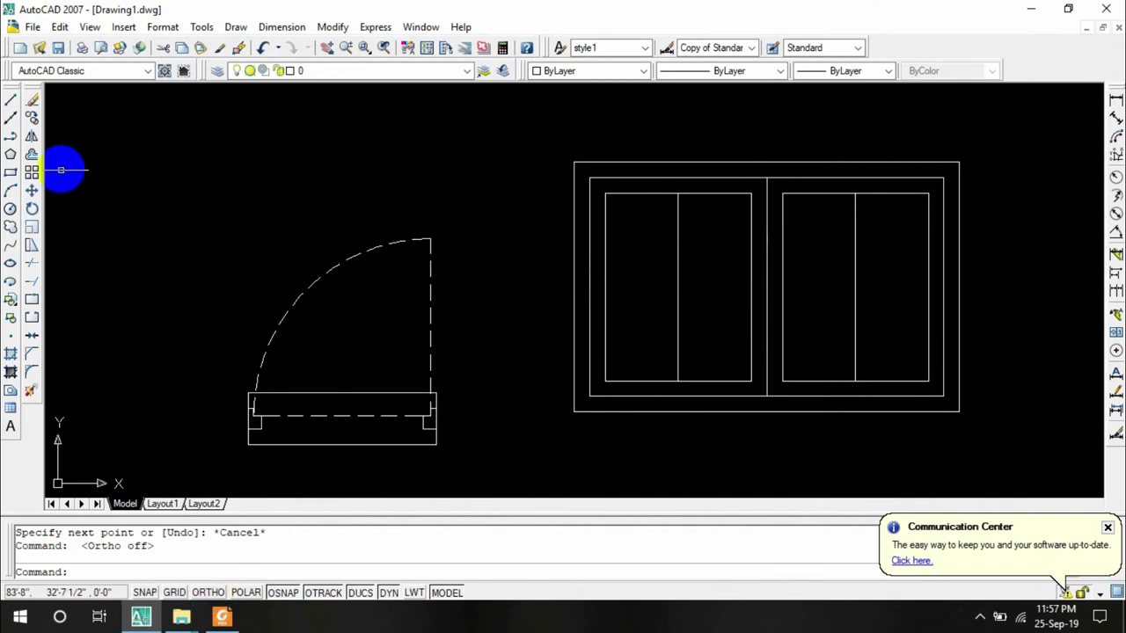
{"action": "left_click", "coordinate": [10, 102]}
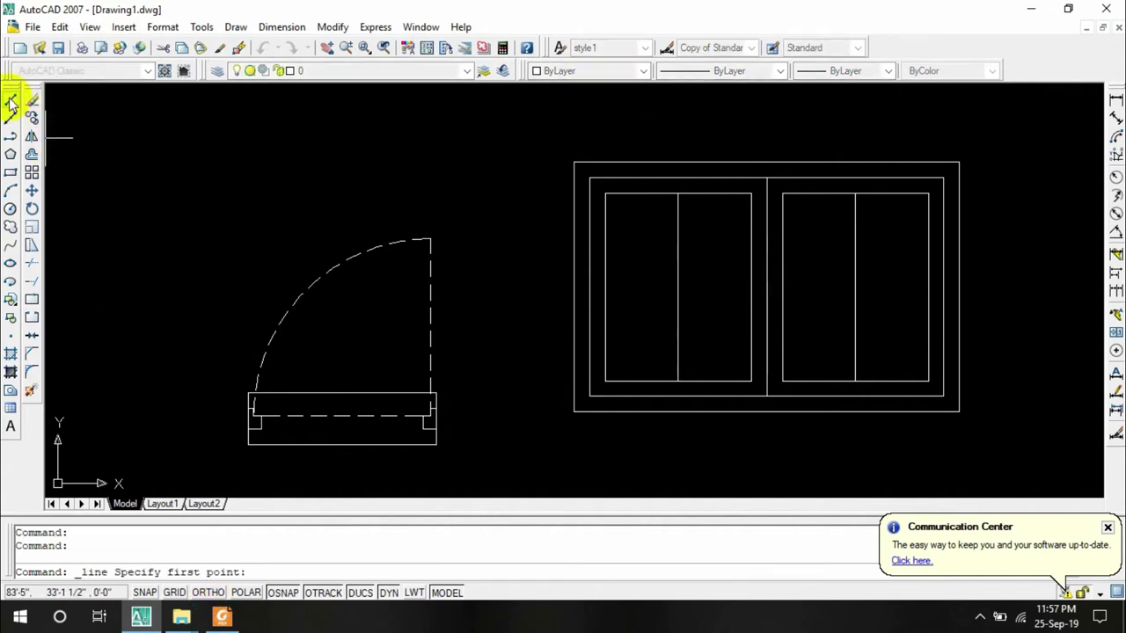
Draw a short diagonal glass stroke in the left pane and make two parallel copies
{"action": "left_click", "coordinate": [621, 304]}
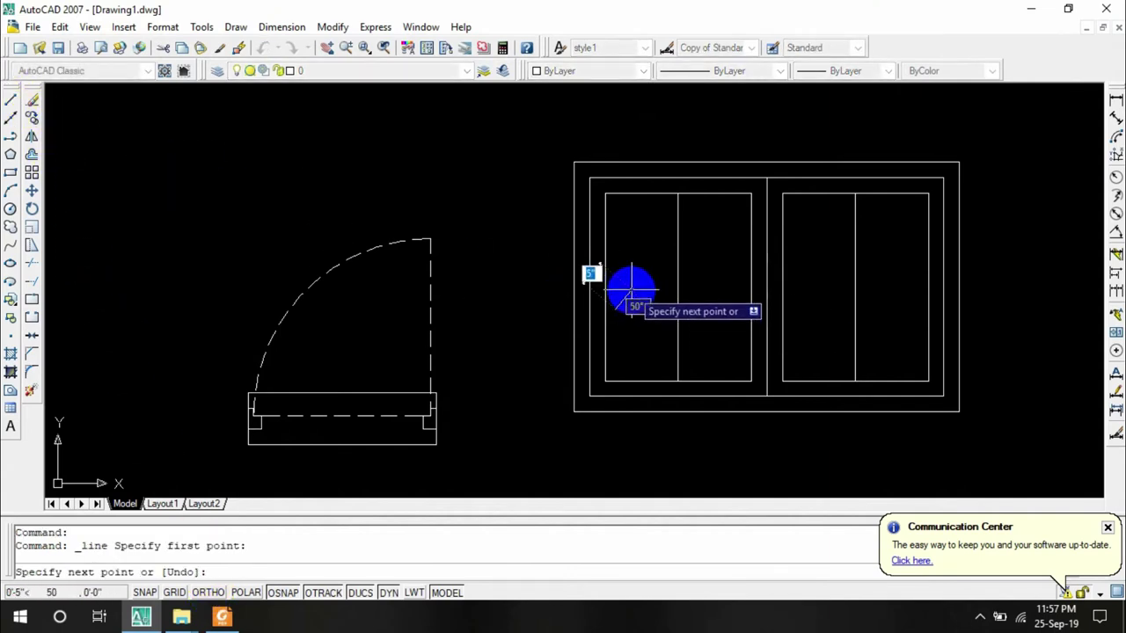
{"action": "left_click", "coordinate": [631, 284]}
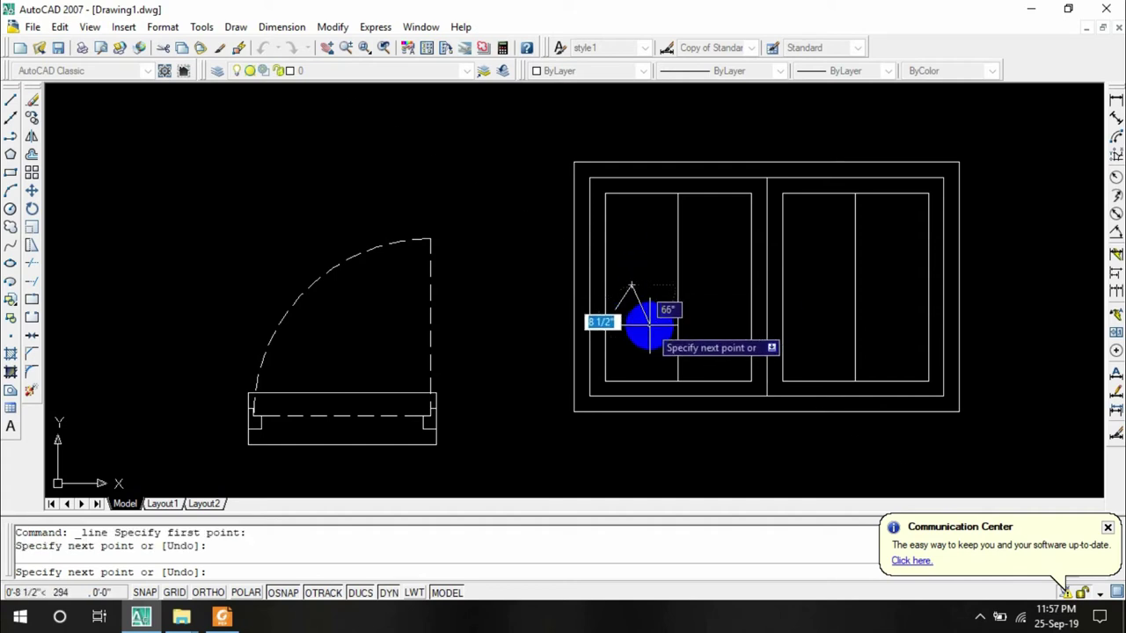
{"action": "key", "text": "Escape"}
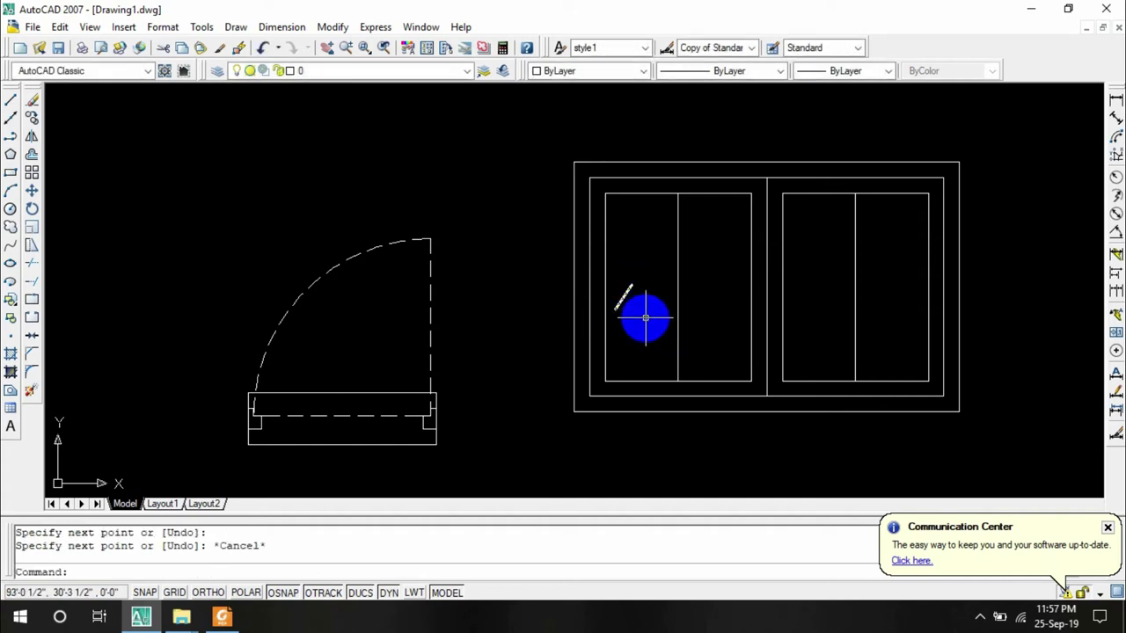
{"action": "scroll", "coordinate": [645, 318], "scroll_direction": "up", "scroll_amount": 4}
{"action": "left_click", "coordinate": [581, 263]}
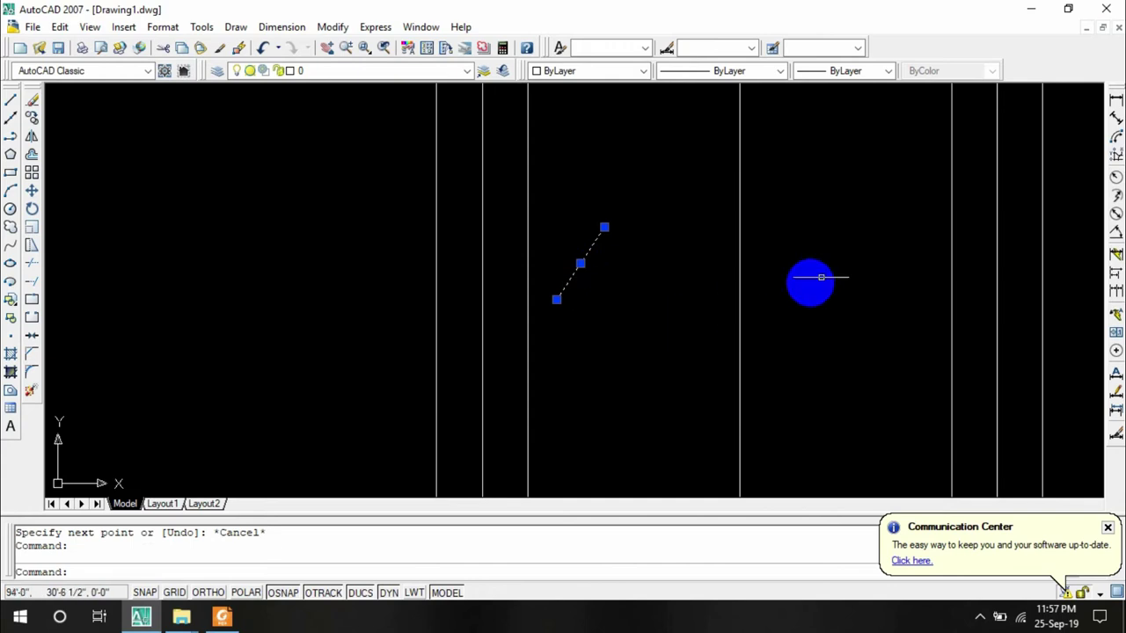
{"action": "left_click", "coordinate": [31, 117]}
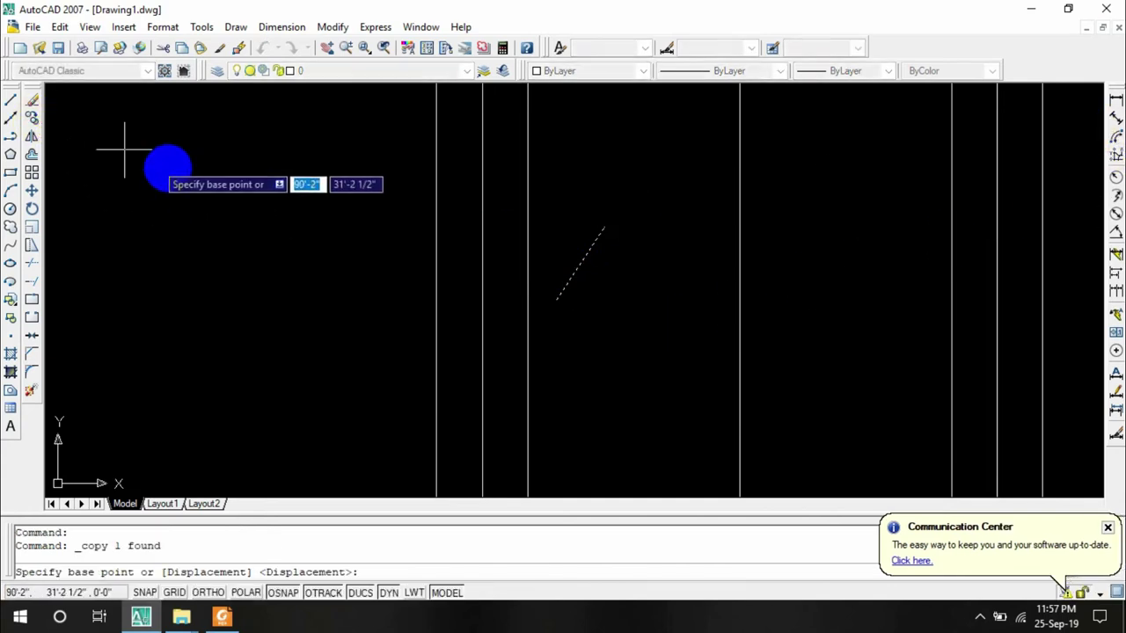
{"action": "left_click", "coordinate": [557, 300]}
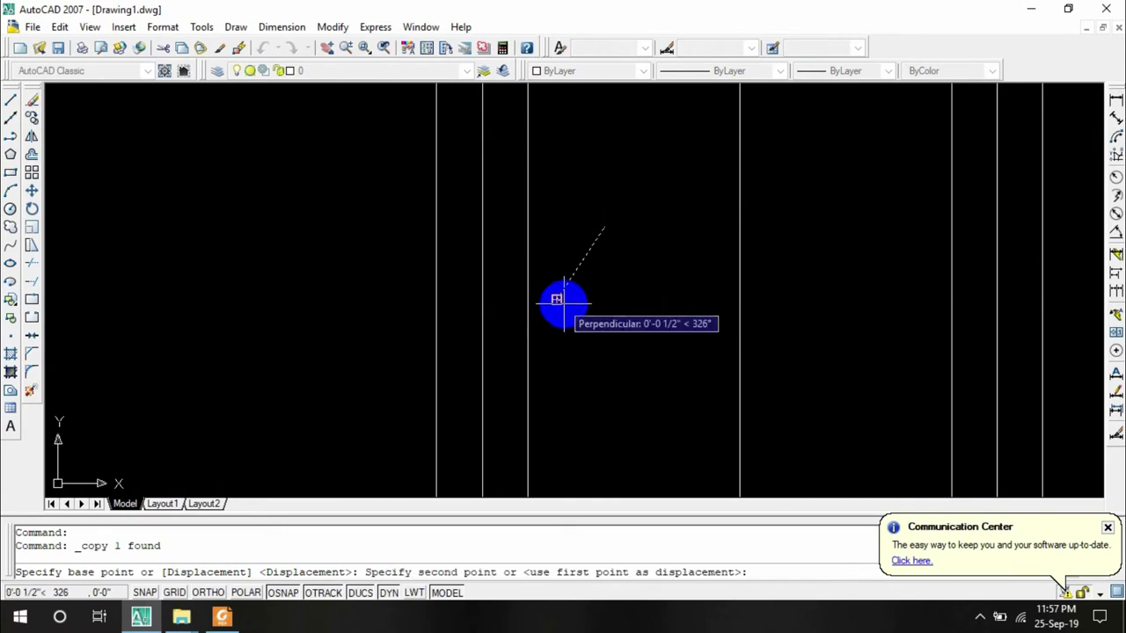
{"action": "left_click", "coordinate": [572, 306]}
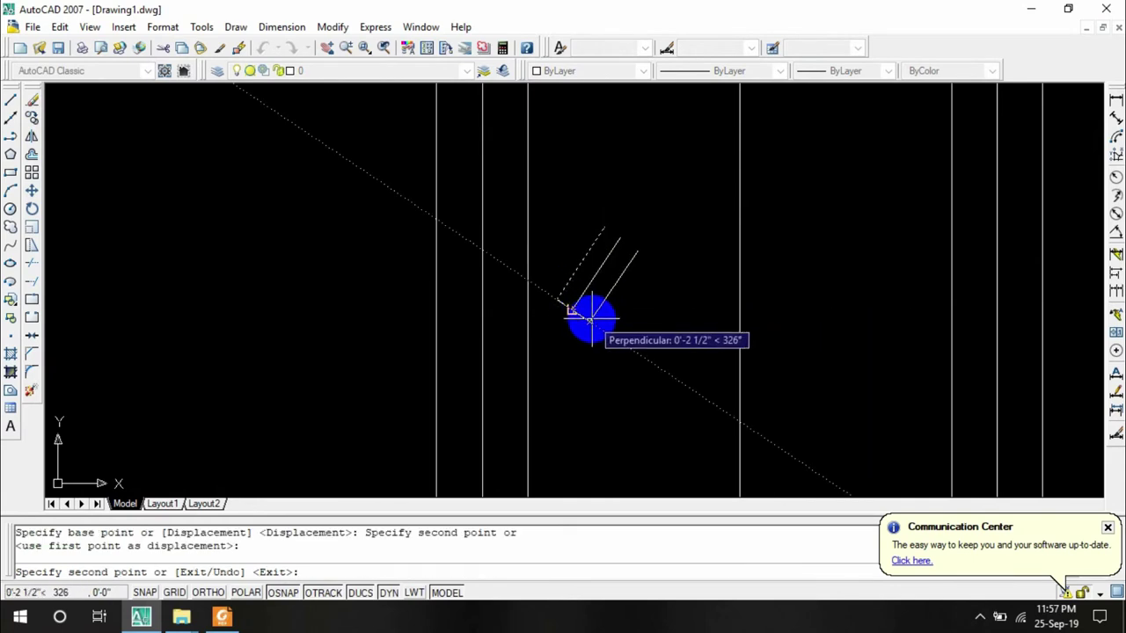
{"action": "left_click", "coordinate": [589, 321]}
{"action": "key", "text": "Escape"}
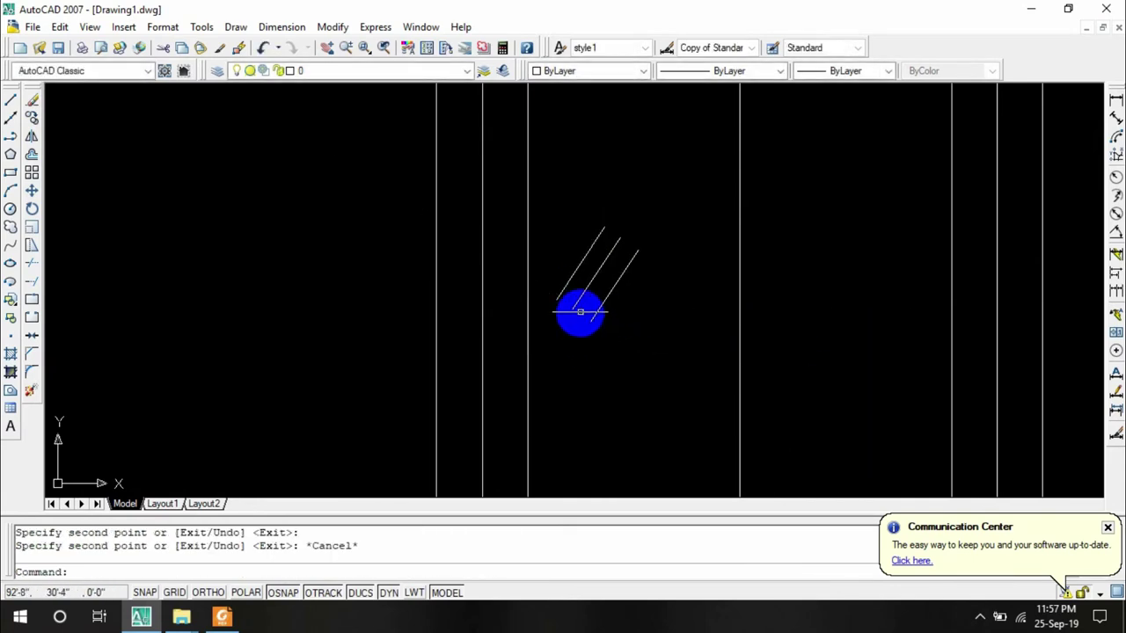
Lengthen the middle diagonal stroke at both ends
{"action": "left_click", "coordinate": [580, 297]}
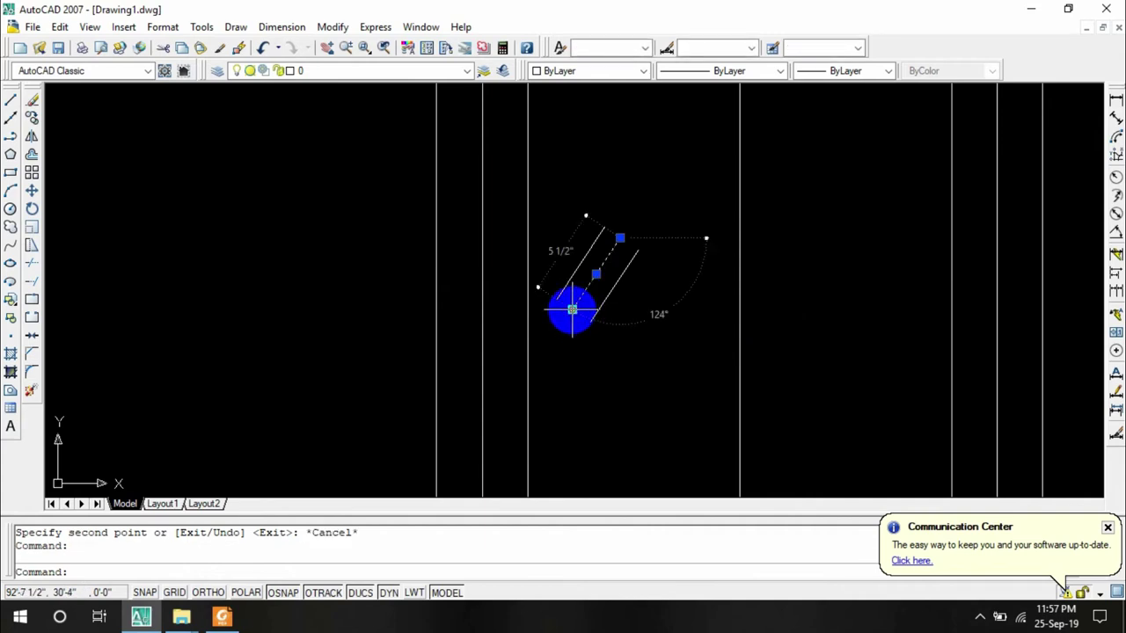
{"action": "left_click", "coordinate": [573, 309]}
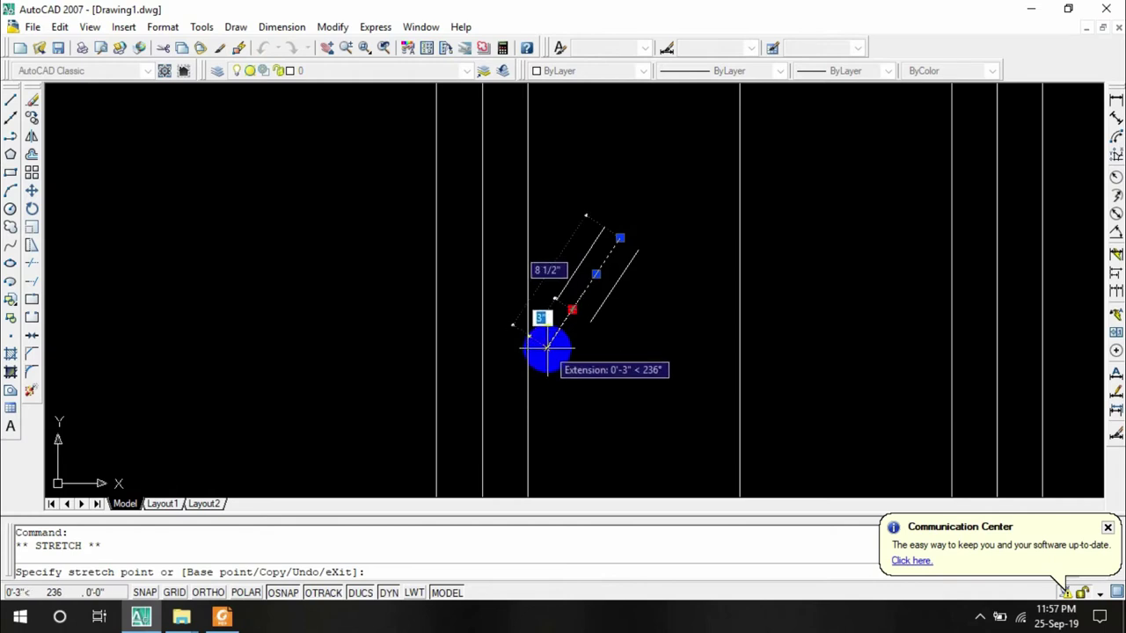
{"action": "left_click", "coordinate": [547, 349]}
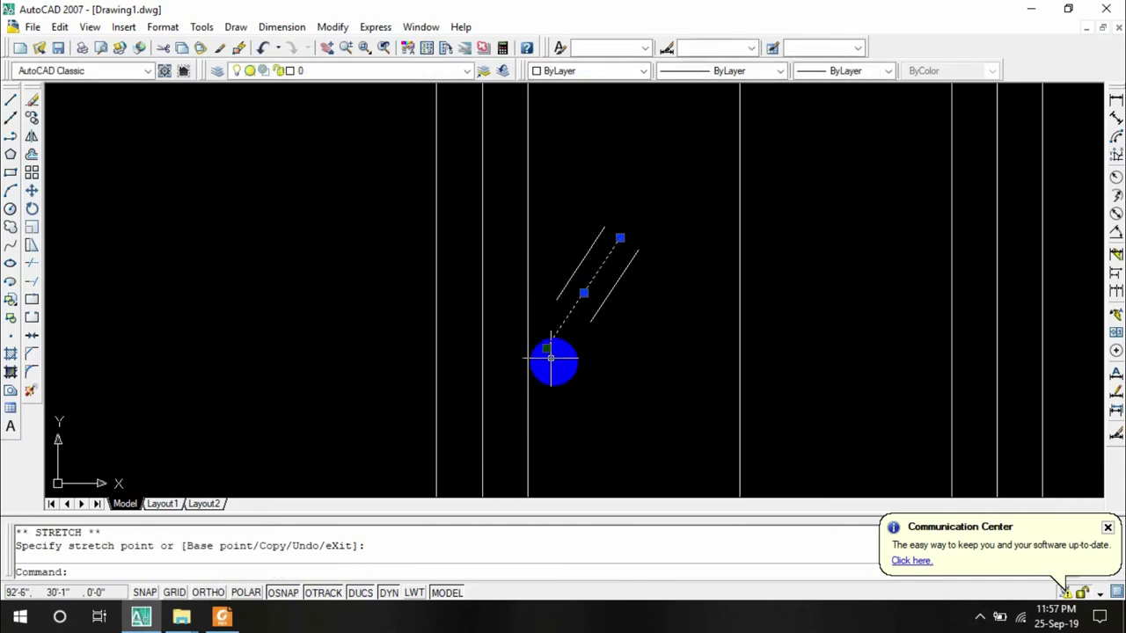
{"action": "left_click", "coordinate": [620, 238]}
{"action": "left_click", "coordinate": [644, 205]}
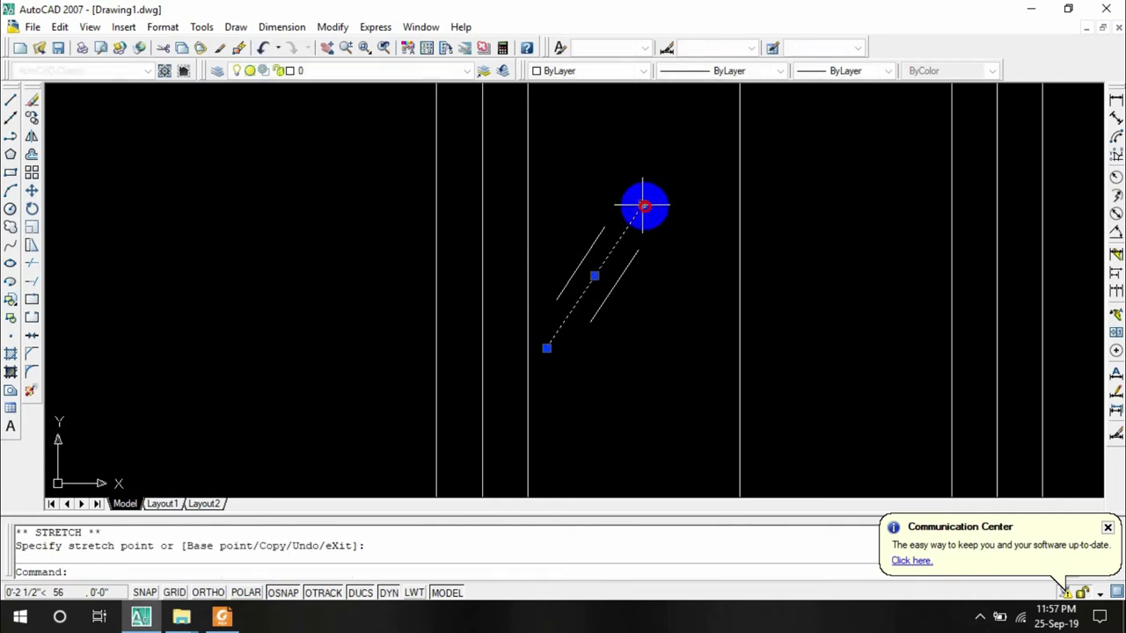
{"action": "key", "text": "Escape"}
Move the three diagonal glass lines lower in the left pane and reselect them
{"action": "scroll", "coordinate": [677, 347], "scroll_direction": "down", "scroll_amount": 2}
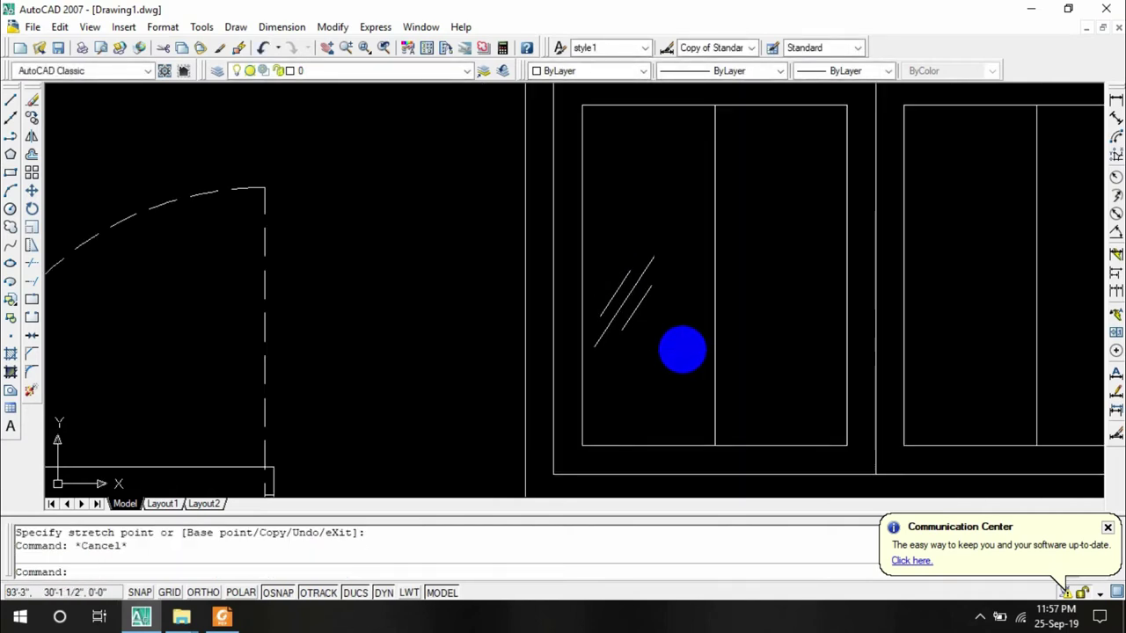
{"action": "left_click", "coordinate": [663, 321]}
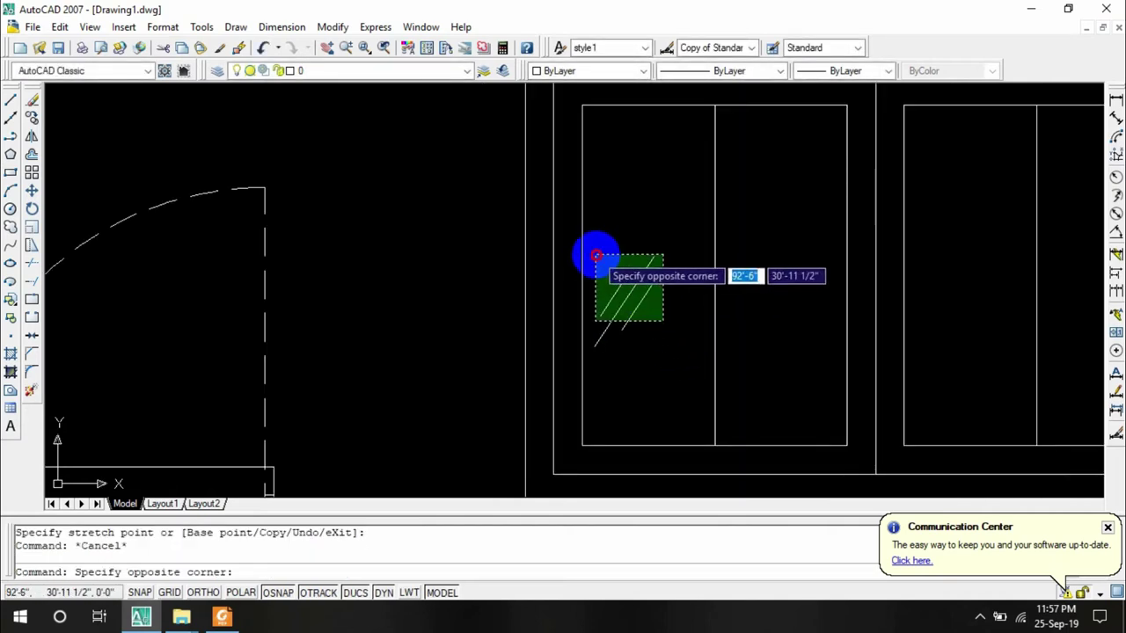
{"action": "left_click", "coordinate": [596, 256]}
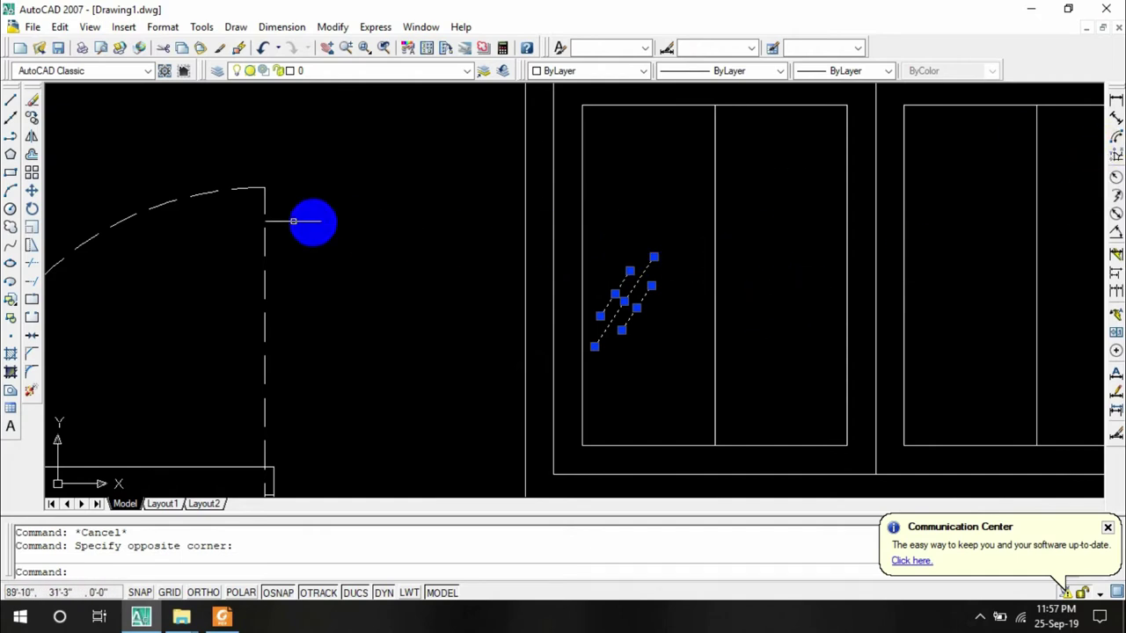
{"action": "left_click", "coordinate": [35, 193]}
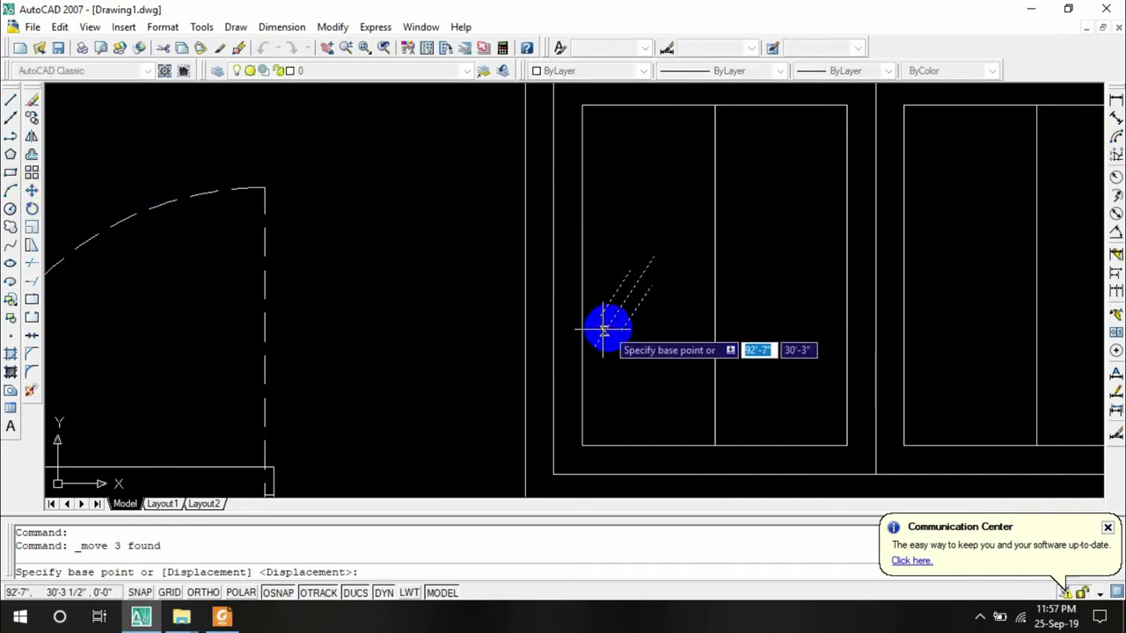
{"action": "left_click", "coordinate": [625, 297]}
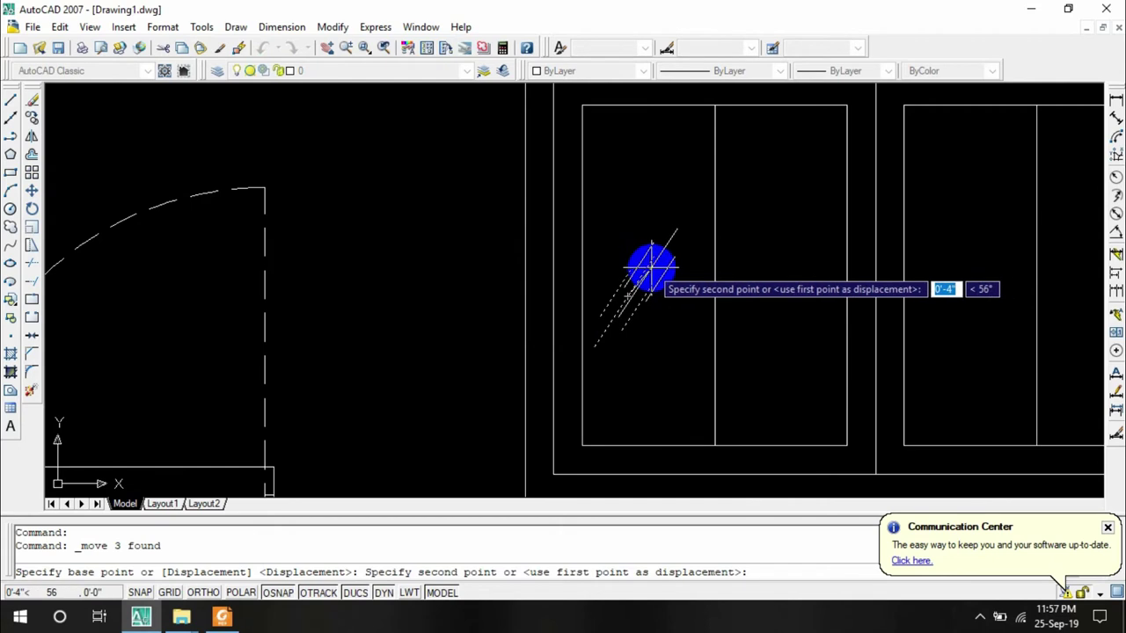
{"action": "left_click", "coordinate": [654, 275]}
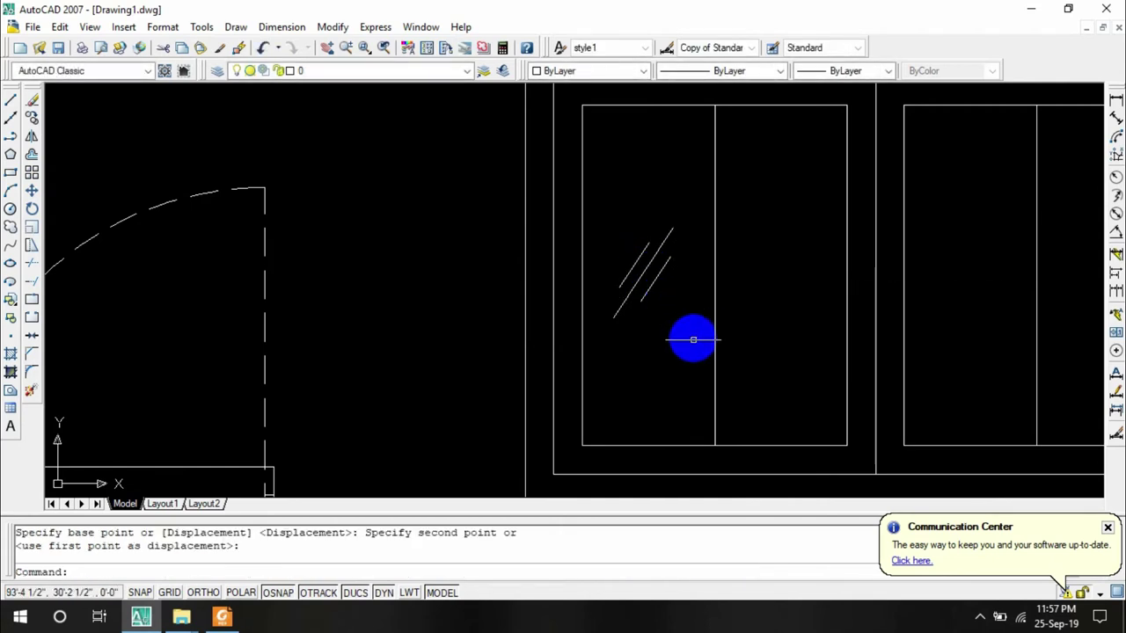
{"action": "scroll", "coordinate": [700, 367], "scroll_direction": "down", "scroll_amount": 2}
{"action": "left_click", "coordinate": [689, 341]}
{"action": "left_click", "coordinate": [638, 280]}
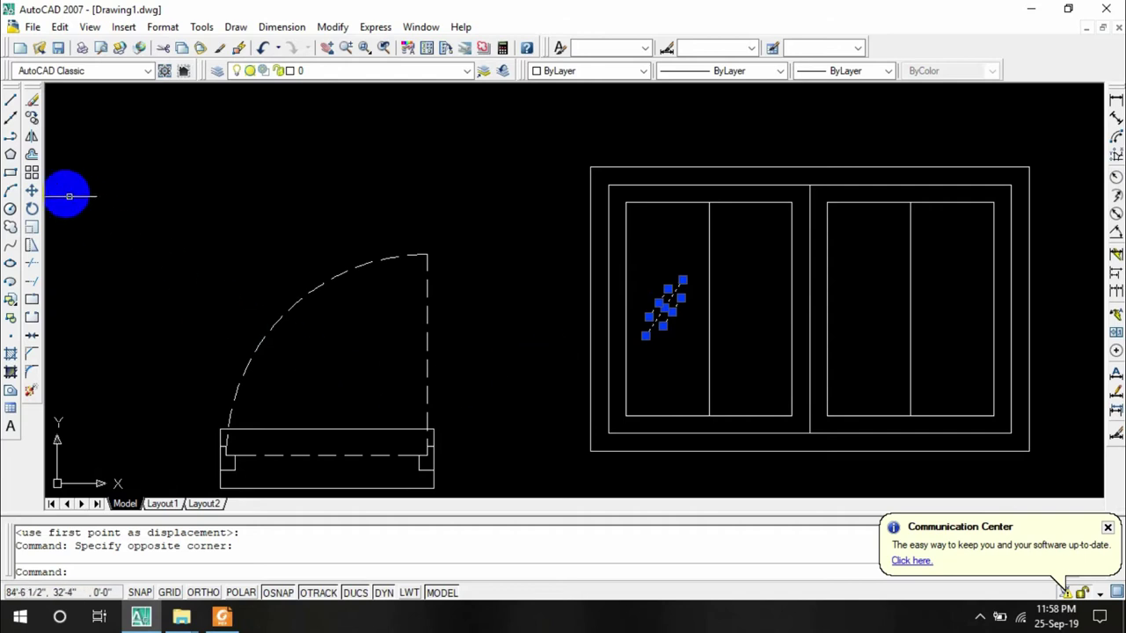
Copy the glass lines into the second, third and fourth panes
{"action": "left_click", "coordinate": [31, 118]}
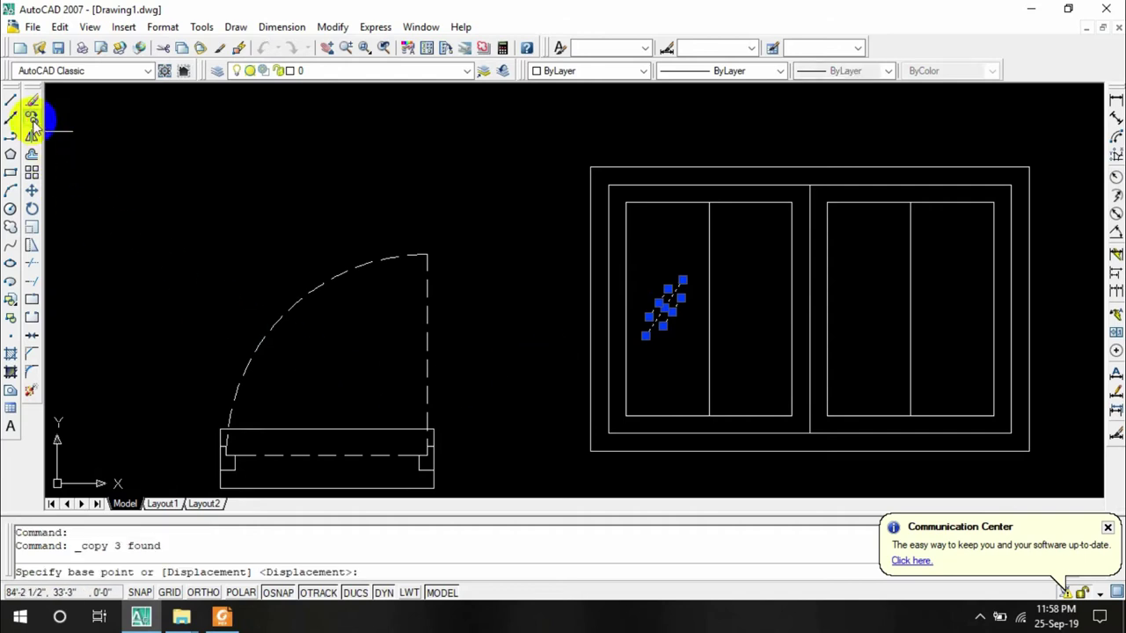
{"action": "left_click", "coordinate": [666, 307]}
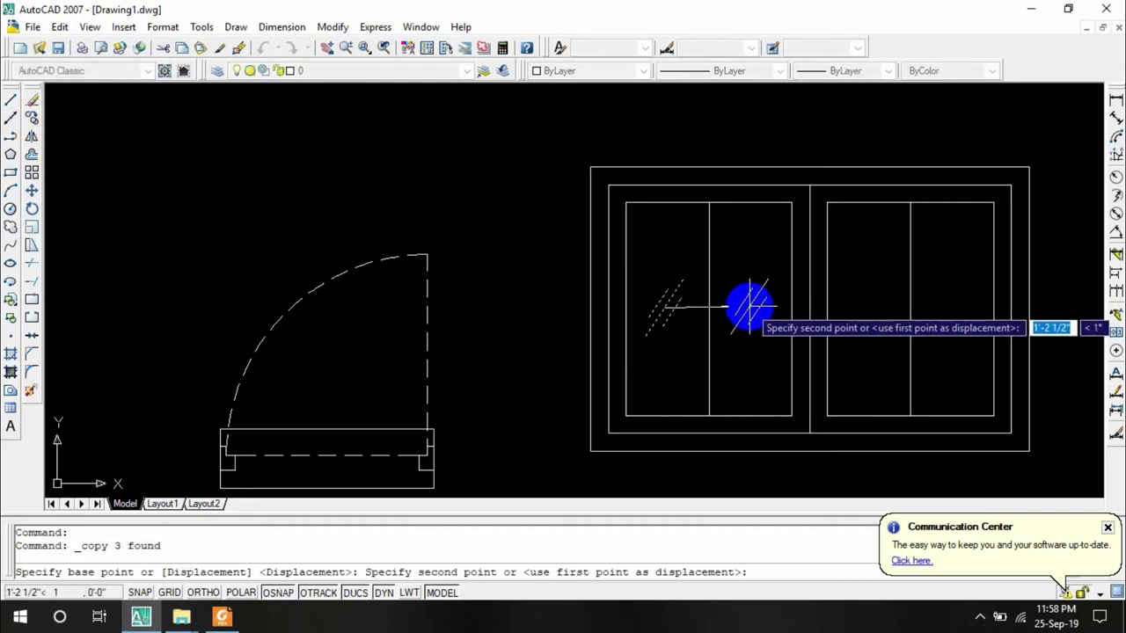
{"action": "left_click", "coordinate": [750, 307]}
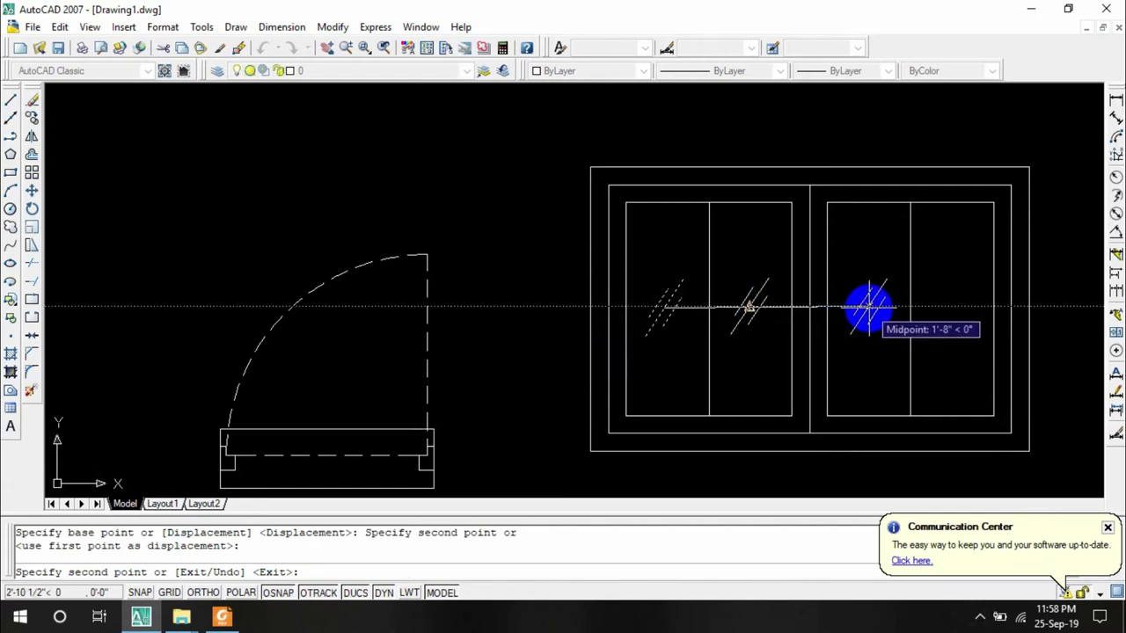
{"action": "left_click", "coordinate": [871, 307]}
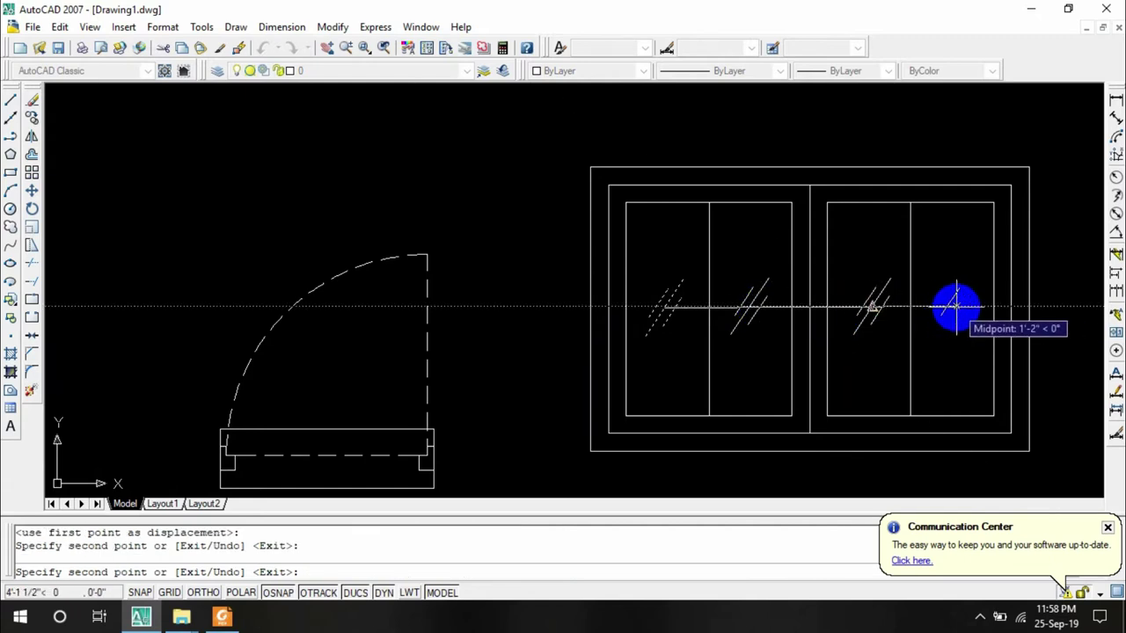
{"action": "left_click", "coordinate": [950, 308]}
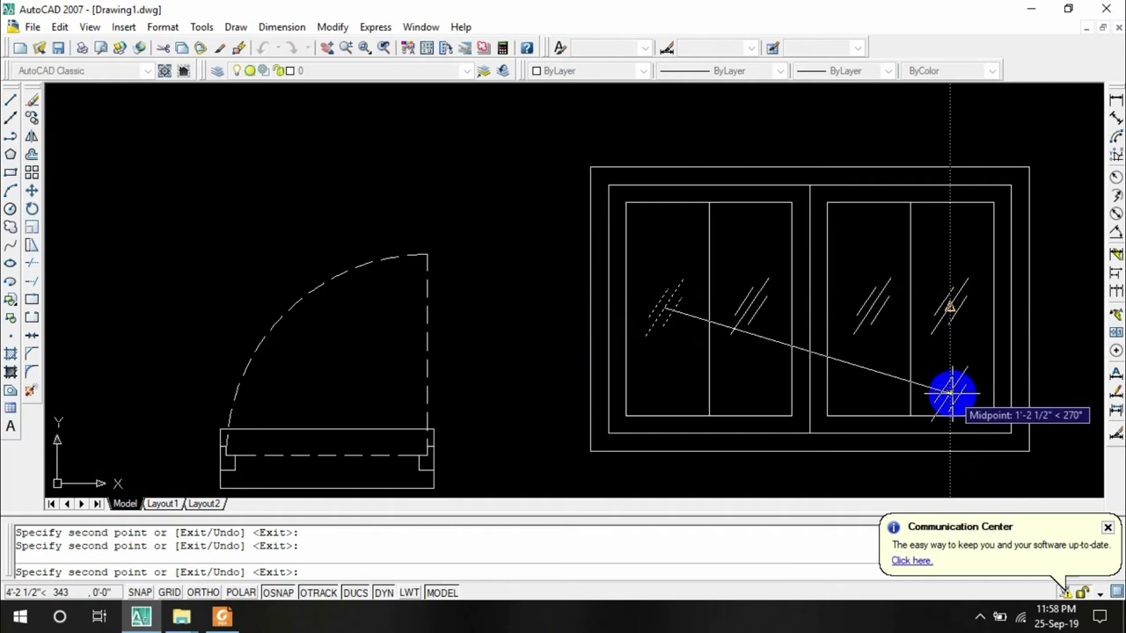
{"action": "key", "text": "Escape"}
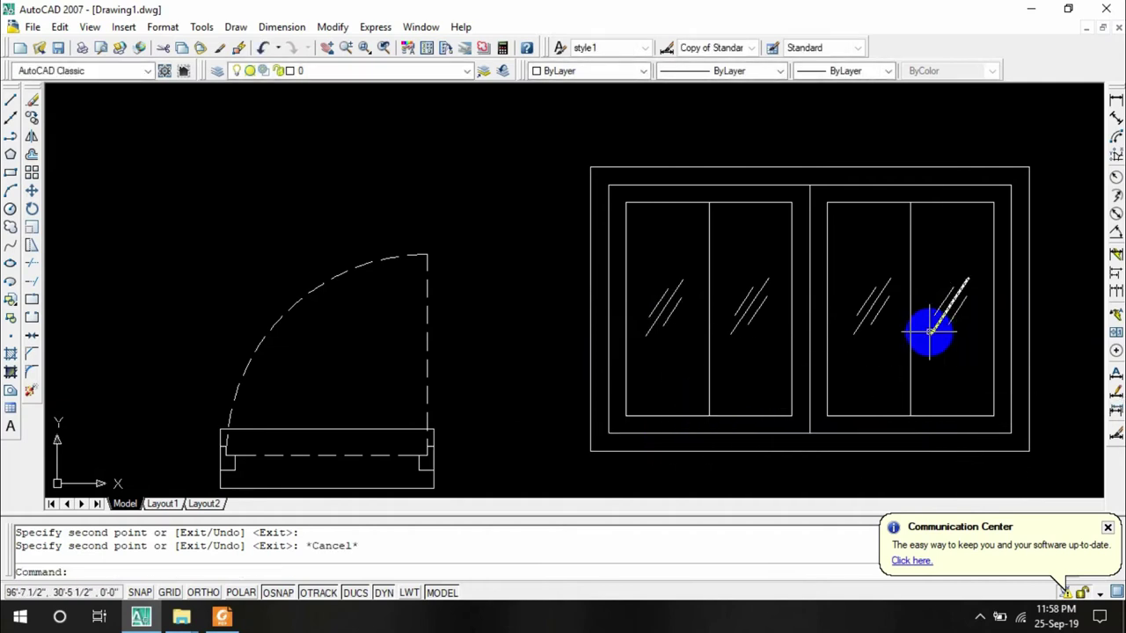
Compare with the reference PDF, then pan across the window drawing
{"action": "scroll", "coordinate": [1049, 254], "scroll_direction": "down", "scroll_amount": 4}
{"action": "scroll", "coordinate": [1091, 259], "scroll_direction": "up", "scroll_amount": 3}
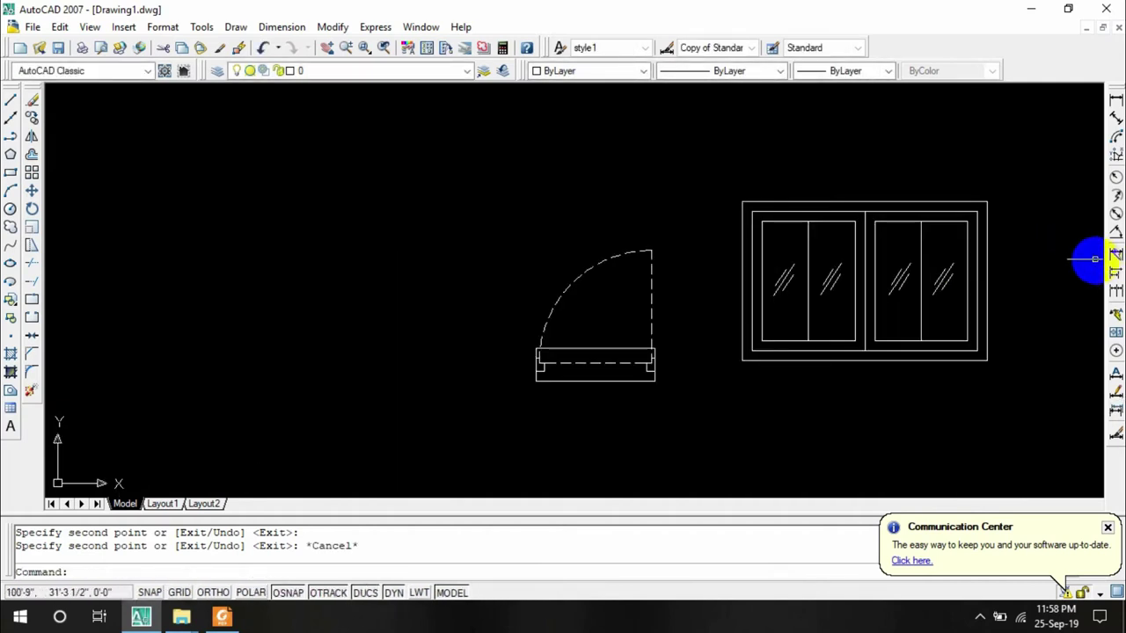
{"action": "left_click", "coordinate": [222, 618]}
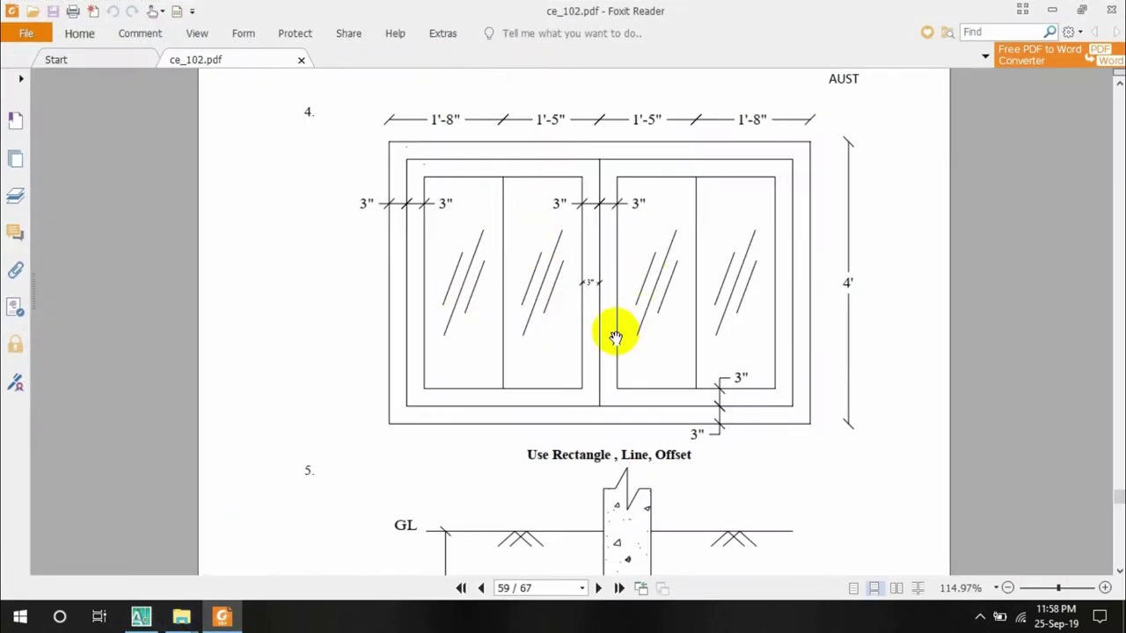
{"action": "key", "text": "alt+Tab"}
{"action": "scroll", "coordinate": [502, 309], "scroll_direction": "up", "scroll_amount": 3}
{"action": "mouse_move", "coordinate": [779, 229]}
{"action": "middle_mouse_down"}
{"action": "mouse_move", "coordinate": [746, 245]}
{"action": "mouse_move", "coordinate": [541, 267]}
{"action": "middle_mouse_up"}
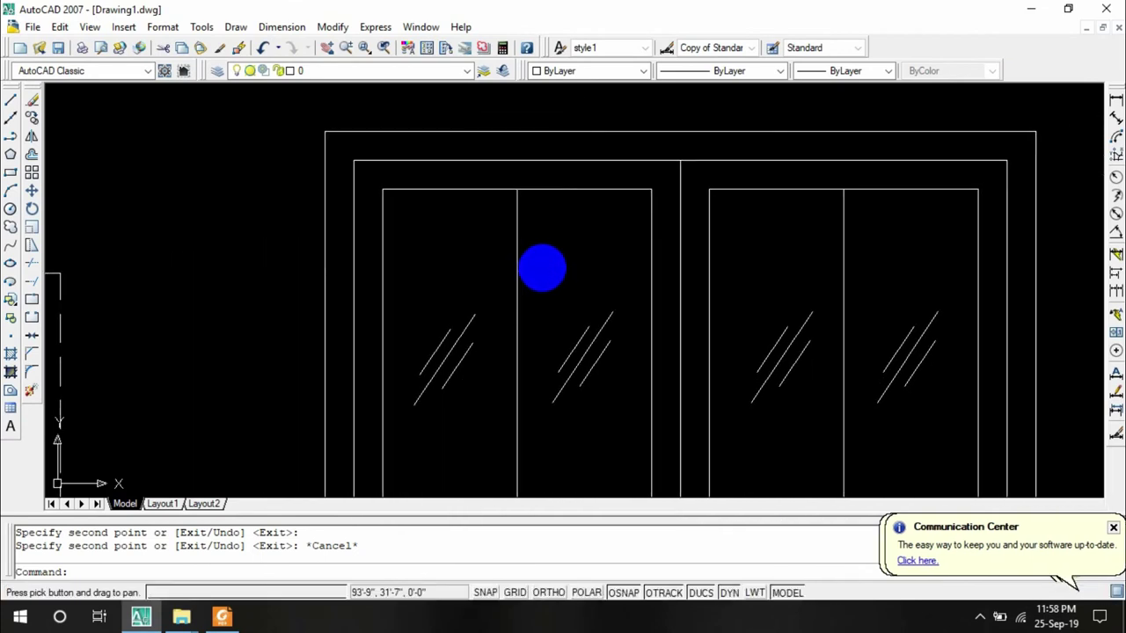
Dimension the left frame thickness as 3" and shift its text left of the window
{"action": "scroll", "coordinate": [554, 278], "scroll_direction": "down", "scroll_amount": 4}
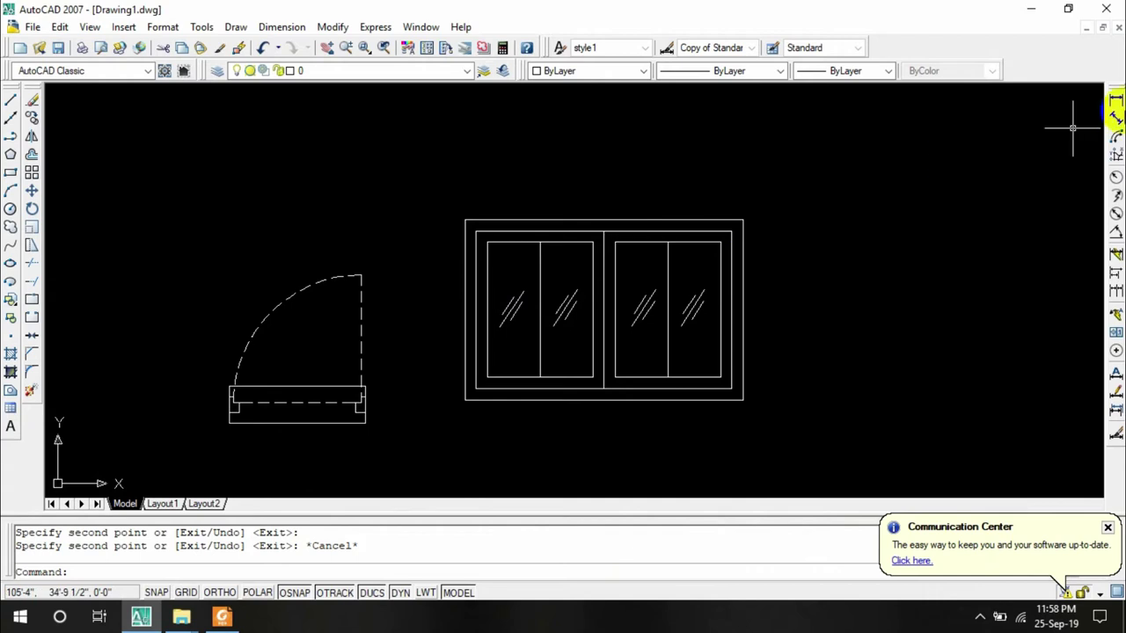
{"action": "left_click", "coordinate": [1116, 99]}
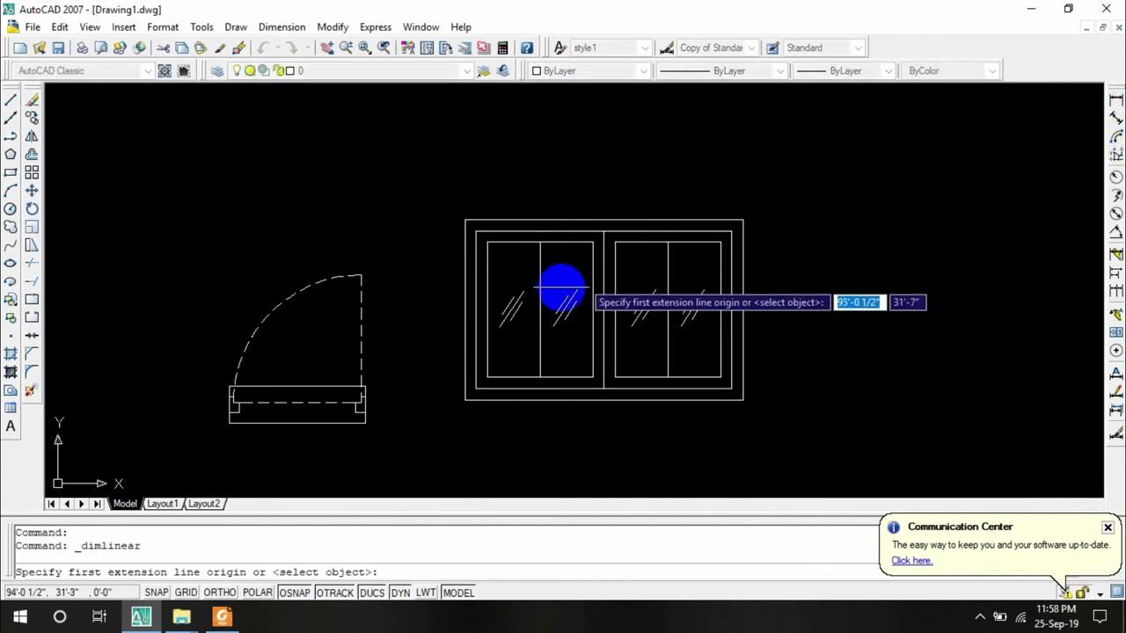
{"action": "scroll", "coordinate": [426, 326], "scroll_direction": "up", "scroll_amount": 2}
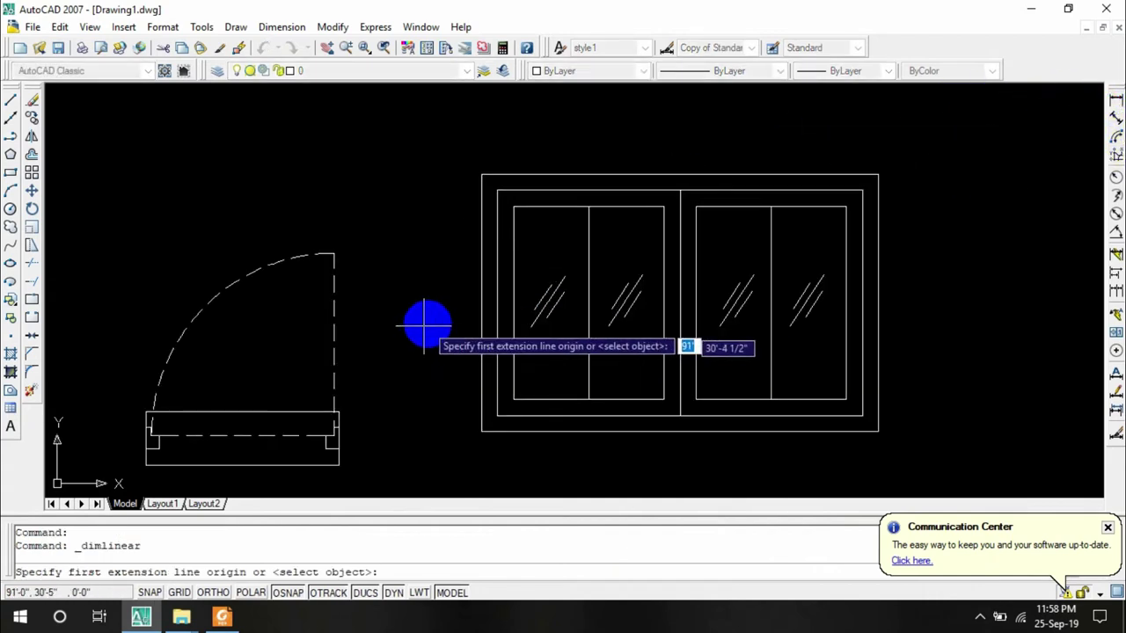
{"action": "left_click", "coordinate": [497, 293]}
{"action": "left_click", "coordinate": [524, 301]}
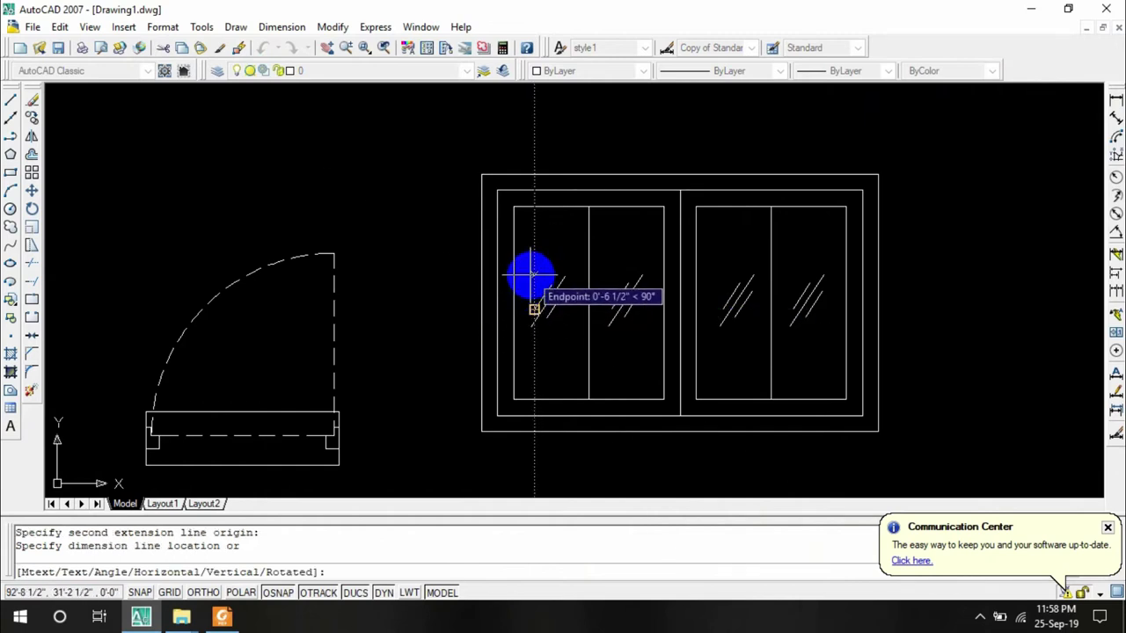
{"action": "left_click", "coordinate": [451, 289]}
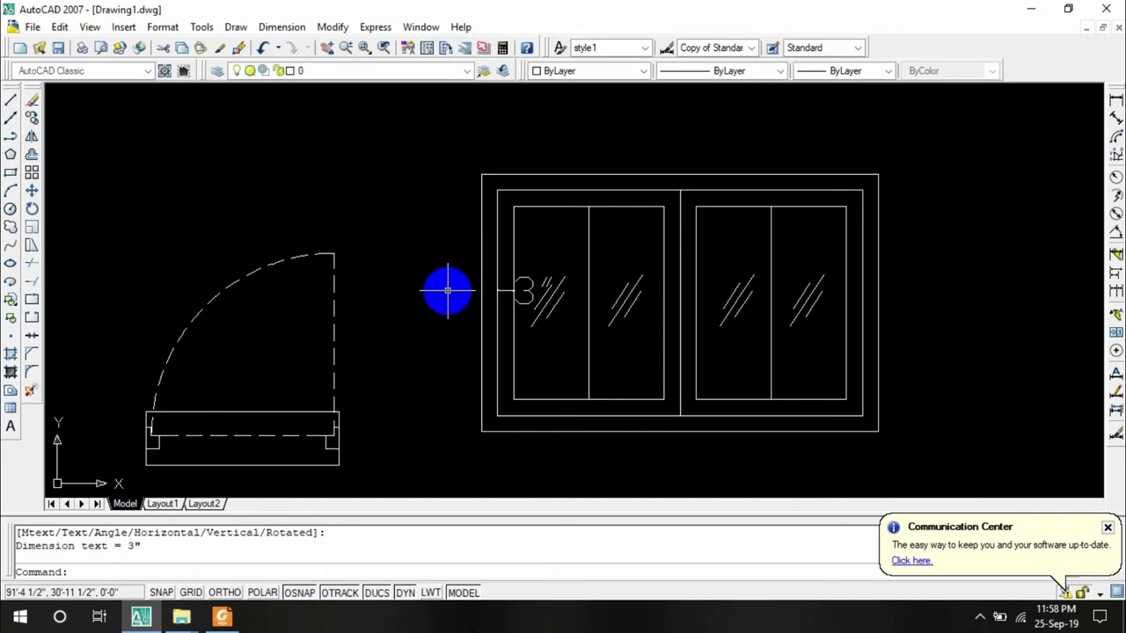
{"action": "left_click", "coordinate": [514, 291]}
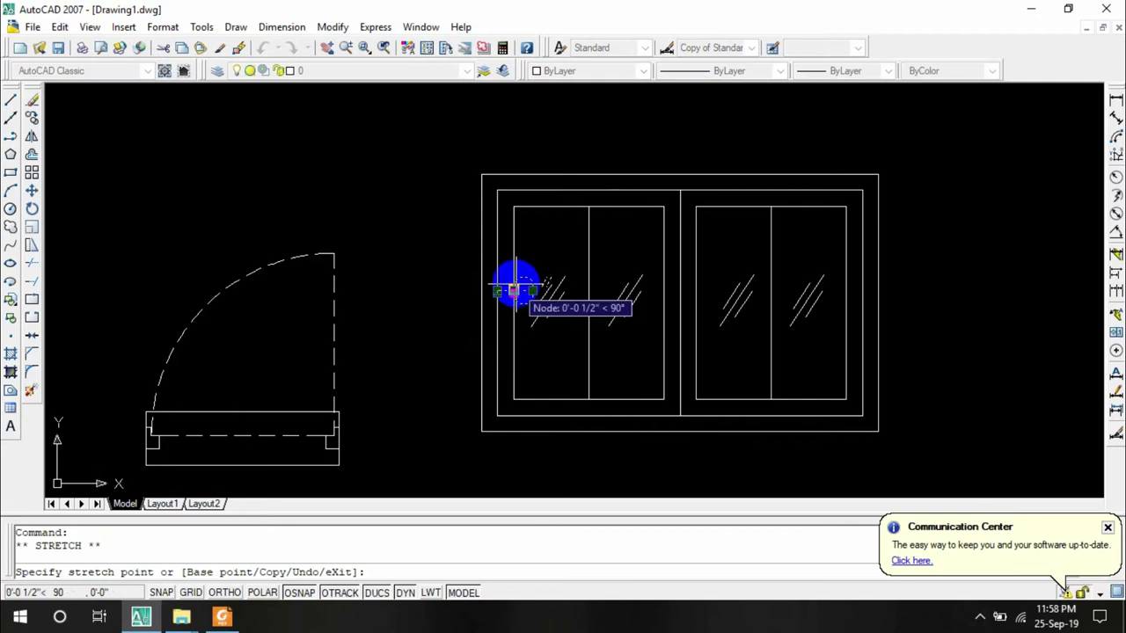
{"action": "left_click", "coordinate": [430, 278]}
Undo twice to revert the zoom and the dimension text repositioning
{"action": "scroll", "coordinate": [522, 374], "scroll_direction": "down", "scroll_amount": 1}
{"action": "scroll", "coordinate": [519, 377], "scroll_direction": "up", "scroll_amount": 3}
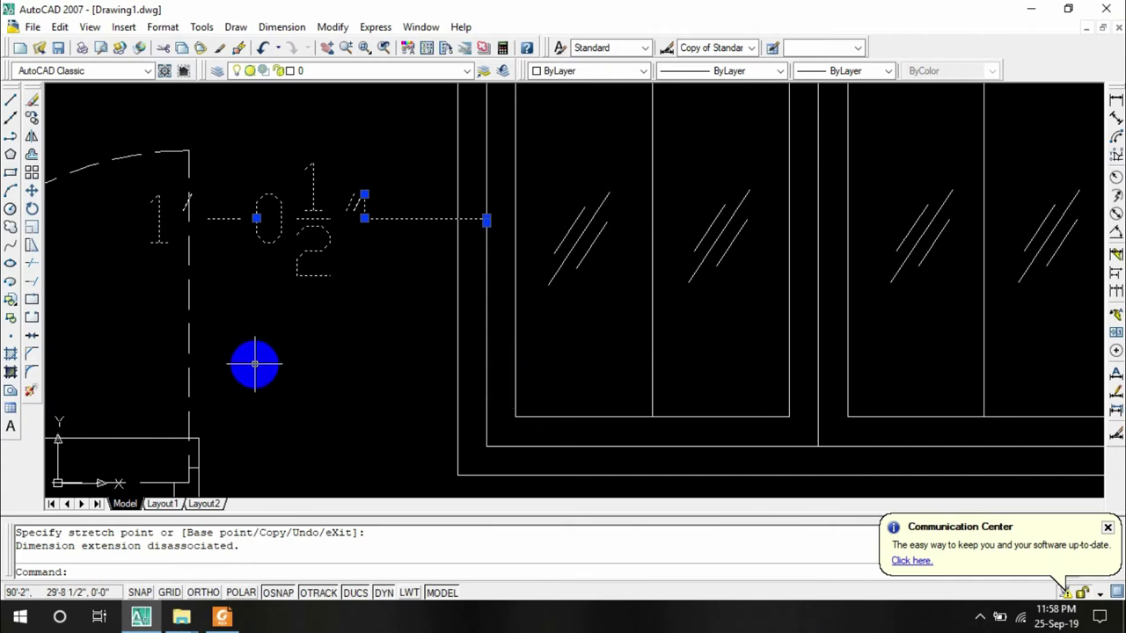
{"action": "type", "text": "u"}
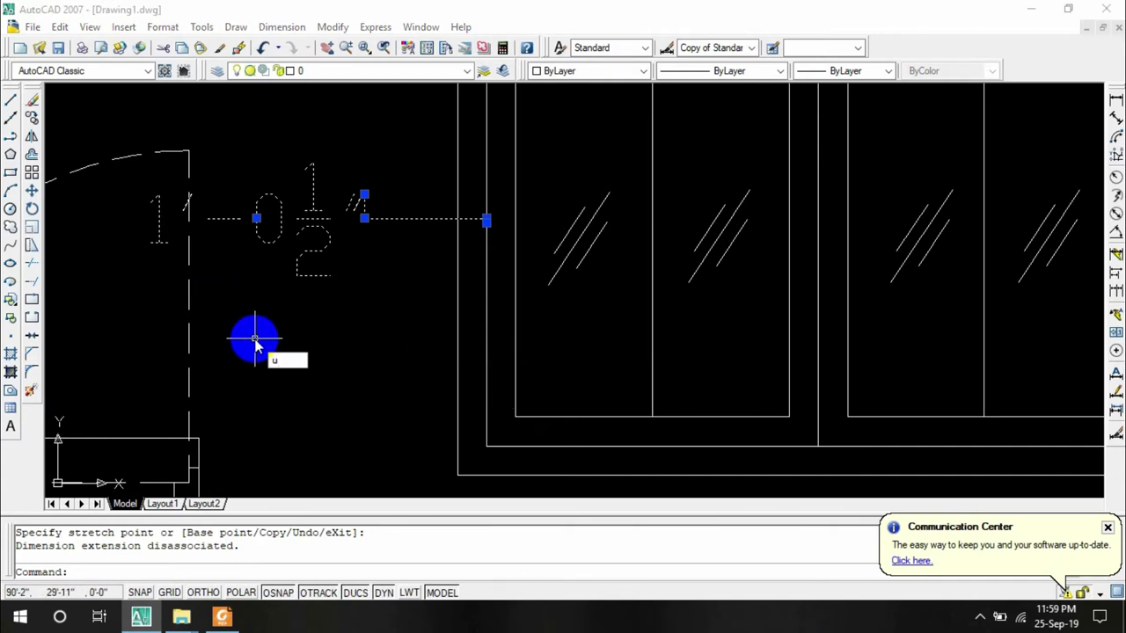
{"action": "key", "text": "Return"}
{"action": "type", "text": "u"}
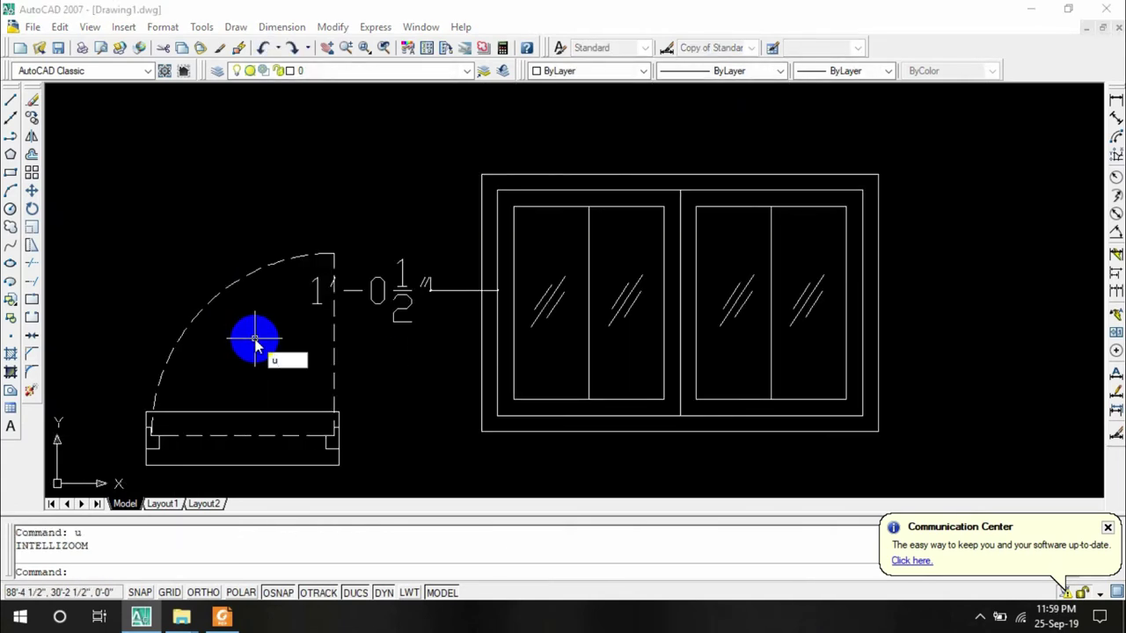
{"action": "key", "text": "Return"}
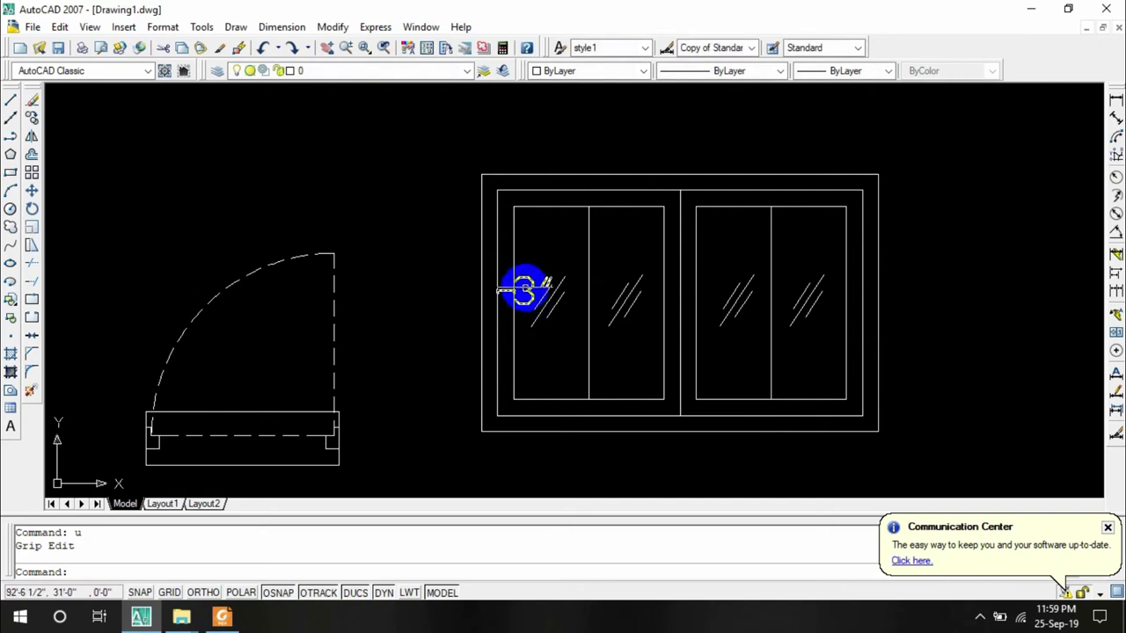
Add a 6'-2" overall-width dimension below the window's bottom edge
{"action": "left_click", "coordinate": [1116, 100]}
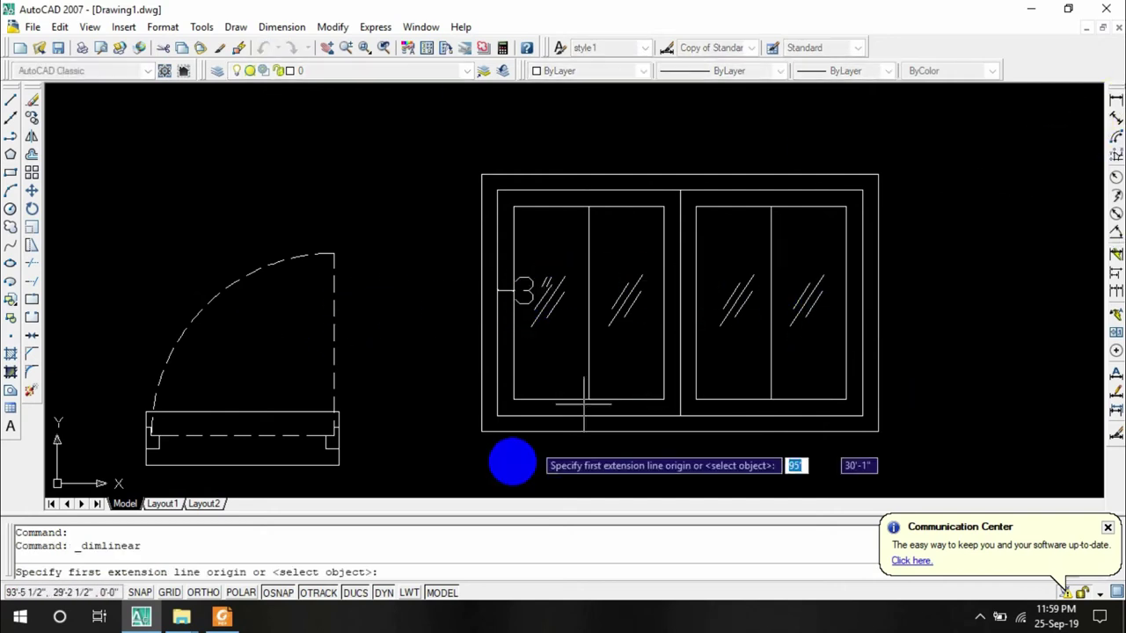
{"action": "left_click", "coordinate": [481, 431]}
{"action": "left_click", "coordinate": [878, 431]}
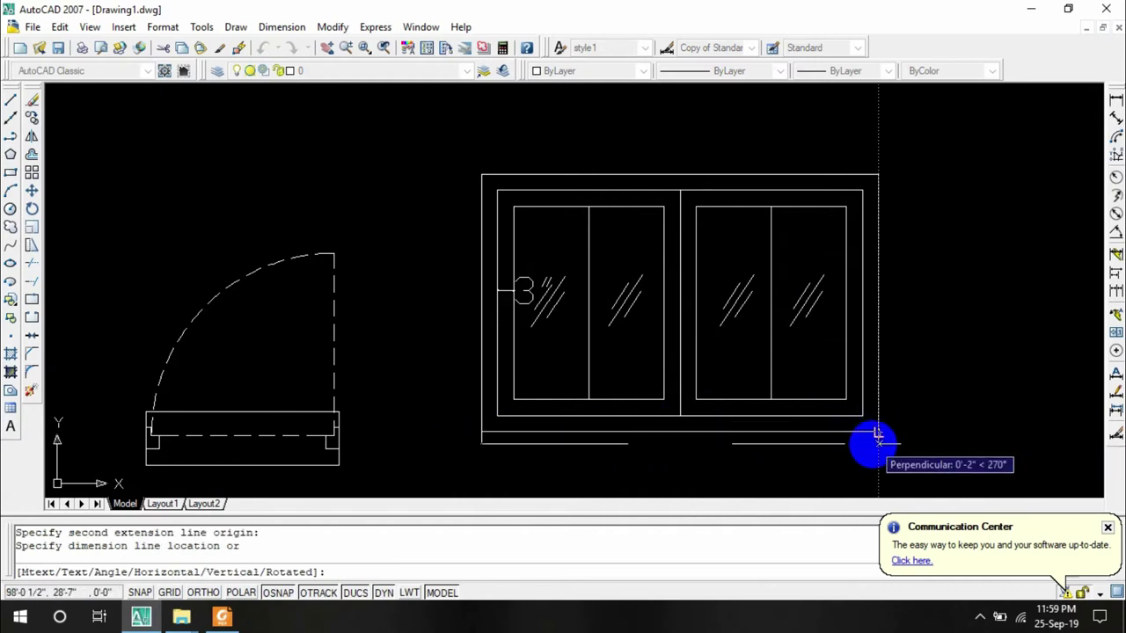
{"action": "left_click", "coordinate": [880, 456]}
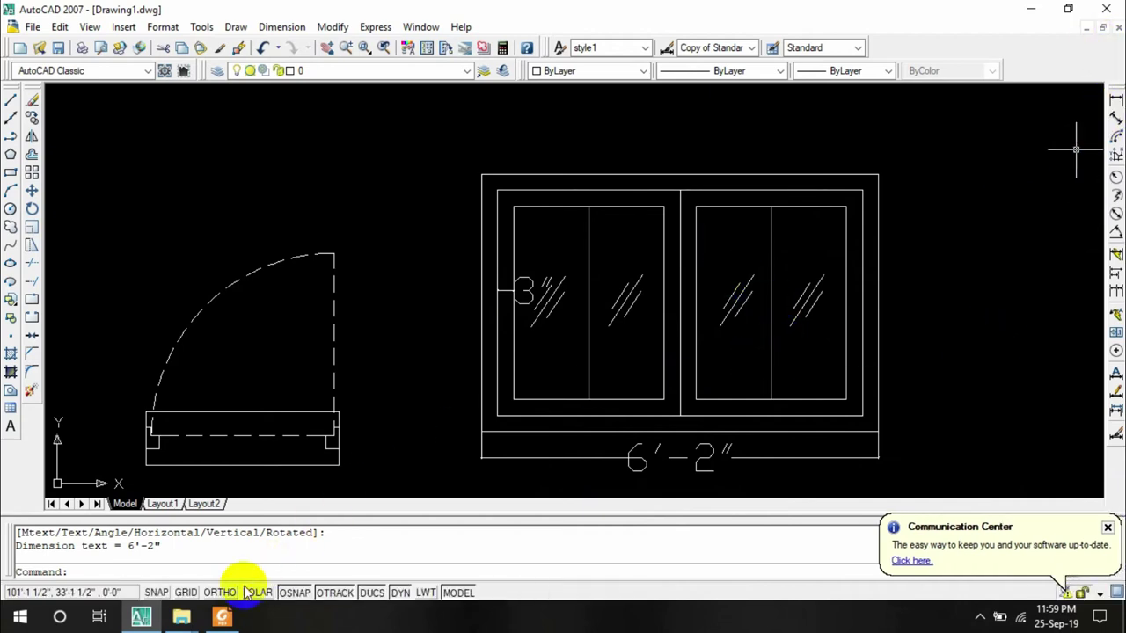
{"action": "left_click", "coordinate": [221, 618]}
{"action": "scroll", "coordinate": [578, 314], "scroll_direction": "down", "scroll_amount": 6}
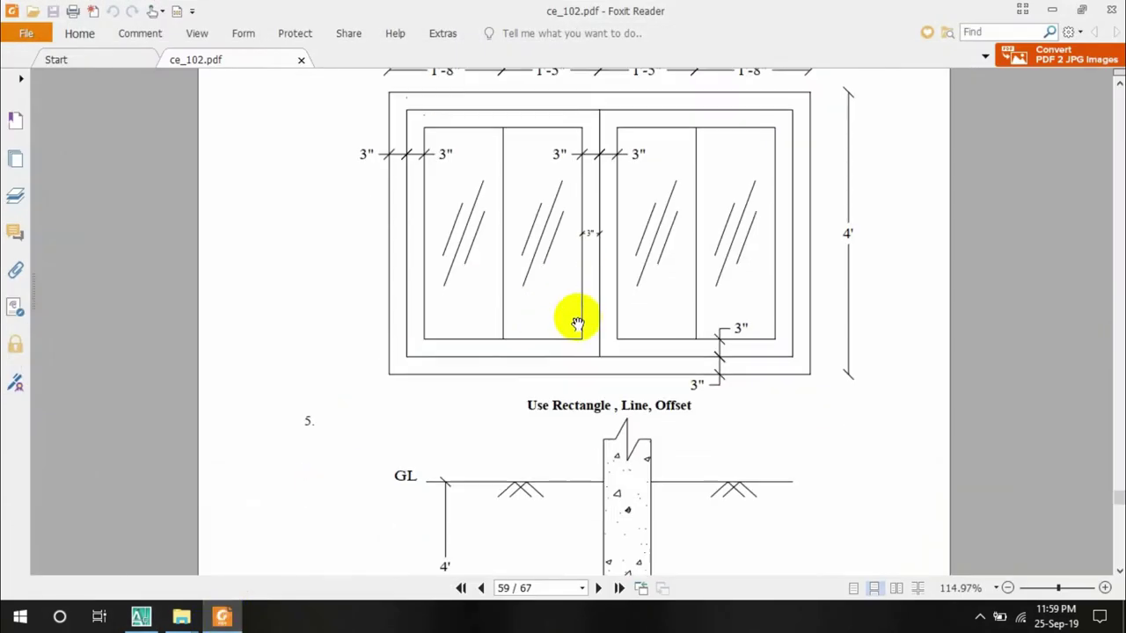
Review item 5's footing section in ce_102.pdf, then return to AutoCAD and pan
{"action": "scroll", "coordinate": [592, 389], "scroll_direction": "down", "scroll_amount": 1}
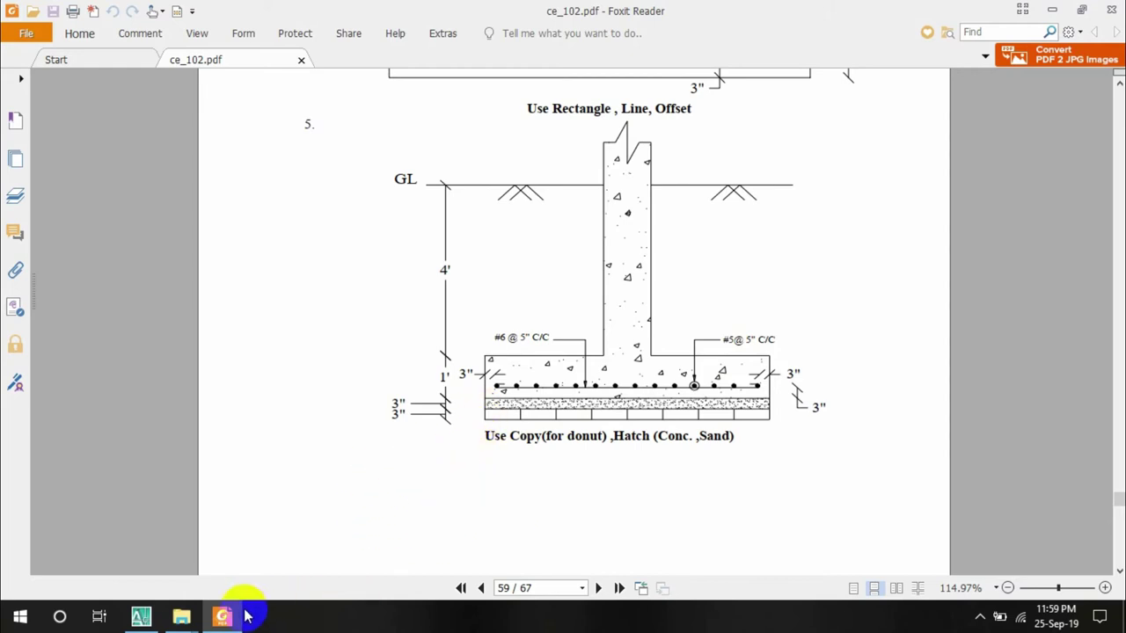
{"action": "left_click", "coordinate": [140, 616]}
{"action": "scroll", "coordinate": [955, 272], "scroll_direction": "down", "scroll_amount": 4}
{"action": "middle_click_drag", "start_coordinate": [956, 272], "coordinate": [1012, 427]}
Draw the 71 by 3 base rectangle with Ortho turned on
{"action": "left_click", "coordinate": [11, 173]}
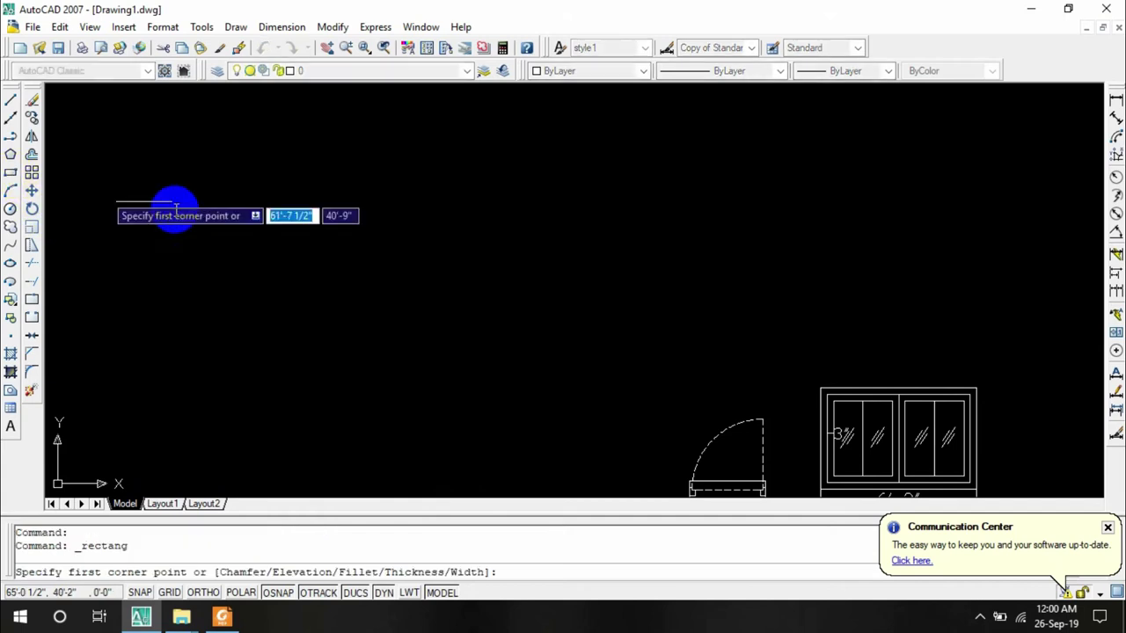
{"action": "left_click", "coordinate": [457, 299]}
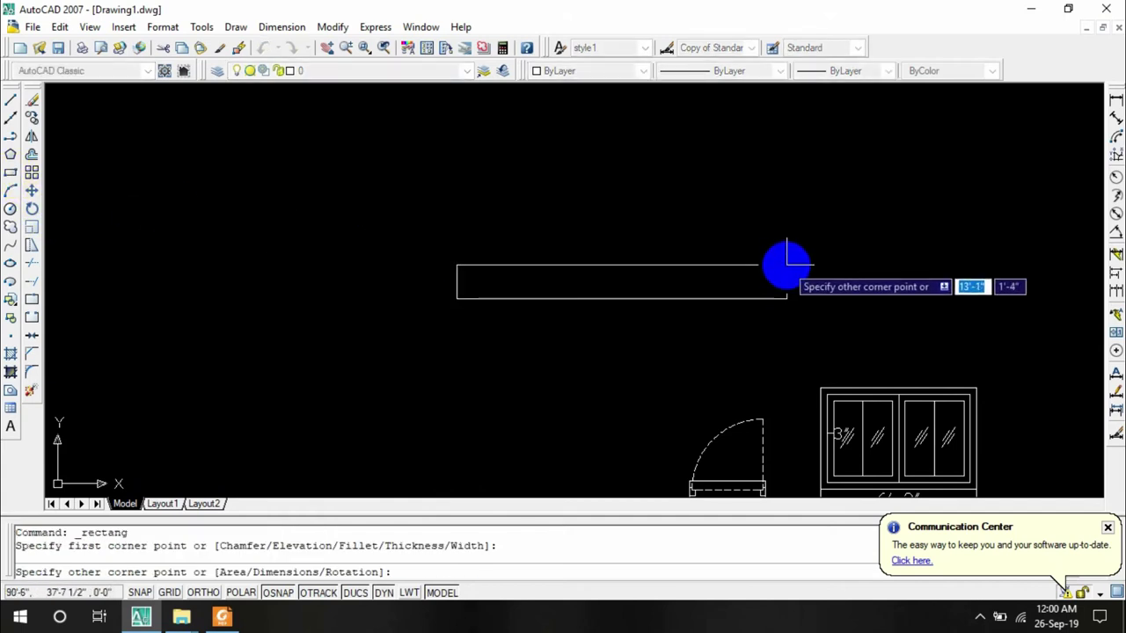
{"action": "key", "text": "F8"}
{"action": "type", "text": "71"}
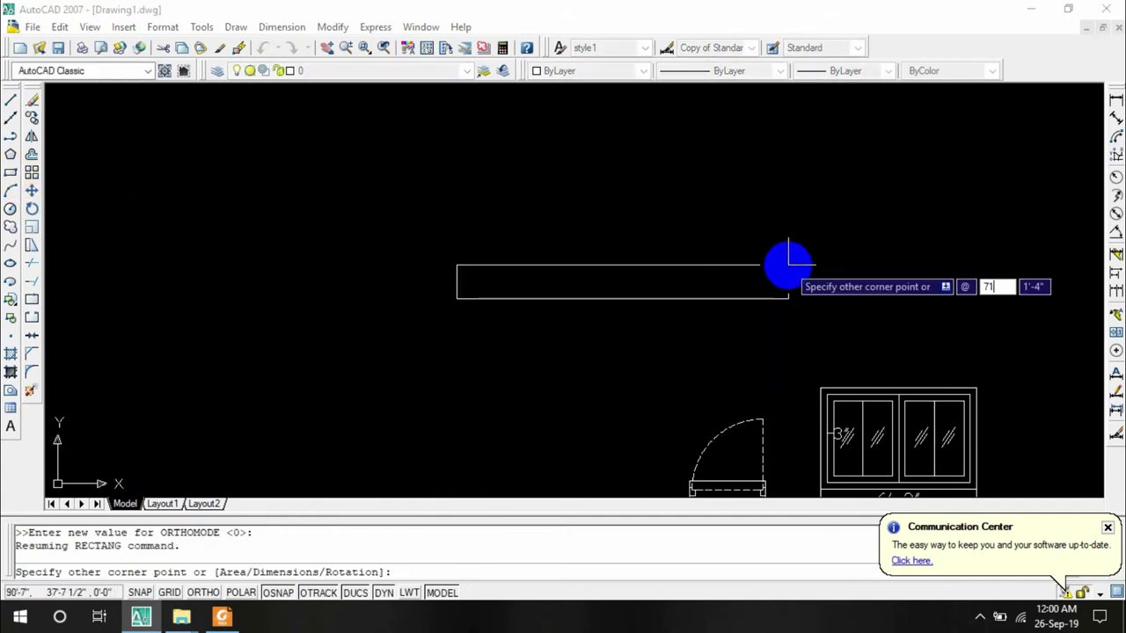
{"action": "key", "text": "Tab"}
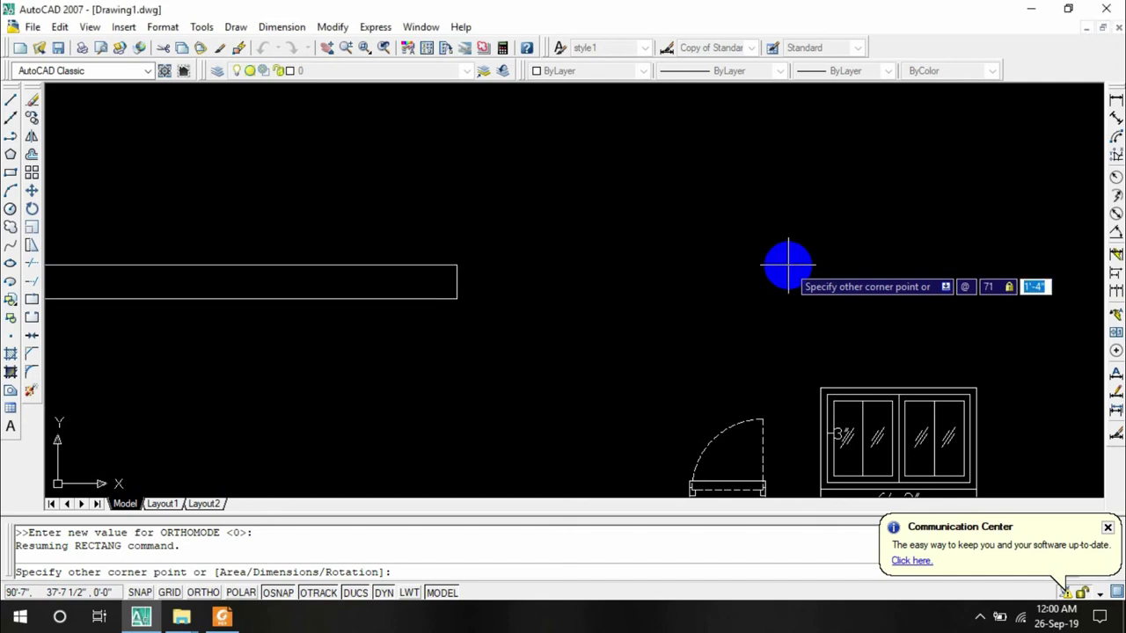
{"action": "type", "text": "3"}
{"action": "key", "text": "Return"}
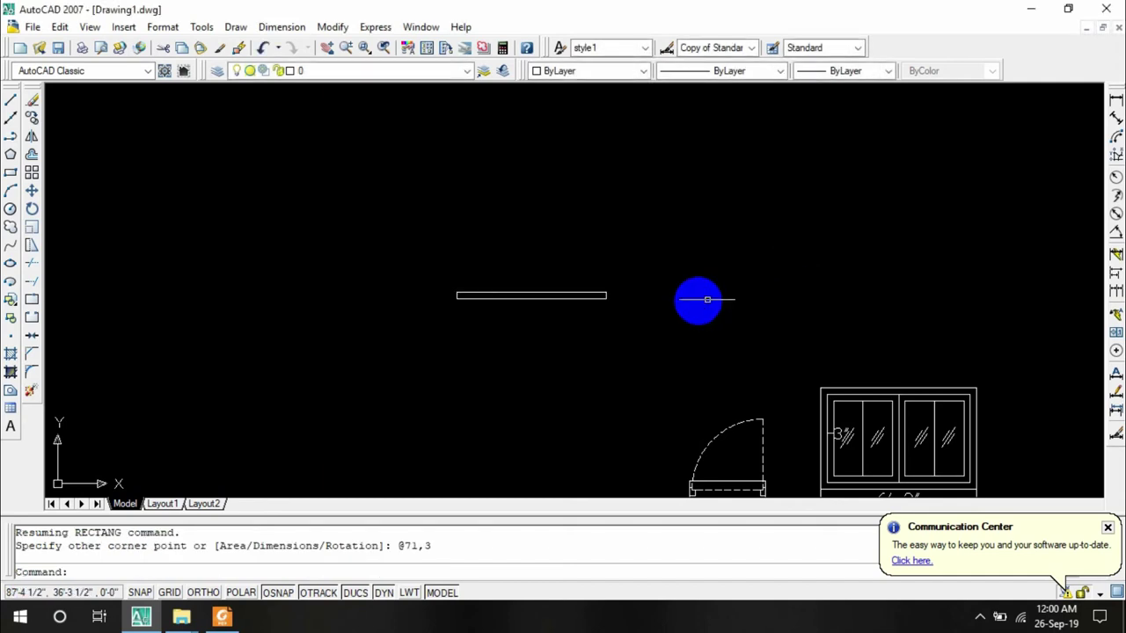
{"action": "scroll", "coordinate": [669, 295], "scroll_direction": "up", "scroll_amount": 5}
{"action": "middle_click_drag", "start_coordinate": [643, 291], "coordinate": [892, 337]}
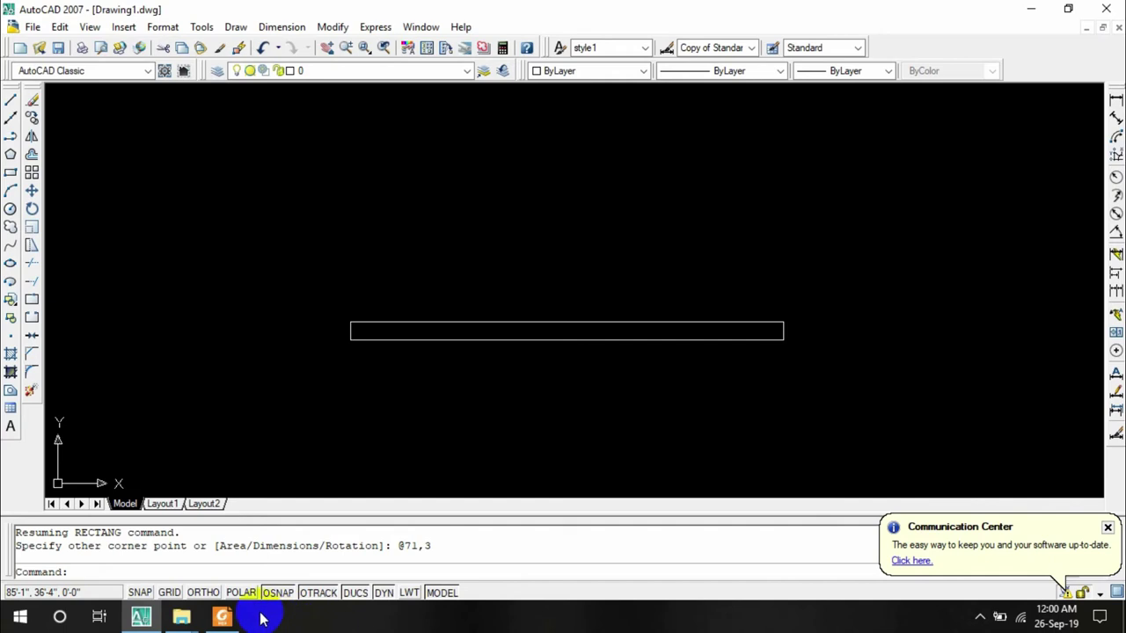
{"action": "left_click", "coordinate": [221, 619]}
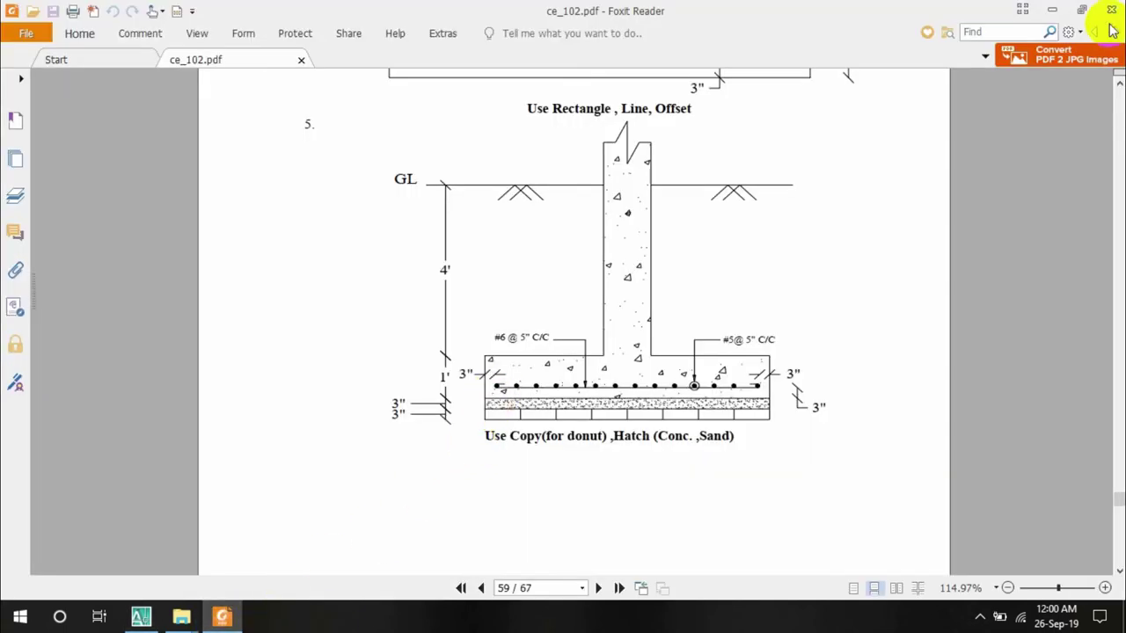
{"action": "left_click", "coordinate": [1053, 9]}
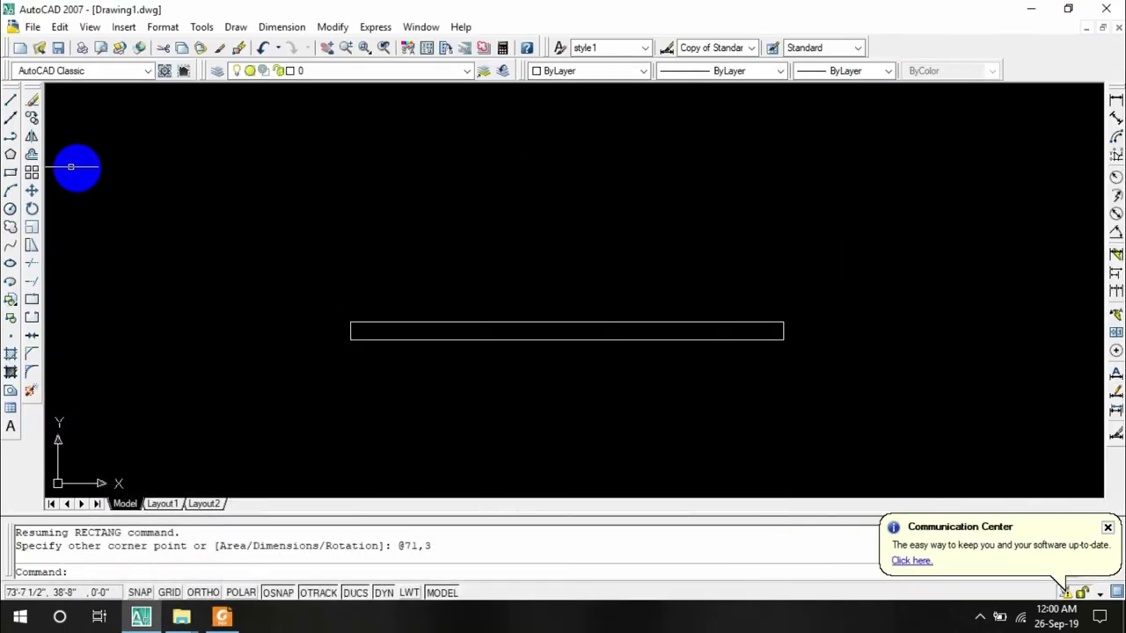
Draw a second 3-high, 71-long strip of lines directly on top of the rectangle
{"action": "left_click", "coordinate": [10, 99]}
{"action": "left_click", "coordinate": [349, 321]}
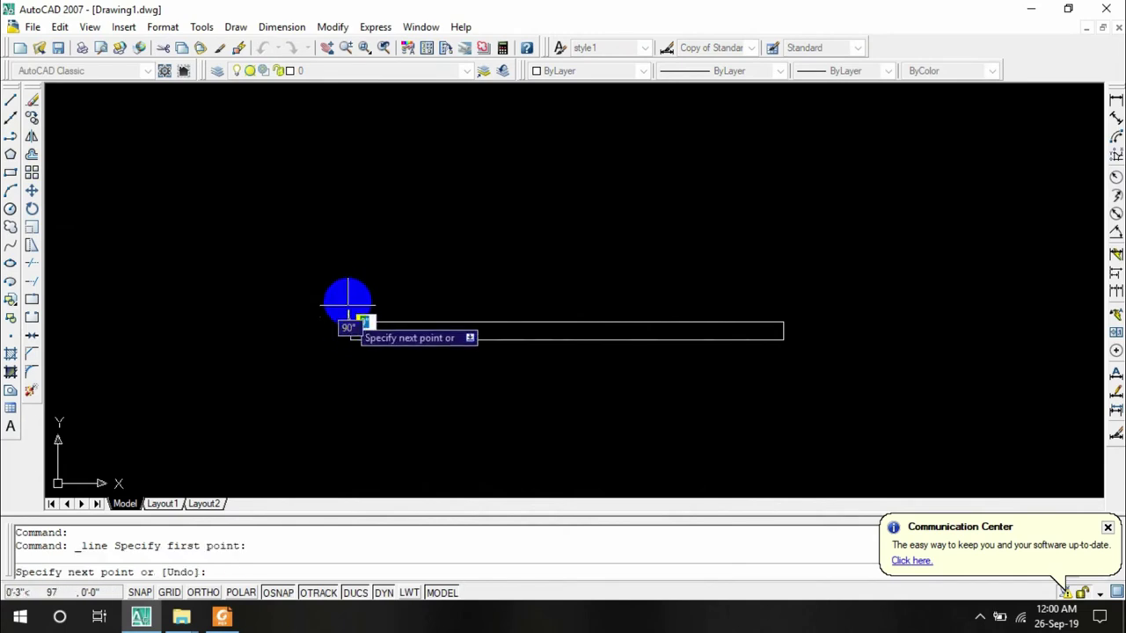
{"action": "mouse_move", "coordinate": [221, 616]}
{"action": "left_click", "coordinate": [150, 583]}
{"action": "left_click", "coordinate": [141, 617]}
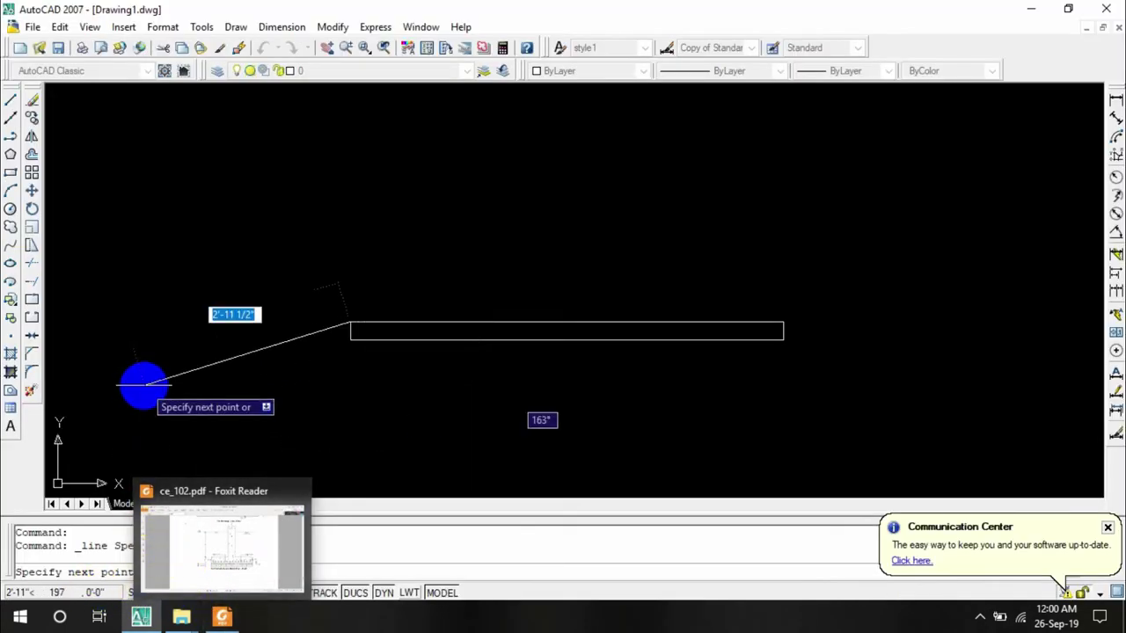
{"action": "left_click", "coordinate": [204, 593]}
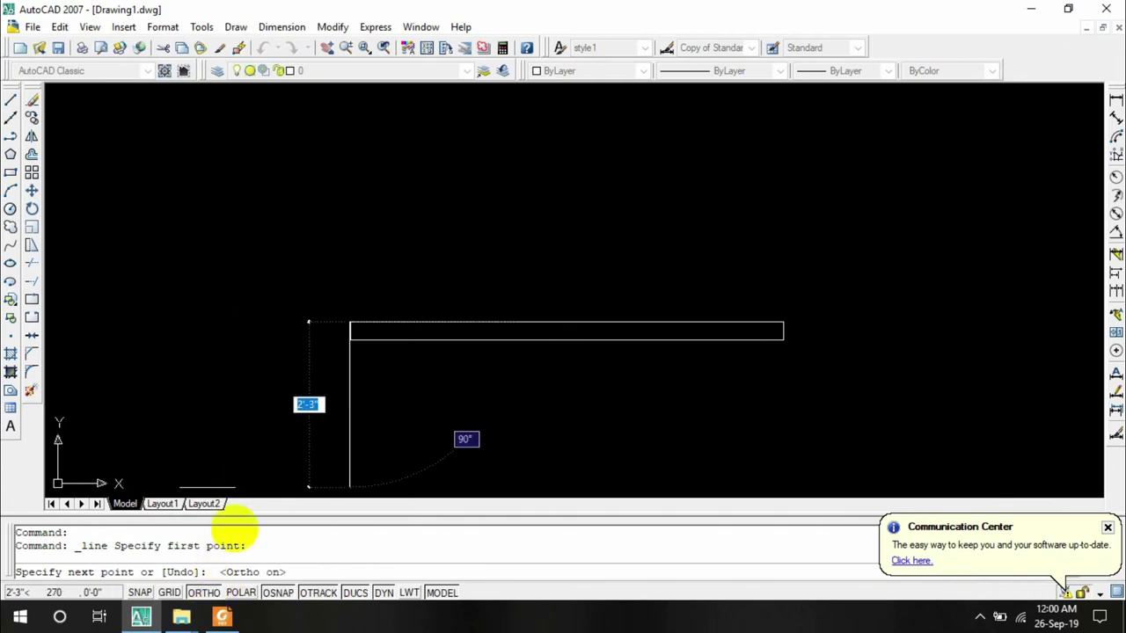
{"action": "type", "text": "3"}
{"action": "key", "text": "Return"}
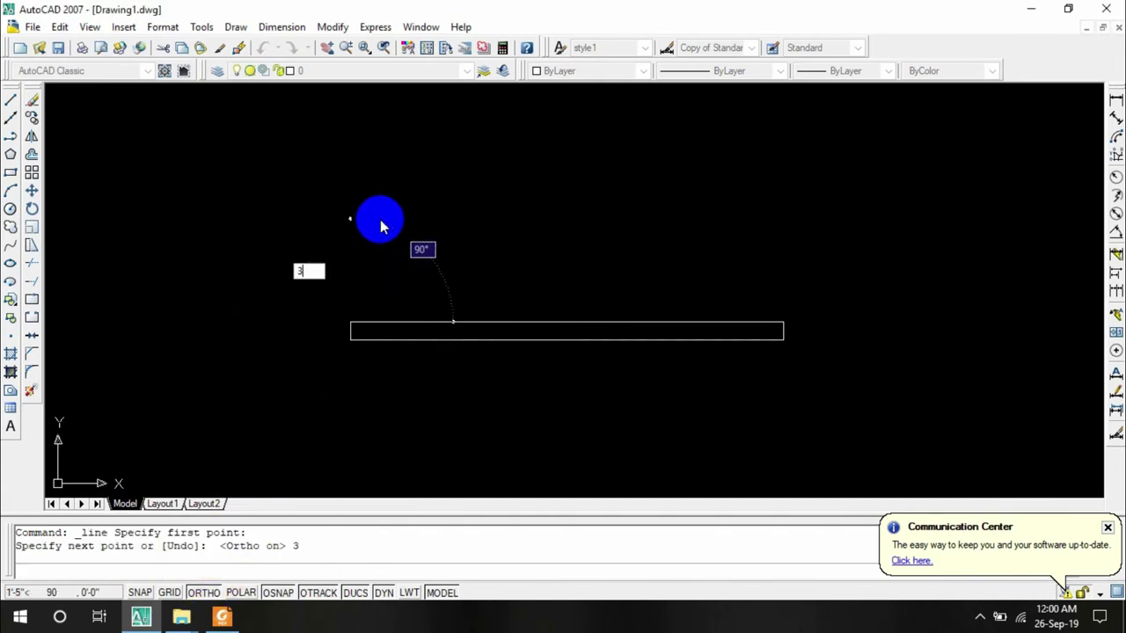
{"action": "type", "text": "71"}
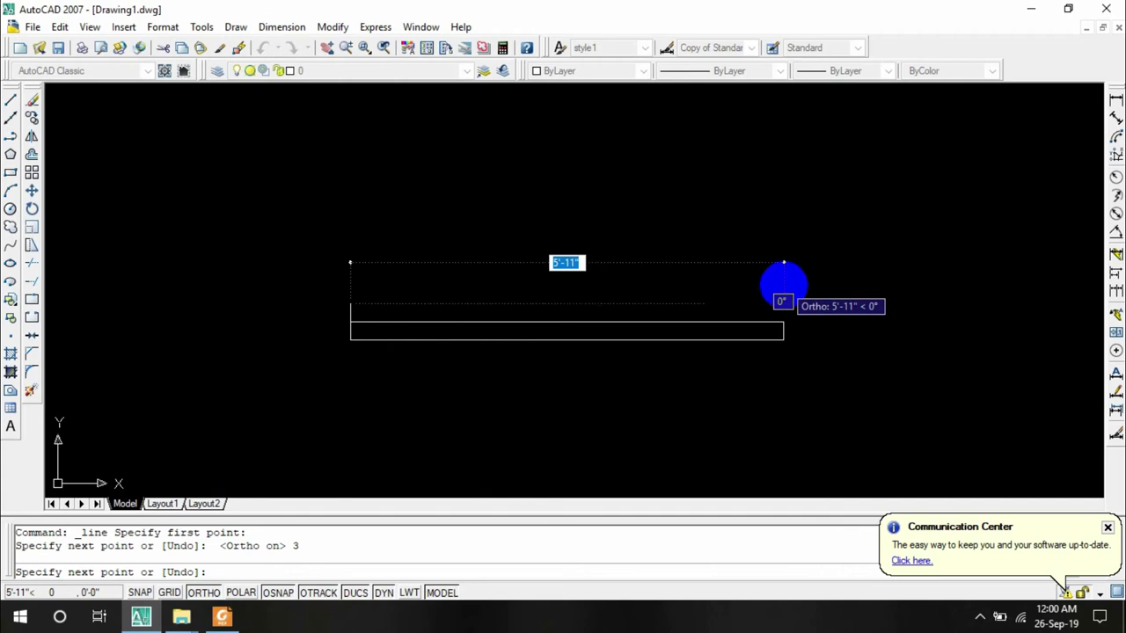
{"action": "key", "text": "Return"}
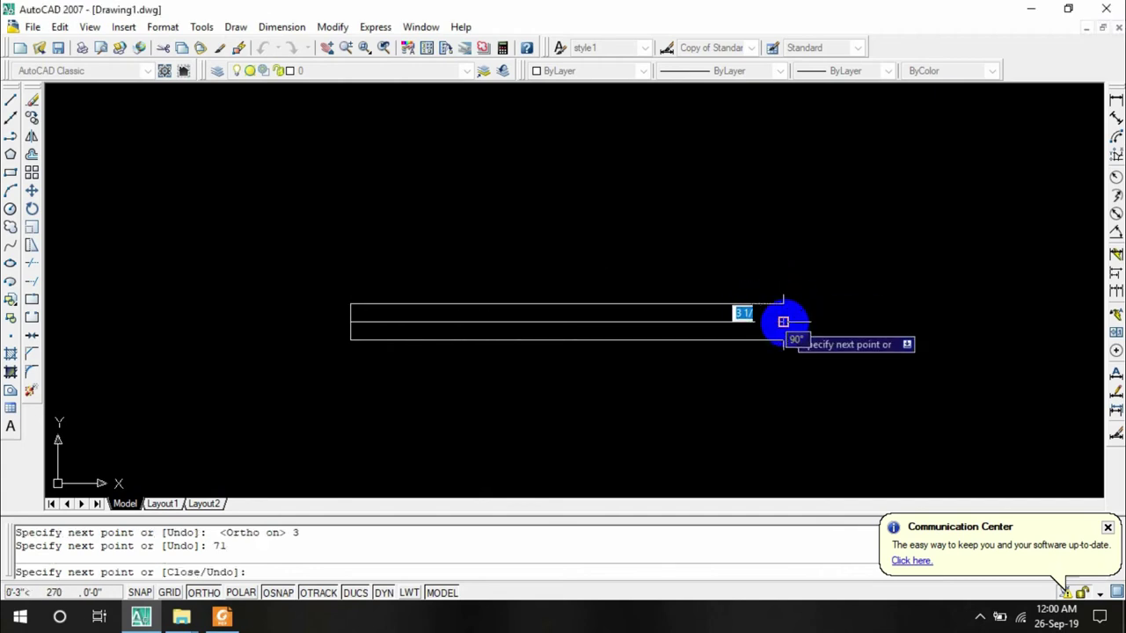
{"action": "left_click", "coordinate": [783, 322]}
{"action": "key", "text": "Escape"}
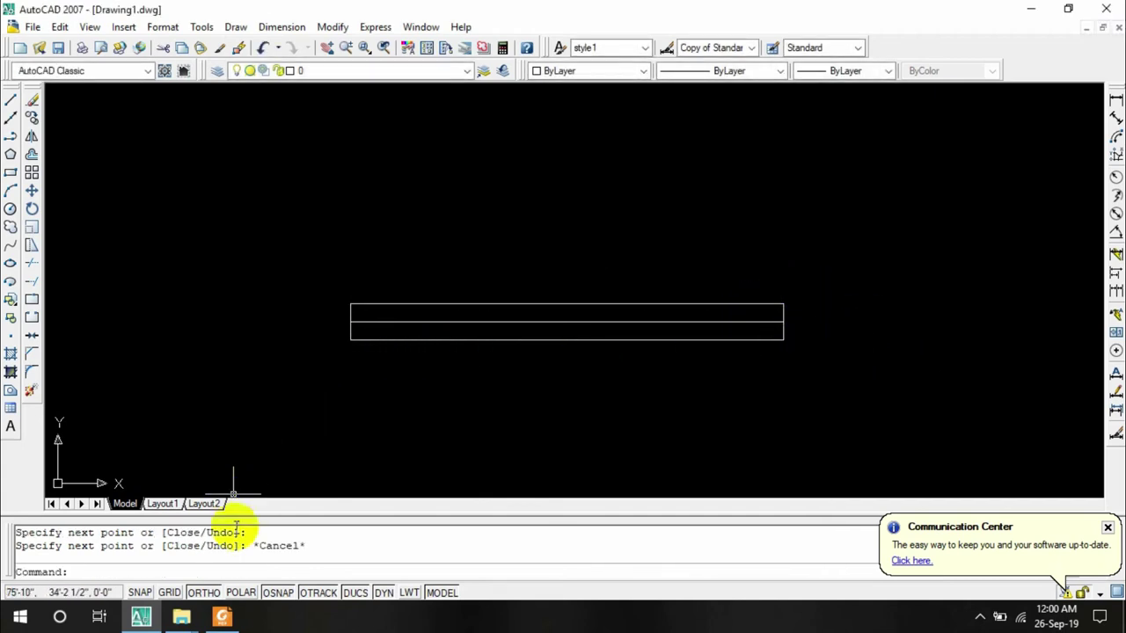
{"action": "left_click", "coordinate": [221, 617]}
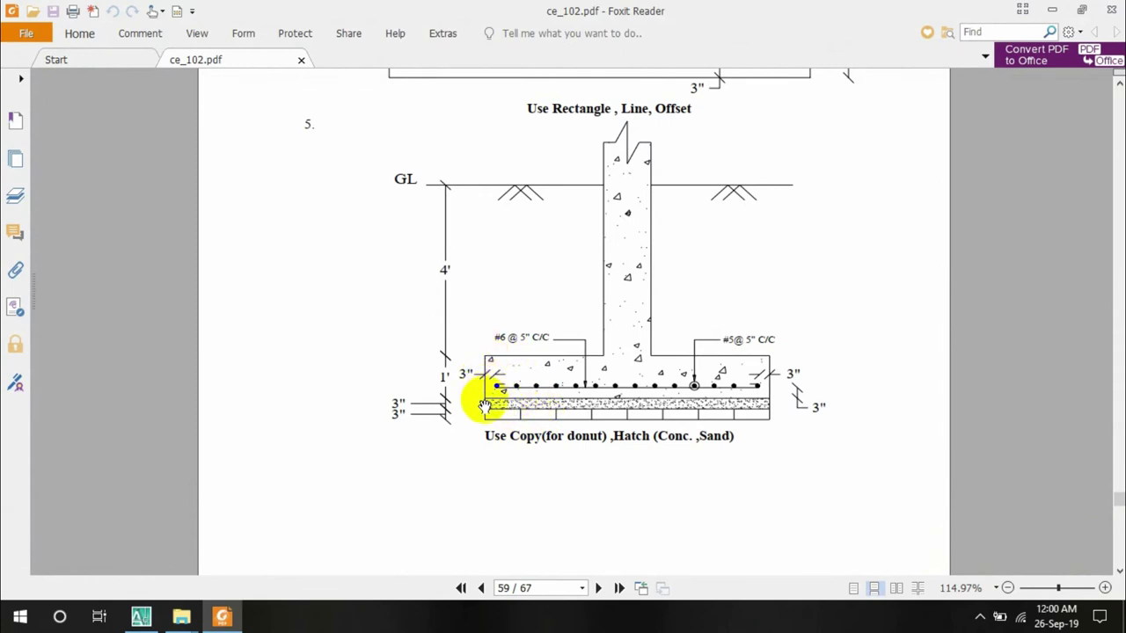
Draw the 1'-high, 71-long footing block outline from the upper strip's top-left corner
{"action": "left_click", "coordinate": [1053, 9]}
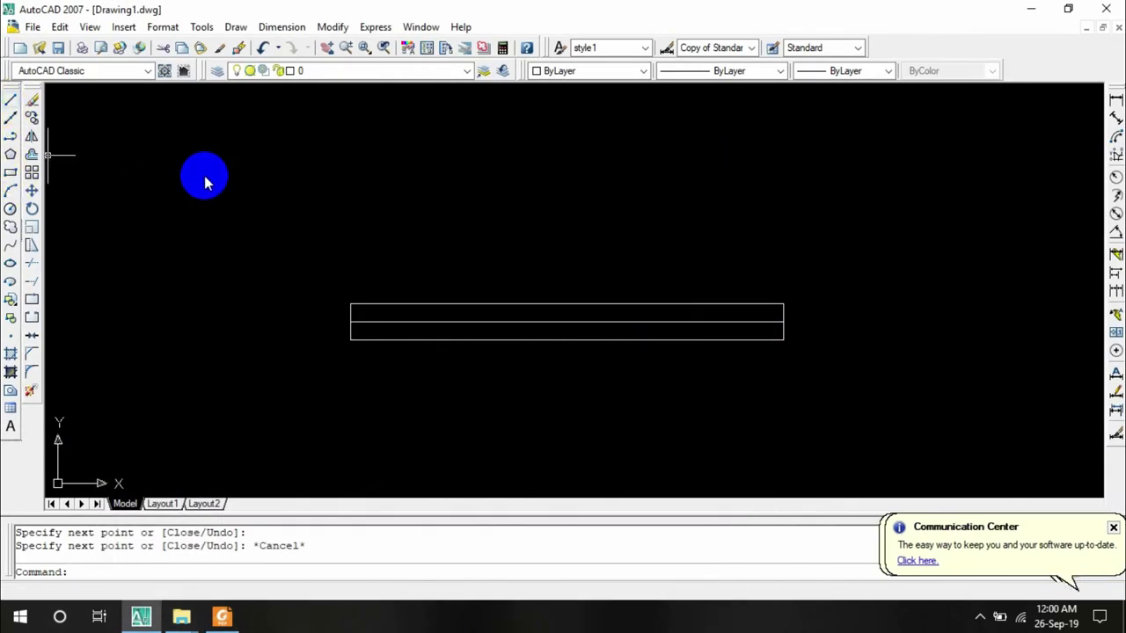
{"action": "left_click", "coordinate": [10, 99]}
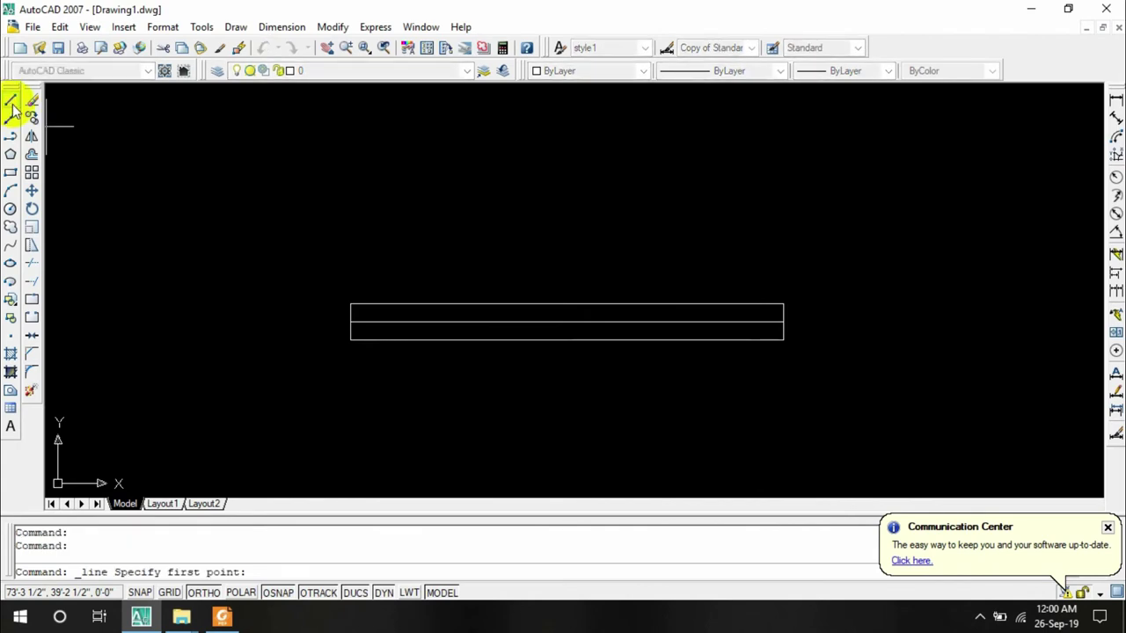
{"action": "left_click", "coordinate": [349, 312]}
{"action": "type", "text": "1"}
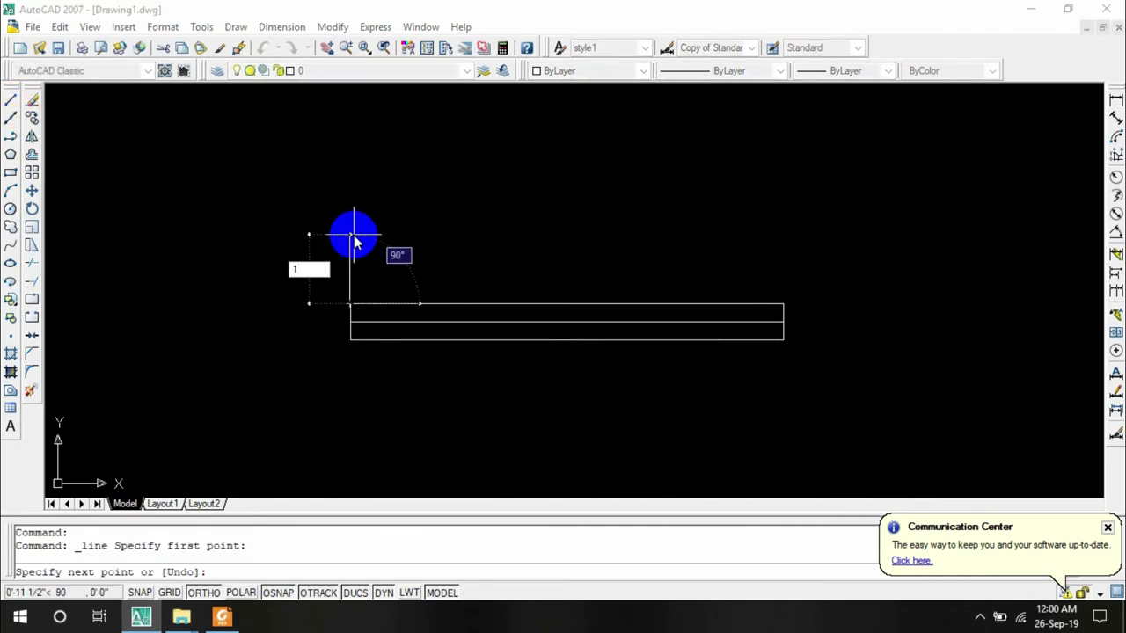
{"action": "type", "text": "'"}
{"action": "key", "text": "Return"}
{"action": "type", "text": "71"}
{"action": "key", "text": "Return"}
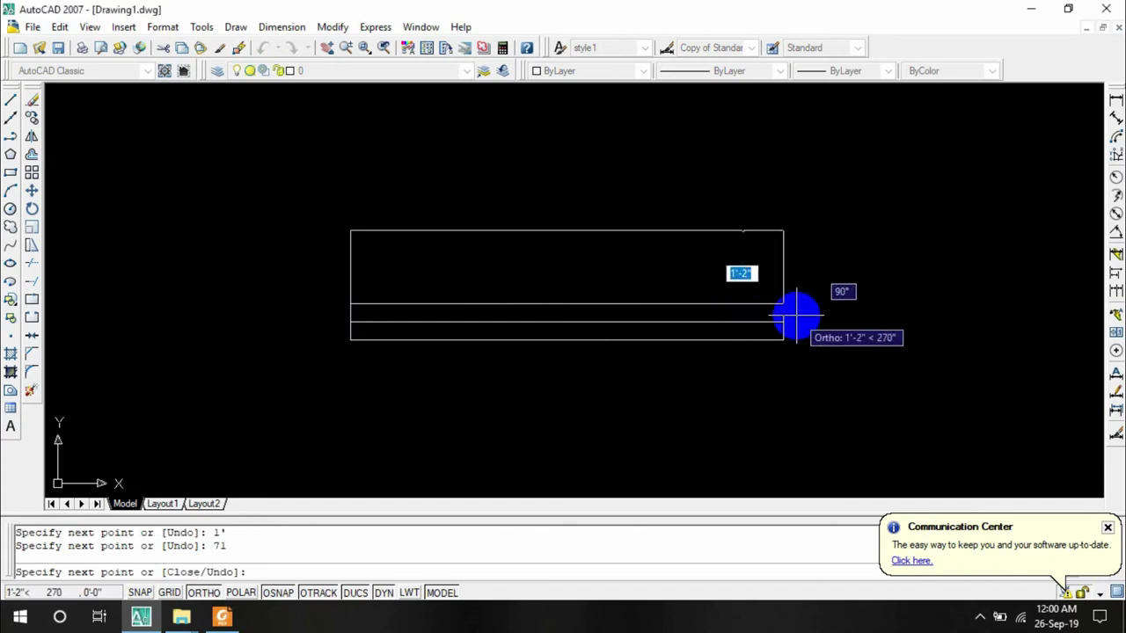
{"action": "key", "text": "Escape"}
{"action": "scroll", "coordinate": [879, 277], "scroll_direction": "down", "scroll_amount": 1}
{"action": "scroll", "coordinate": [881, 280], "scroll_direction": "up", "scroll_amount": 2}
{"action": "mouse_move", "coordinate": [882, 284]}
{"action": "middle_mouse_down"}
{"action": "mouse_move", "coordinate": [832, 361]}
{"action": "mouse_move", "coordinate": [967, 352]}
{"action": "middle_mouse_up"}
{"action": "scroll", "coordinate": [823, 374], "scroll_direction": "up", "scroll_amount": 2}
{"action": "left_click", "coordinate": [221, 616]}
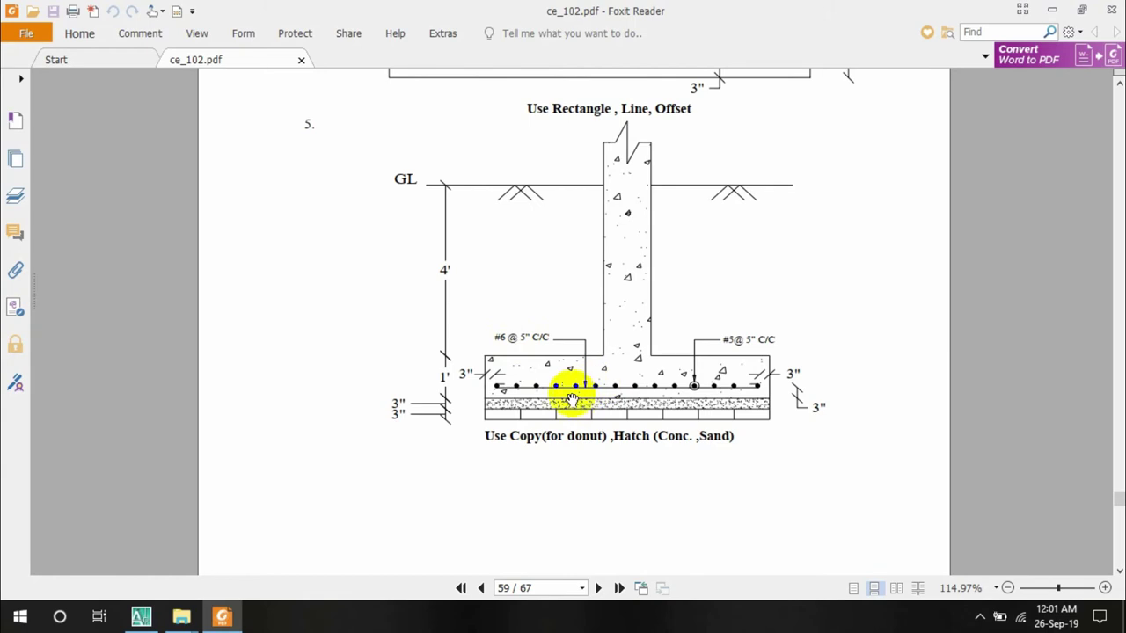
Zoom and pan around the reference PDF's footing rebar and layers, then return to AutoCAD
{"action": "left_click", "coordinate": [1052, 12]}
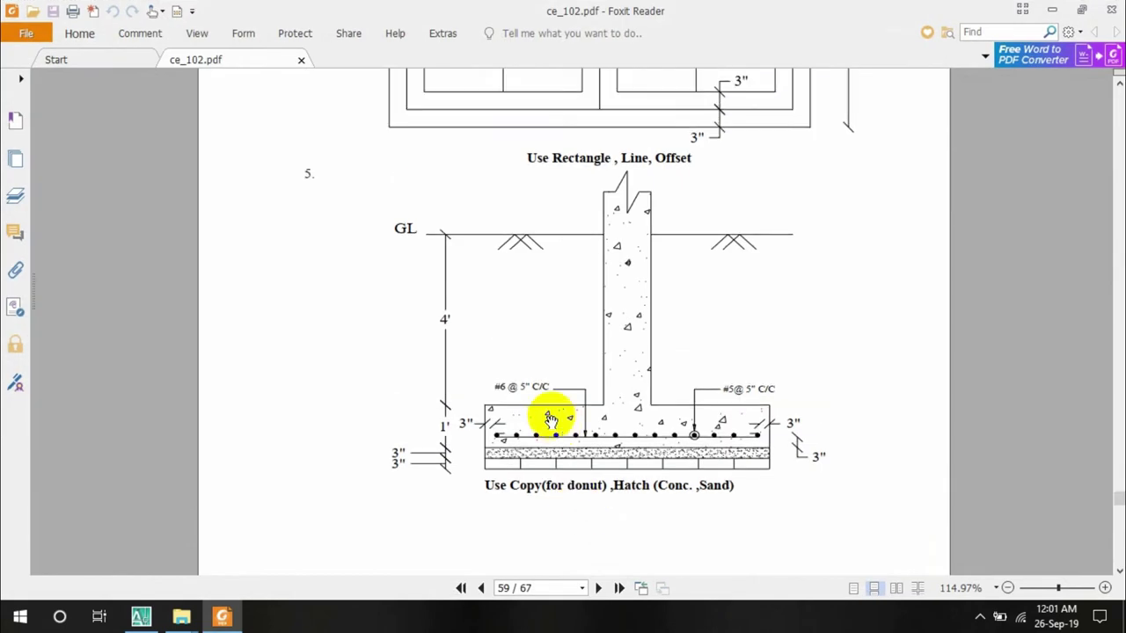
{"action": "scroll", "coordinate": [503, 493], "scroll_direction": "up", "scroll_amount": 1}
{"action": "scroll", "coordinate": [568, 470], "scroll_direction": "down", "scroll_amount": 2}
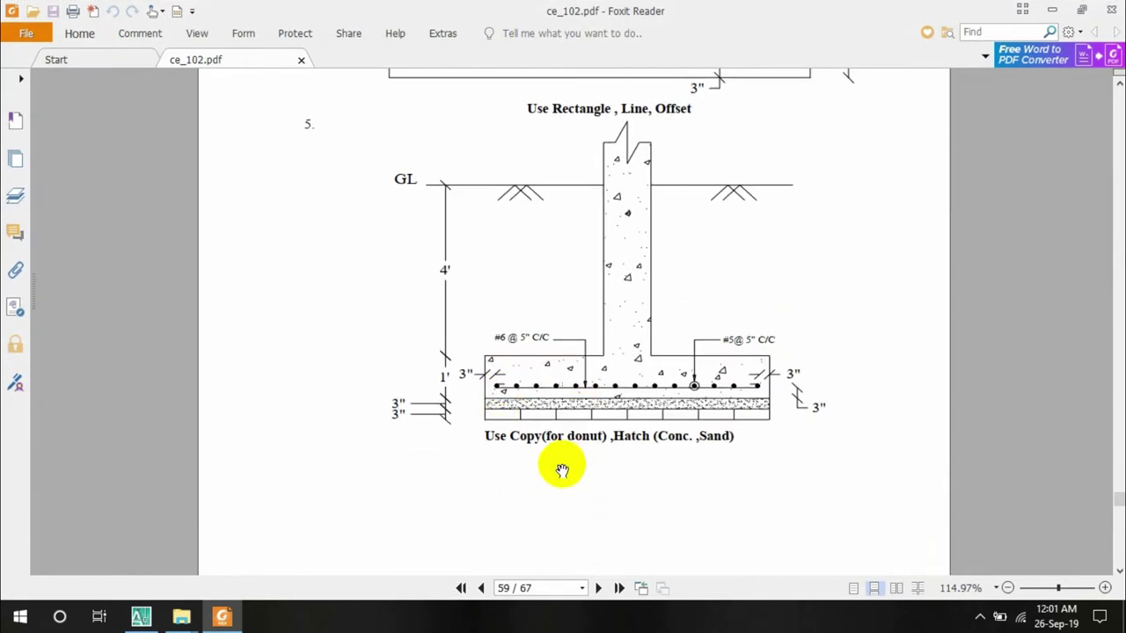
{"action": "scroll", "coordinate": [511, 403], "scroll_direction": "up", "scroll_amount": 4, "text": "ctrl"}
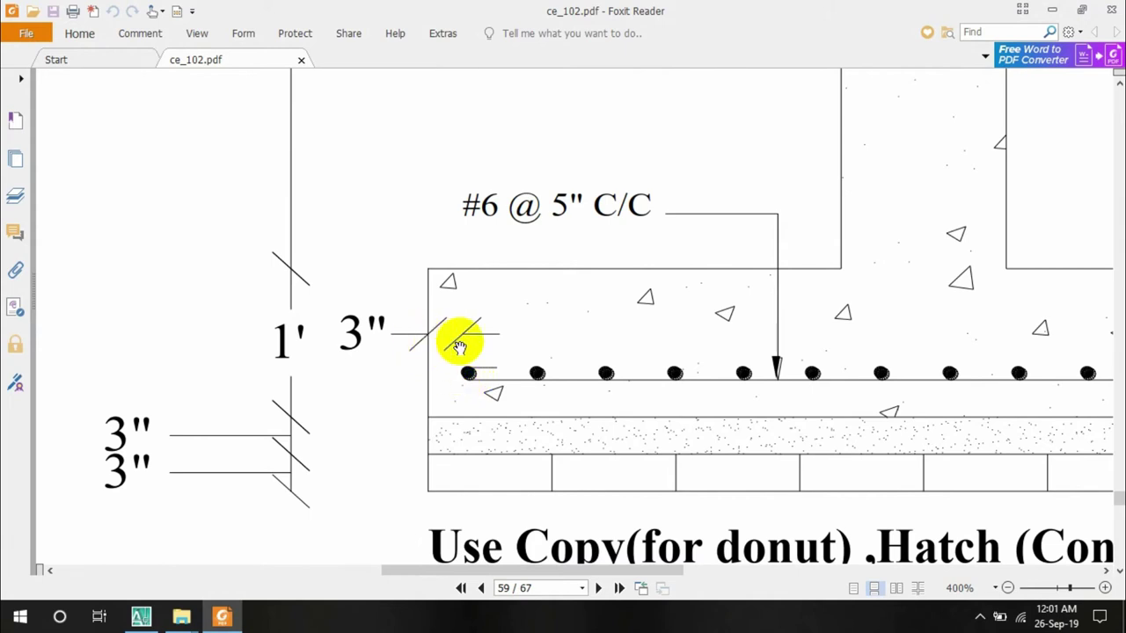
{"action": "scroll", "coordinate": [607, 405], "scroll_direction": "down", "scroll_amount": 3}
{"action": "middle_click", "coordinate": [969, 428]}
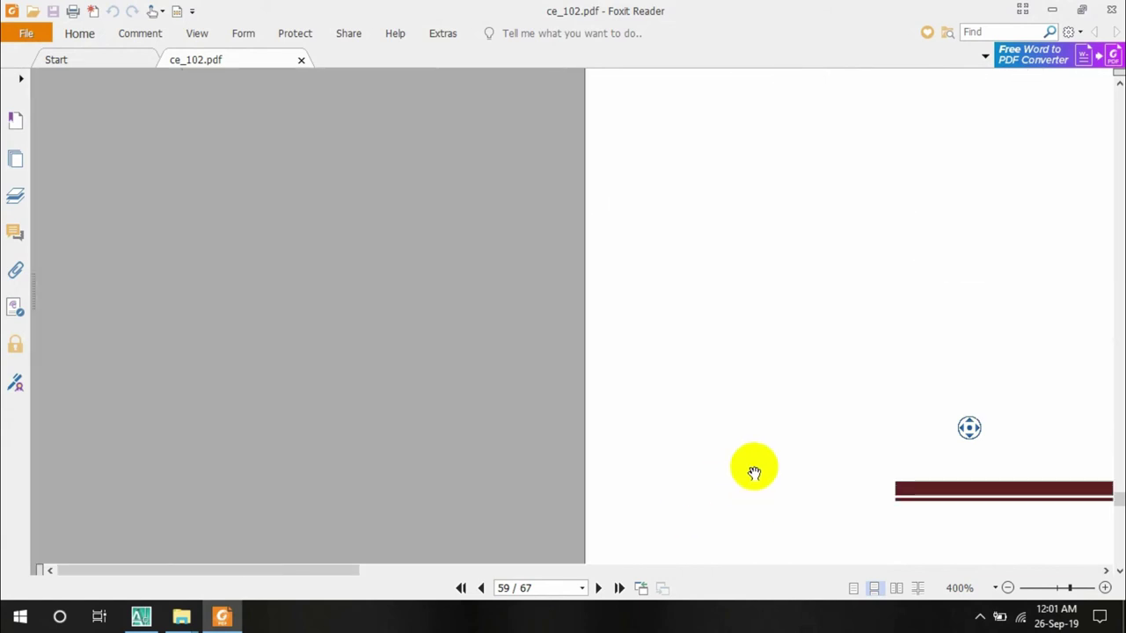
{"action": "left_click", "coordinate": [755, 467]}
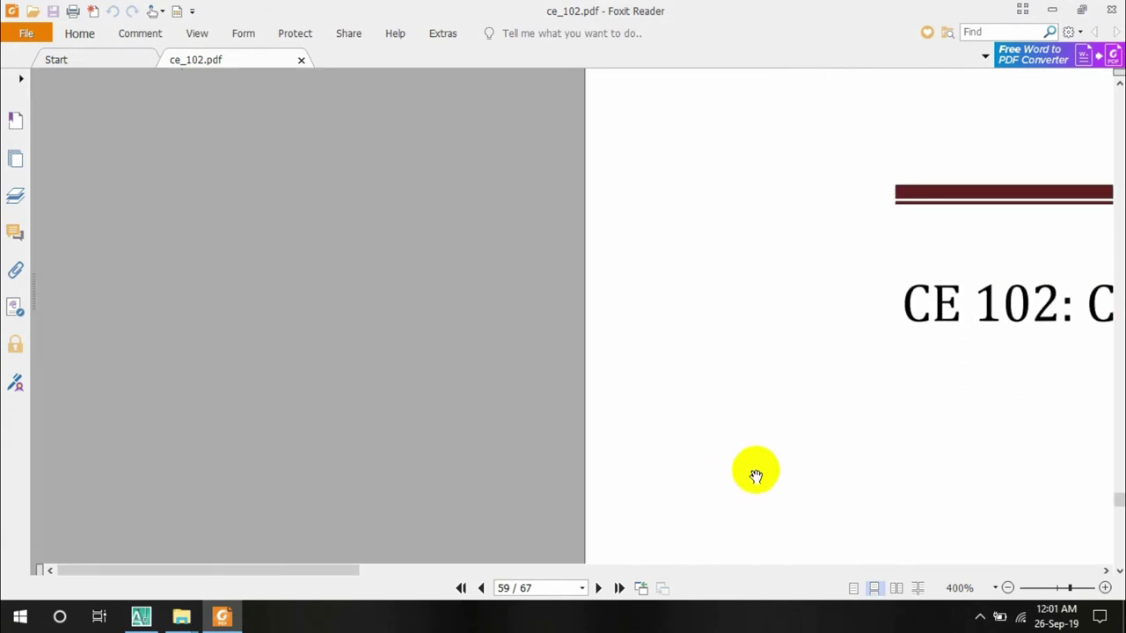
{"action": "scroll", "coordinate": [756, 477], "scroll_direction": "down", "scroll_amount": 2, "text": "ctrl"}
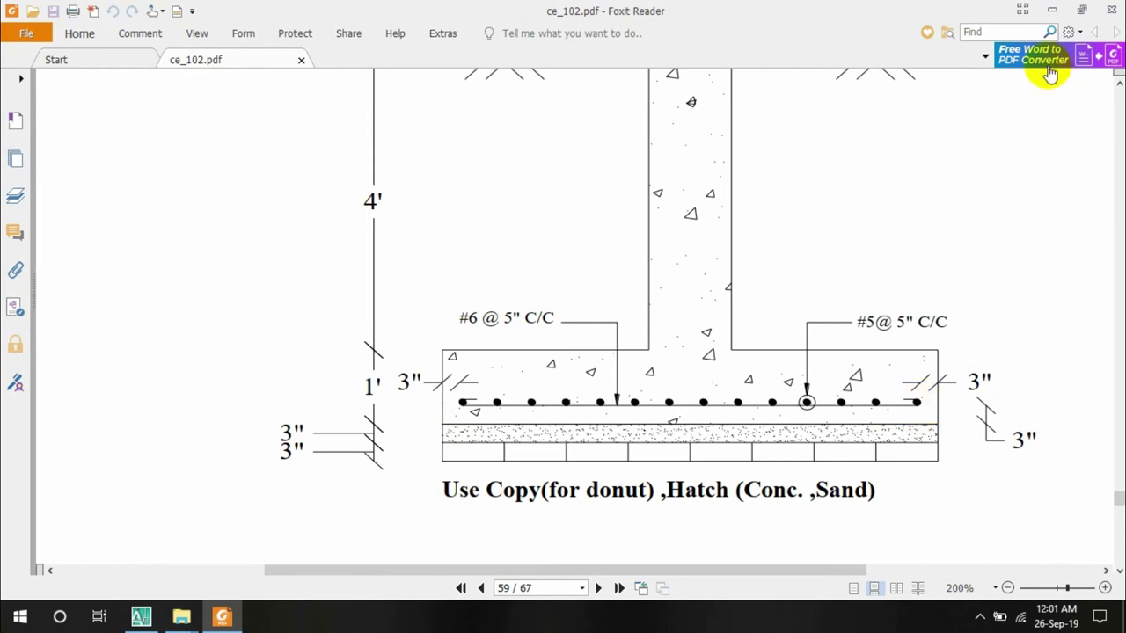
{"action": "left_click", "coordinate": [1053, 9]}
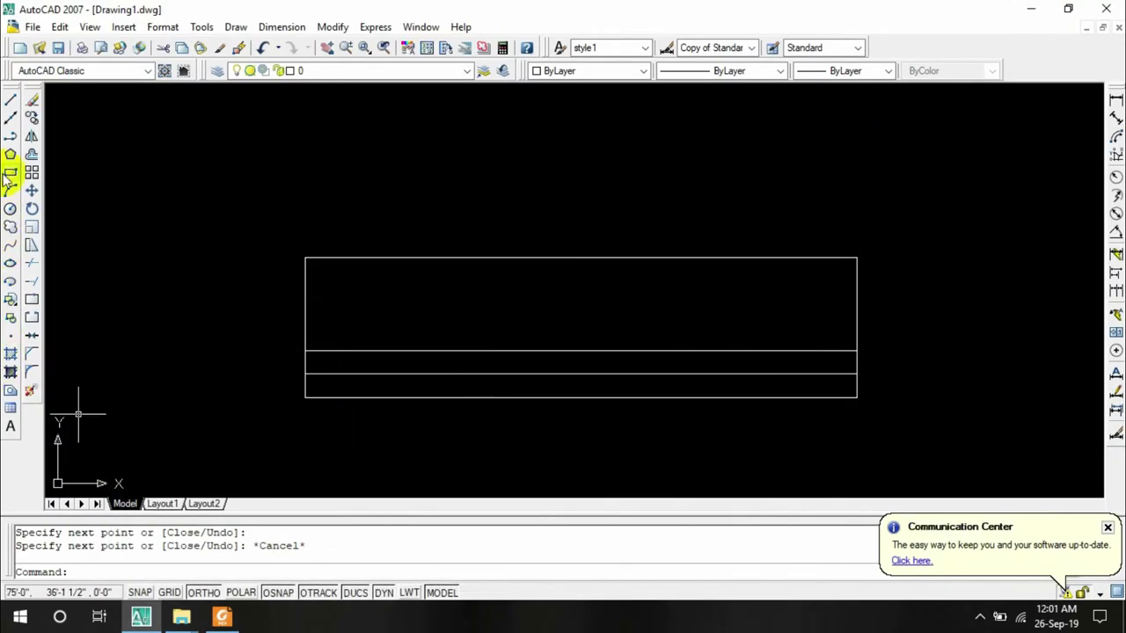
Draw a 3 by 3 square at the left end of the footing's top layer
{"action": "left_click", "coordinate": [11, 172]}
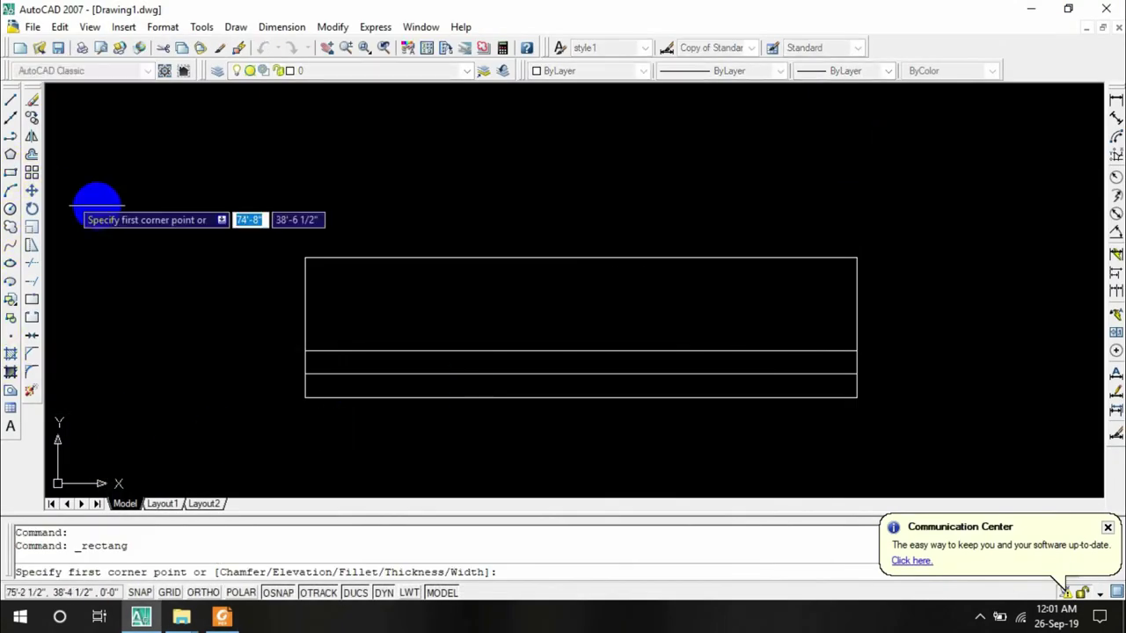
{"action": "left_click", "coordinate": [305, 351]}
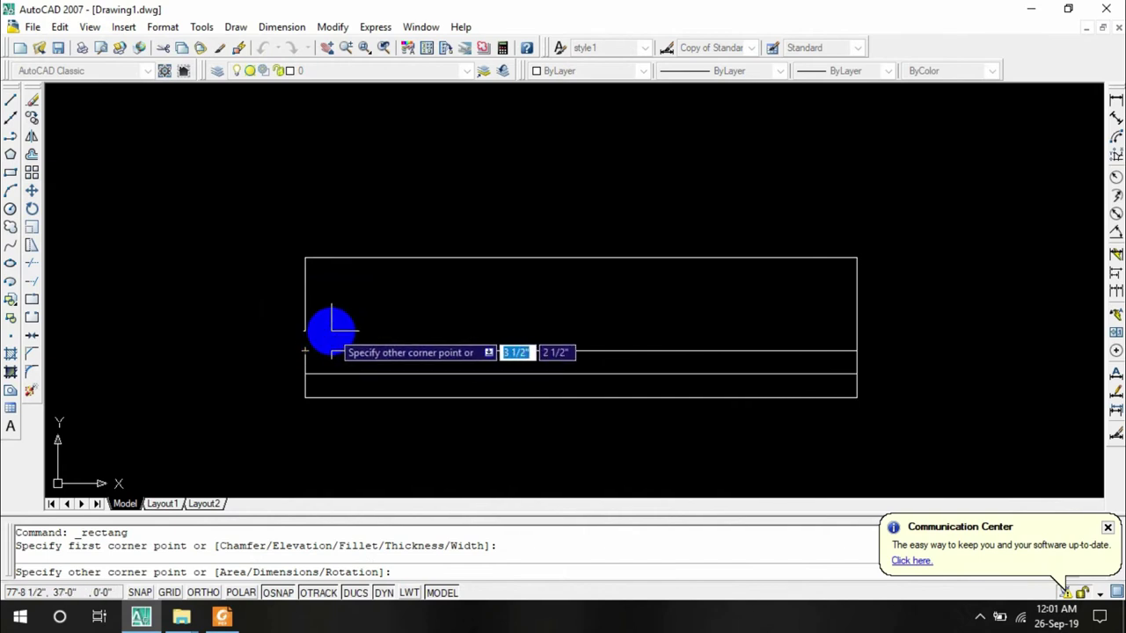
{"action": "type", "text": "@3,3"}
{"action": "key", "text": "Return"}
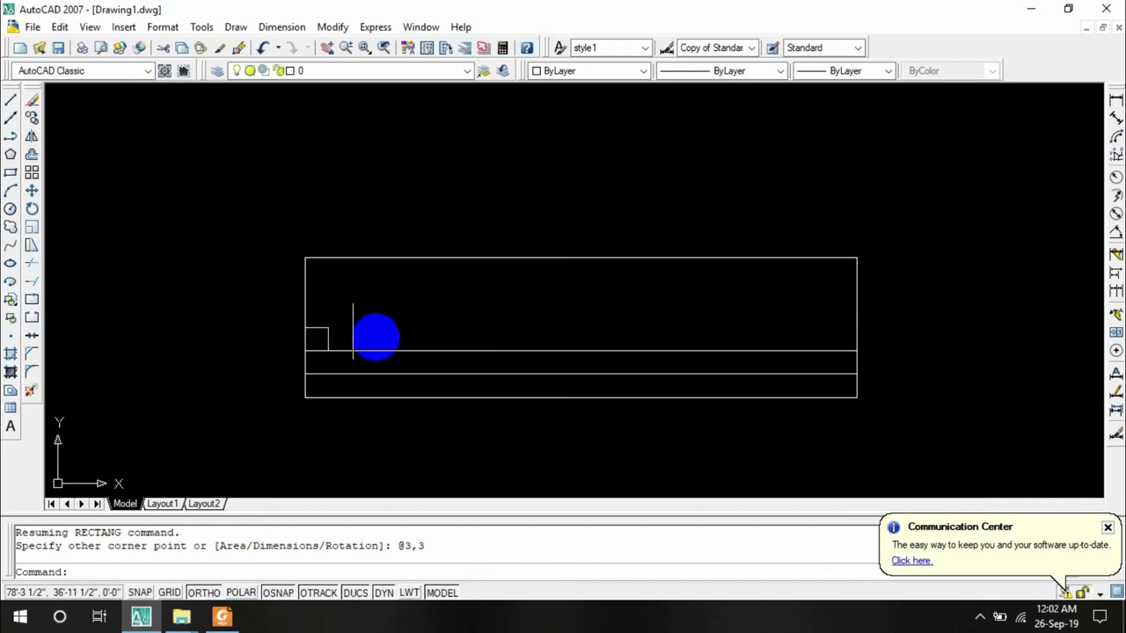
Mirror the square about the footing's vertical midline, keeping the original
{"action": "left_click", "coordinate": [428, 302]}
{"action": "left_click", "coordinate": [325, 343]}
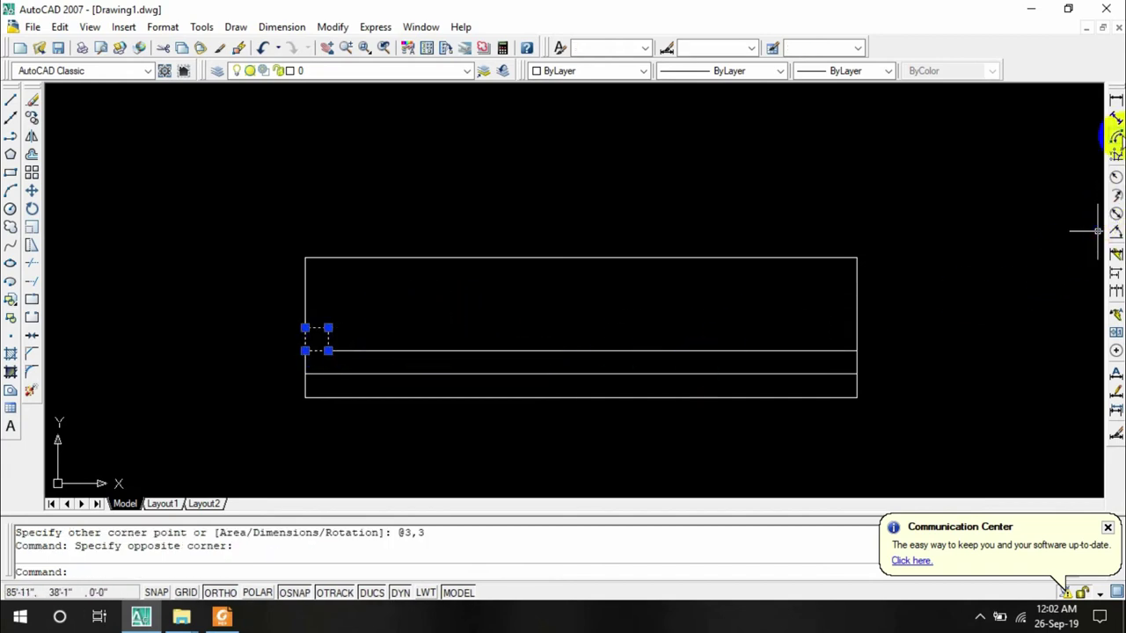
{"action": "left_click", "coordinate": [32, 135]}
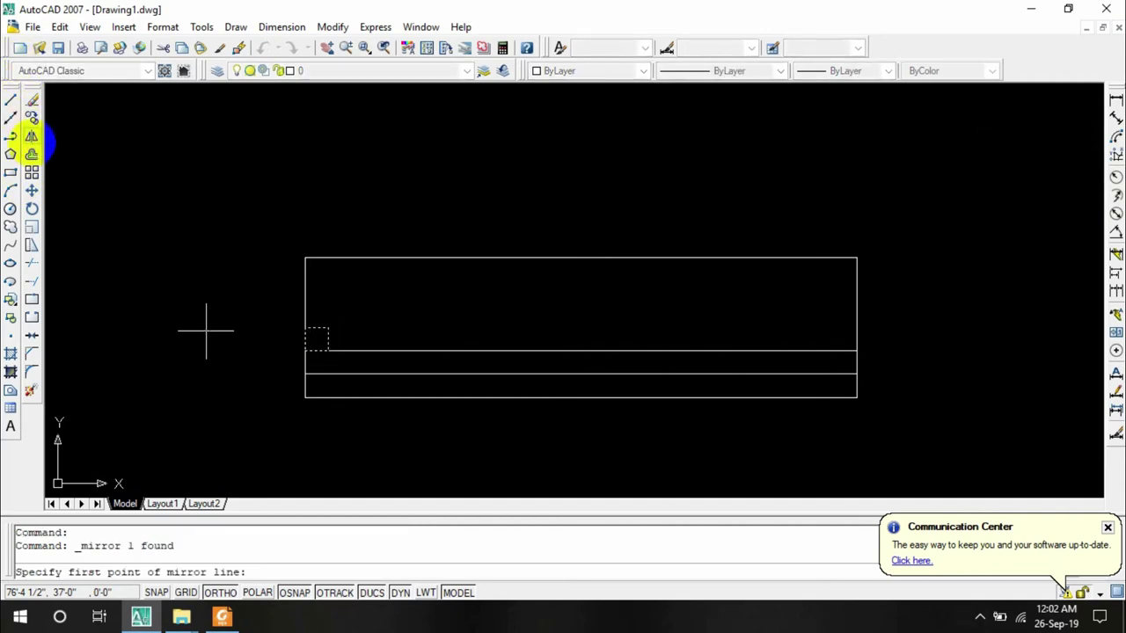
{"action": "left_click", "coordinate": [581, 351]}
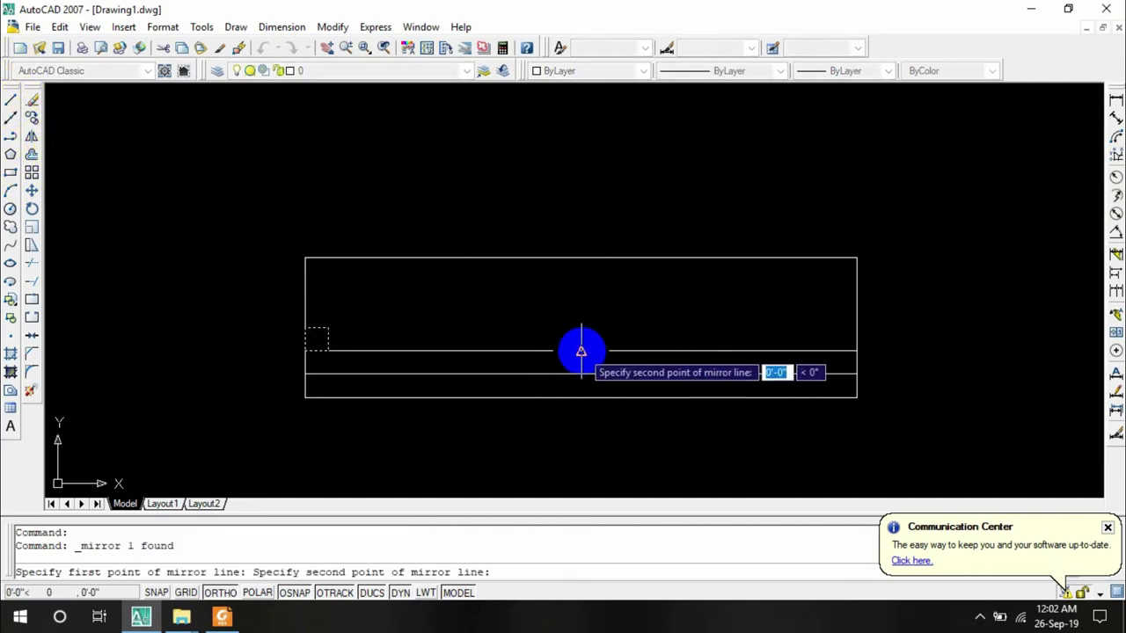
{"action": "left_click", "coordinate": [581, 273]}
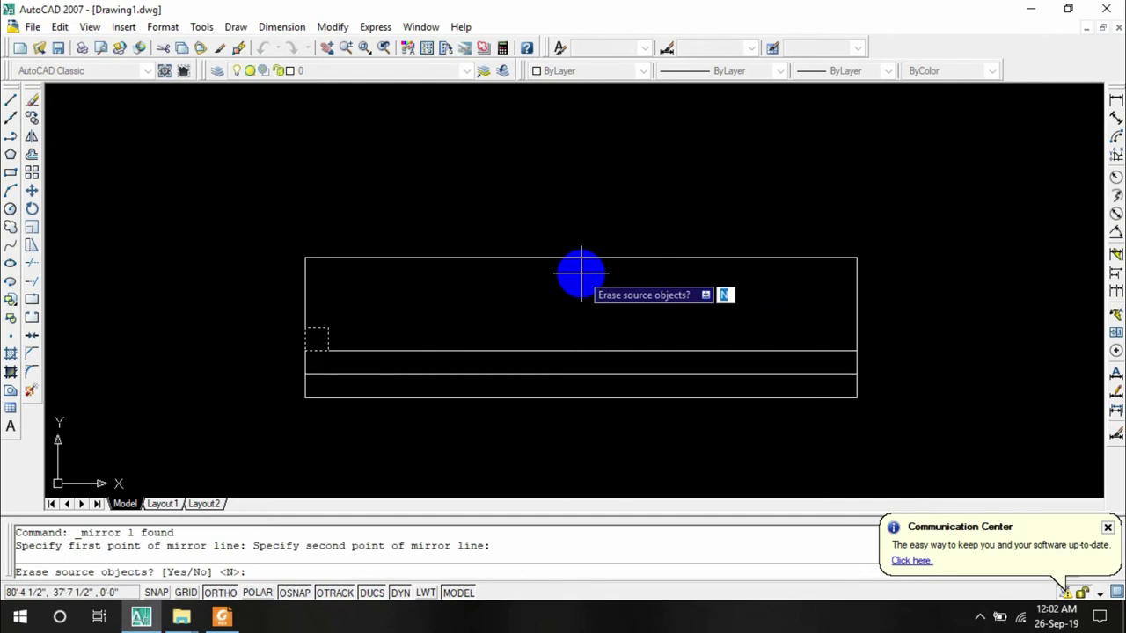
{"action": "key", "text": "Return"}
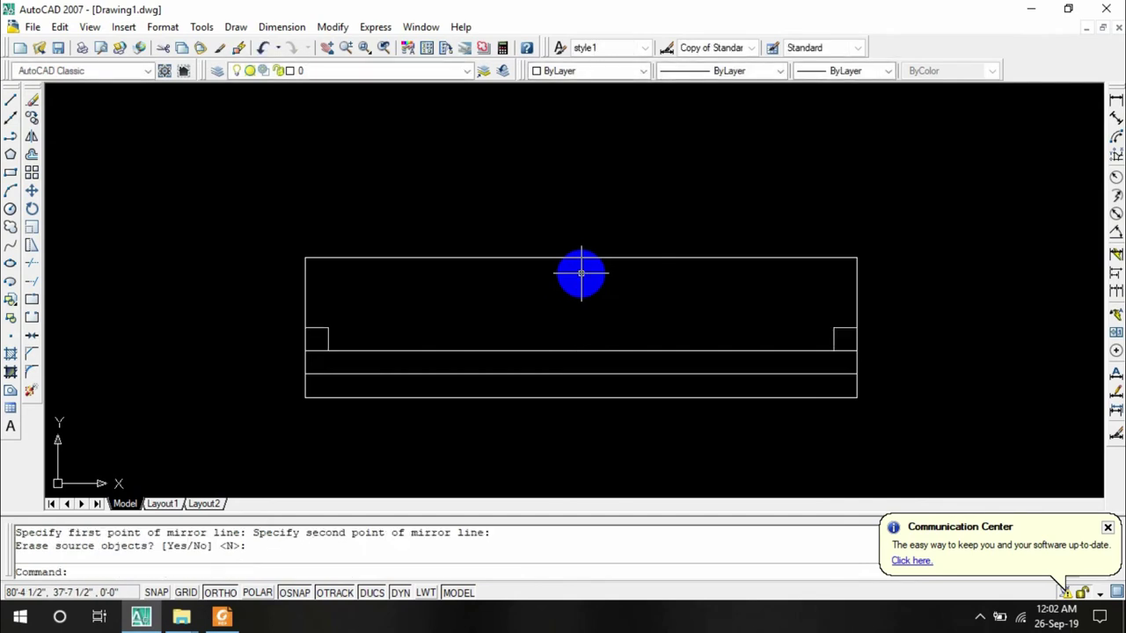
{"action": "left_click", "coordinate": [223, 618]}
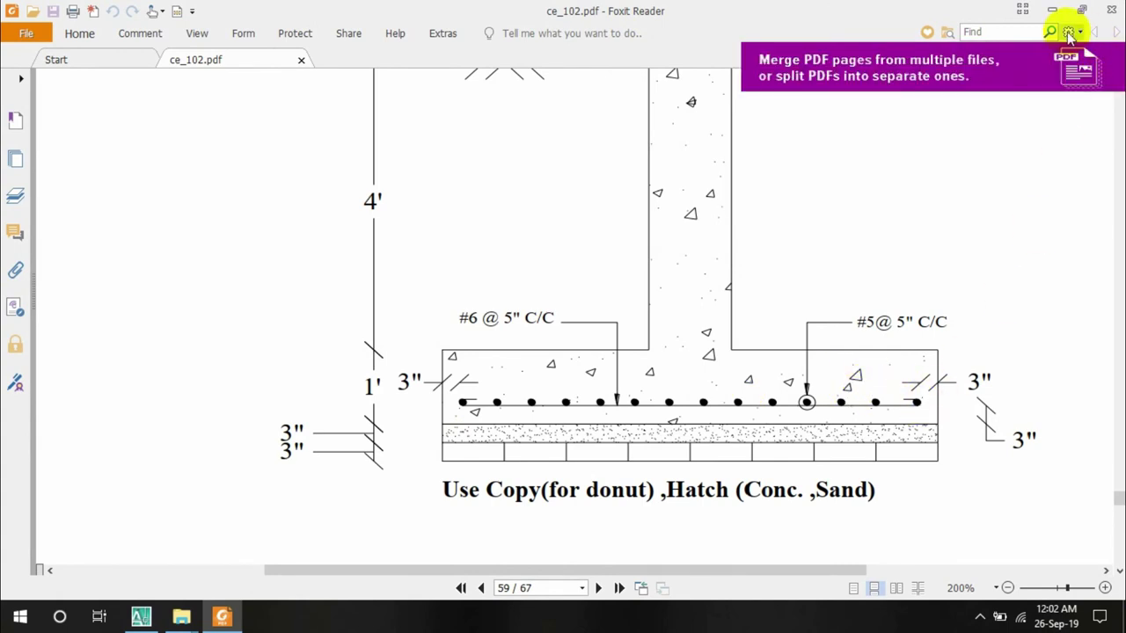
{"action": "left_click", "coordinate": [1052, 10]}
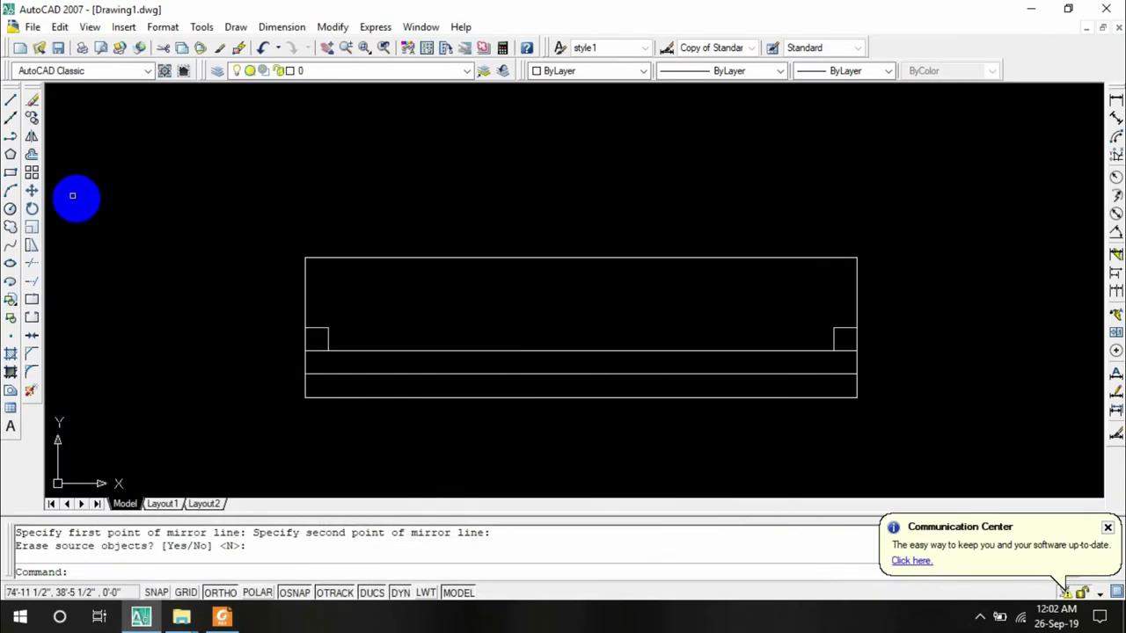
Draw the horizontal rebar line between the two guide squares' inner corners
{"action": "left_click", "coordinate": [10, 101]}
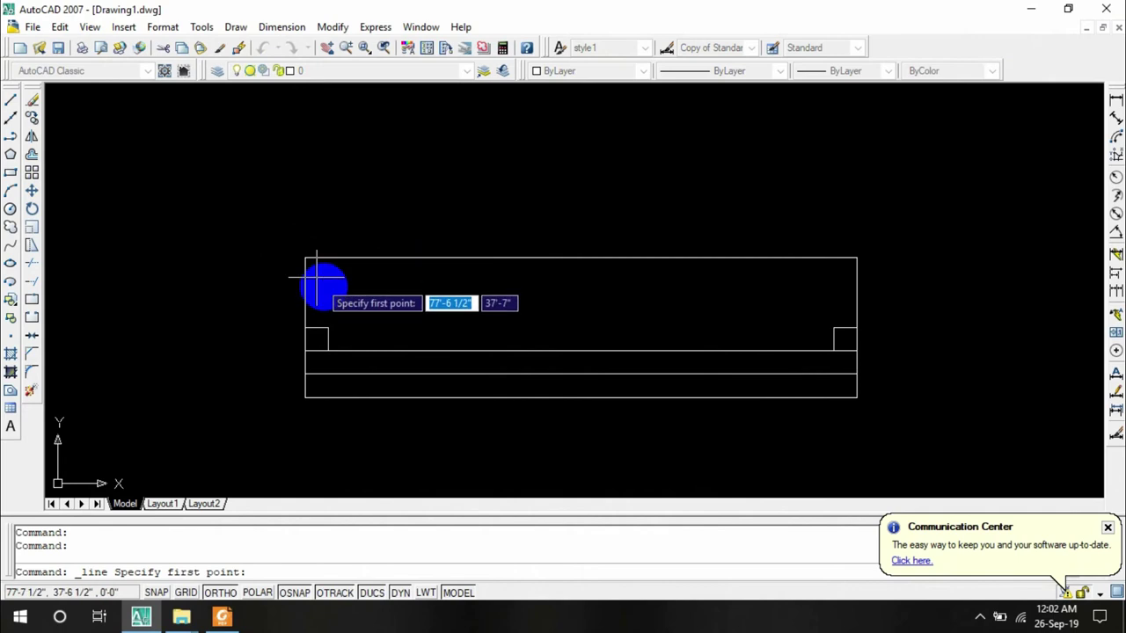
{"action": "left_click", "coordinate": [329, 328]}
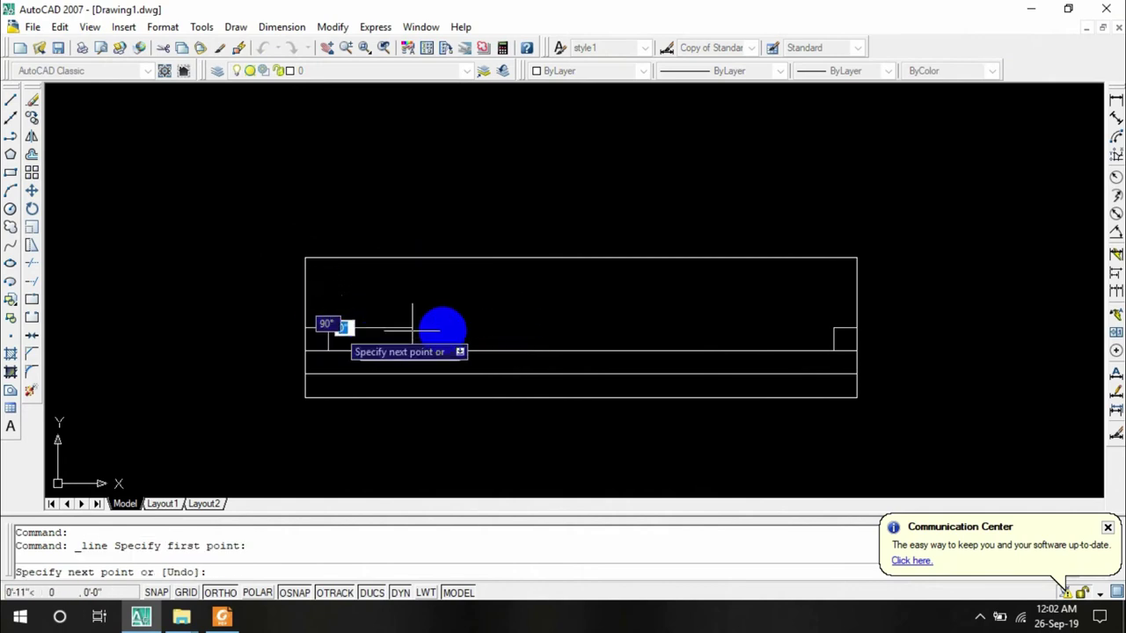
{"action": "left_click", "coordinate": [833, 327]}
{"action": "key", "text": "Escape"}
{"action": "scroll", "coordinate": [858, 321], "scroll_direction": "up", "scroll_amount": 2}
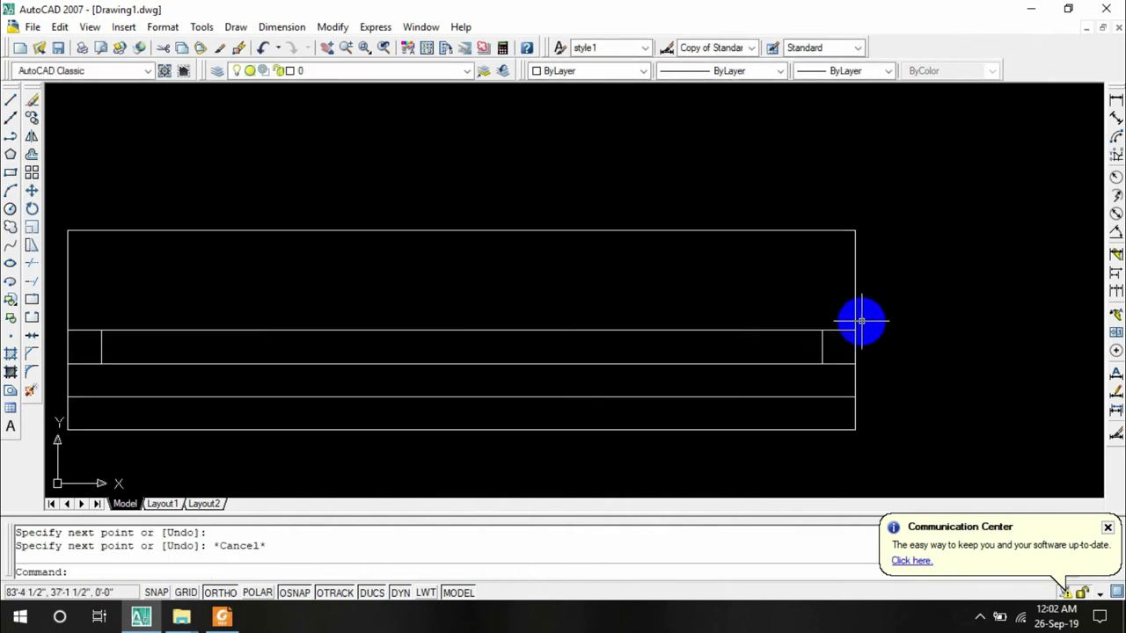
Delete both guide squares and bring the reference PDF back up
{"action": "left_click", "coordinate": [847, 325]}
{"action": "left_click", "coordinate": [779, 357]}
{"action": "scroll", "coordinate": [603, 367], "scroll_direction": "down", "scroll_amount": 2}
{"action": "middle_click_drag", "start_coordinate": [604, 367], "coordinate": [775, 334]}
{"action": "scroll", "coordinate": [483, 306], "scroll_direction": "up", "scroll_amount": 3}
{"action": "left_click", "coordinate": [545, 335]}
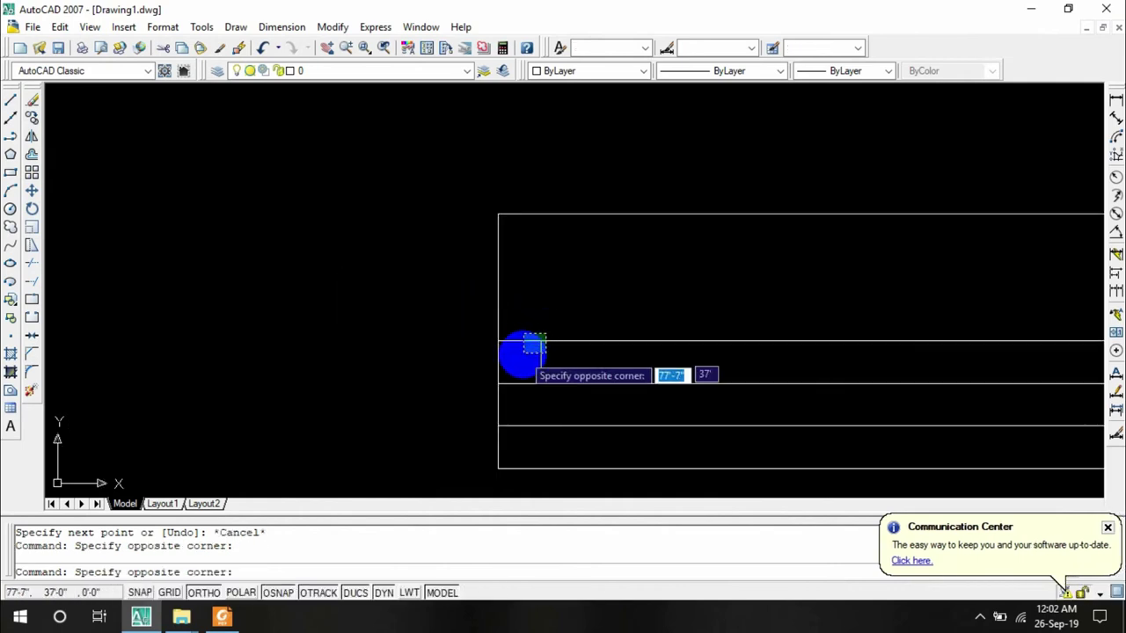
{"action": "left_click", "coordinate": [520, 325]}
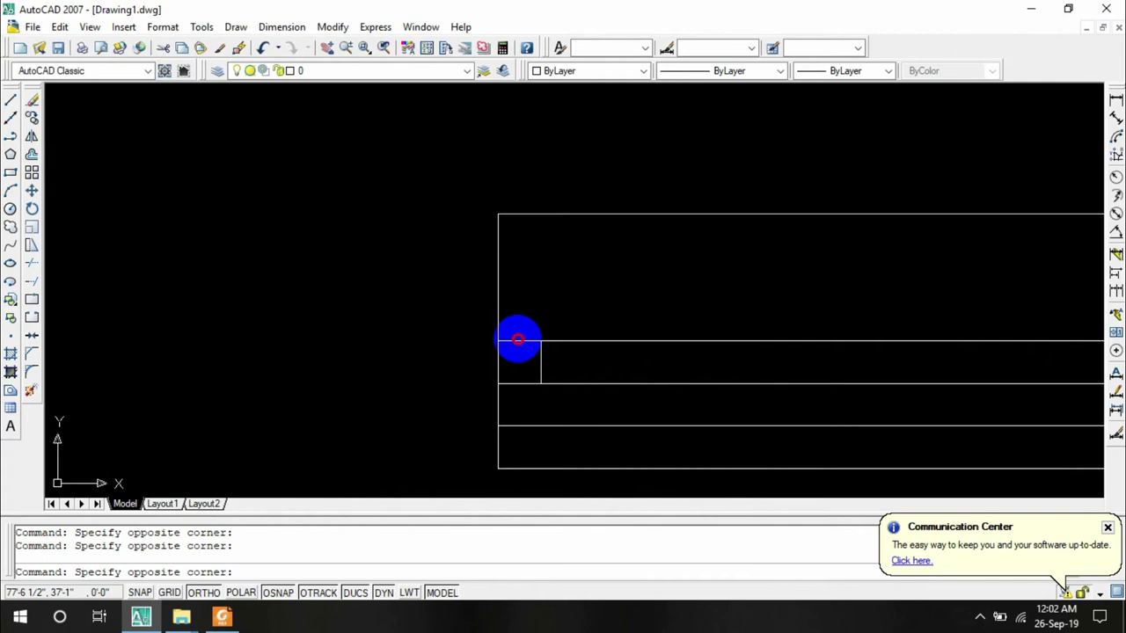
{"action": "left_click", "coordinate": [519, 358]}
{"action": "key", "text": "Delete"}
{"action": "scroll", "coordinate": [528, 362], "scroll_direction": "down", "scroll_amount": 5}
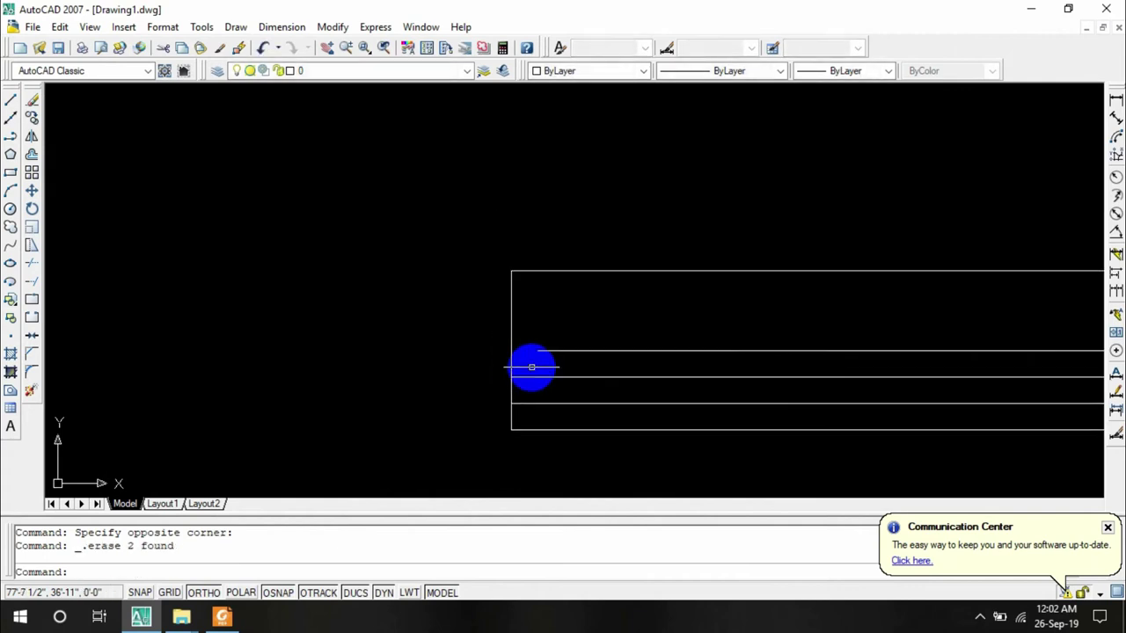
{"action": "middle_click_drag", "start_coordinate": [648, 387], "coordinate": [440, 391]}
{"action": "scroll", "coordinate": [440, 391], "scroll_direction": "up", "scroll_amount": 5}
{"action": "scroll", "coordinate": [467, 392], "scroll_direction": "down", "scroll_amount": 2}
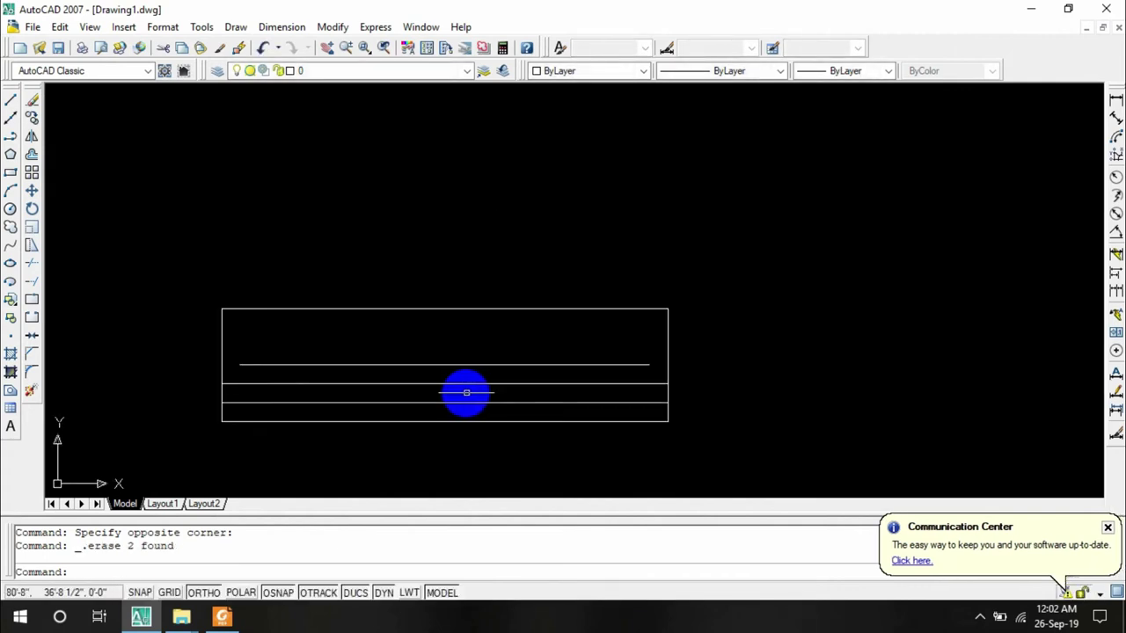
{"action": "left_click", "coordinate": [221, 616]}
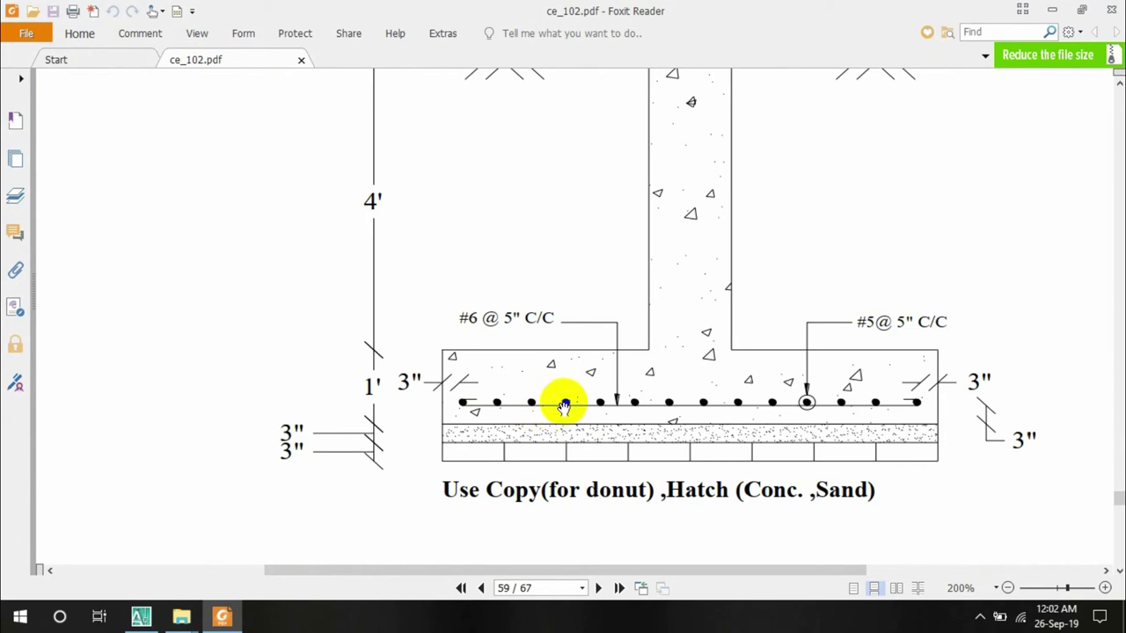
Place a solid DONUT rebar dot, inside diameter 0, outside 5/8, right of the footing
{"action": "left_click", "coordinate": [1052, 8]}
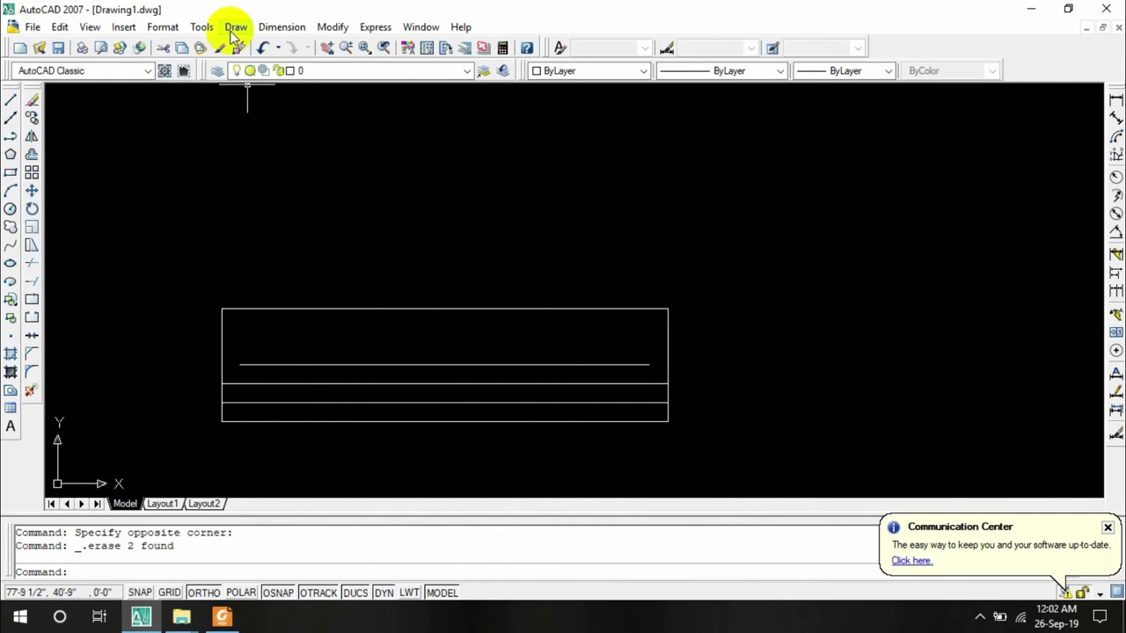
{"action": "left_click", "coordinate": [234, 27]}
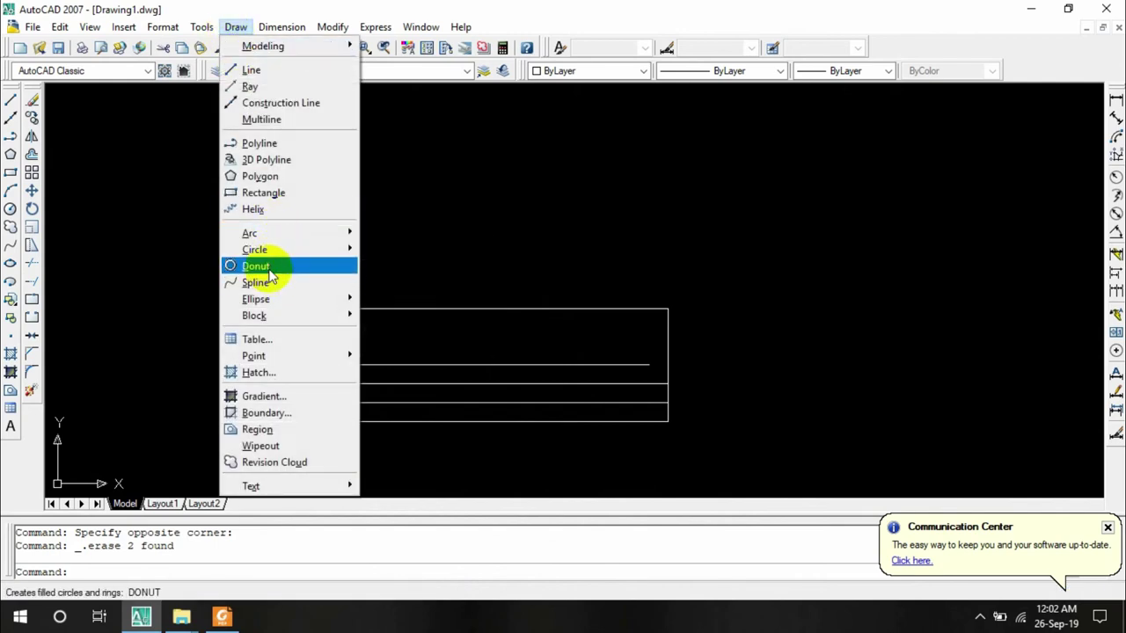
{"action": "mouse_move", "coordinate": [264, 250]}
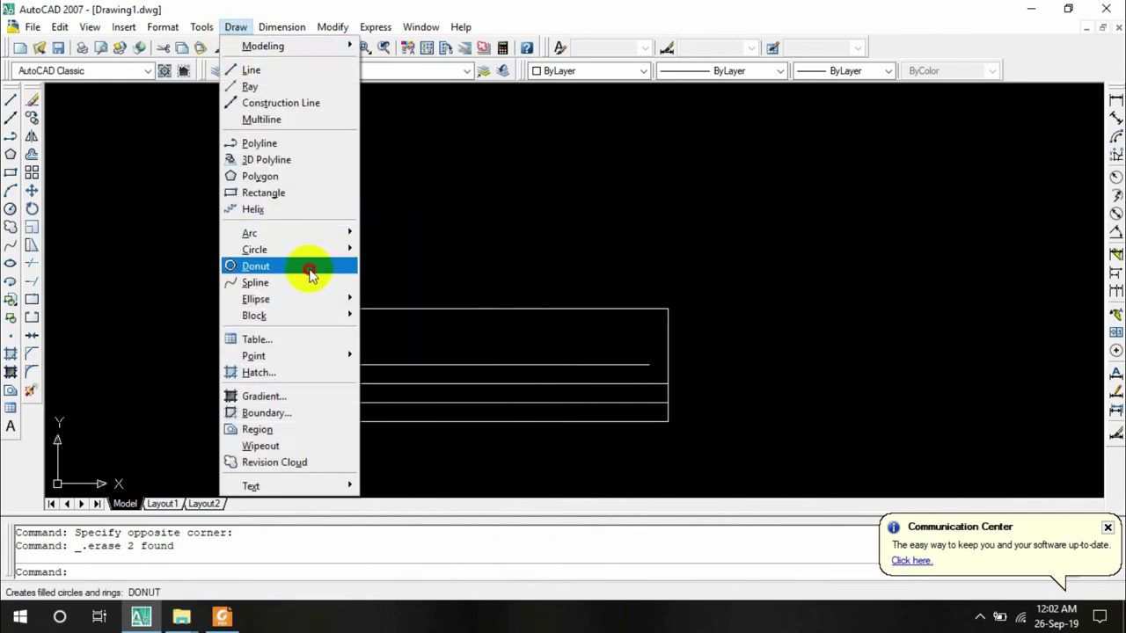
{"action": "left_click", "coordinate": [308, 266]}
{"action": "key", "text": "Escape"}
{"action": "key", "text": "Escape"}
{"action": "type", "text": "do"}
{"action": "key", "text": "Return"}
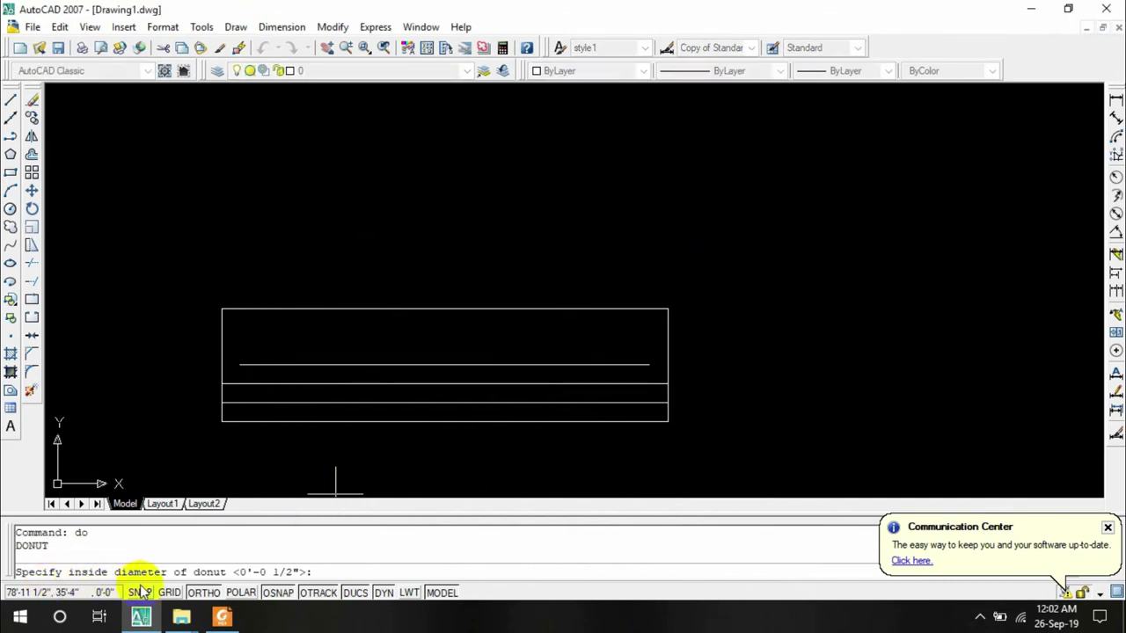
{"action": "key", "text": "Return"}
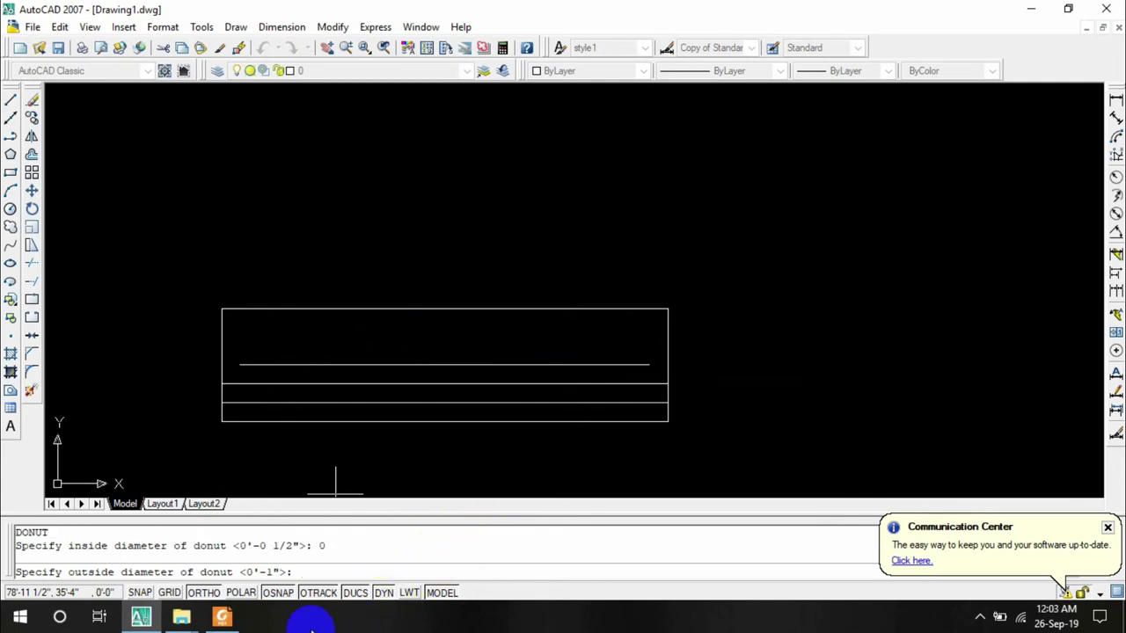
{"action": "left_click", "coordinate": [220, 616]}
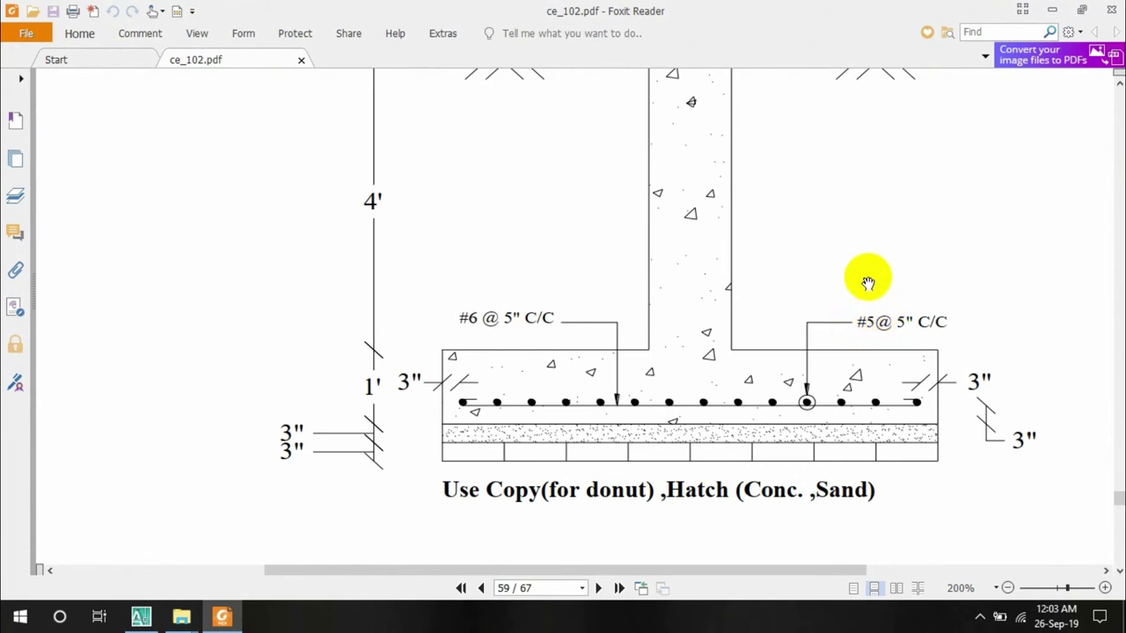
{"action": "left_click", "coordinate": [1053, 9]}
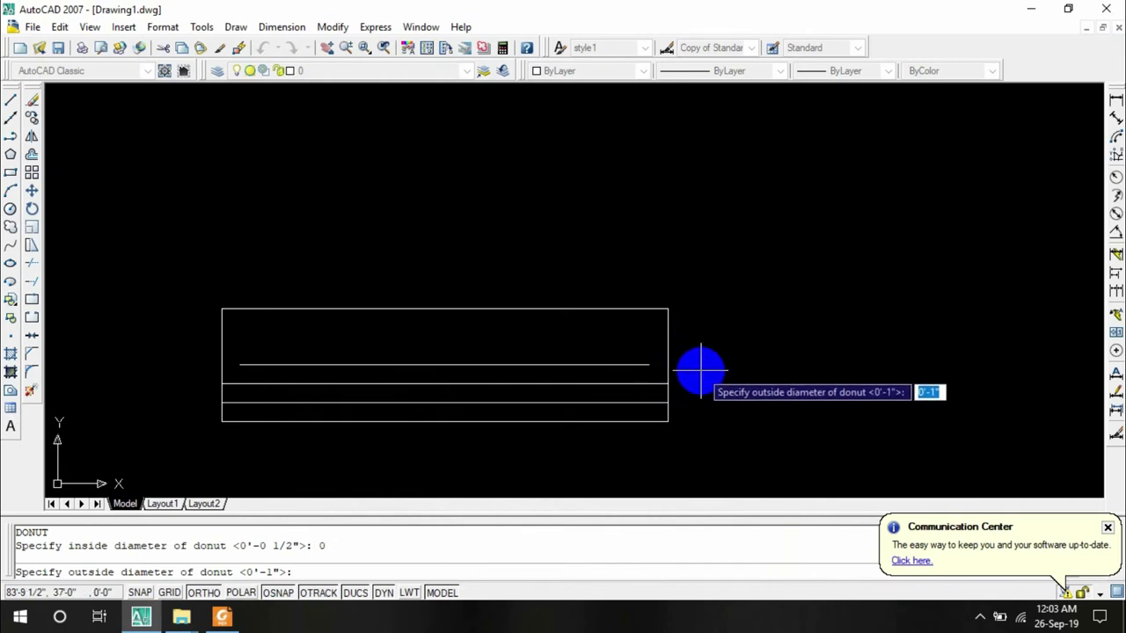
{"action": "type", "text": "5"}
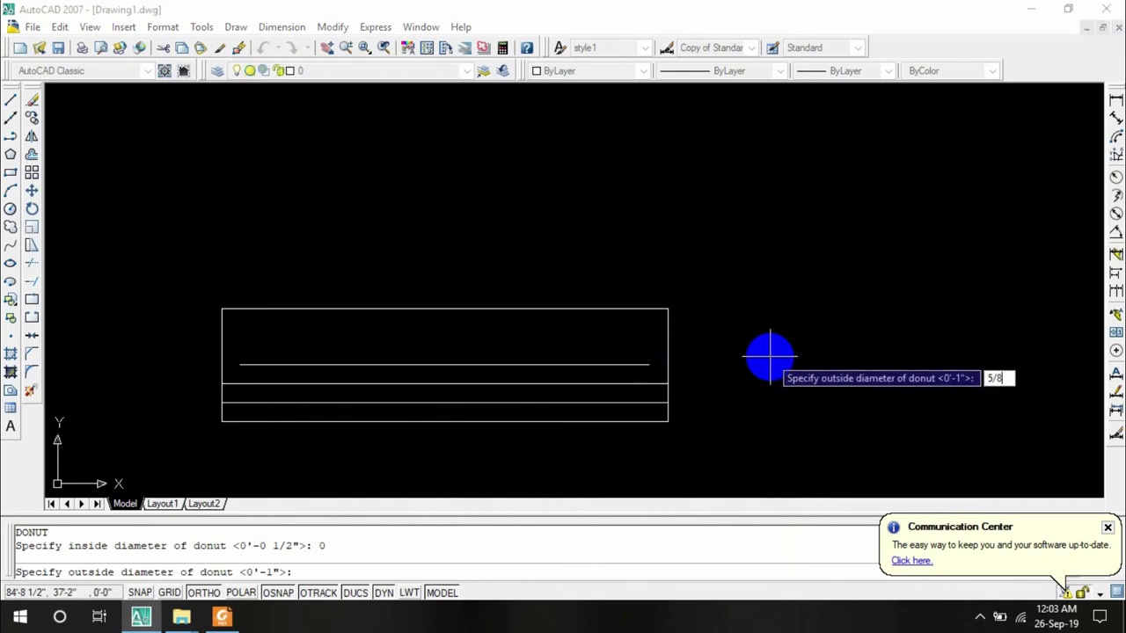
{"action": "type", "text": "/8"}
{"action": "key", "text": "Return"}
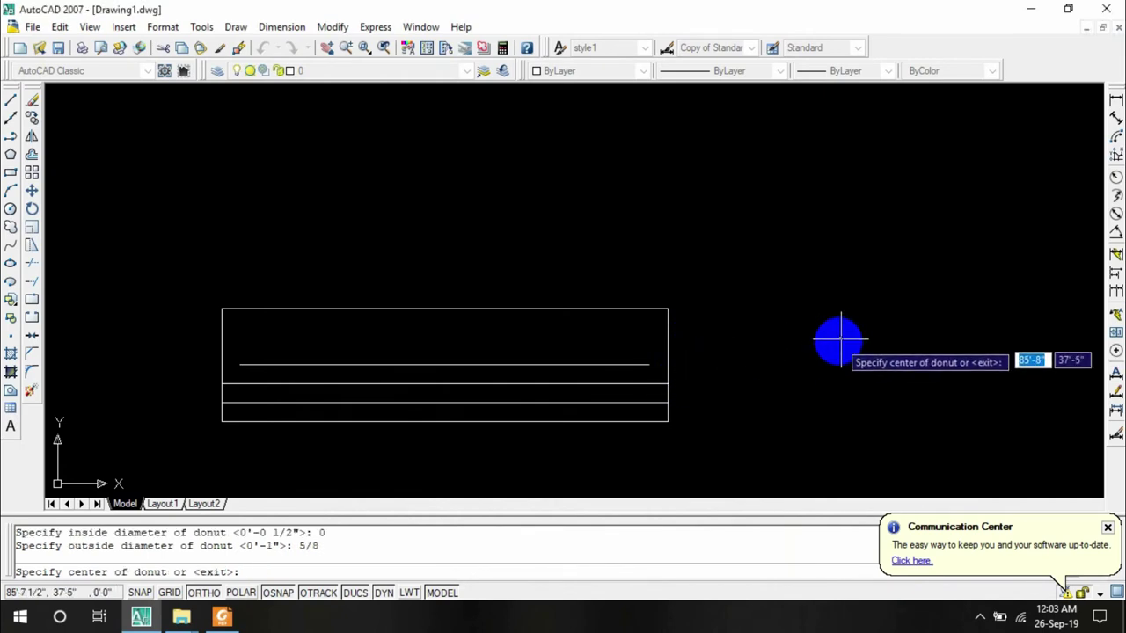
{"action": "scroll", "coordinate": [791, 352], "scroll_direction": "up", "scroll_amount": 3}
{"action": "left_click", "coordinate": [789, 314]}
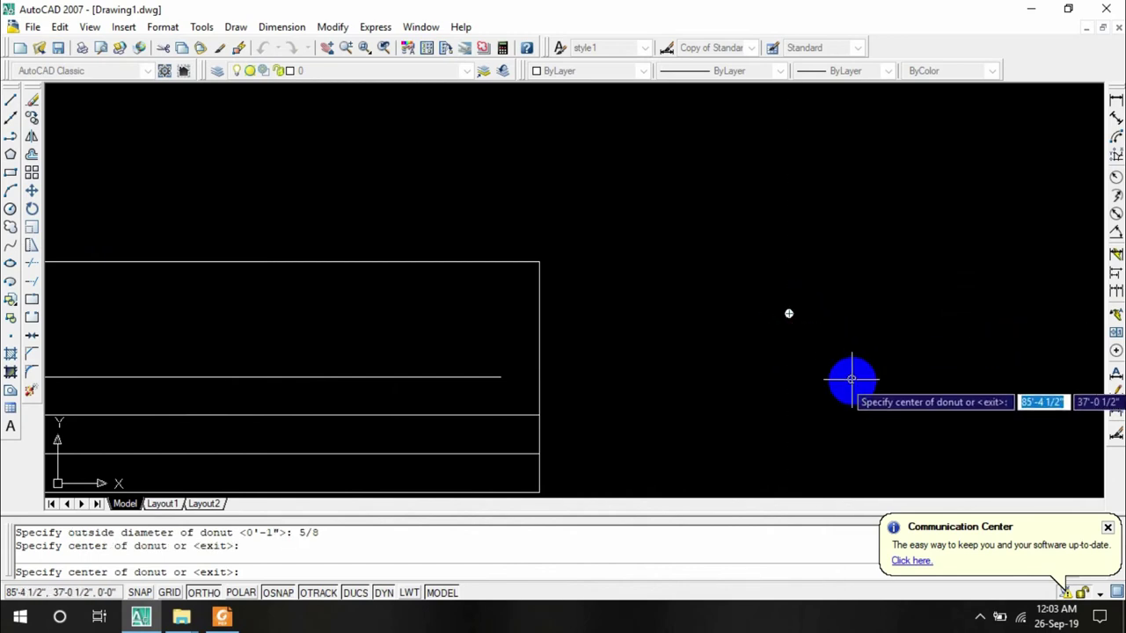
{"action": "key", "text": "Escape"}
Select the rebar dot and start copying it
{"action": "scroll", "coordinate": [812, 311], "scroll_direction": "up", "scroll_amount": 1}
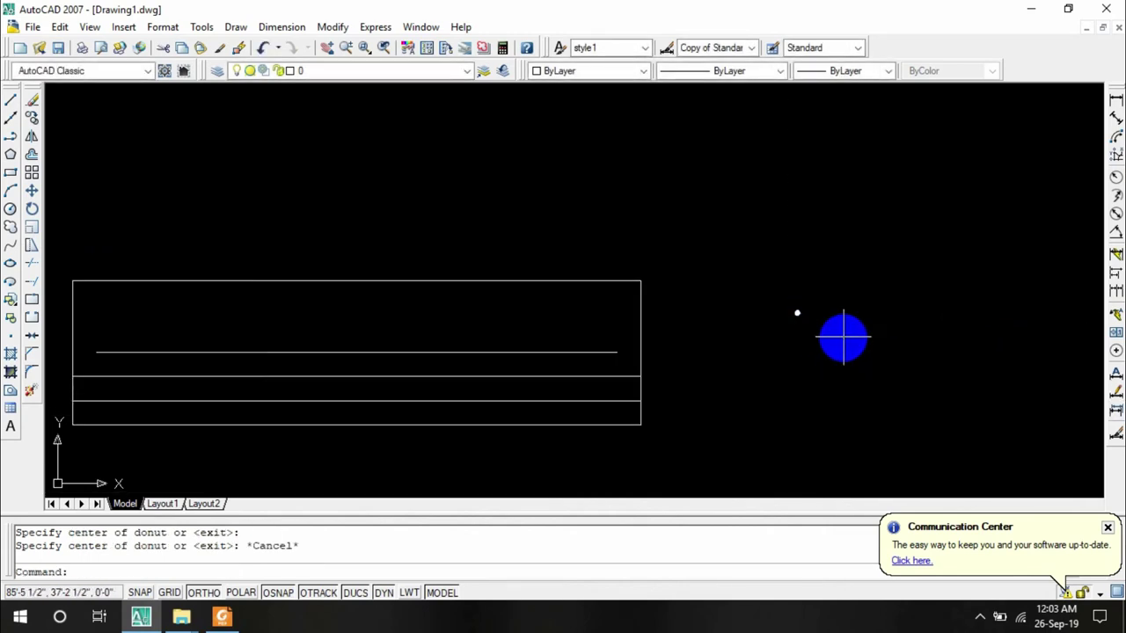
{"action": "left_click", "coordinate": [837, 284]}
{"action": "left_click", "coordinate": [764, 370]}
{"action": "scroll", "coordinate": [946, 346], "scroll_direction": "up", "scroll_amount": 3}
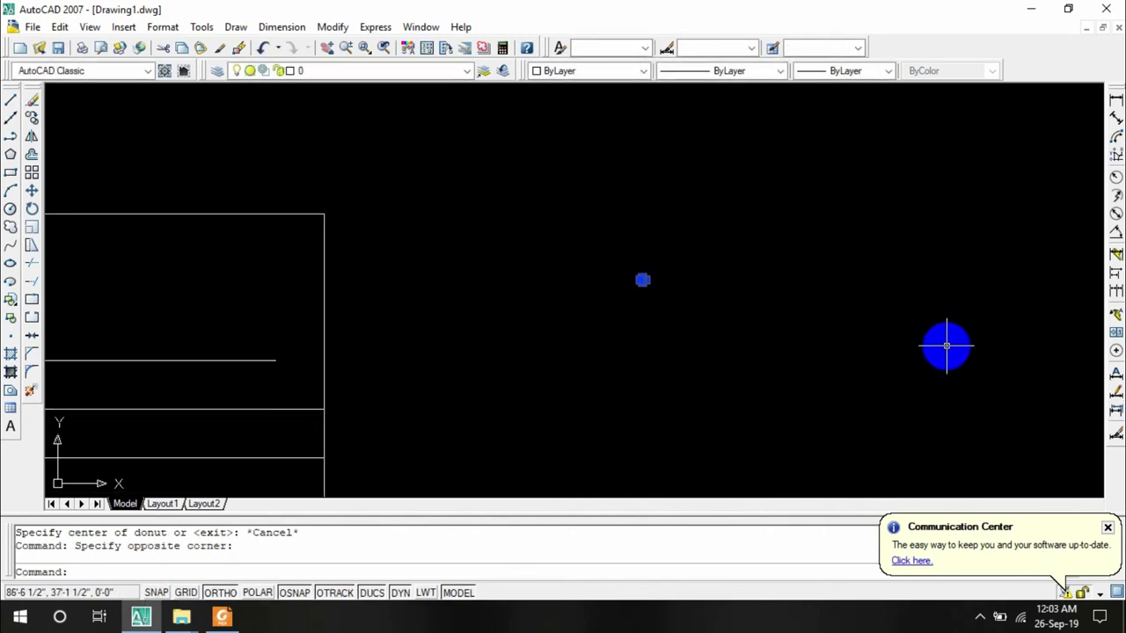
{"action": "left_click", "coordinate": [30, 123]}
Copy the rebar dot from its centre to the reinforcement line's left end
{"action": "scroll", "coordinate": [561, 340], "scroll_direction": "up", "scroll_amount": 2}
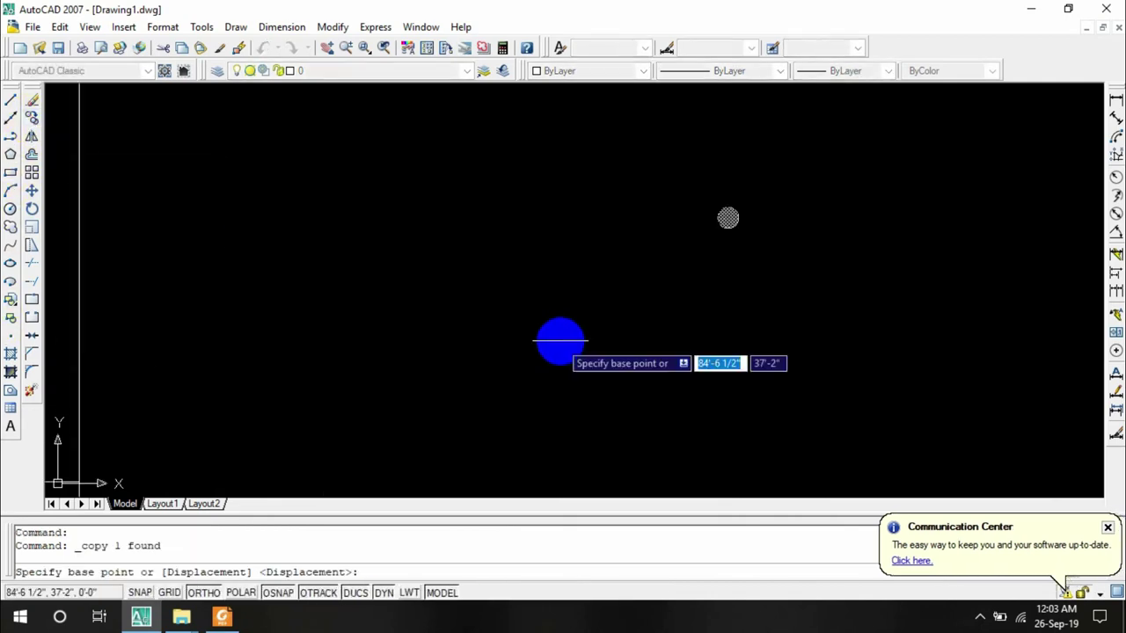
{"action": "left_click", "coordinate": [727, 220]}
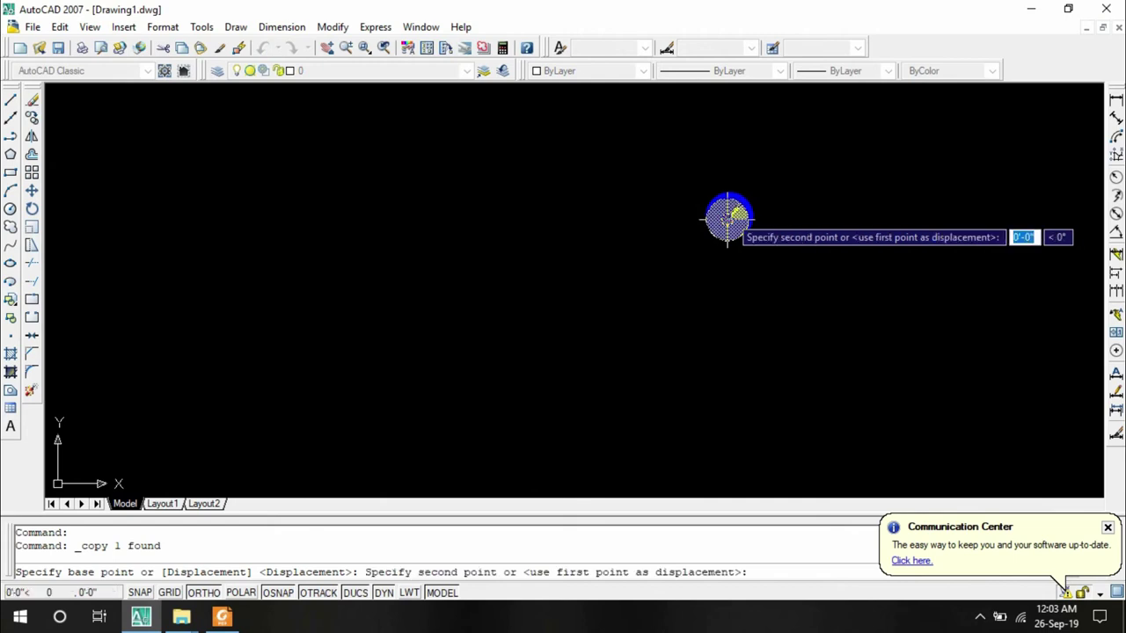
{"action": "scroll", "coordinate": [483, 251], "scroll_direction": "down", "scroll_amount": 4}
{"action": "mouse_move", "coordinate": [430, 304]}
{"action": "middle_mouse_down"}
{"action": "mouse_move", "coordinate": [572, 324]}
{"action": "mouse_move", "coordinate": [834, 327]}
{"action": "middle_mouse_up"}
{"action": "scroll", "coordinate": [478, 276], "scroll_direction": "up", "scroll_amount": 3}
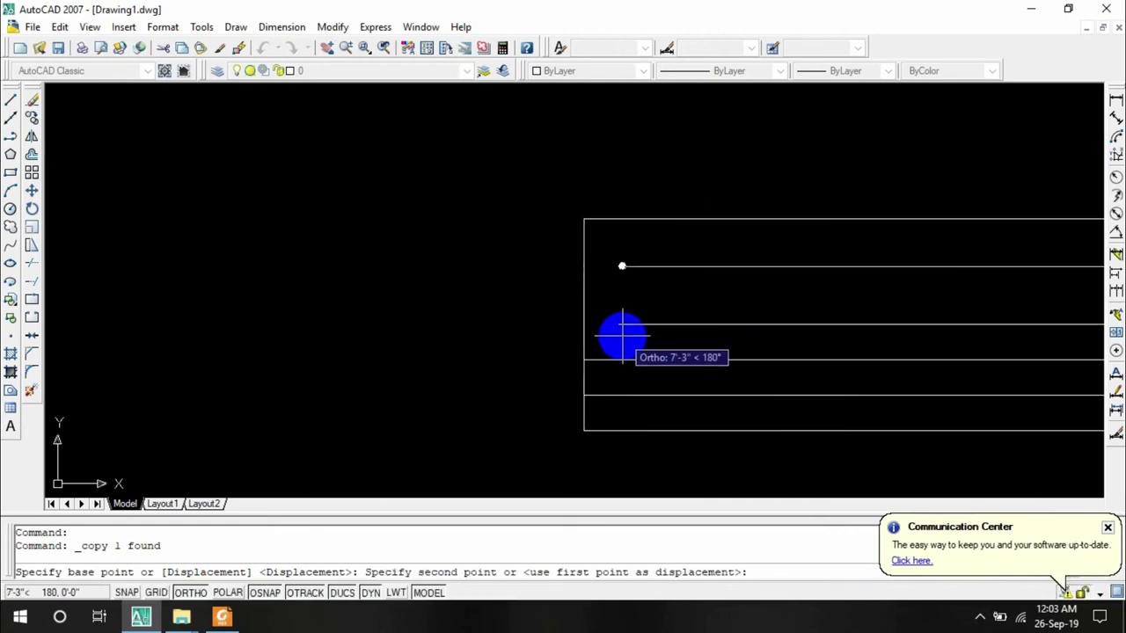
{"action": "left_click", "coordinate": [619, 325]}
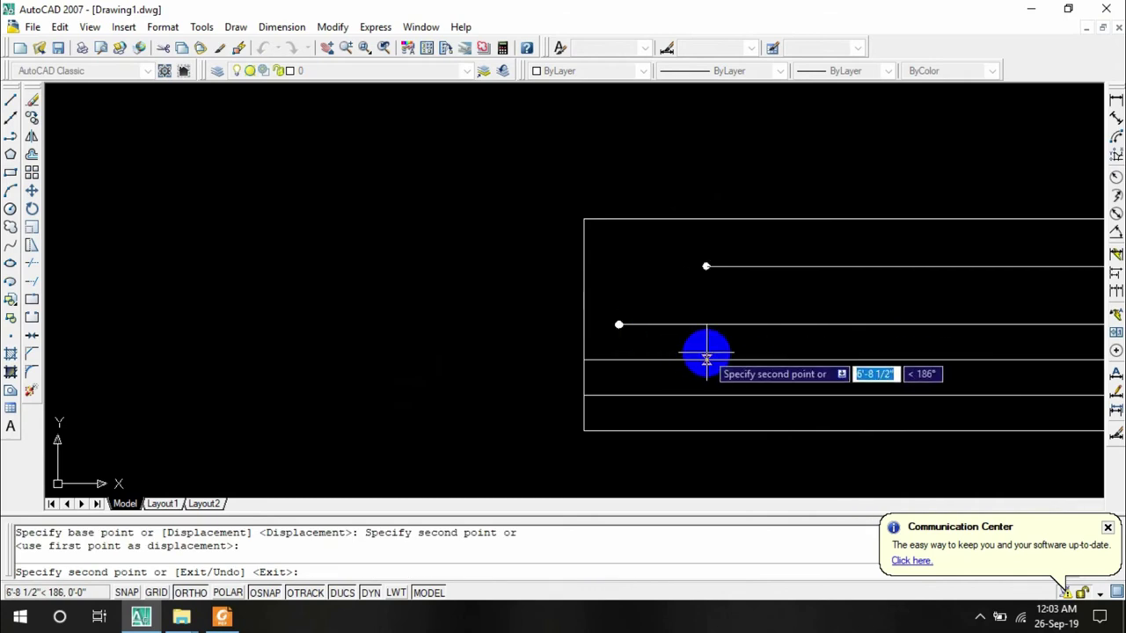
{"action": "key", "text": "Escape"}
{"action": "scroll", "coordinate": [628, 375], "scroll_direction": "up", "scroll_amount": 3}
{"action": "scroll", "coordinate": [591, 440], "scroll_direction": "up", "scroll_amount": 2}
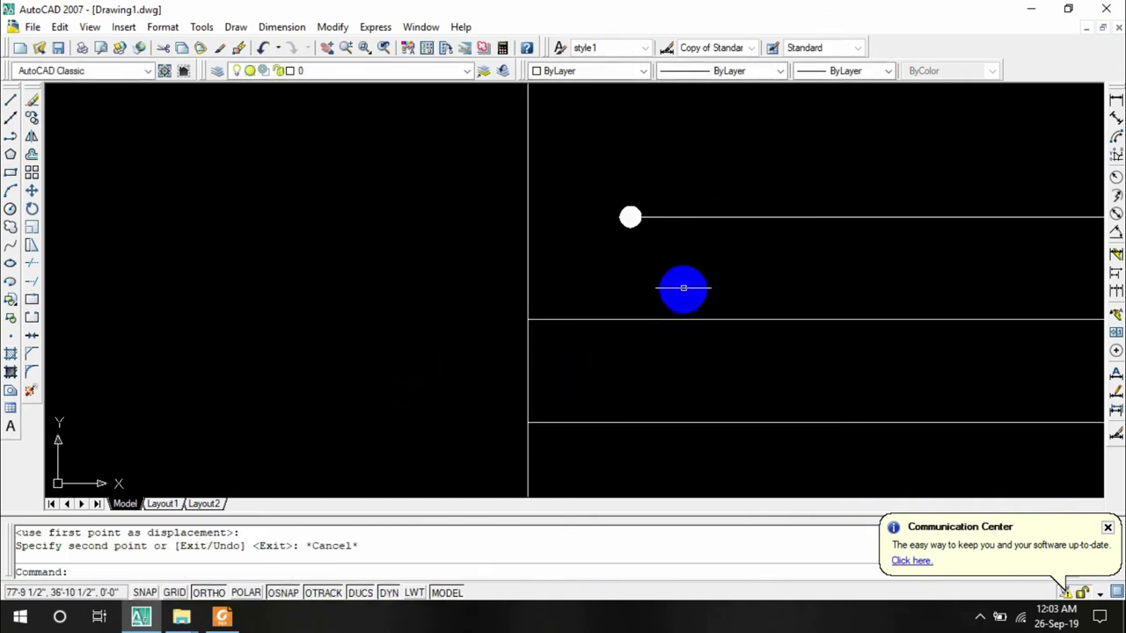
{"action": "left_click", "coordinate": [221, 615]}
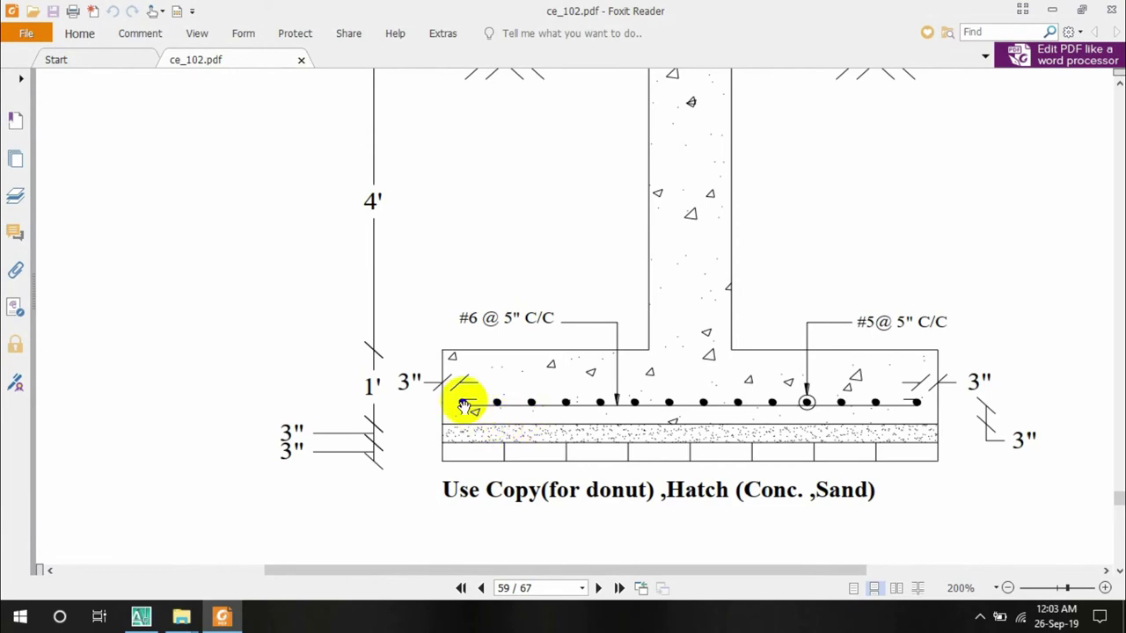
{"action": "left_click", "coordinate": [1052, 11]}
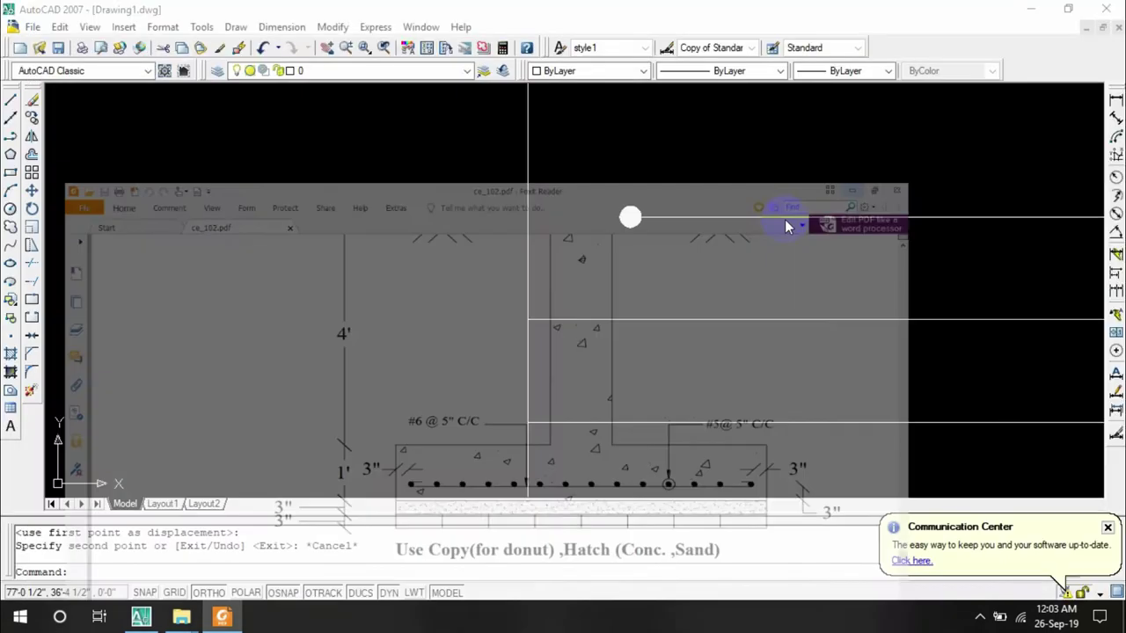
Move the copied rebar dot up 5/16"
{"action": "left_click_drag", "start_coordinate": [591, 241], "coordinate": [734, 184]}
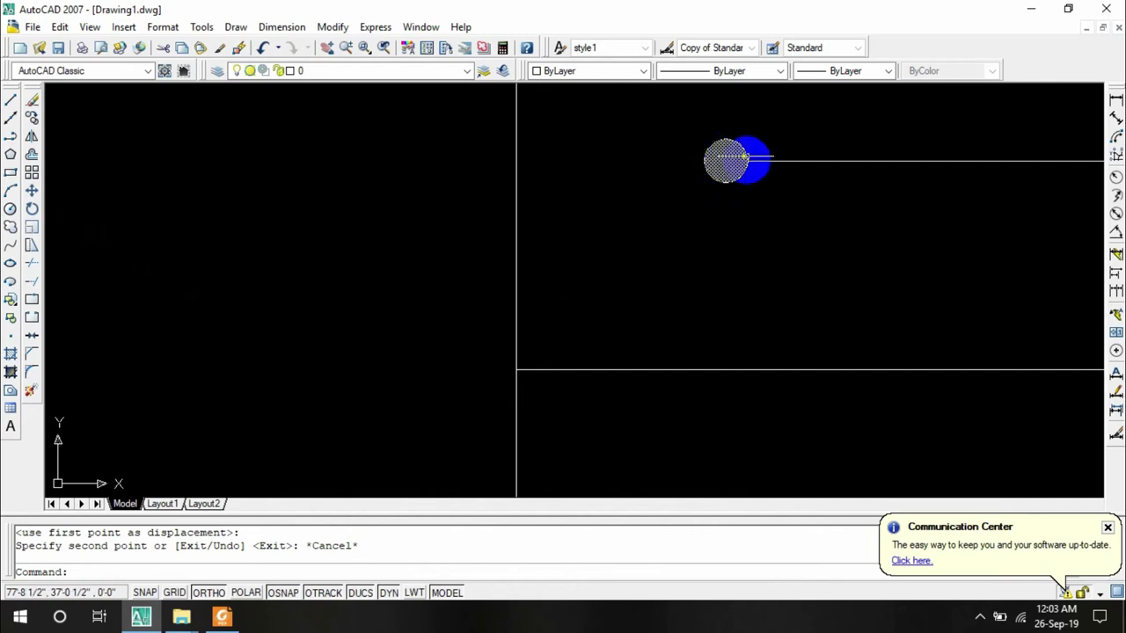
{"action": "mouse_move", "coordinate": [722, 167]}
{"action": "left_mouse_down"}
{"action": "mouse_move", "coordinate": [717, 189]}
{"action": "mouse_move", "coordinate": [722, 174]}
{"action": "left_mouse_up"}
{"action": "scroll", "coordinate": [762, 214], "scroll_direction": "up", "scroll_amount": 2}
{"action": "scroll", "coordinate": [751, 202], "scroll_direction": "down", "scroll_amount": 3}
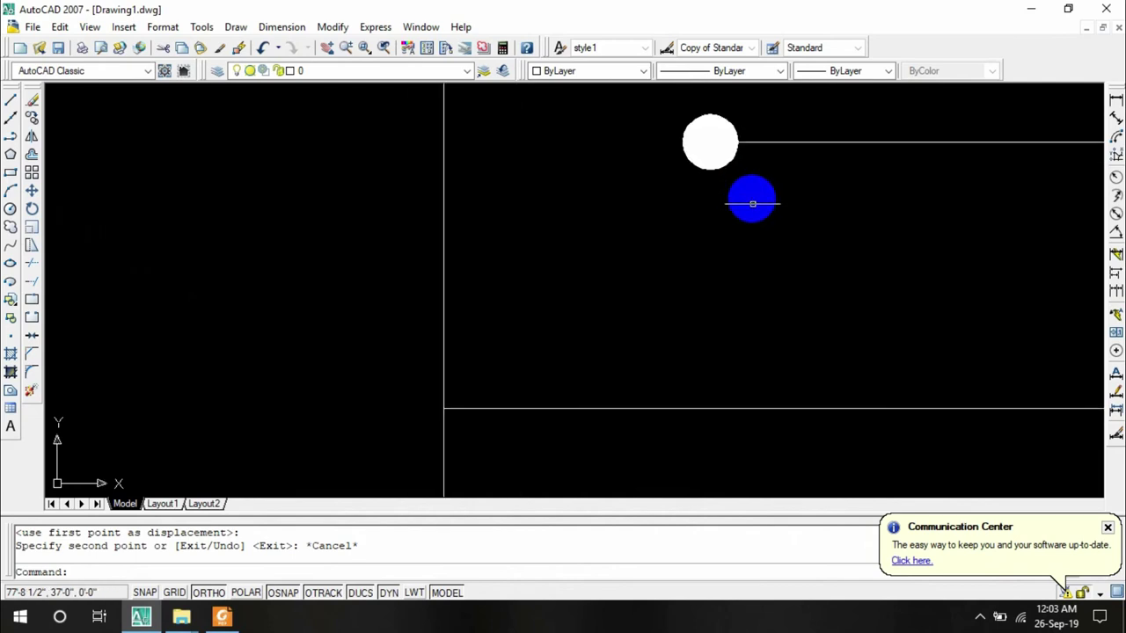
{"action": "middle_click_drag", "start_coordinate": [764, 254], "coordinate": [674, 293]}
{"action": "key", "text": "Escape"}
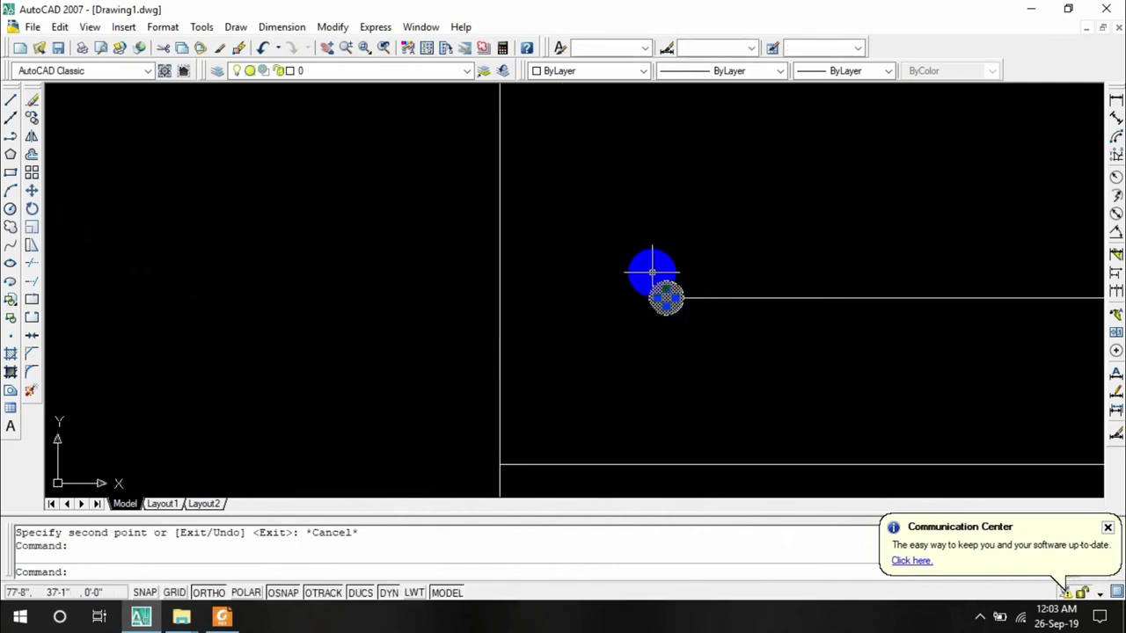
{"action": "left_click", "coordinate": [671, 296]}
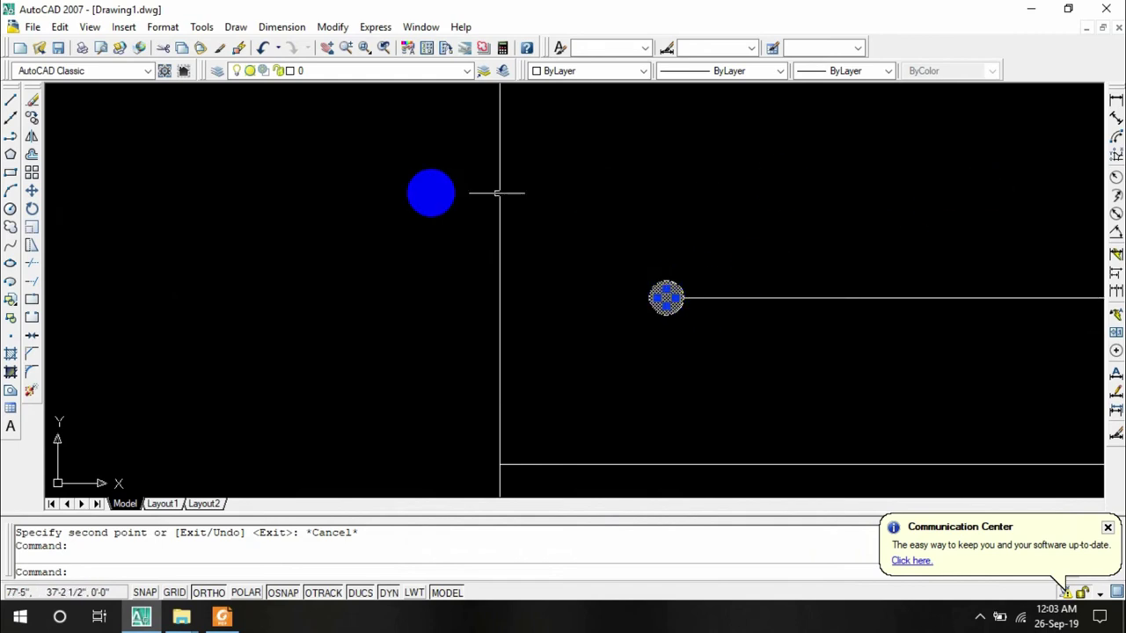
{"action": "left_click", "coordinate": [32, 190]}
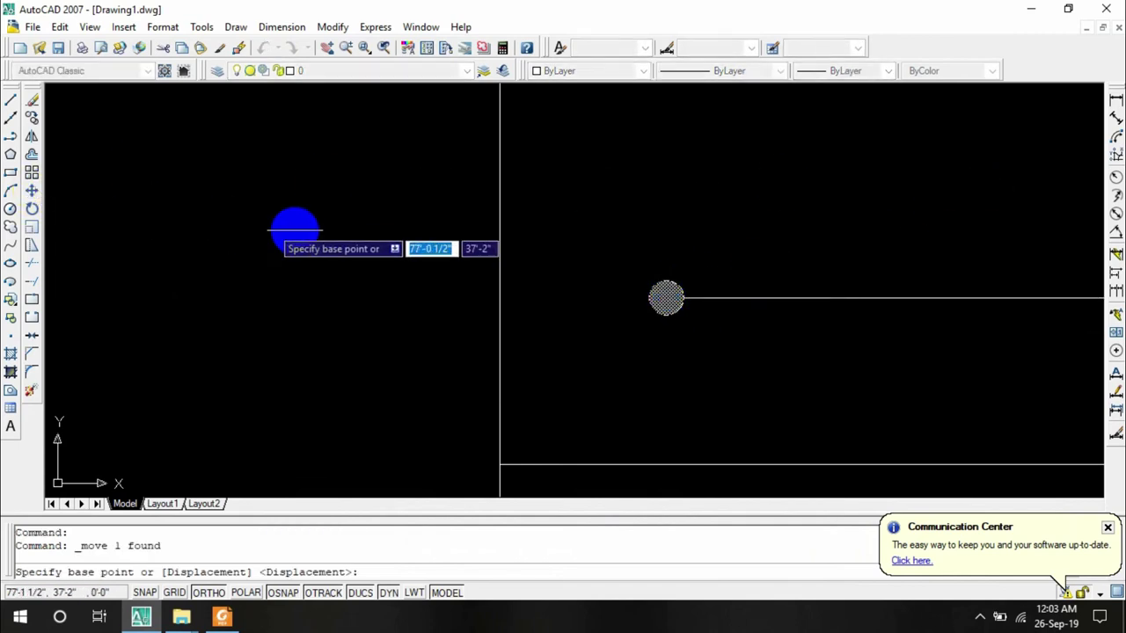
{"action": "left_click", "coordinate": [666, 298]}
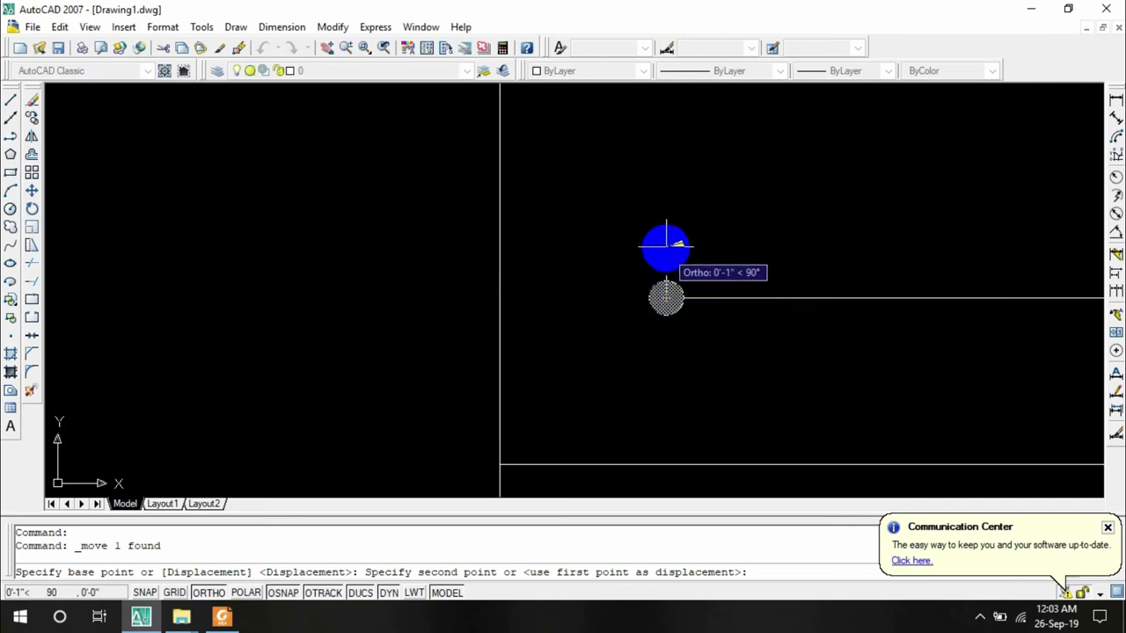
{"action": "type", "text": "6"}
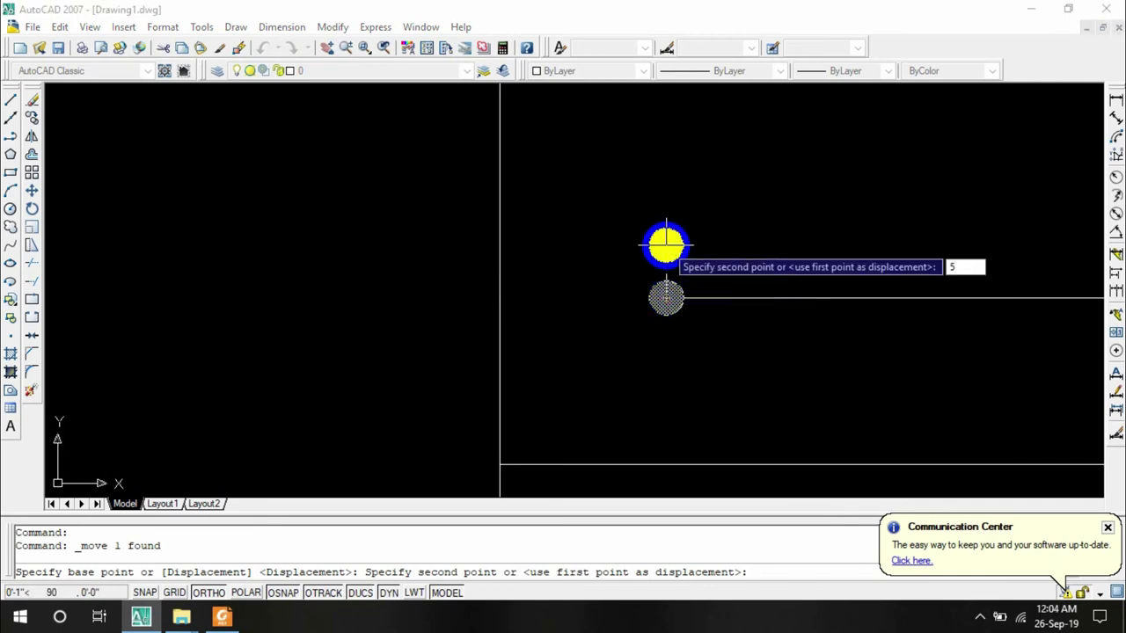
{"action": "key", "text": "Return"}
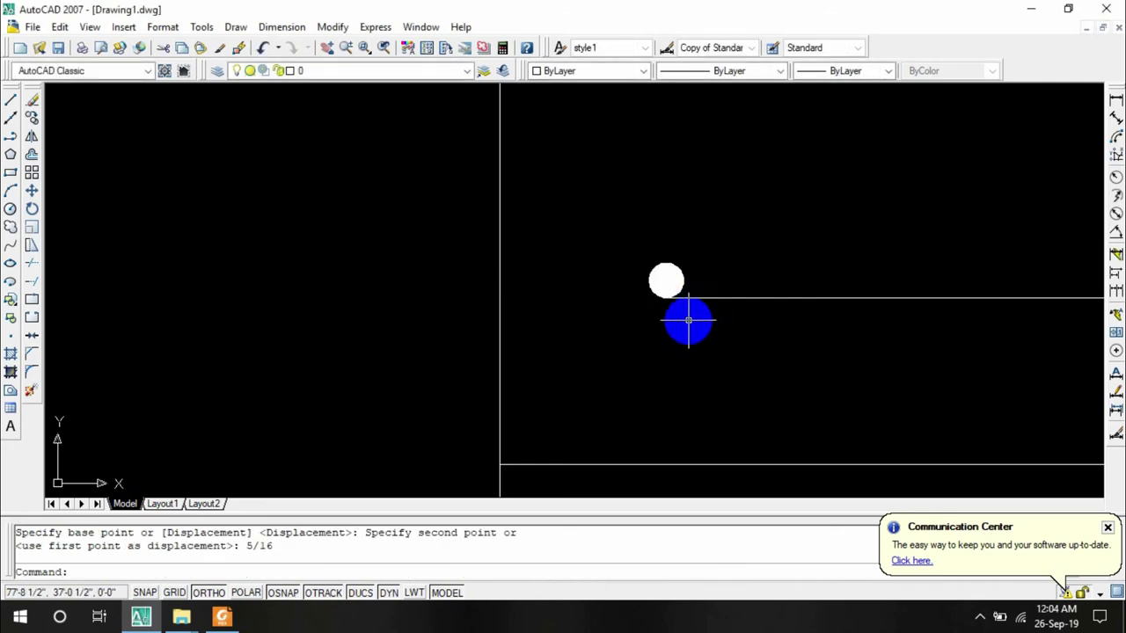
Pan to show the footing outline and bring up the reference PDF
{"action": "scroll", "coordinate": [712, 338], "scroll_direction": "down", "scroll_amount": 2}
{"action": "mouse_move", "coordinate": [727, 346]}
{"action": "middle_mouse_down"}
{"action": "mouse_move", "coordinate": [726, 367]}
{"action": "mouse_move", "coordinate": [450, 382]}
{"action": "middle_mouse_up"}
{"action": "scroll", "coordinate": [519, 390], "scroll_direction": "down", "scroll_amount": 2}
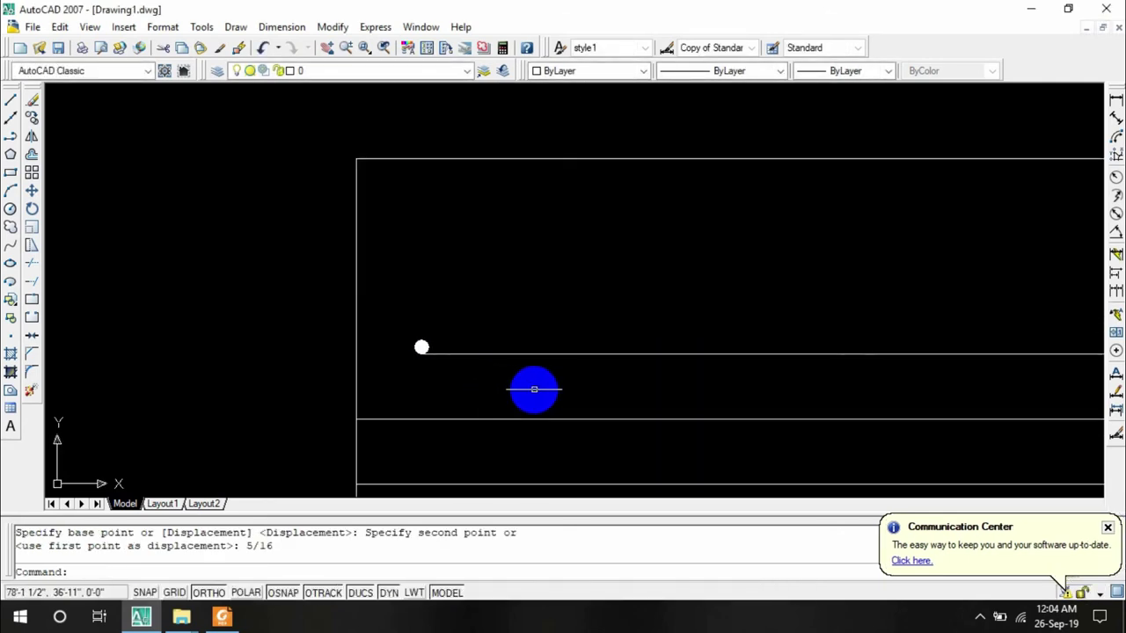
{"action": "scroll", "coordinate": [681, 384], "scroll_direction": "down", "scroll_amount": 2}
{"action": "middle_click_drag", "start_coordinate": [696, 395], "coordinate": [530, 393]}
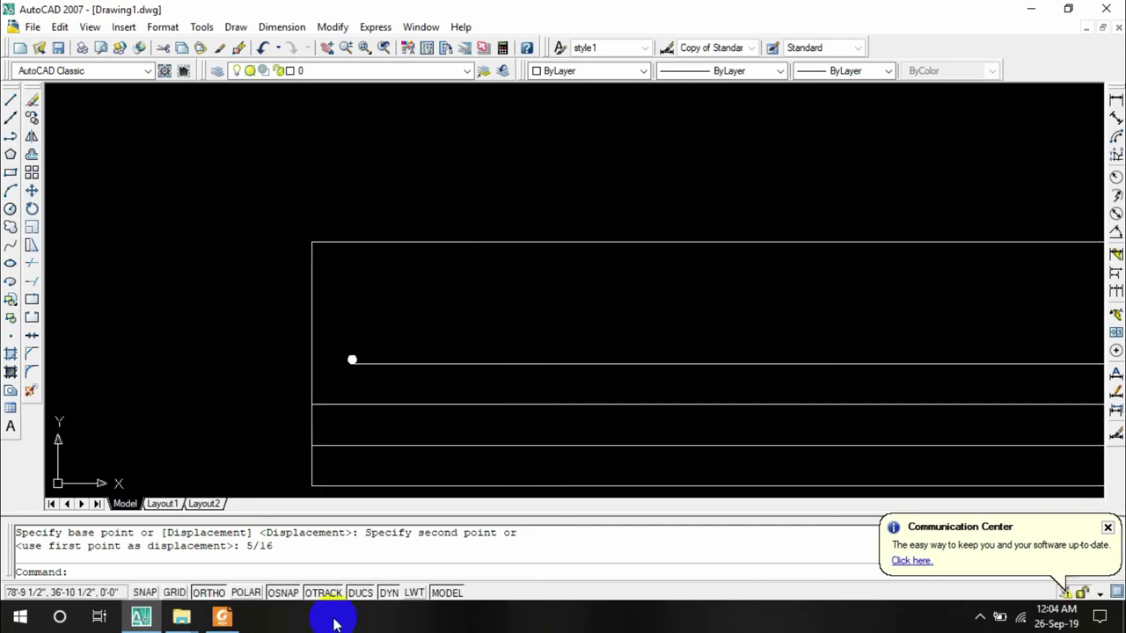
{"action": "left_click", "coordinate": [225, 614]}
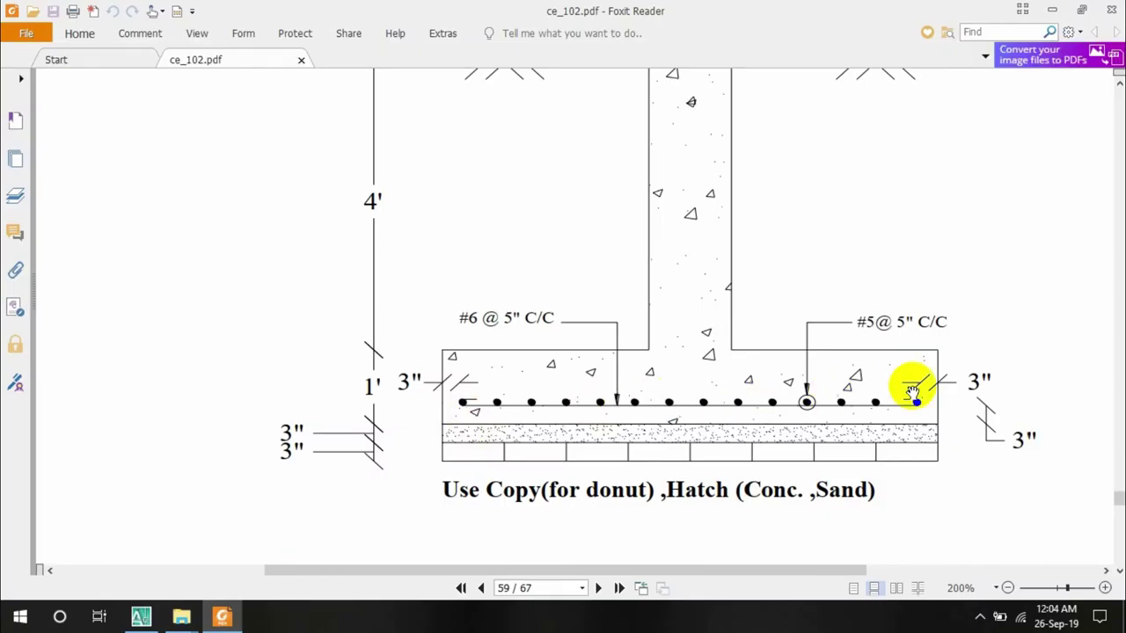
Select the rebar dot at the bar's end for a rectangular array, checking the PDF's bar spacing
{"action": "left_click", "coordinate": [1052, 11]}
{"action": "scroll", "coordinate": [361, 348], "scroll_direction": "up", "scroll_amount": 2}
{"action": "left_click", "coordinate": [330, 375]}
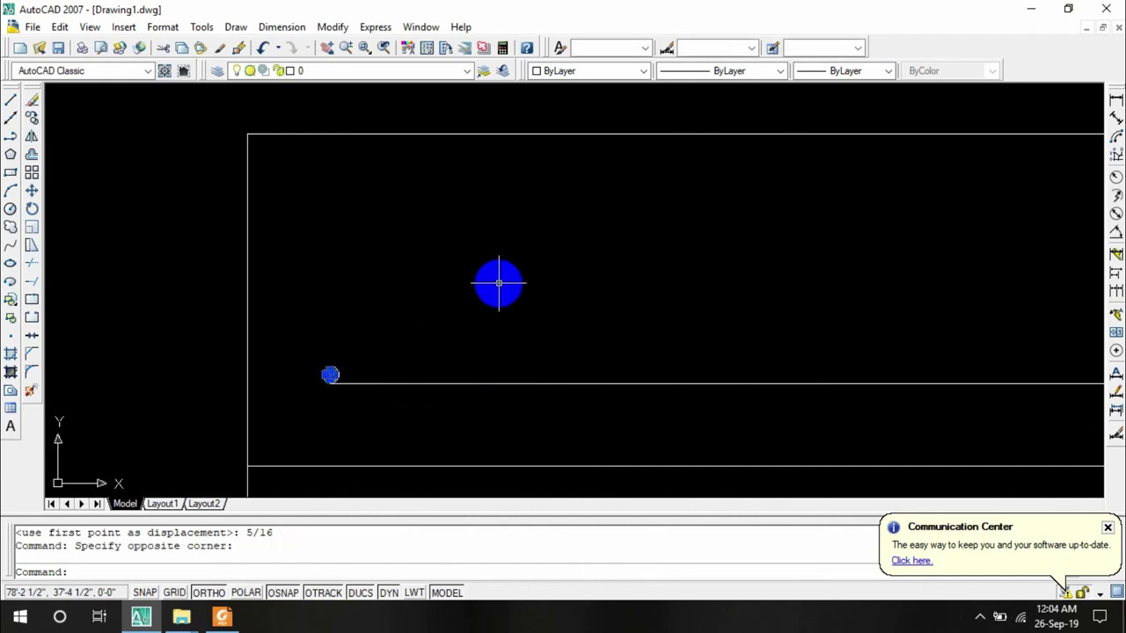
{"action": "left_click", "coordinate": [33, 172]}
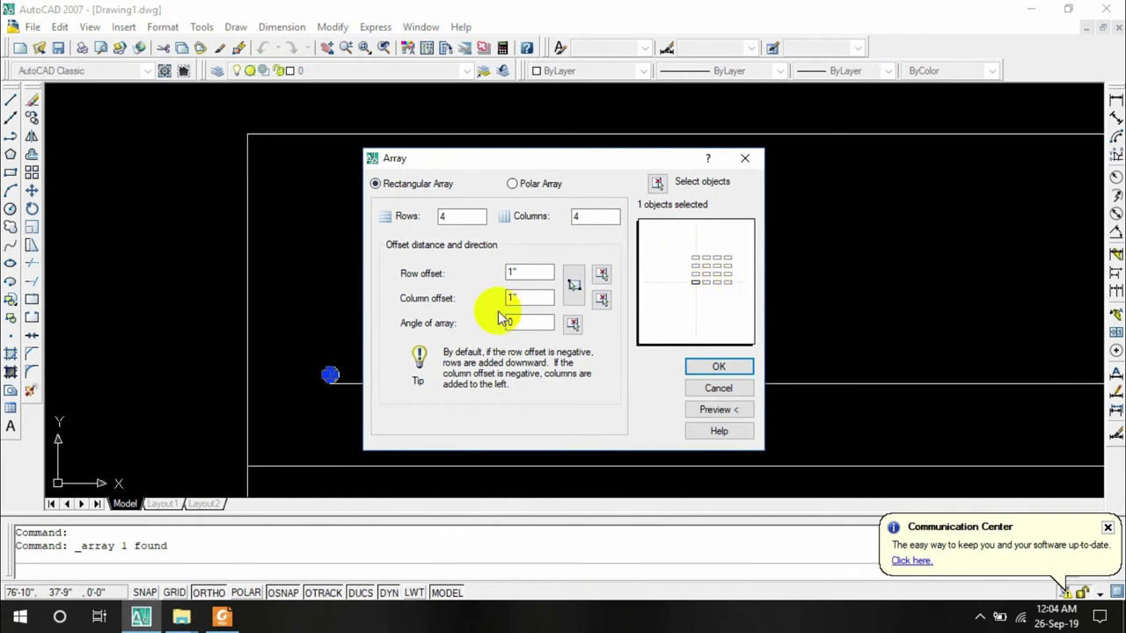
{"action": "left_click", "coordinate": [222, 616]}
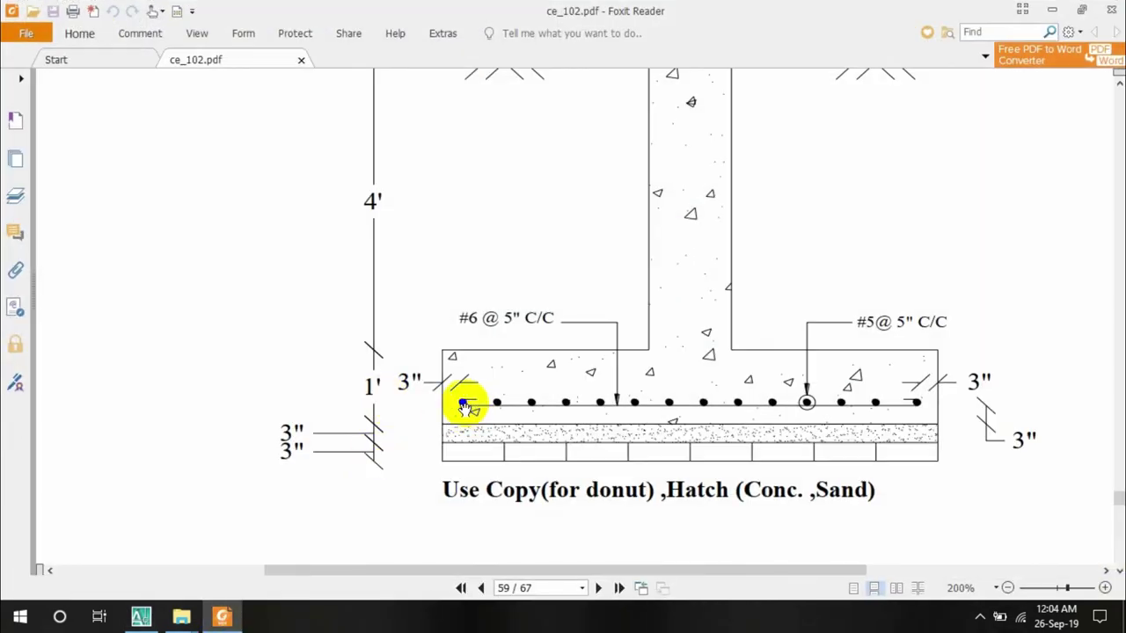
{"action": "left_click", "coordinate": [1051, 11]}
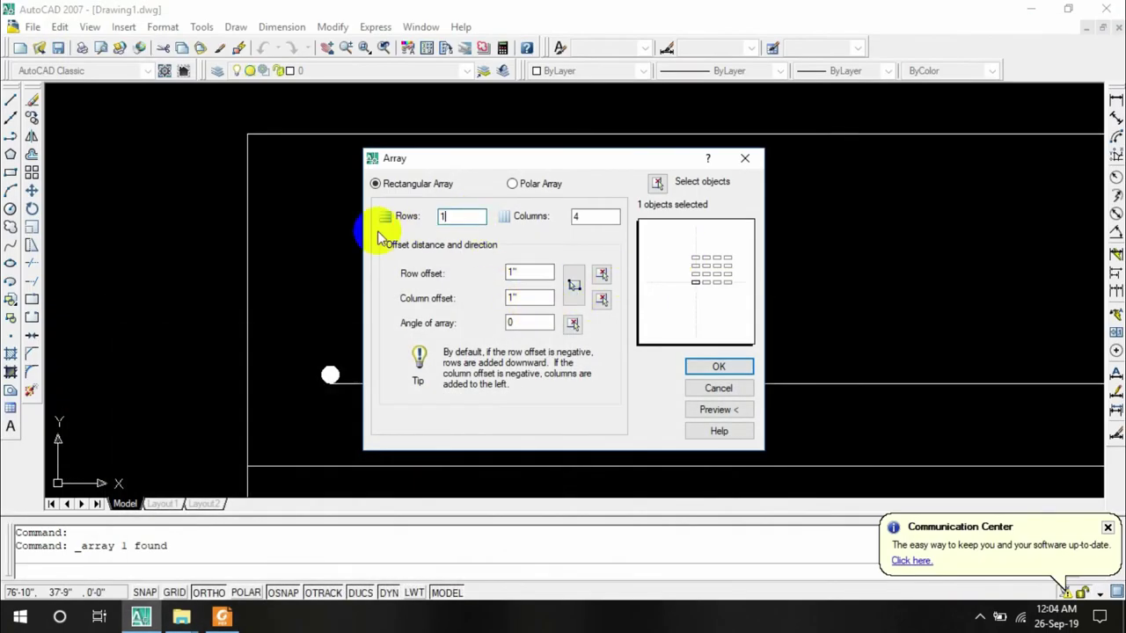
Array the rebar dot into 1 row of 14 columns spaced 5" apart
{"action": "left_click", "coordinate": [519, 231]}
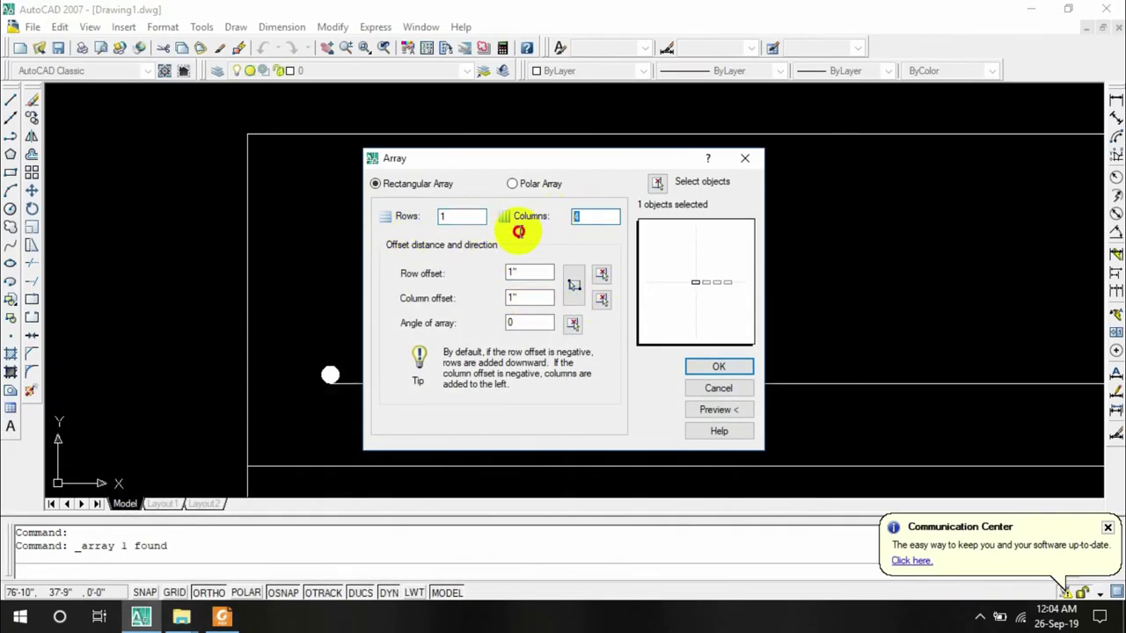
{"action": "type", "text": "14"}
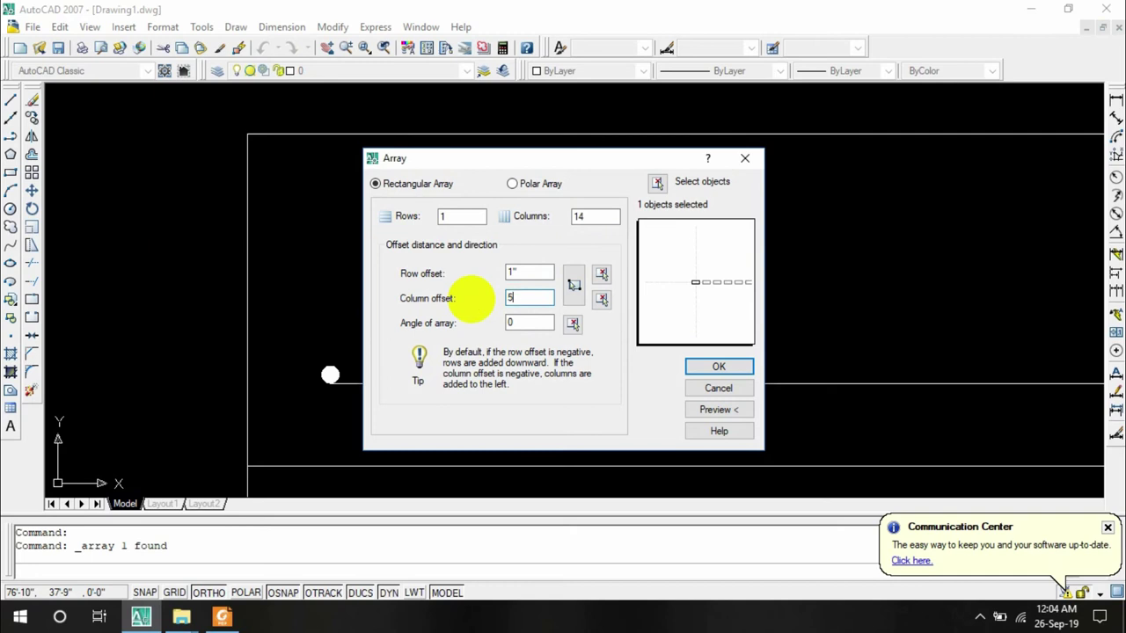
{"action": "left_click", "coordinate": [658, 185]}
{"action": "left_click", "coordinate": [330, 375]}
{"action": "right_click", "coordinate": [463, 380]}
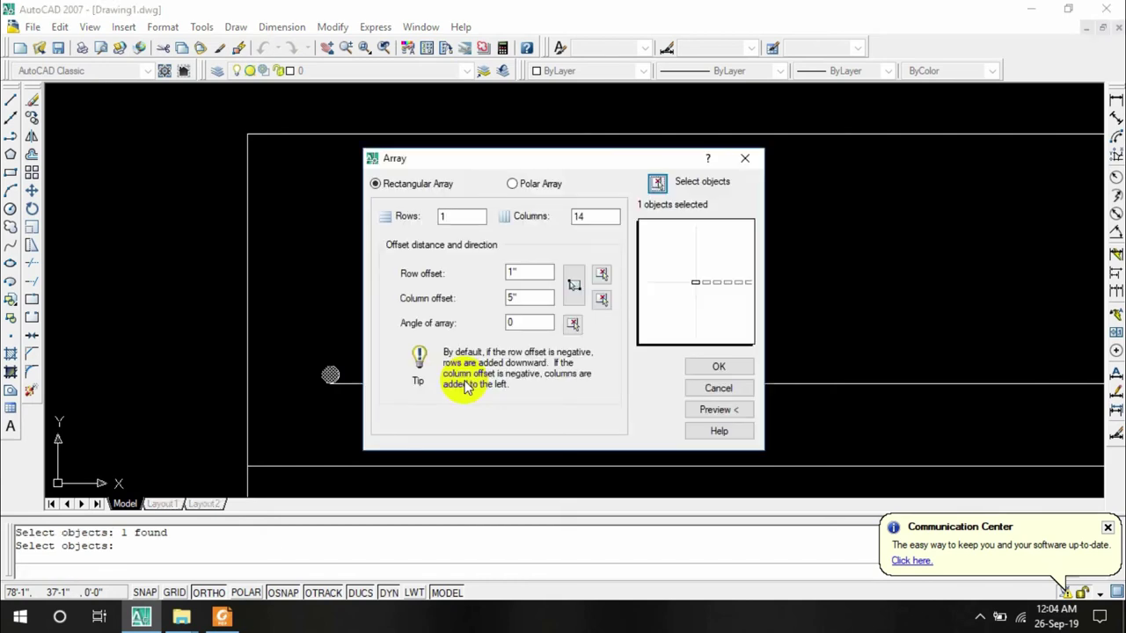
{"action": "left_click", "coordinate": [730, 369]}
{"action": "scroll", "coordinate": [822, 340], "scroll_direction": "down", "scroll_amount": 4}
{"action": "middle_click_drag", "start_coordinate": [950, 294], "coordinate": [488, 300]}
{"action": "scroll", "coordinate": [651, 311], "scroll_direction": "up", "scroll_amount": 1}
{"action": "scroll", "coordinate": [656, 310], "scroll_direction": "down", "scroll_amount": 2}
{"action": "middle_click_drag", "start_coordinate": [655, 310], "coordinate": [731, 287]}
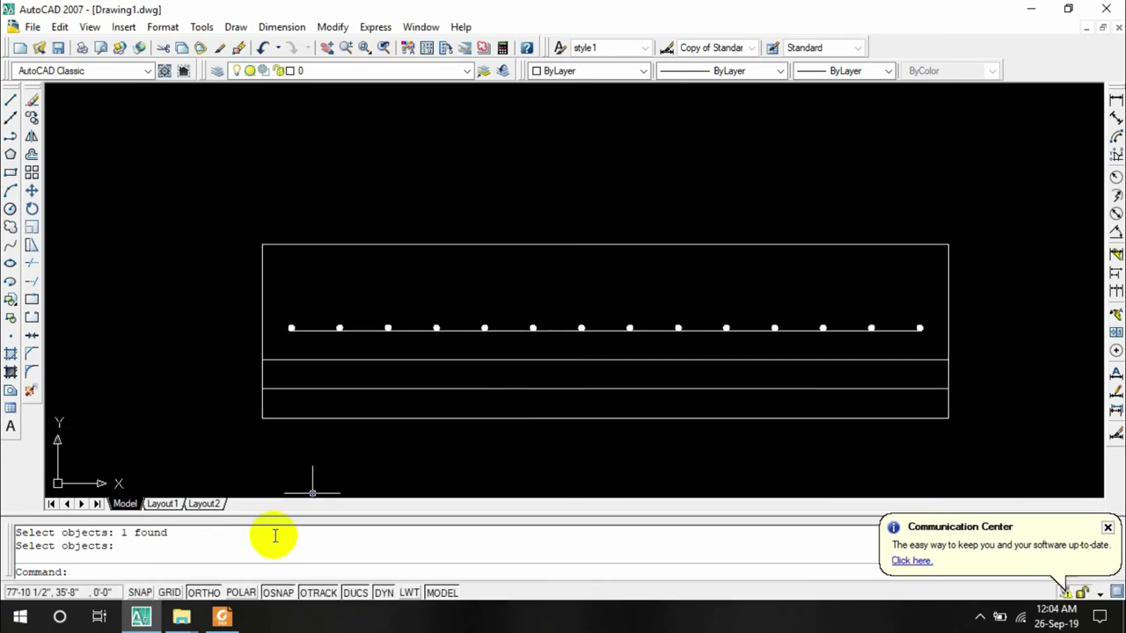
{"action": "left_click", "coordinate": [223, 616]}
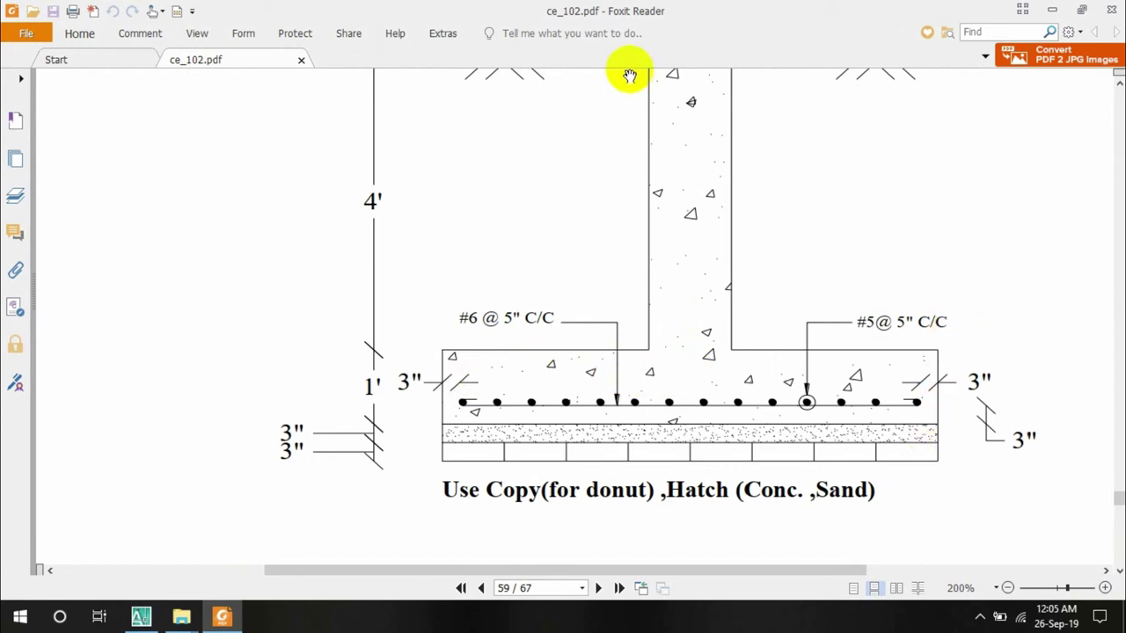
{"action": "scroll", "coordinate": [792, 281], "scroll_direction": "down", "scroll_amount": 3}
{"action": "scroll", "coordinate": [807, 334], "scroll_direction": "down", "scroll_amount": 15}
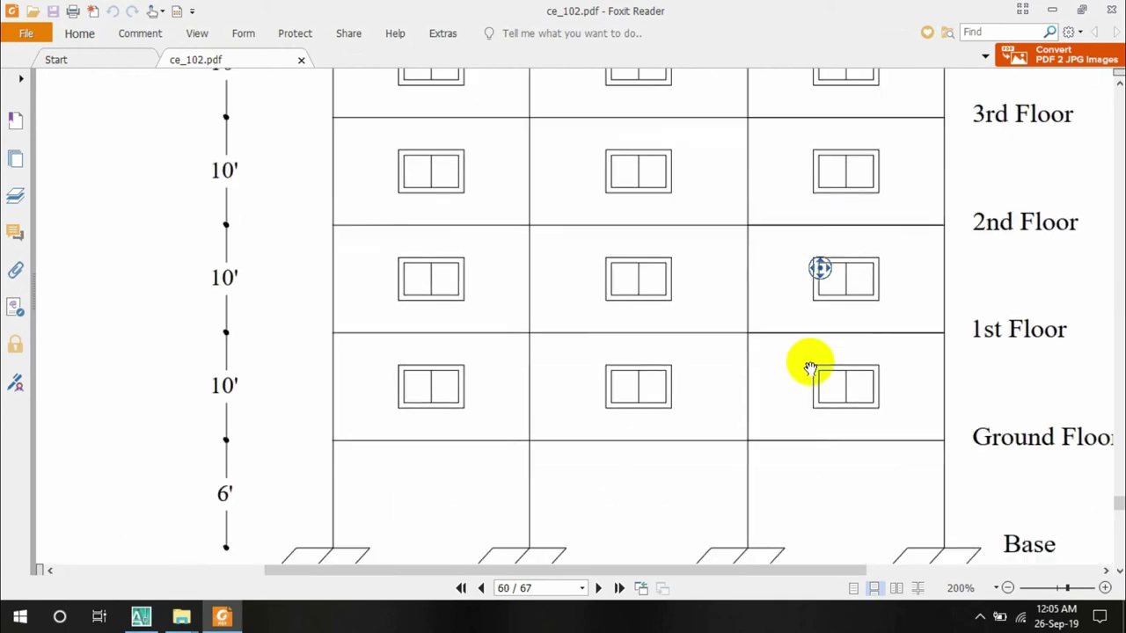
{"action": "scroll", "coordinate": [809, 352], "scroll_direction": "up", "scroll_amount": 15}
{"action": "scroll", "coordinate": [811, 330], "scroll_direction": "up", "scroll_amount": 15}
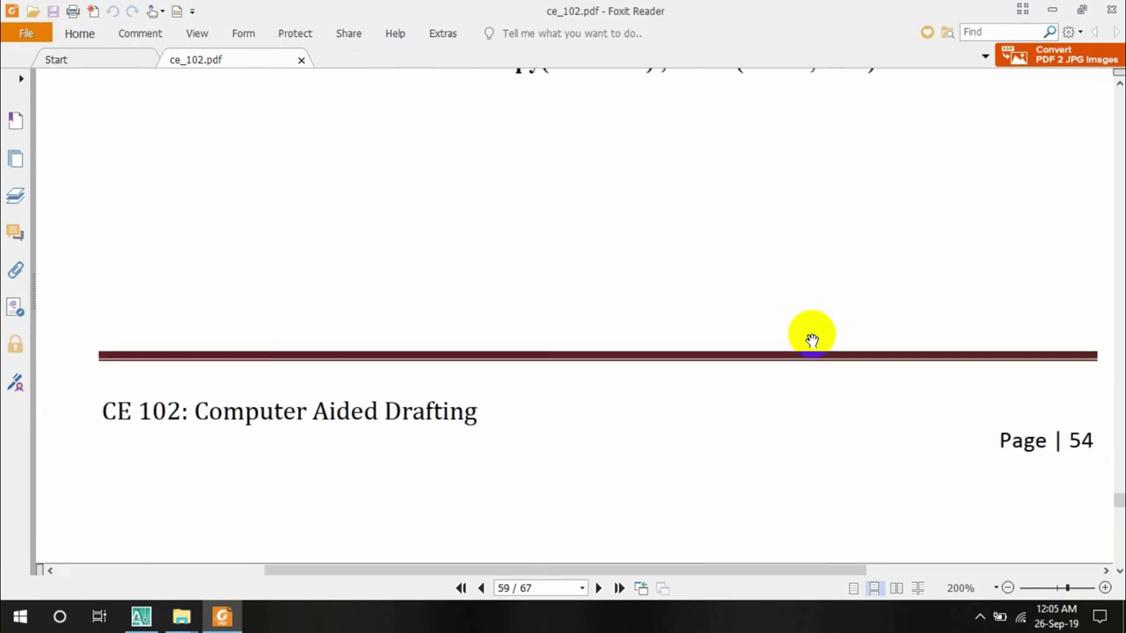
{"action": "scroll", "coordinate": [730, 370], "scroll_direction": "down", "scroll_amount": 6}
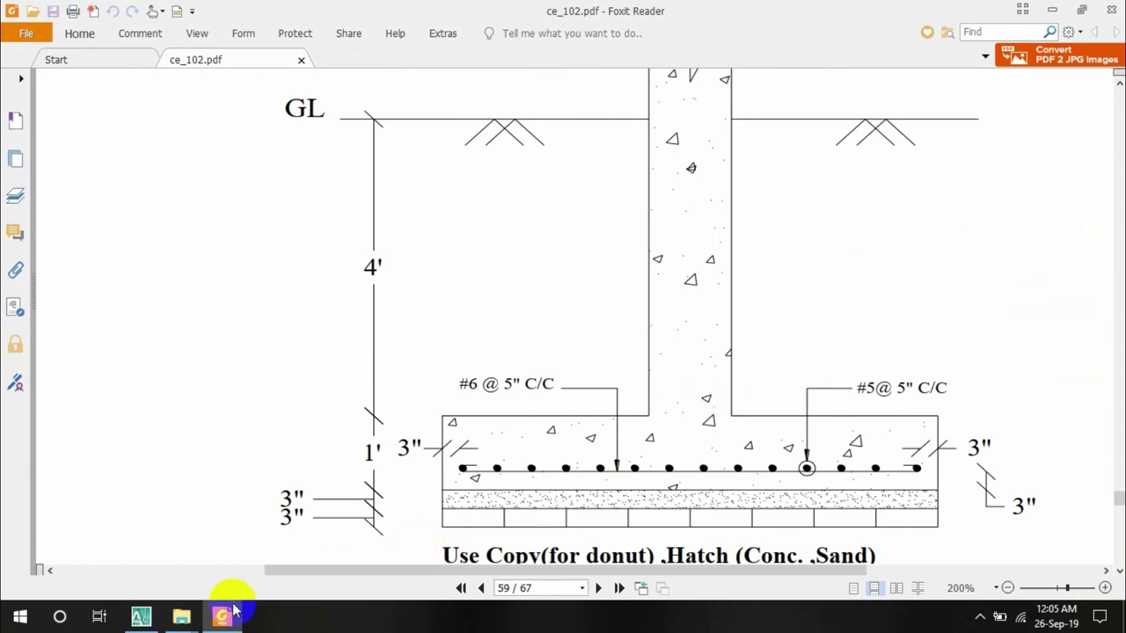
{"action": "left_click", "coordinate": [141, 617]}
{"action": "middle_click_drag", "start_coordinate": [640, 423], "coordinate": [645, 458]}
Draw a vertical centre line up from the footing's top midpoint
{"action": "left_click", "coordinate": [11, 102]}
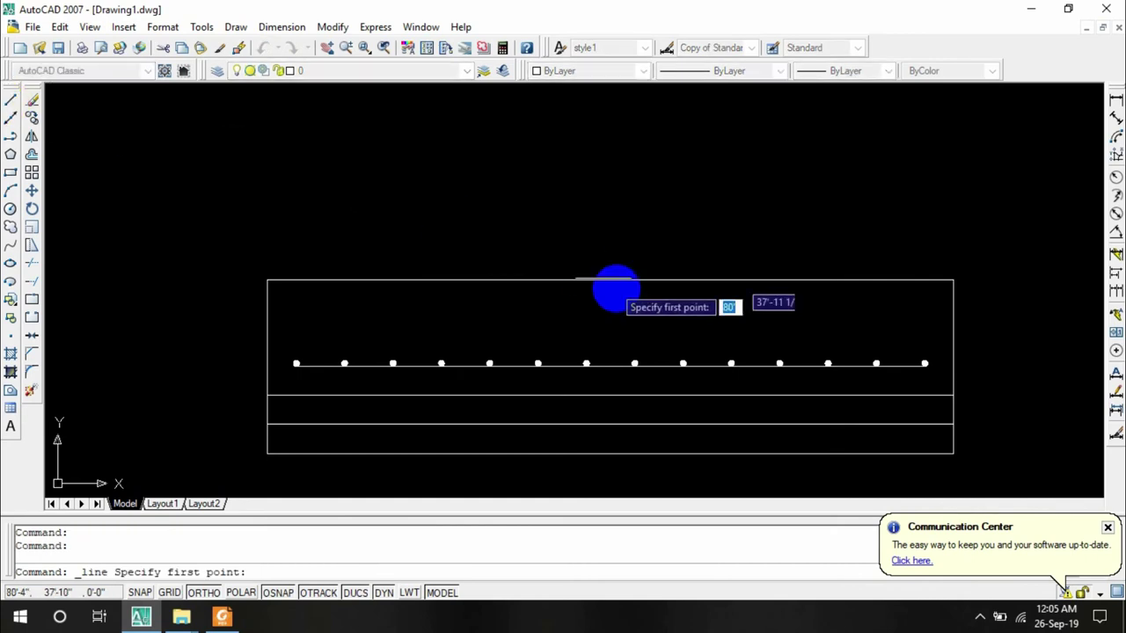
{"action": "left_click", "coordinate": [609, 280]}
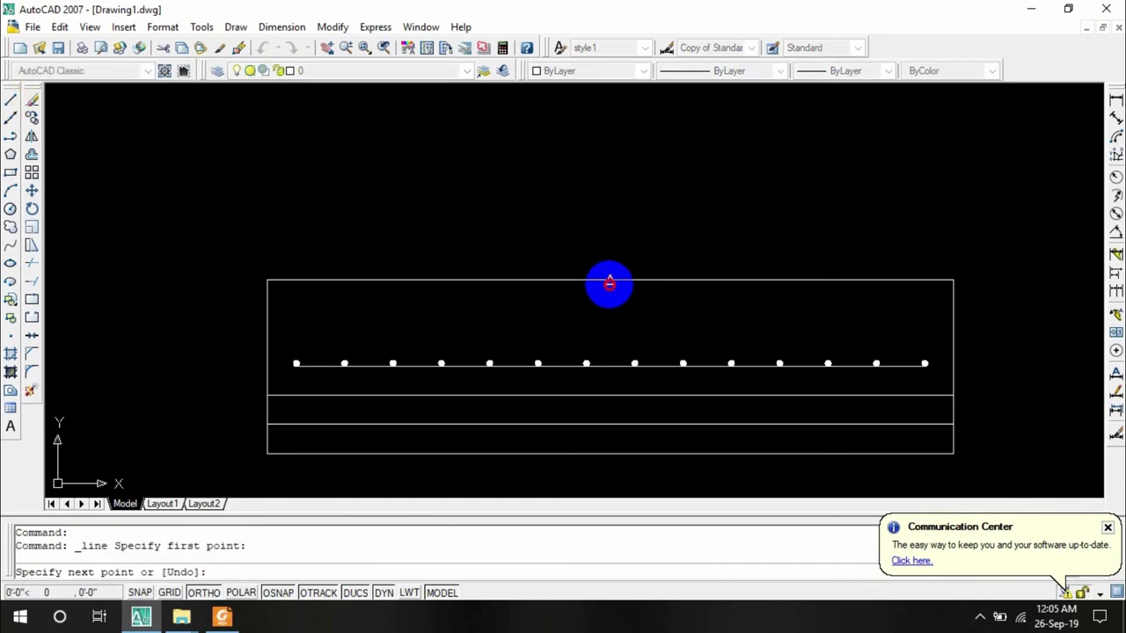
{"action": "scroll", "coordinate": [587, 114], "scroll_direction": "down", "scroll_amount": 4}
{"action": "middle_click_drag", "start_coordinate": [586, 108], "coordinate": [592, 250]}
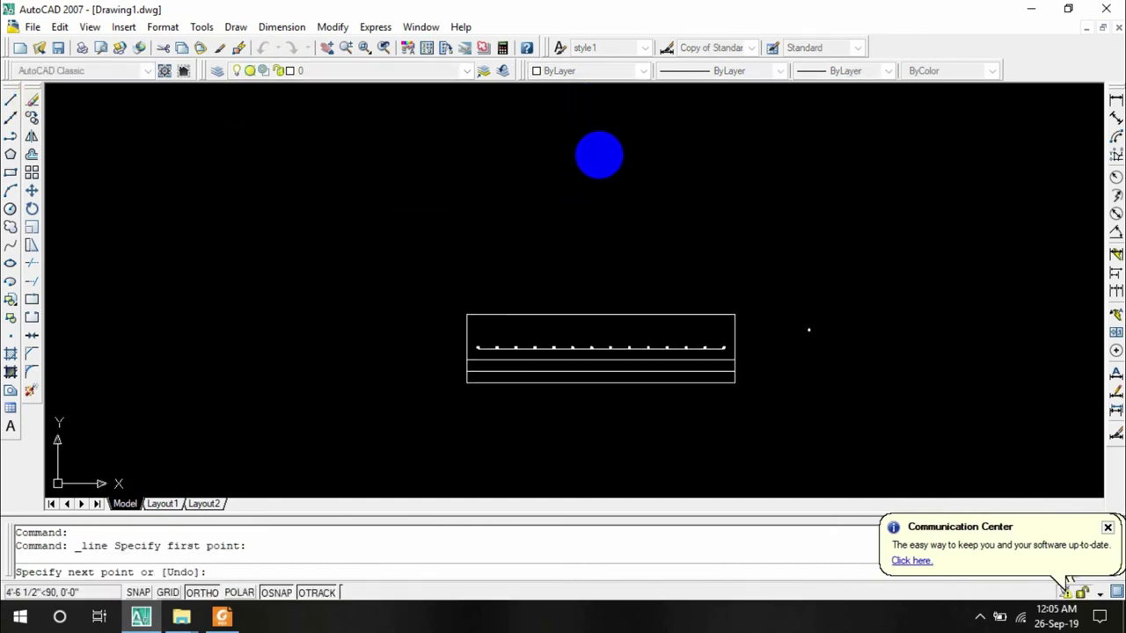
{"action": "middle_click_drag", "start_coordinate": [601, 138], "coordinate": [603, 232]}
{"action": "scroll", "coordinate": [608, 196], "scroll_direction": "down", "scroll_amount": 2}
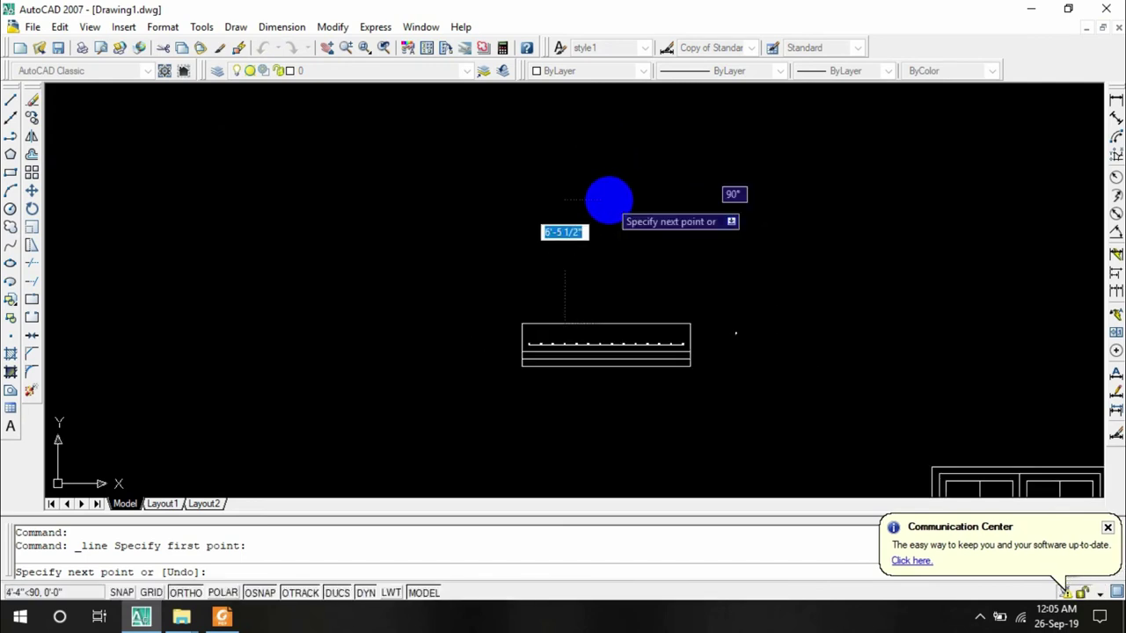
{"action": "left_click", "coordinate": [607, 141]}
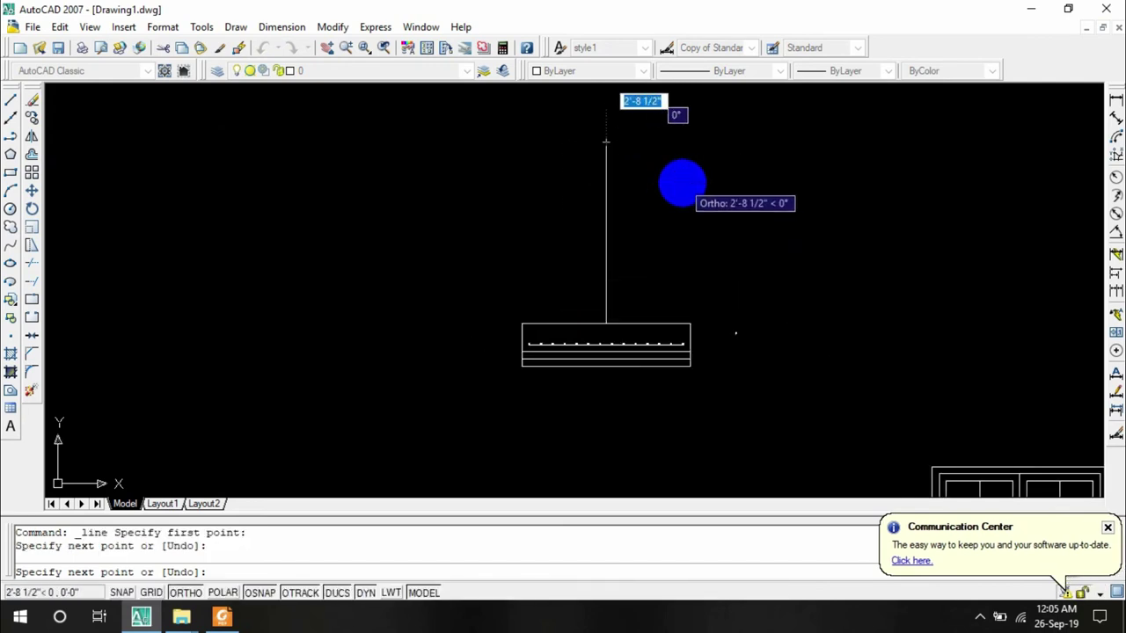
{"action": "key", "text": "Escape"}
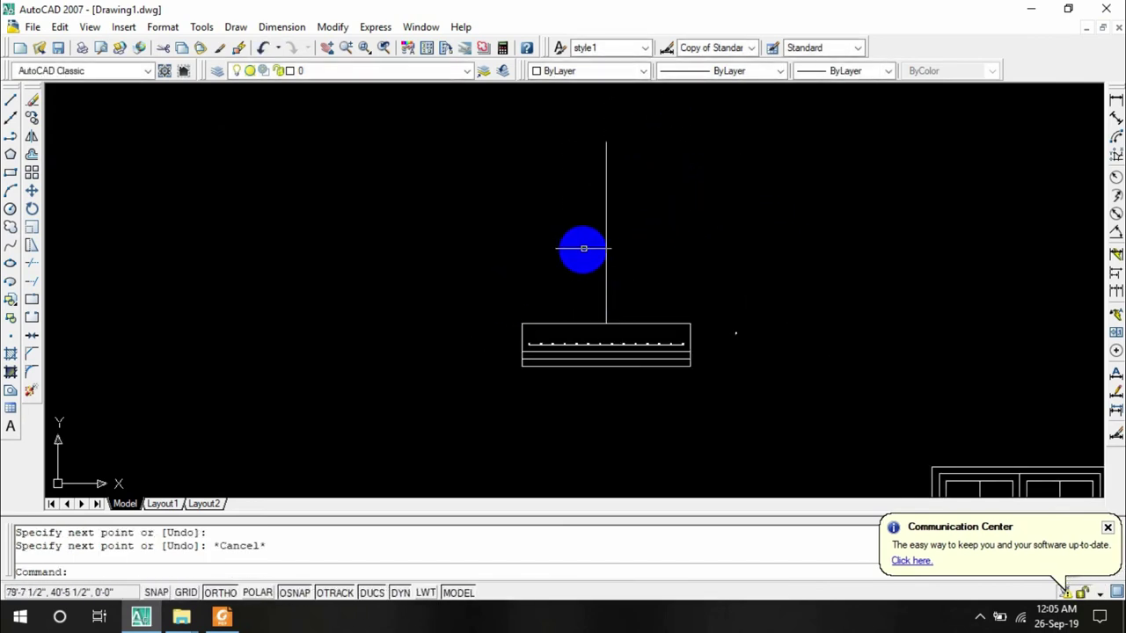
Offset the centre line 10 to the left and 10 to the right as column sides
{"action": "left_click", "coordinate": [628, 212]}
{"action": "left_click", "coordinate": [616, 216]}
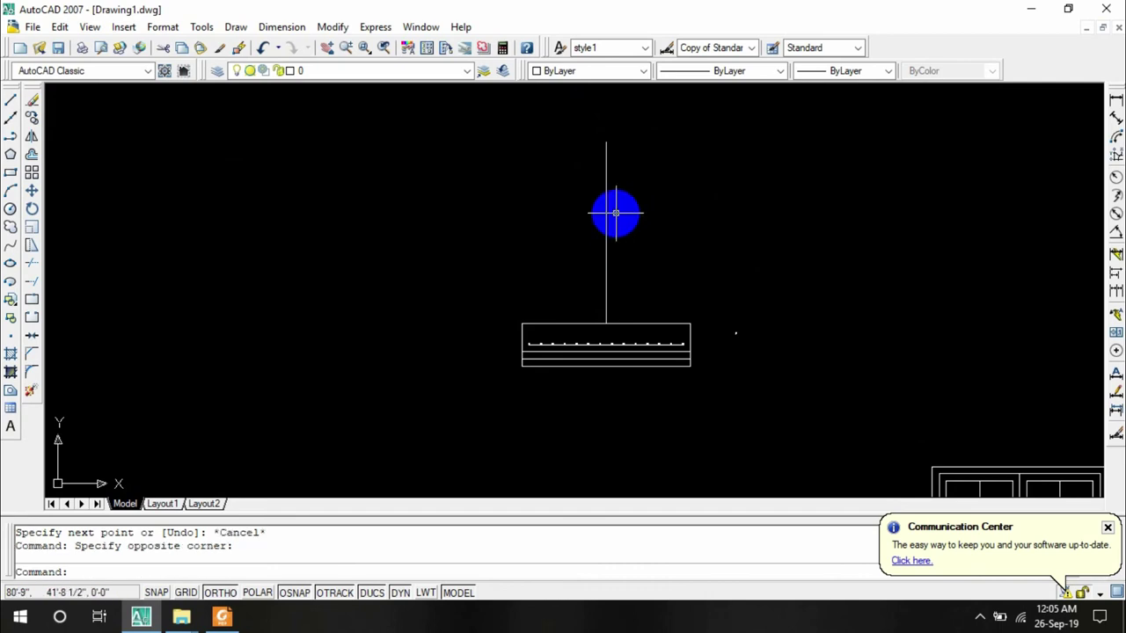
{"action": "left_click_drag", "start_coordinate": [616, 216], "coordinate": [568, 262]}
{"action": "left_click", "coordinate": [32, 154]}
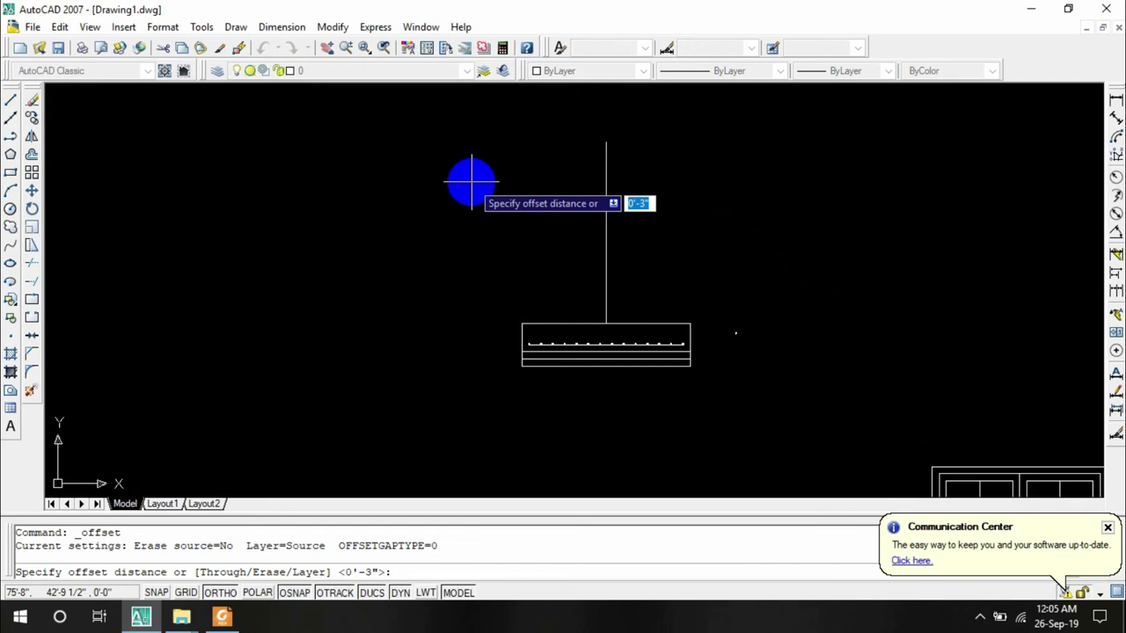
{"action": "type", "text": "10"}
{"action": "key", "text": "Return"}
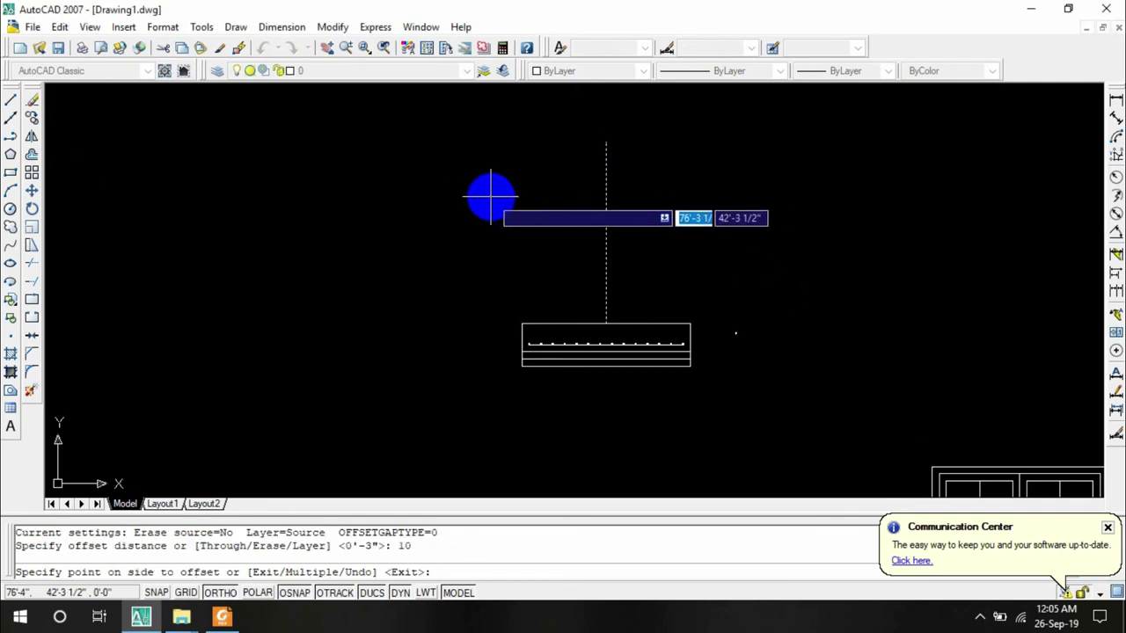
{"action": "left_click", "coordinate": [574, 219]}
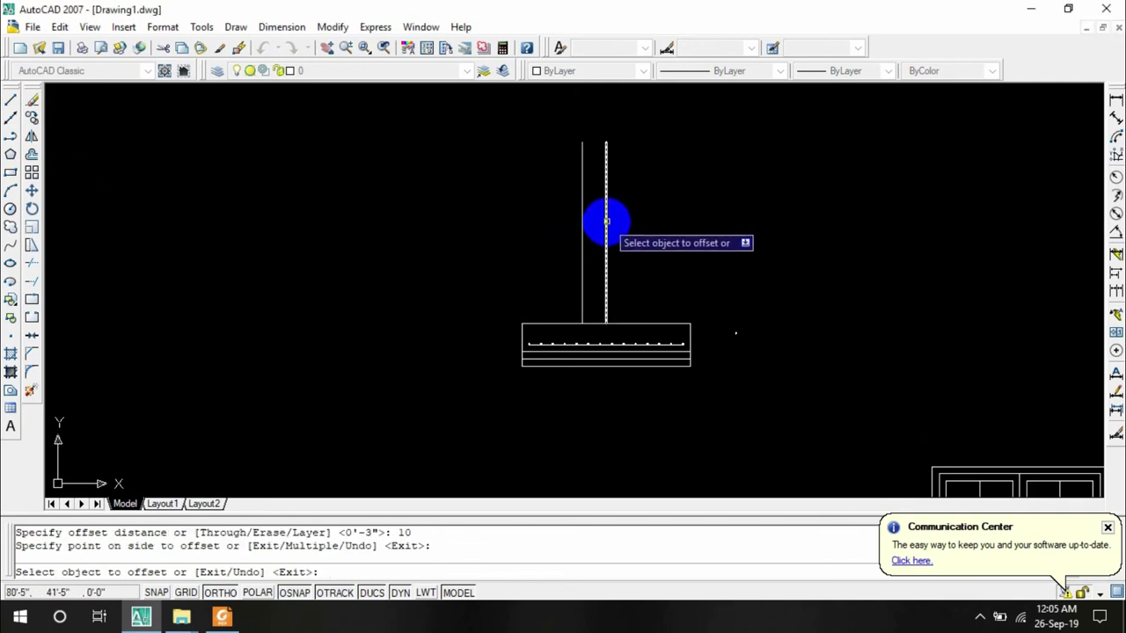
{"action": "left_click", "coordinate": [606, 222]}
{"action": "left_click", "coordinate": [660, 230]}
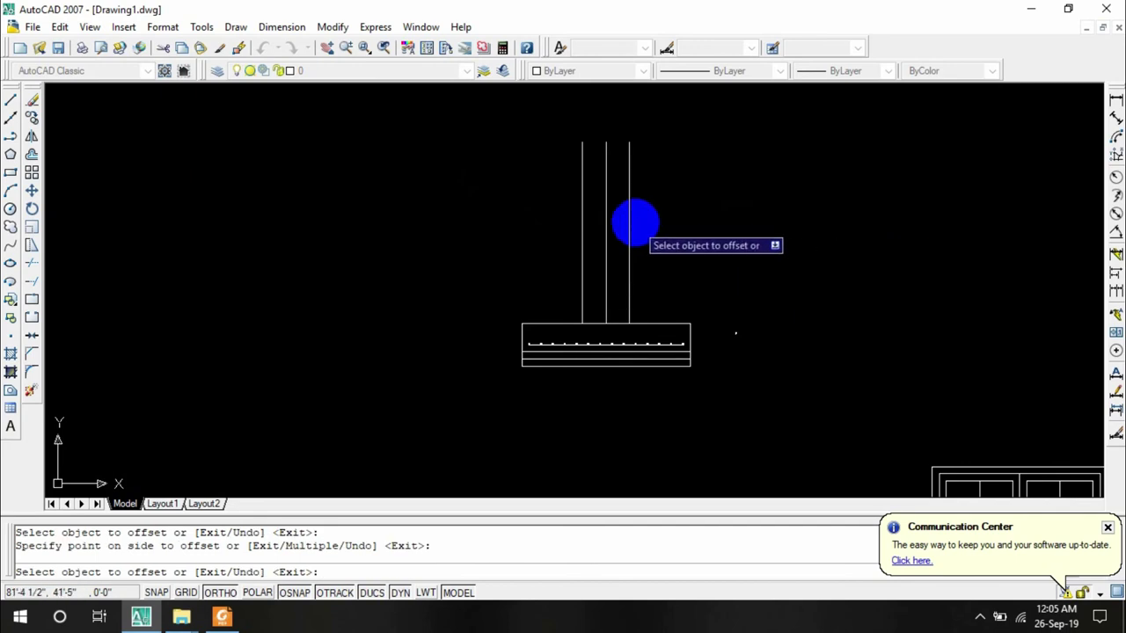
{"action": "key", "text": "Escape"}
Erase the middle centre line between the two column sides
{"action": "left_click", "coordinate": [623, 208]}
{"action": "left_click", "coordinate": [595, 248]}
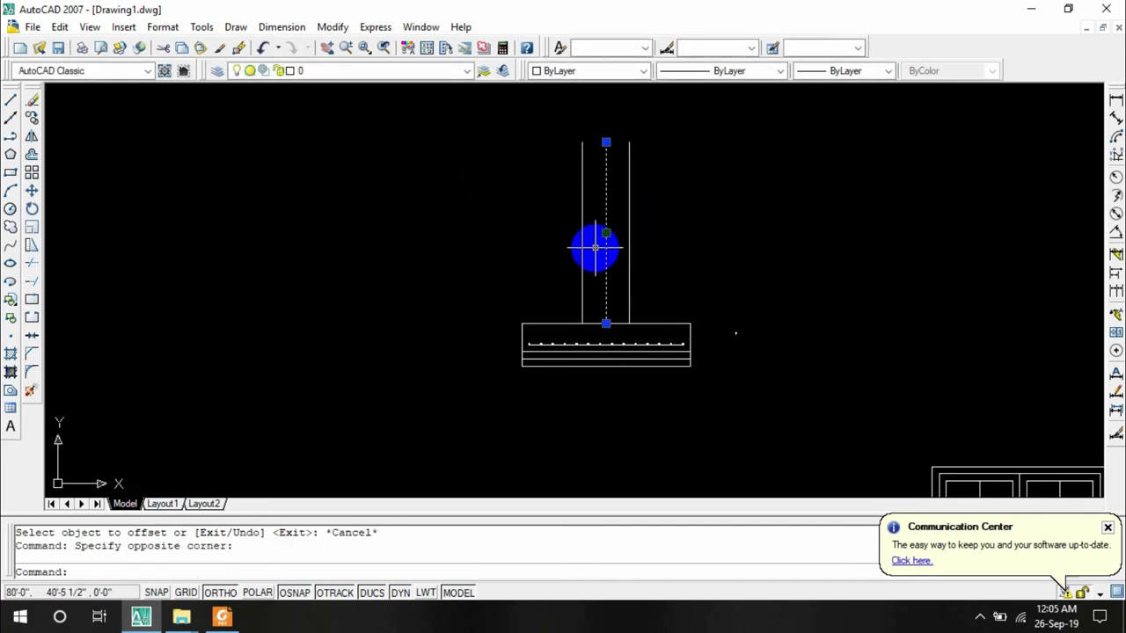
{"action": "key", "text": "Delete"}
{"action": "scroll", "coordinate": [628, 317], "scroll_direction": "up", "scroll_amount": 2}
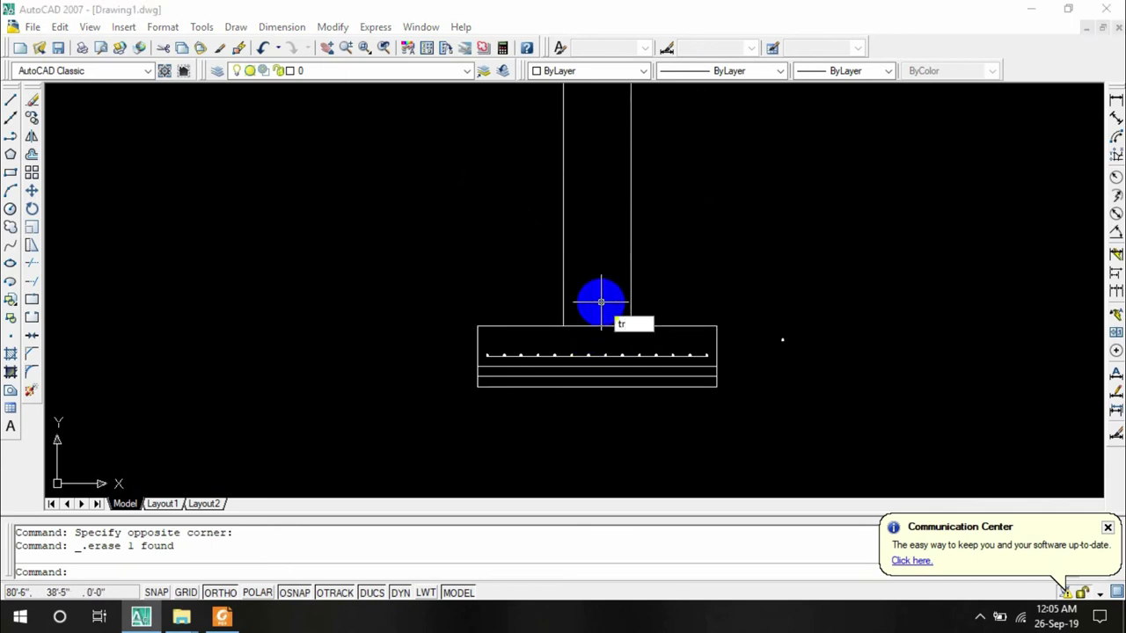
Trim the footing's top edge between the column lines, using all objects as cutting edges
{"action": "key", "text": "Return"}
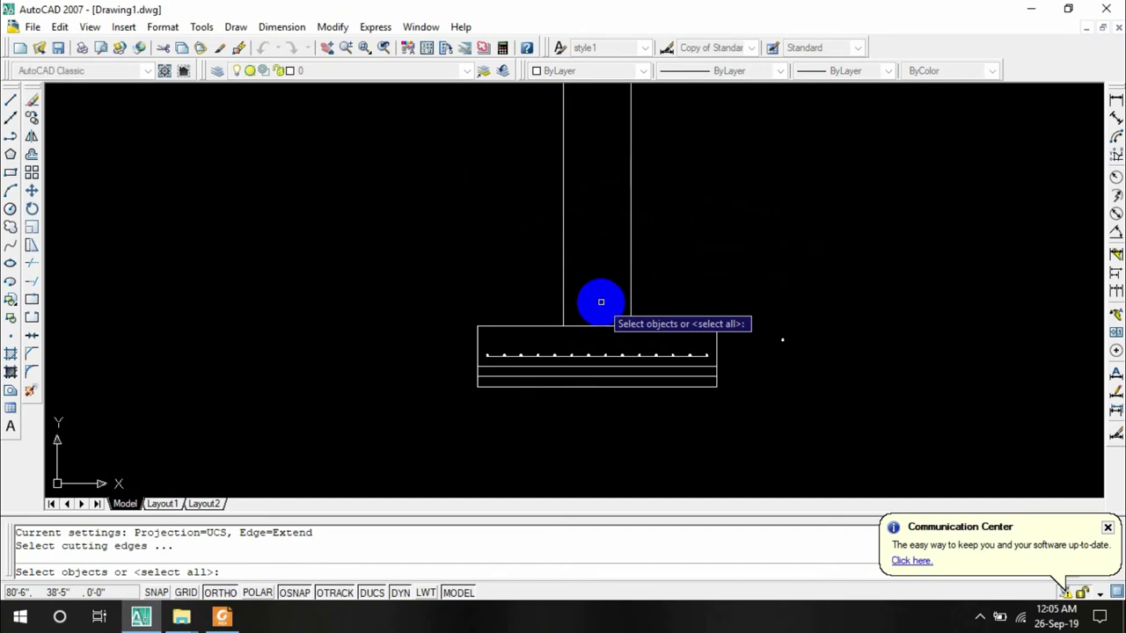
{"action": "key", "text": "Return"}
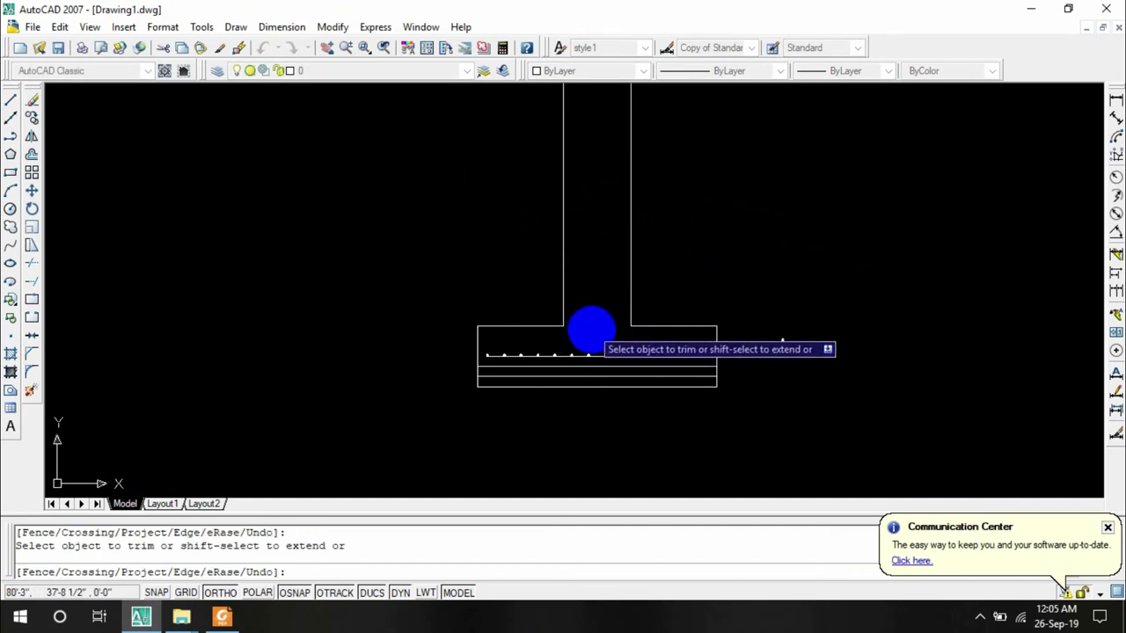
{"action": "left_click", "coordinate": [590, 326]}
{"action": "scroll", "coordinate": [836, 266], "scroll_direction": "down", "scroll_amount": 2}
{"action": "mouse_move", "coordinate": [837, 266]}
{"action": "middle_mouse_down"}
{"action": "mouse_move", "coordinate": [850, 364]}
{"action": "mouse_move", "coordinate": [850, 299]}
{"action": "middle_mouse_up"}
{"action": "scroll", "coordinate": [841, 264], "scroll_direction": "up", "scroll_amount": 5}
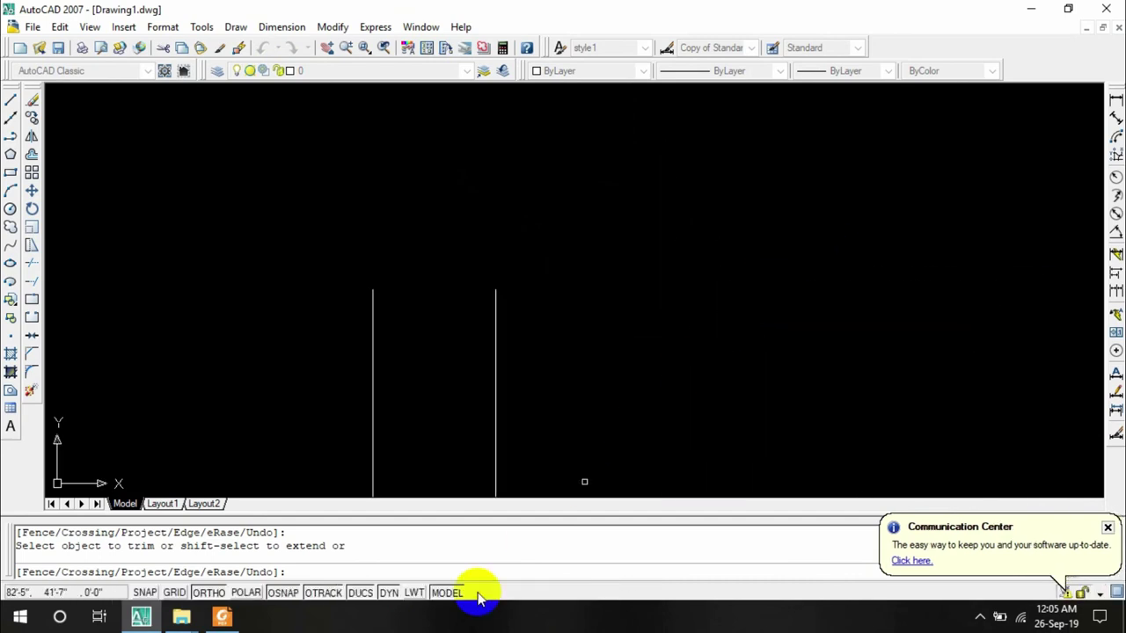
{"action": "left_click", "coordinate": [221, 616]}
{"action": "scroll", "coordinate": [739, 245], "scroll_direction": "up", "scroll_amount": 1}
{"action": "scroll", "coordinate": [735, 217], "scroll_direction": "up", "scroll_amount": 2}
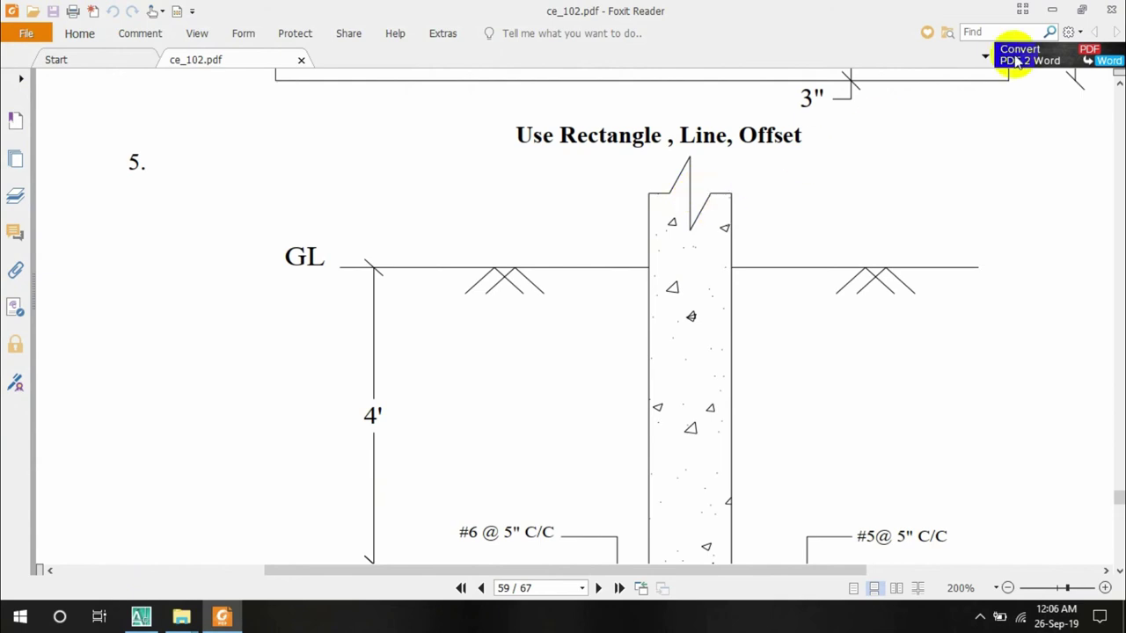
Minimize the ce_102.pdf reference in Foxit Reader to return to AutoCAD
{"action": "left_click", "coordinate": [1050, 10]}
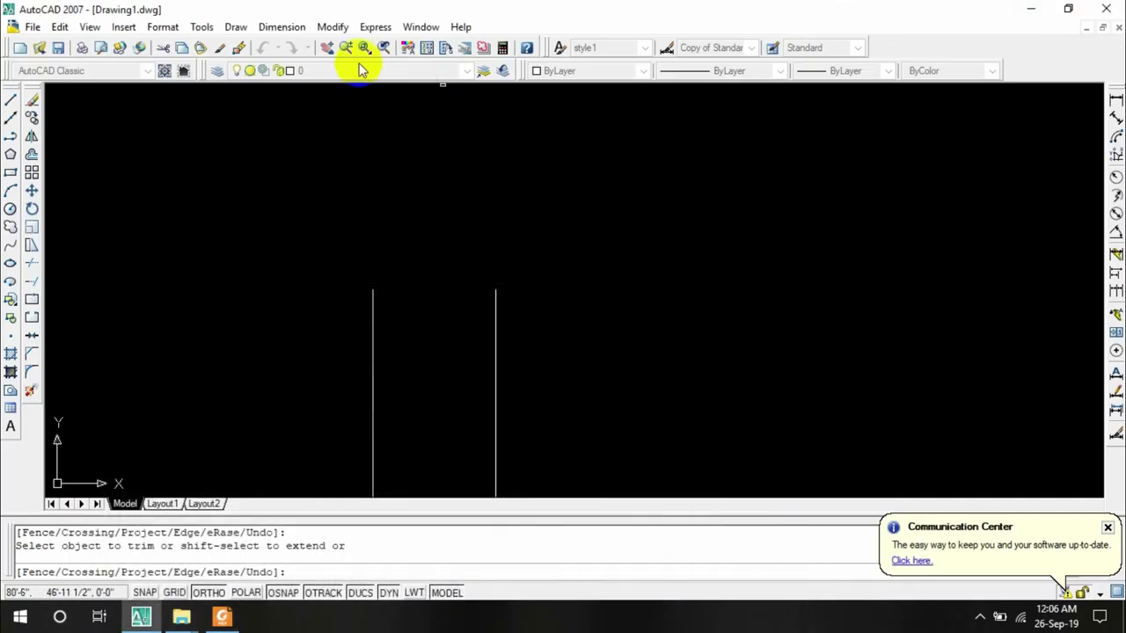
Place an Express break-line symbol from the left to the right column top, centred at the midpoint
{"action": "left_click", "coordinate": [377, 28]}
{"action": "mouse_move", "coordinate": [393, 145]}
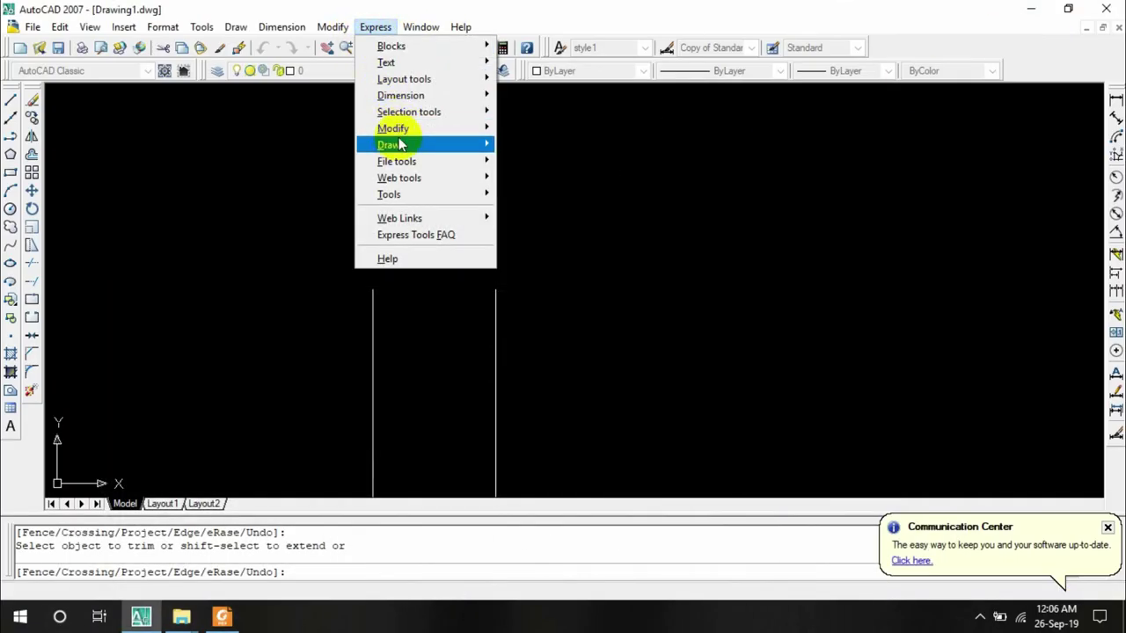
{"action": "left_click", "coordinate": [583, 147]}
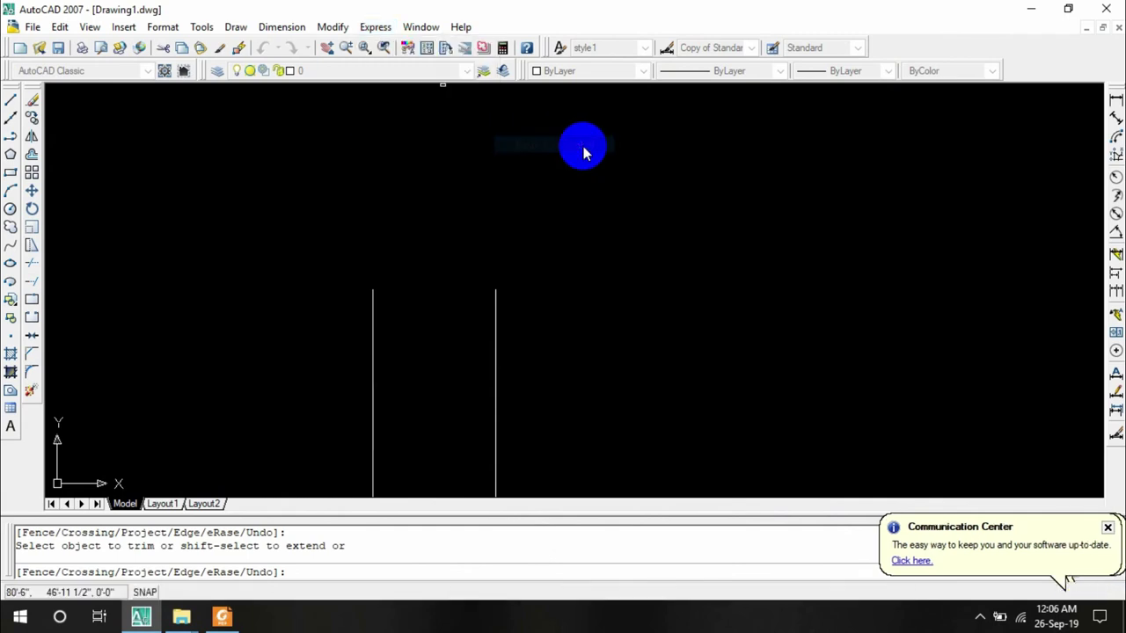
{"action": "left_click", "coordinate": [373, 289]}
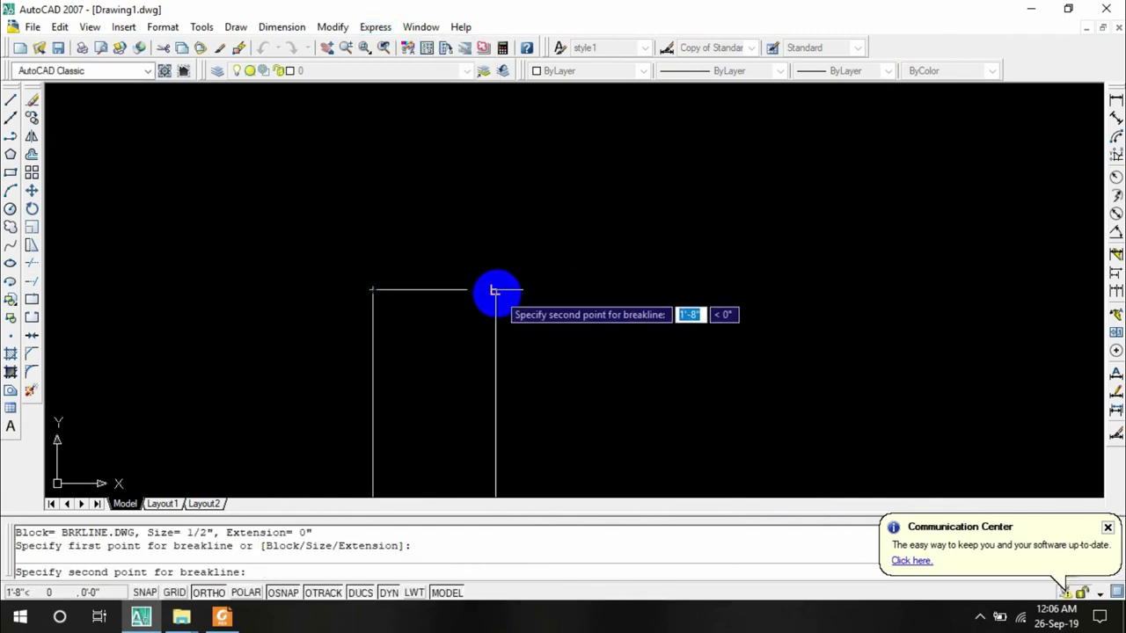
{"action": "left_click", "coordinate": [495, 289]}
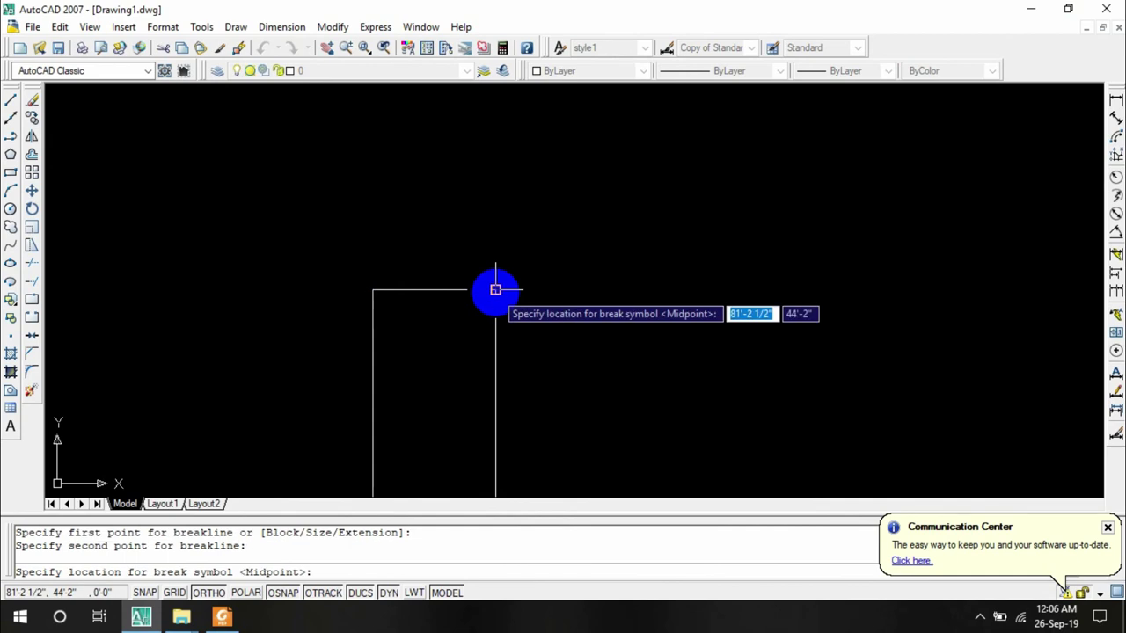
{"action": "left_click", "coordinate": [432, 290]}
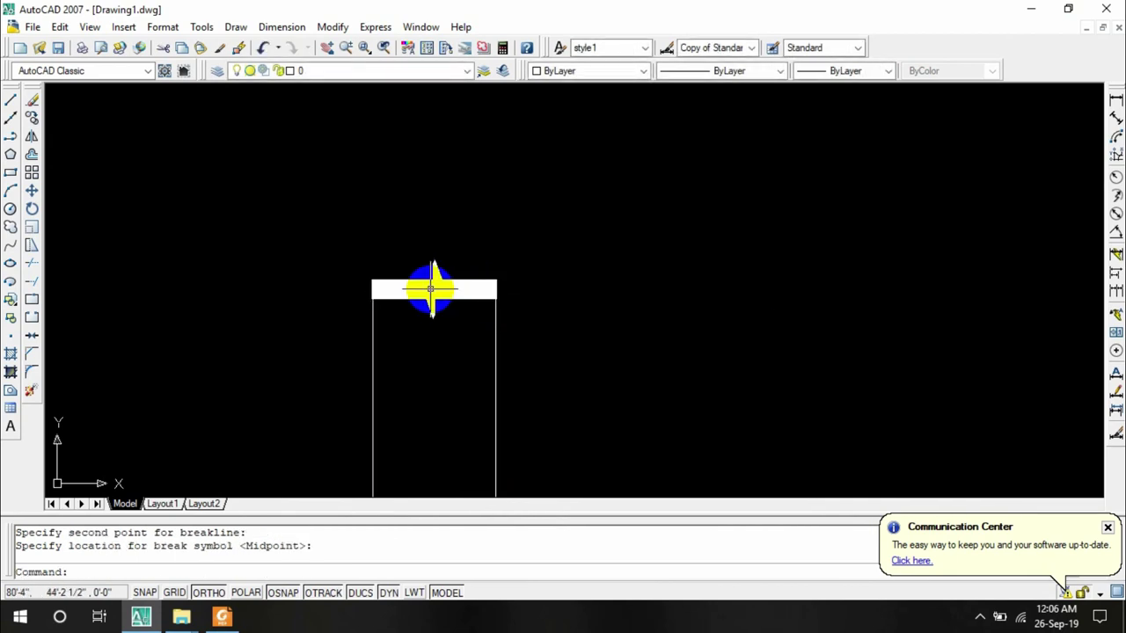
Inspect the new break-line symbol, briefly selecting it and panning around the column
{"action": "scroll", "coordinate": [438, 347], "scroll_direction": "down", "scroll_amount": 5}
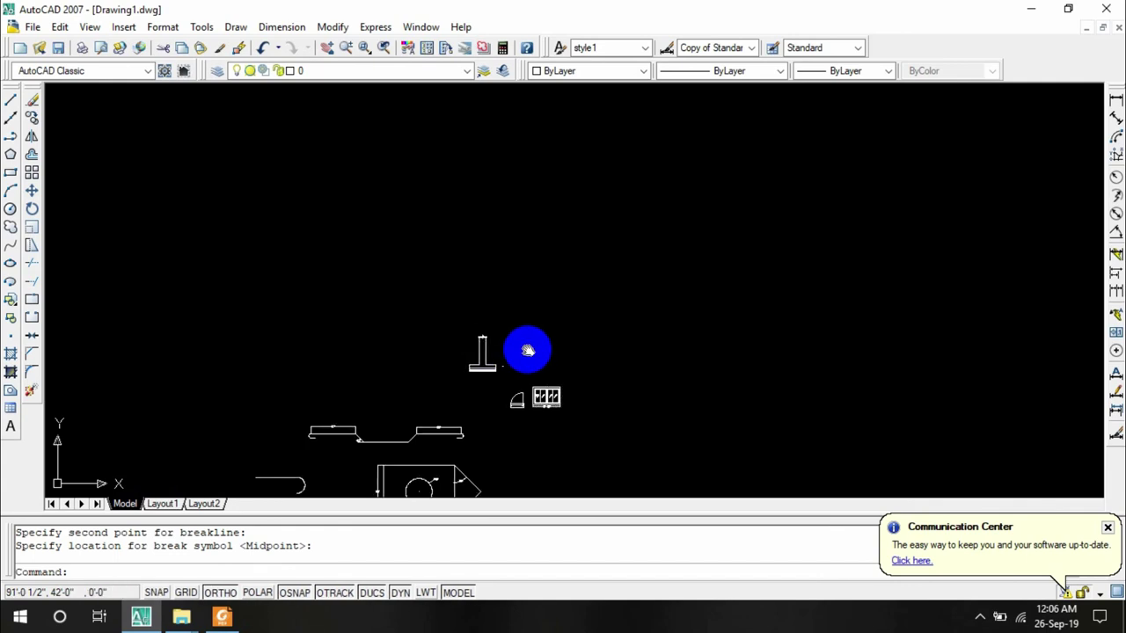
{"action": "middle_click_drag", "start_coordinate": [525, 349], "coordinate": [671, 245]}
{"action": "scroll", "coordinate": [670, 244], "scroll_direction": "up", "scroll_amount": 6}
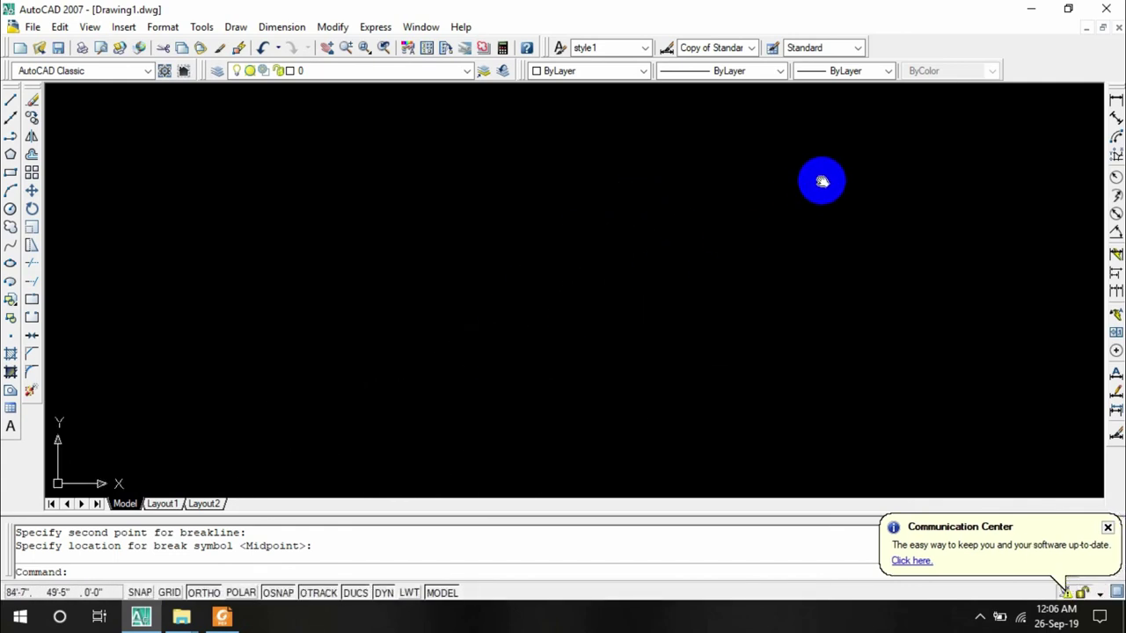
{"action": "scroll", "coordinate": [505, 314], "scroll_direction": "down", "scroll_amount": 3}
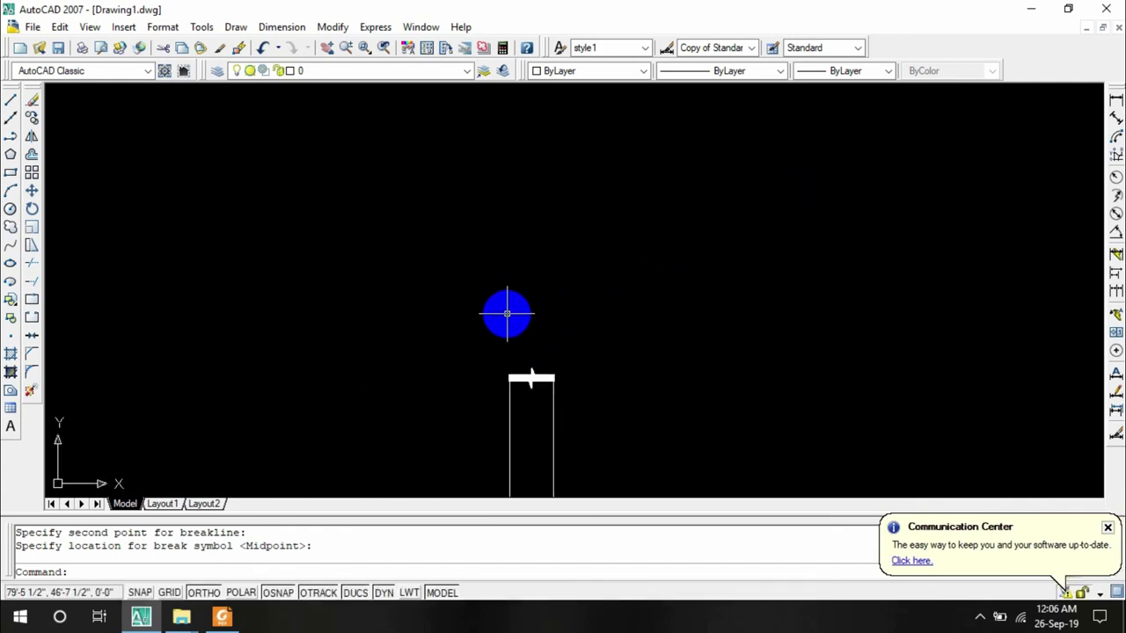
{"action": "middle_click_drag", "start_coordinate": [579, 314], "coordinate": [724, 209]}
{"action": "scroll", "coordinate": [674, 263], "scroll_direction": "up", "scroll_amount": 2}
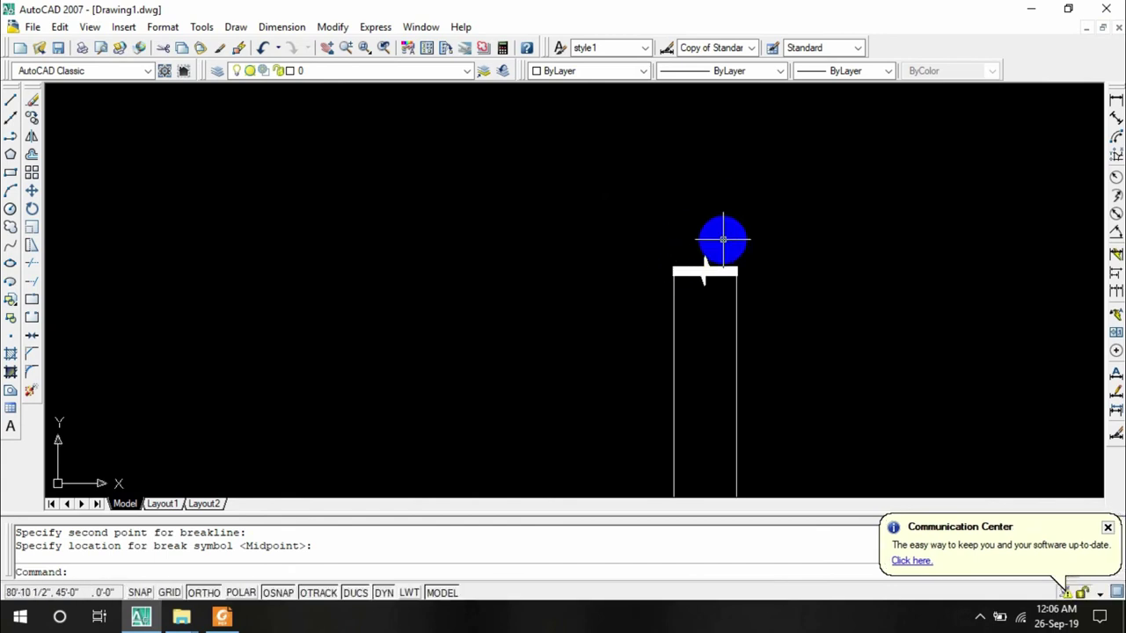
{"action": "left_click", "coordinate": [724, 239]}
{"action": "left_click", "coordinate": [674, 311]}
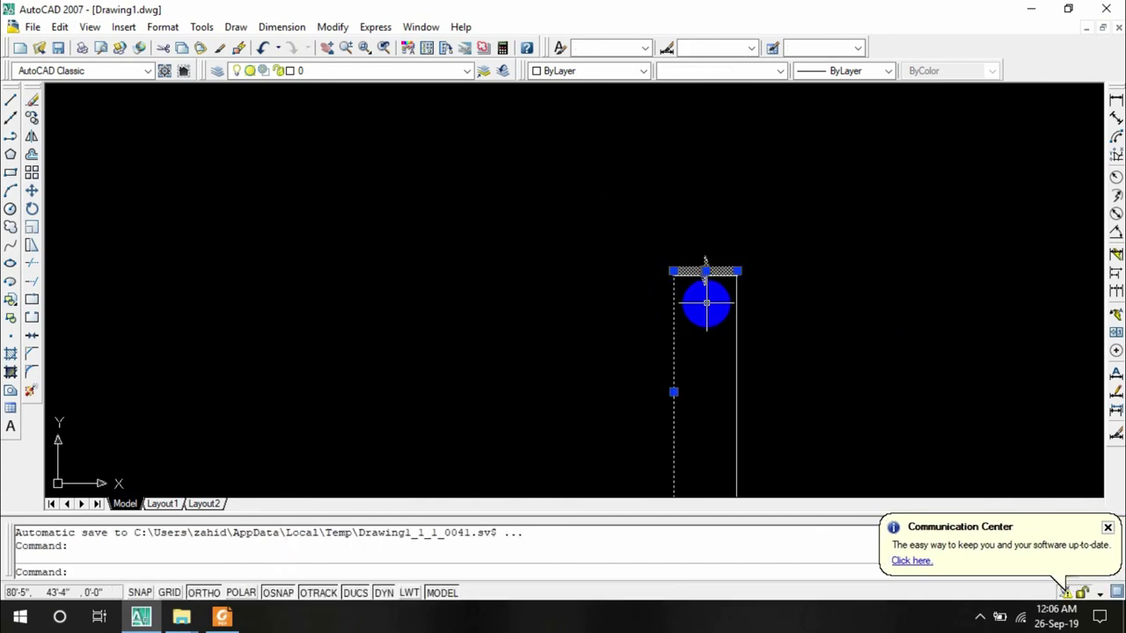
{"action": "key", "text": "Escape"}
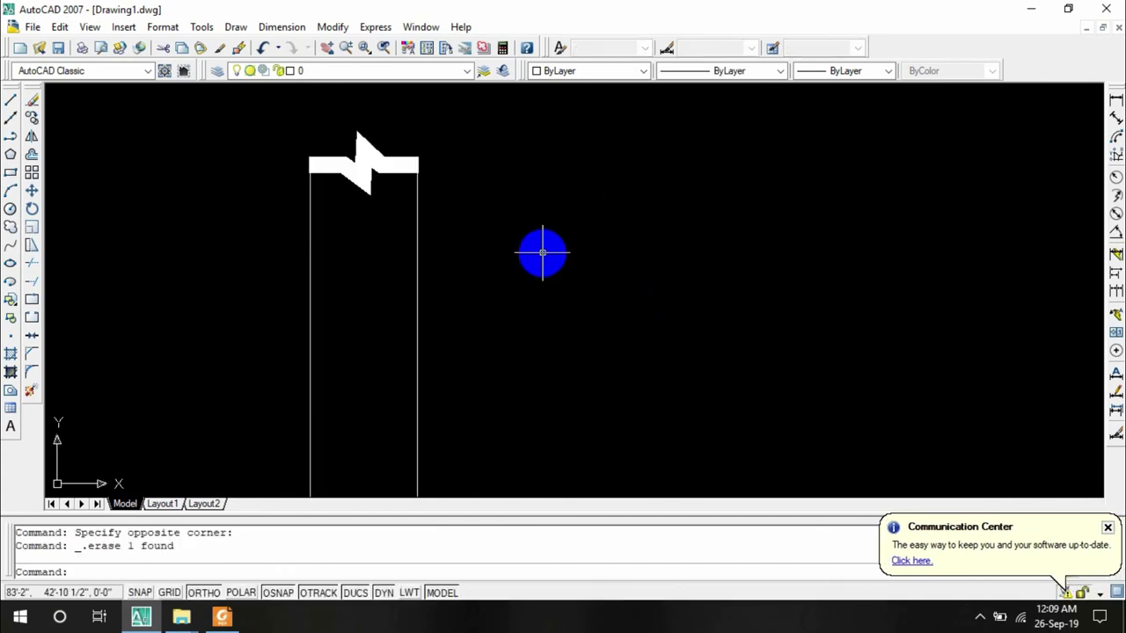
{"action": "middle_click_drag", "start_coordinate": [519, 201], "coordinate": [613, 263]}
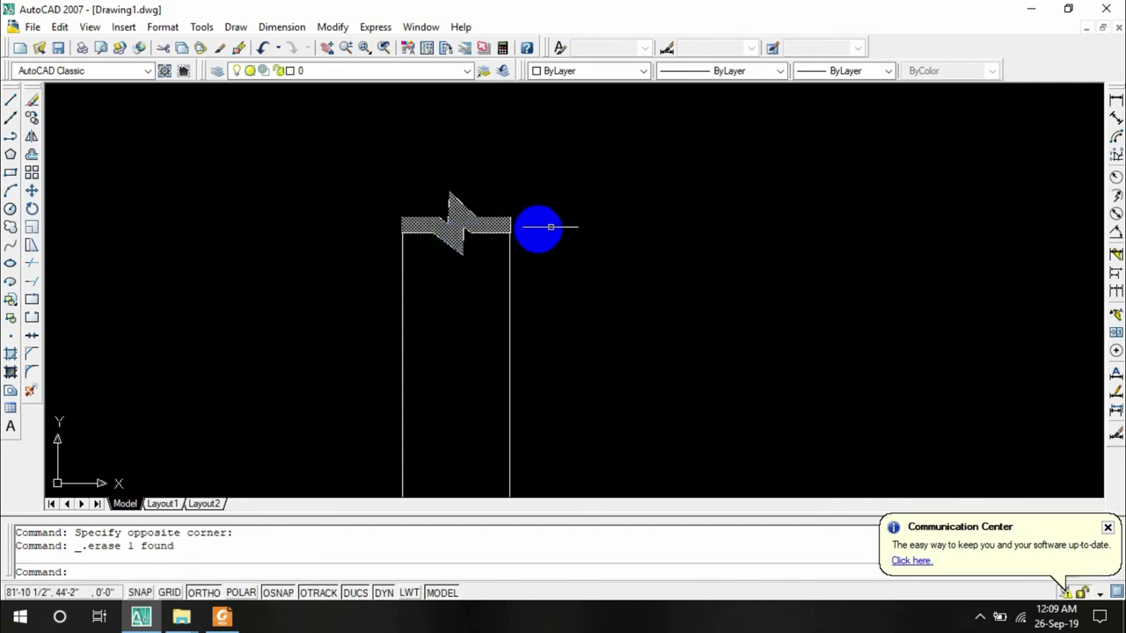
Draw a trial polyline right of the column top and reset its width to 0
{"action": "left_click", "coordinate": [11, 136]}
{"action": "left_click", "coordinate": [684, 187]}
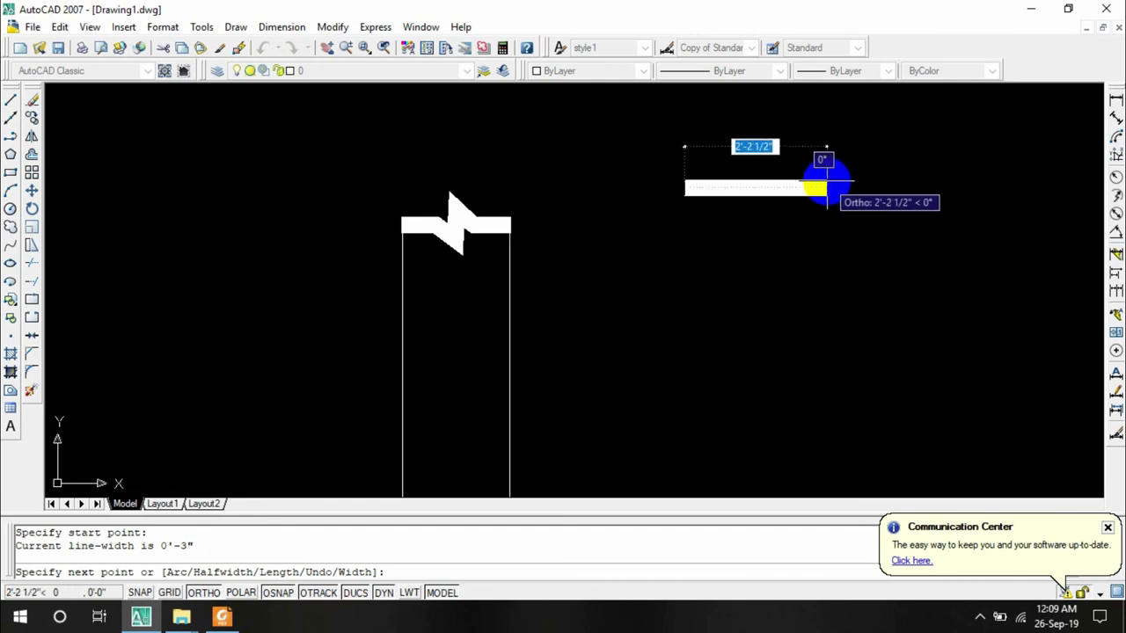
{"action": "left_click", "coordinate": [827, 187]}
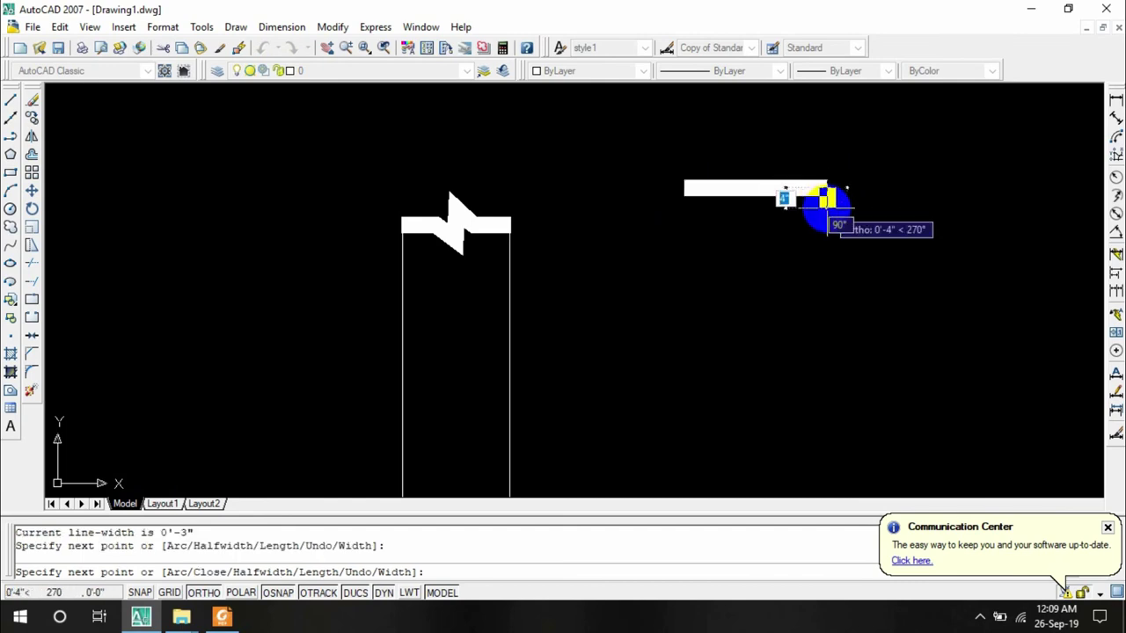
{"action": "type", "text": "w"}
{"action": "key", "text": "Return"}
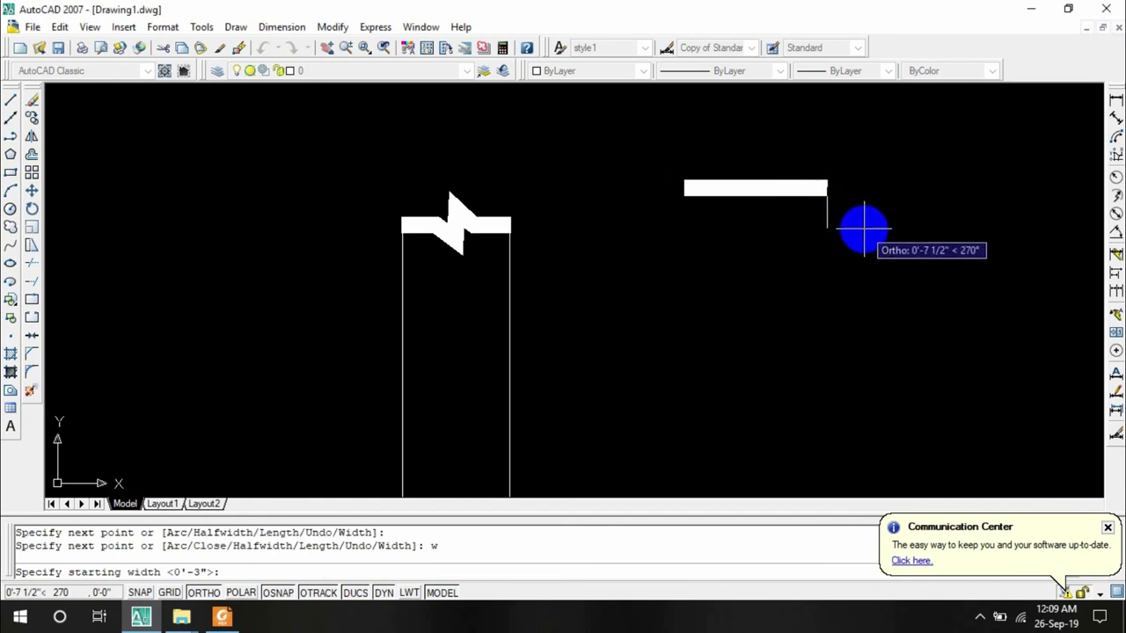
{"action": "type", "text": "0"}
{"action": "key", "text": "Return"}
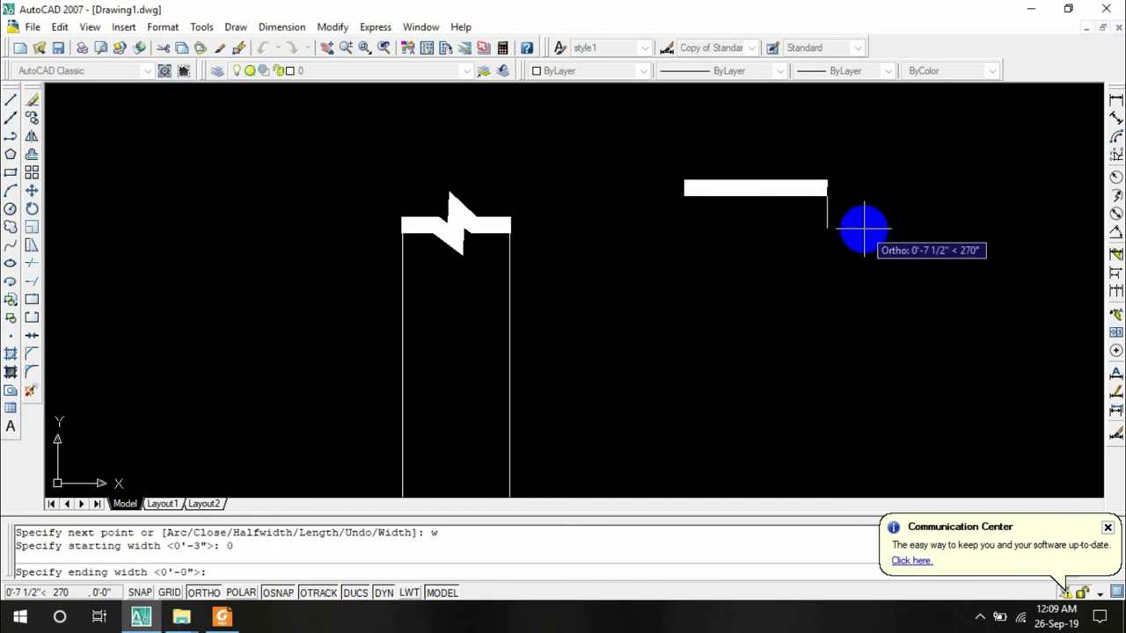
{"action": "type", "text": "0"}
{"action": "key", "text": "Return"}
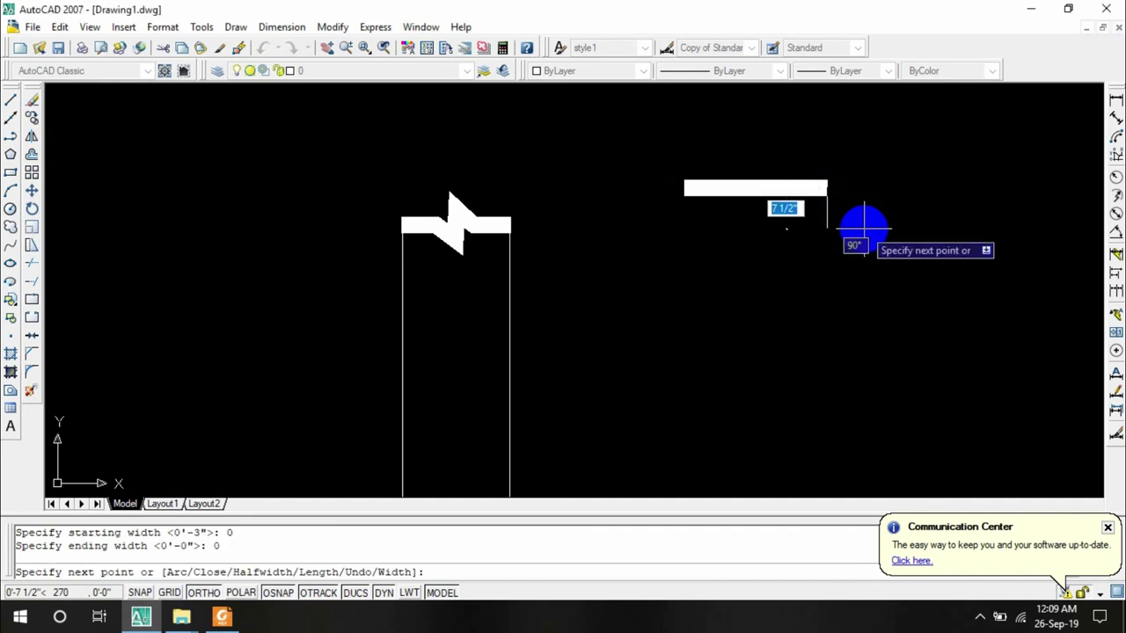
{"action": "key", "text": "Escape"}
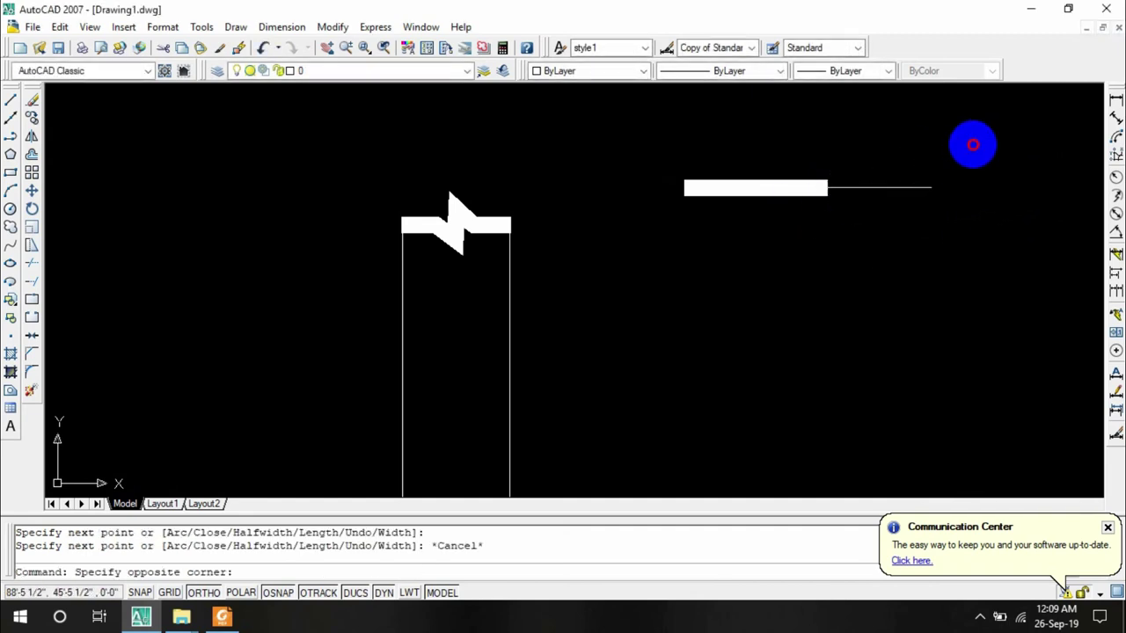
Window-select and delete the thick trial polyline
{"action": "left_click", "coordinate": [973, 144]}
{"action": "left_click", "coordinate": [662, 278]}
{"action": "key", "text": "Delete"}
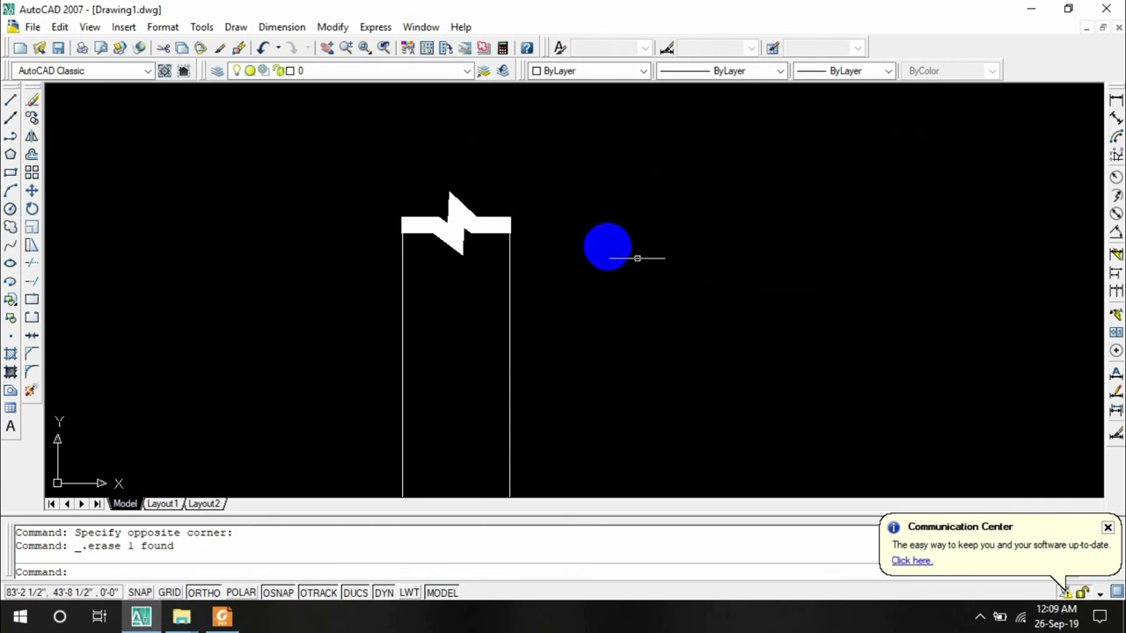
Erase the thick break mark and place a new break-line symbol across the column top
{"action": "left_click", "coordinate": [480, 163]}
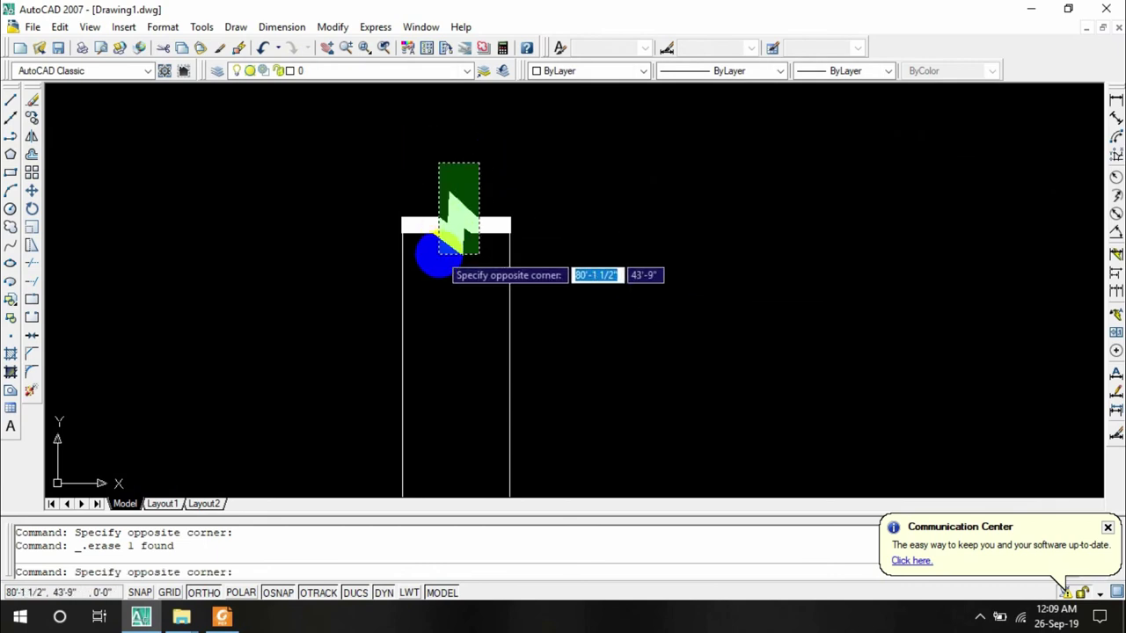
{"action": "left_click", "coordinate": [439, 255]}
{"action": "key", "text": "Delete"}
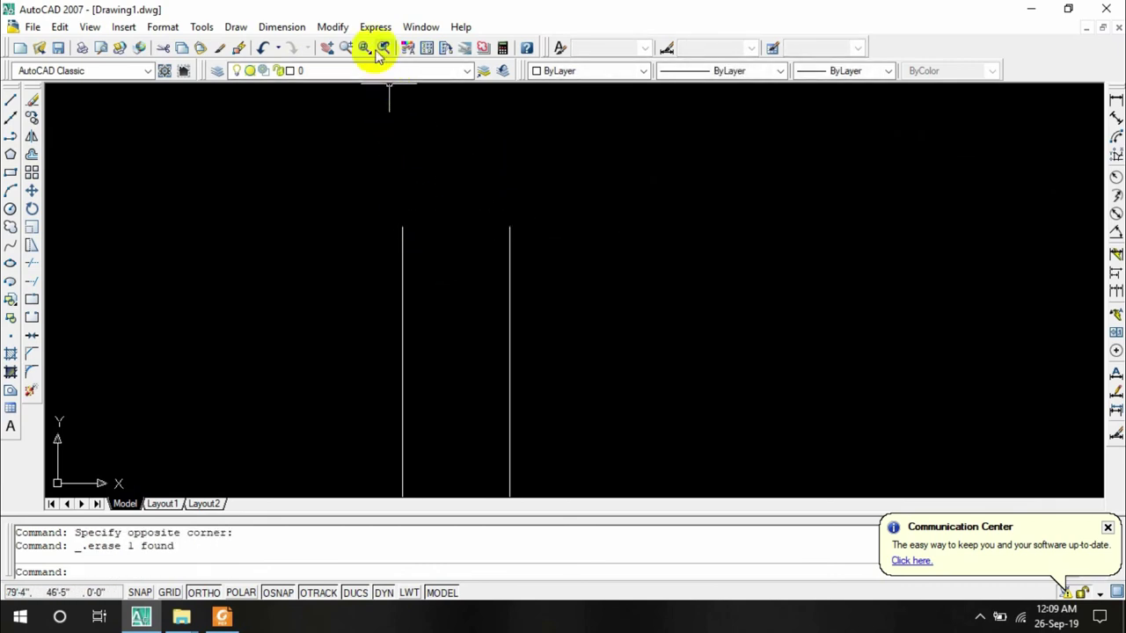
{"action": "left_click", "coordinate": [368, 32]}
{"action": "mouse_move", "coordinate": [414, 146]}
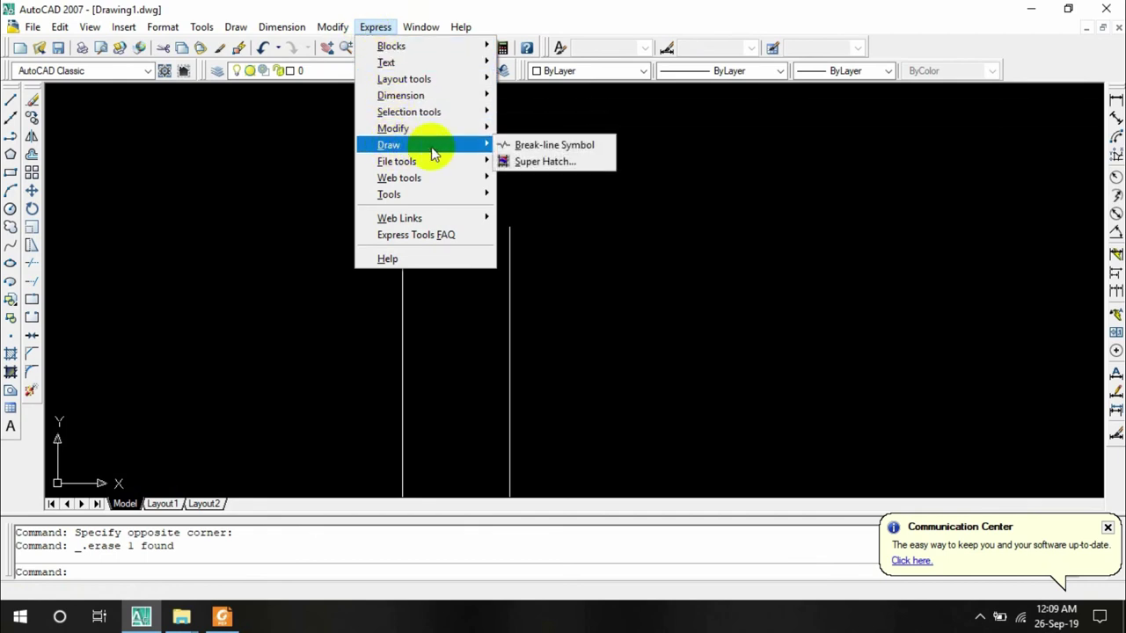
{"action": "left_click", "coordinate": [554, 146]}
{"action": "left_click", "coordinate": [403, 227]}
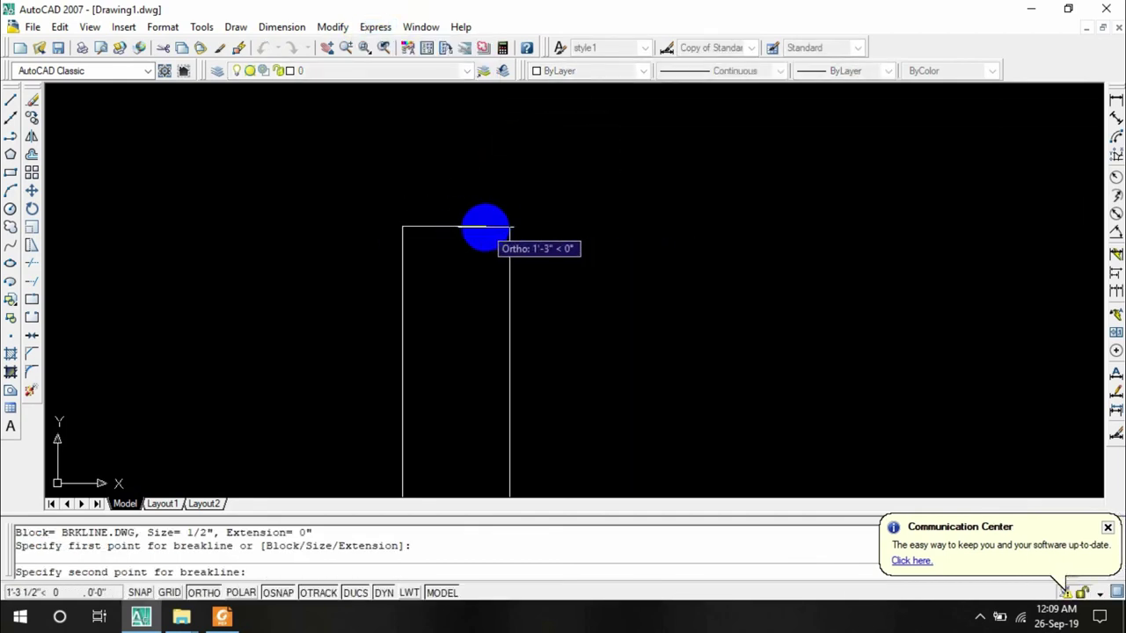
{"action": "left_click", "coordinate": [508, 227]}
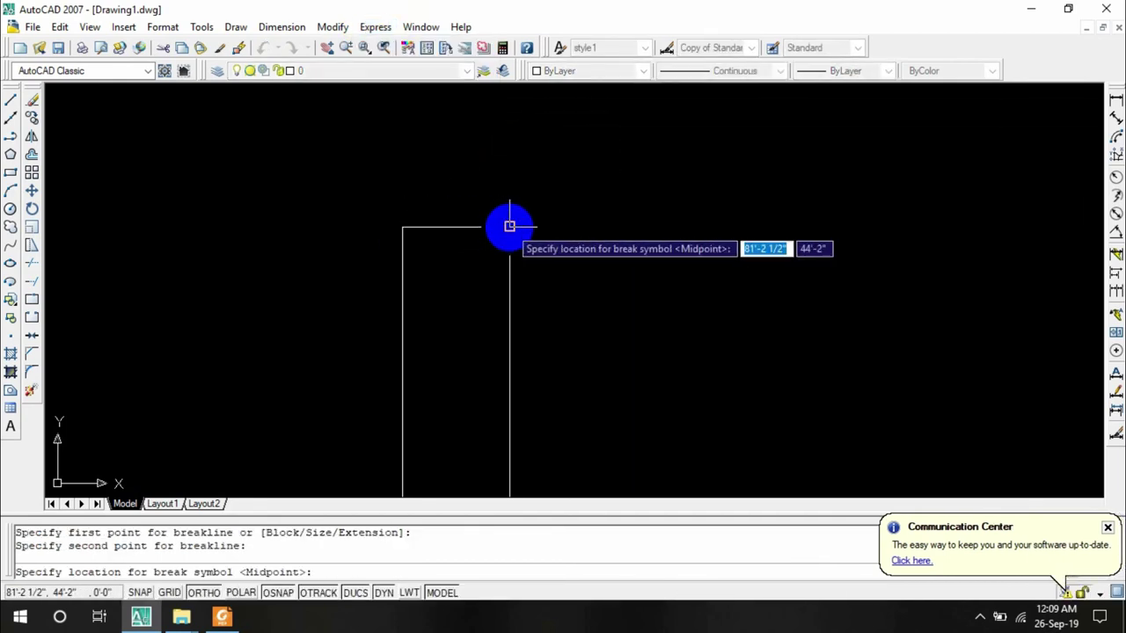
{"action": "left_click", "coordinate": [454, 230]}
Drag the break-line grips to raise the peak, widen the zigzag and deepen its low point
{"action": "scroll", "coordinate": [447, 264], "scroll_direction": "up", "scroll_amount": 5}
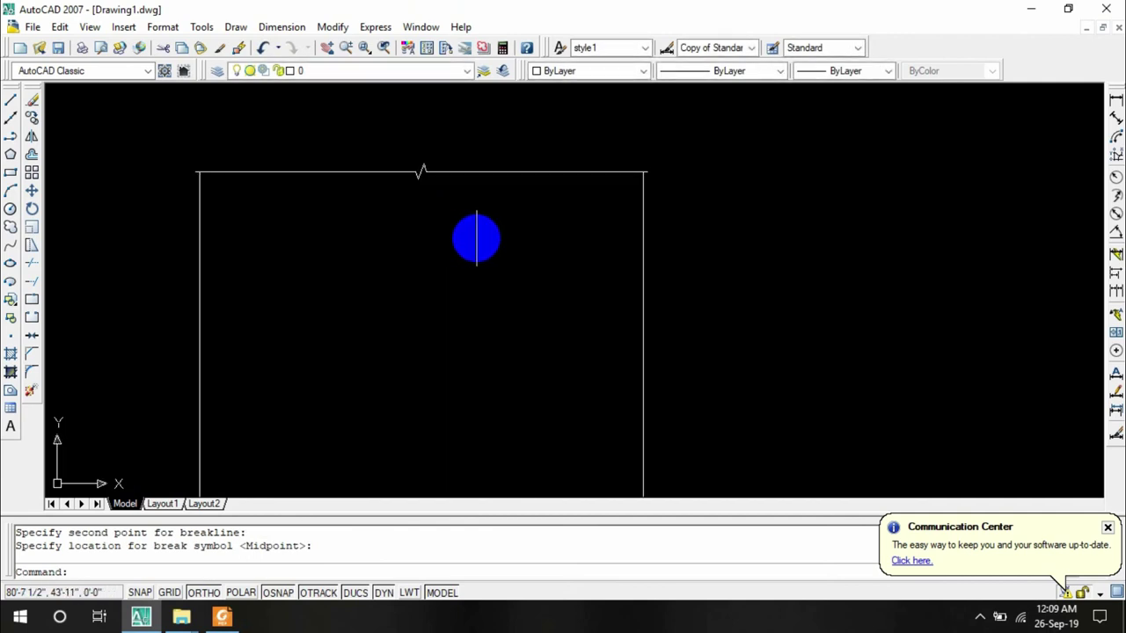
{"action": "scroll", "coordinate": [423, 170], "scroll_direction": "up", "scroll_amount": 3}
{"action": "left_click", "coordinate": [413, 174]}
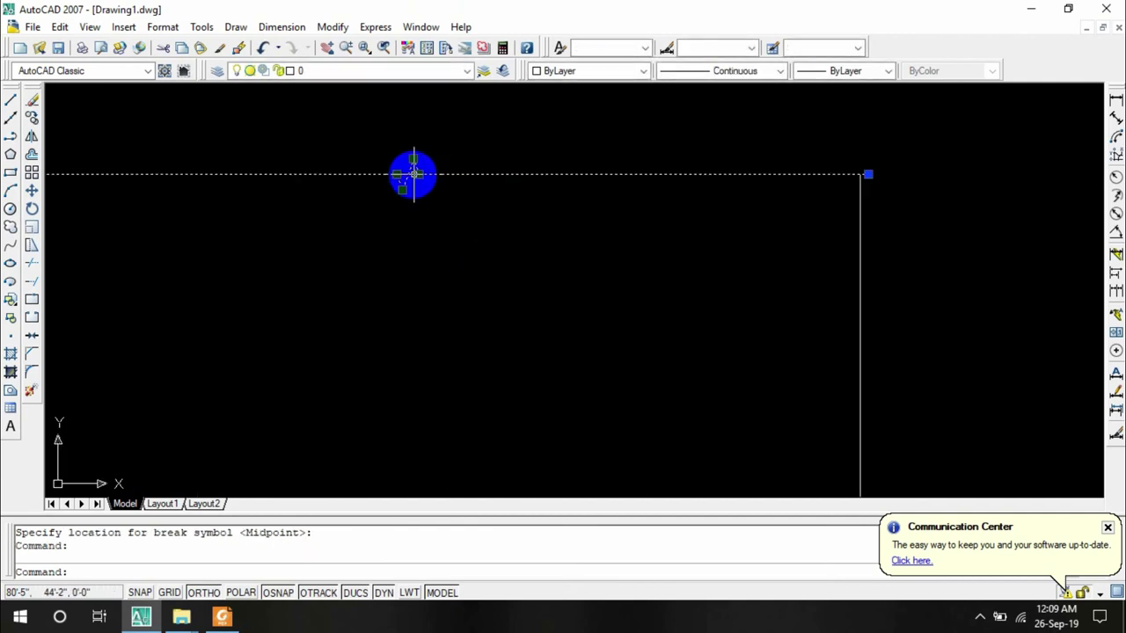
{"action": "left_click", "coordinate": [418, 160]}
{"action": "left_click", "coordinate": [412, 119]}
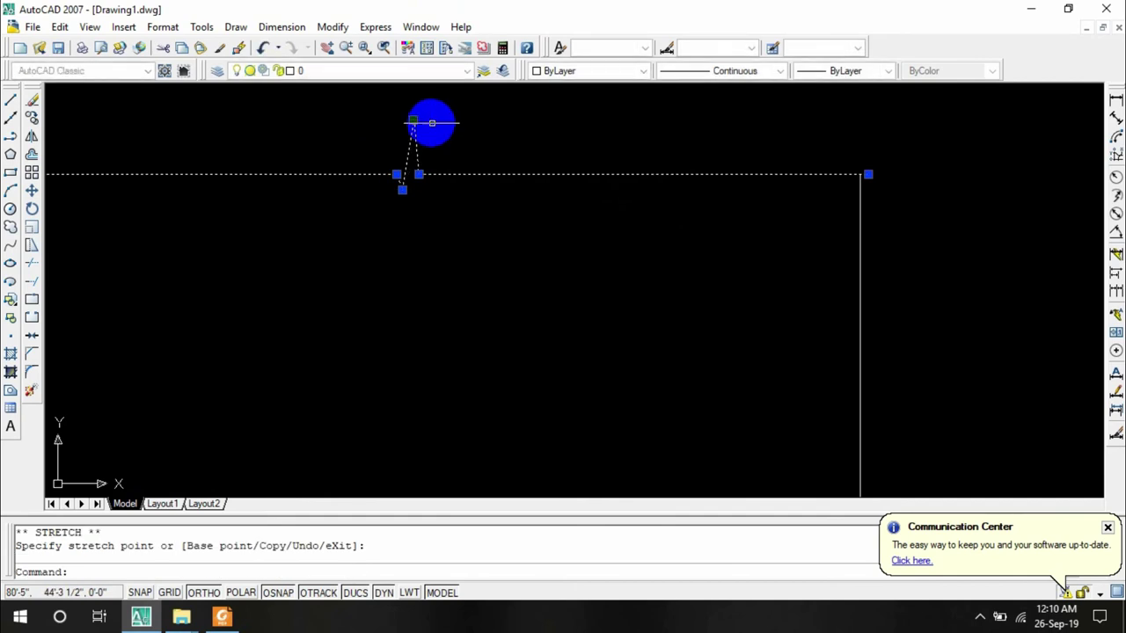
{"action": "left_click", "coordinate": [419, 174]}
{"action": "left_click", "coordinate": [444, 174]}
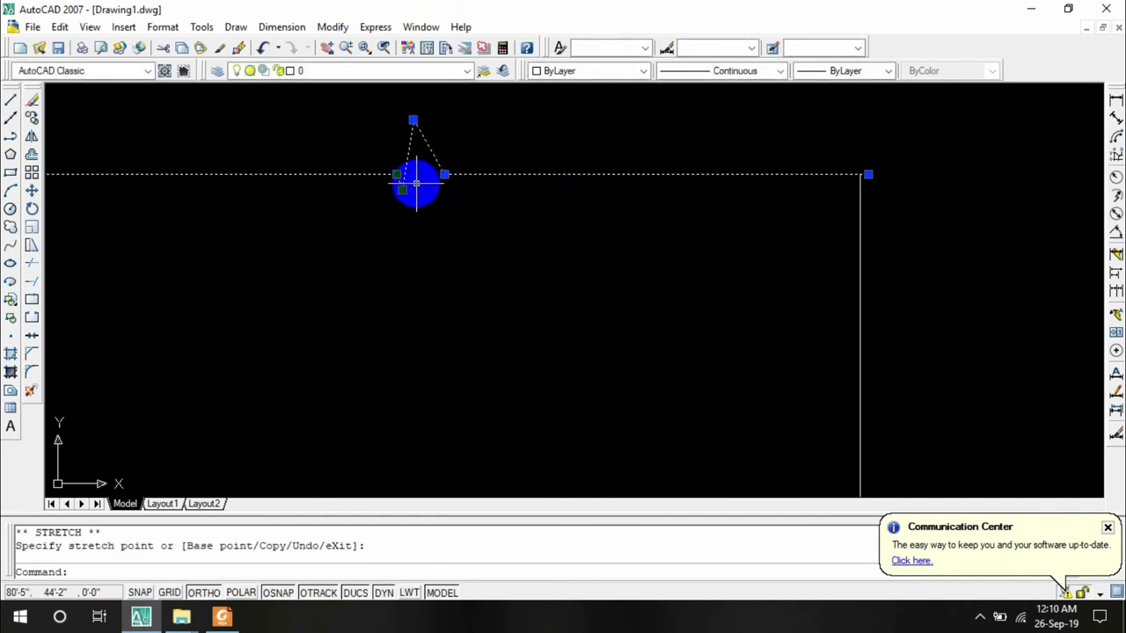
{"action": "left_click", "coordinate": [397, 174]}
{"action": "left_click", "coordinate": [373, 175]}
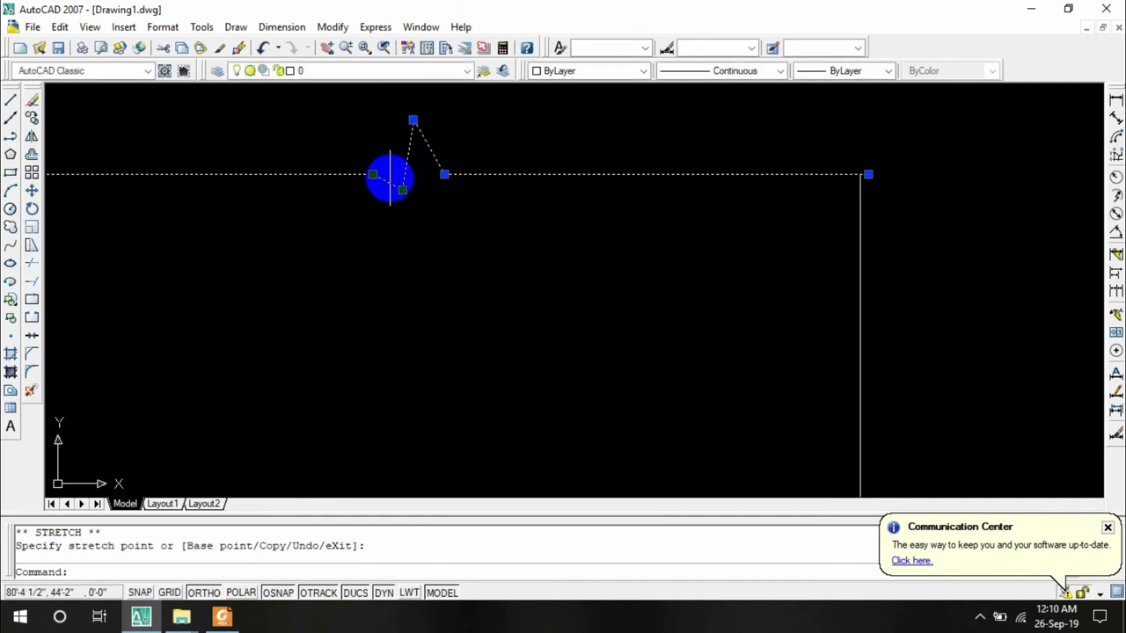
{"action": "left_click", "coordinate": [402, 189]}
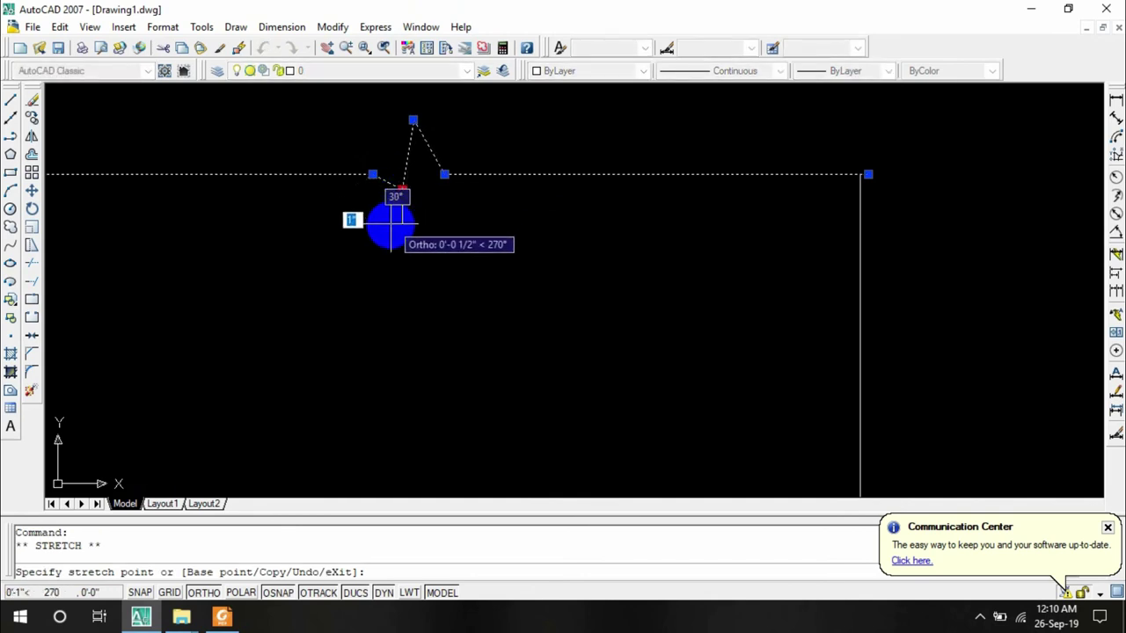
{"action": "left_click", "coordinate": [384, 237]}
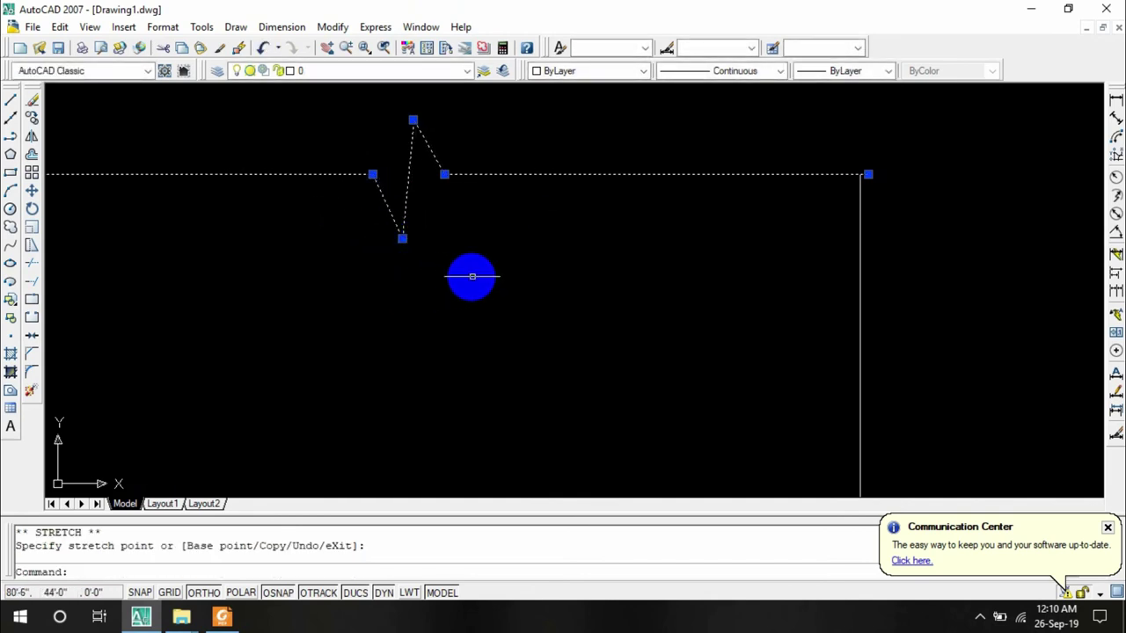
{"action": "key", "text": "Escape"}
Zoom out to the whole footing and bring up the reference PDF
{"action": "scroll", "coordinate": [528, 264], "scroll_direction": "down", "scroll_amount": 5}
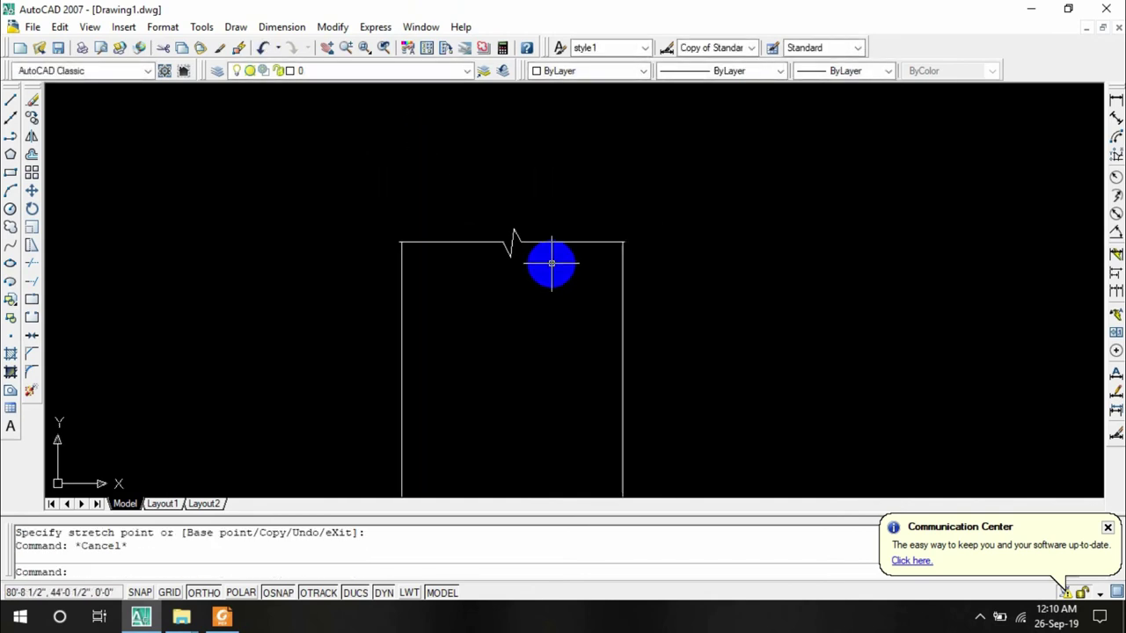
{"action": "middle_click_drag", "start_coordinate": [689, 304], "coordinate": [749, 202]}
{"action": "scroll", "coordinate": [760, 249], "scroll_direction": "down", "scroll_amount": 2}
{"action": "scroll", "coordinate": [799, 255], "scroll_direction": "down", "scroll_amount": 2}
{"action": "middle_click_drag", "start_coordinate": [801, 259], "coordinate": [727, 108]}
{"action": "scroll", "coordinate": [753, 202], "scroll_direction": "down", "scroll_amount": 2}
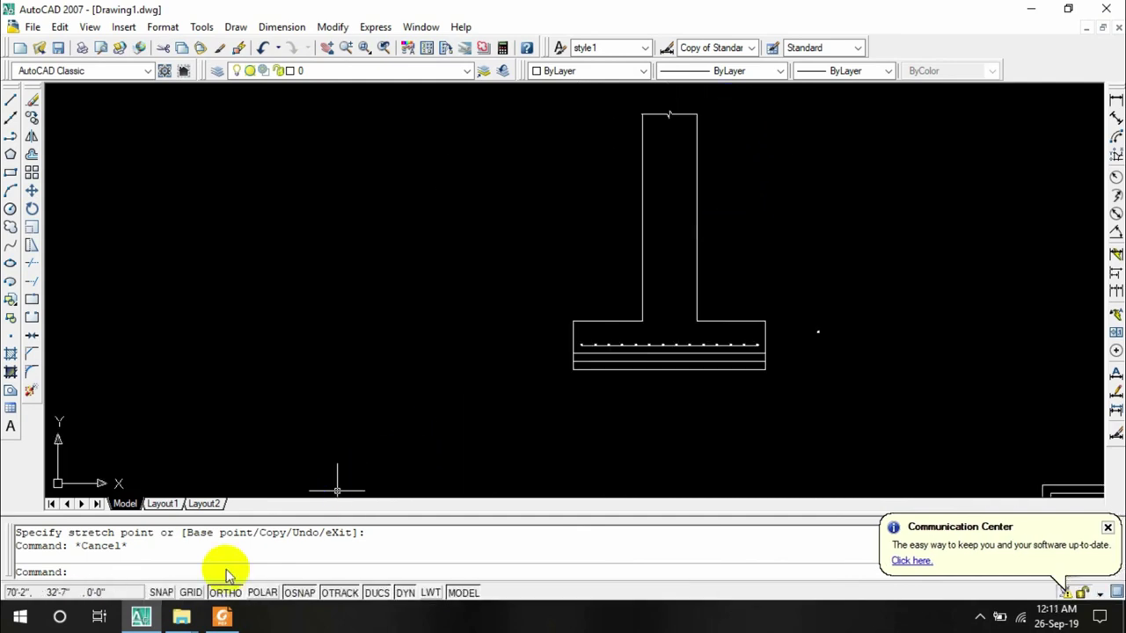
{"action": "left_click", "coordinate": [222, 618]}
{"action": "left_click_drag", "start_coordinate": [428, 492], "coordinate": [498, 423]}
{"action": "scroll", "coordinate": [671, 380], "scroll_direction": "down", "scroll_amount": 3}
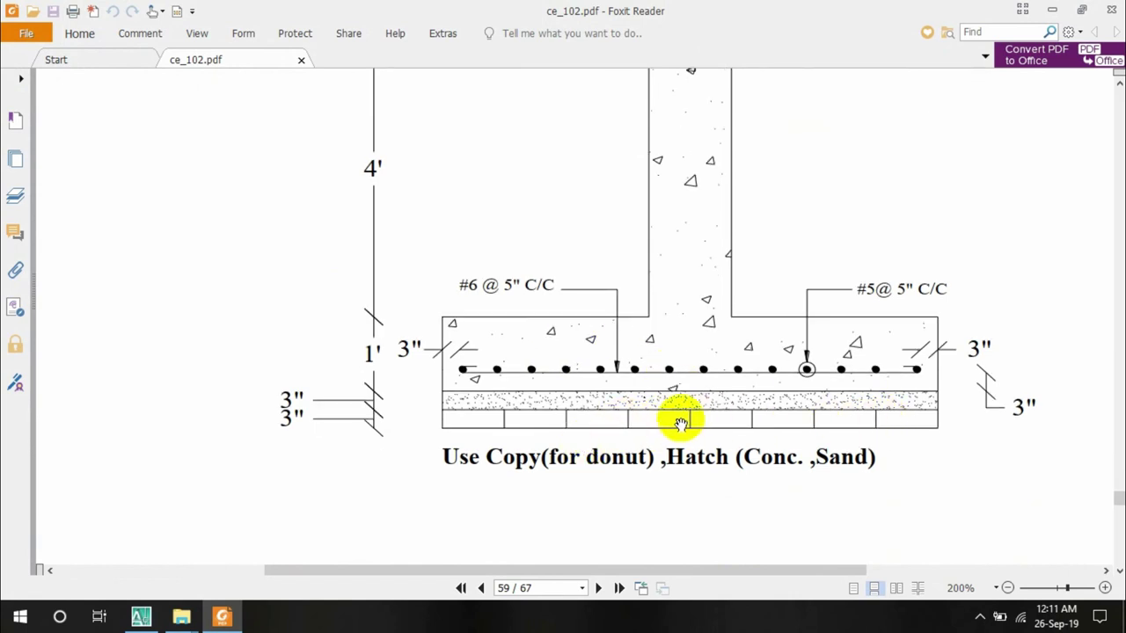
{"action": "left_click", "coordinate": [1053, 10]}
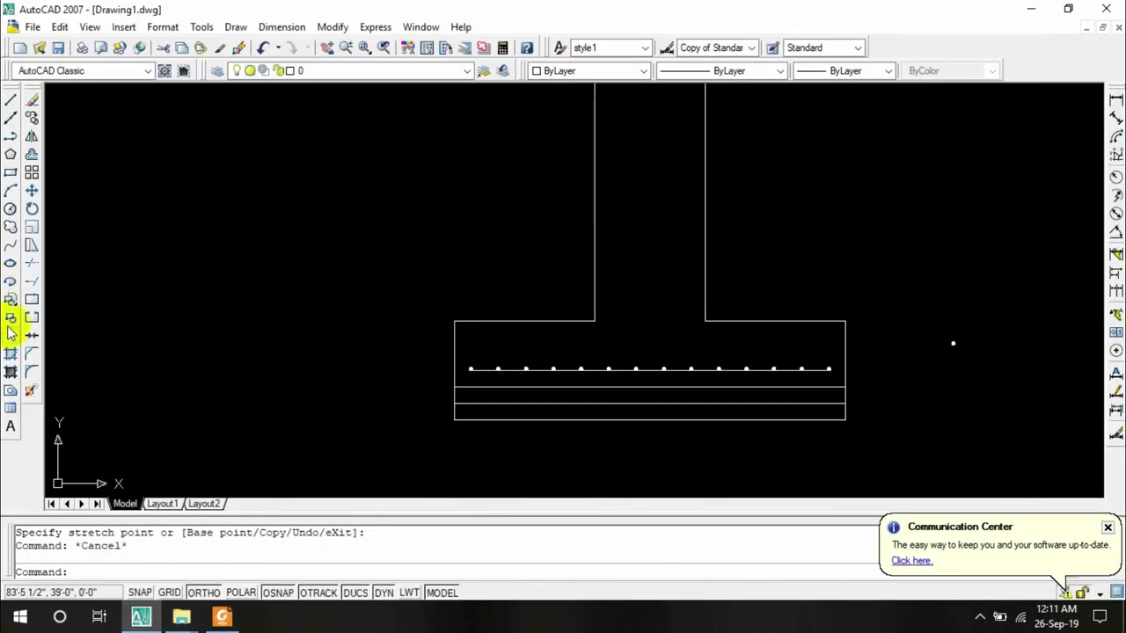
Choose the predefined AR-B816 brick pattern in Hatch and Gradient
{"action": "left_click", "coordinate": [10, 354]}
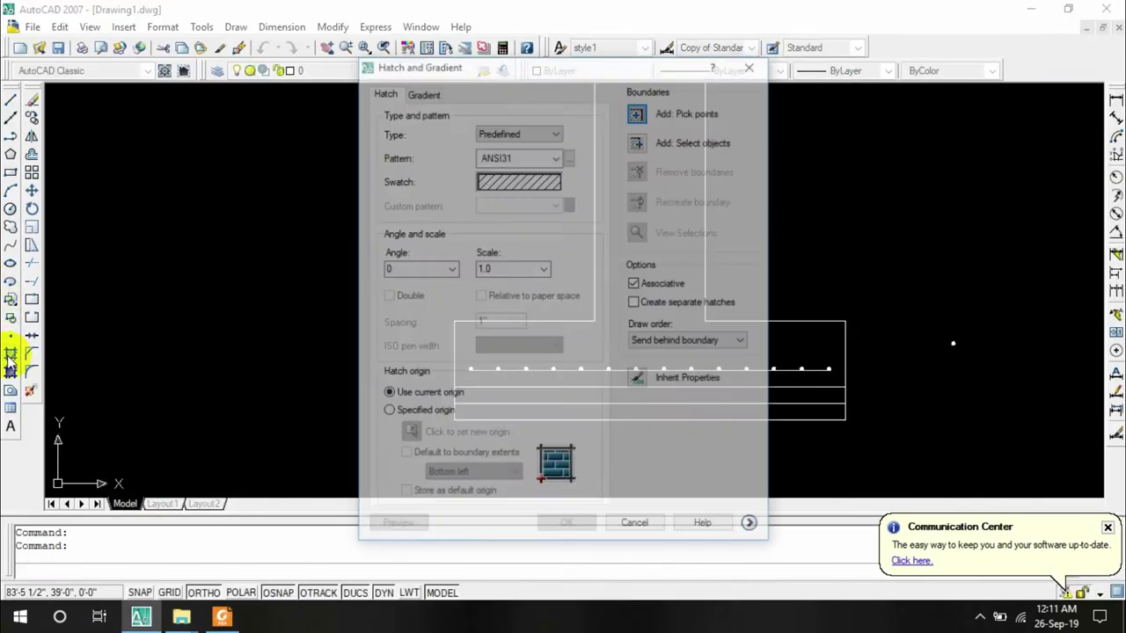
{"action": "left_click", "coordinate": [563, 156]}
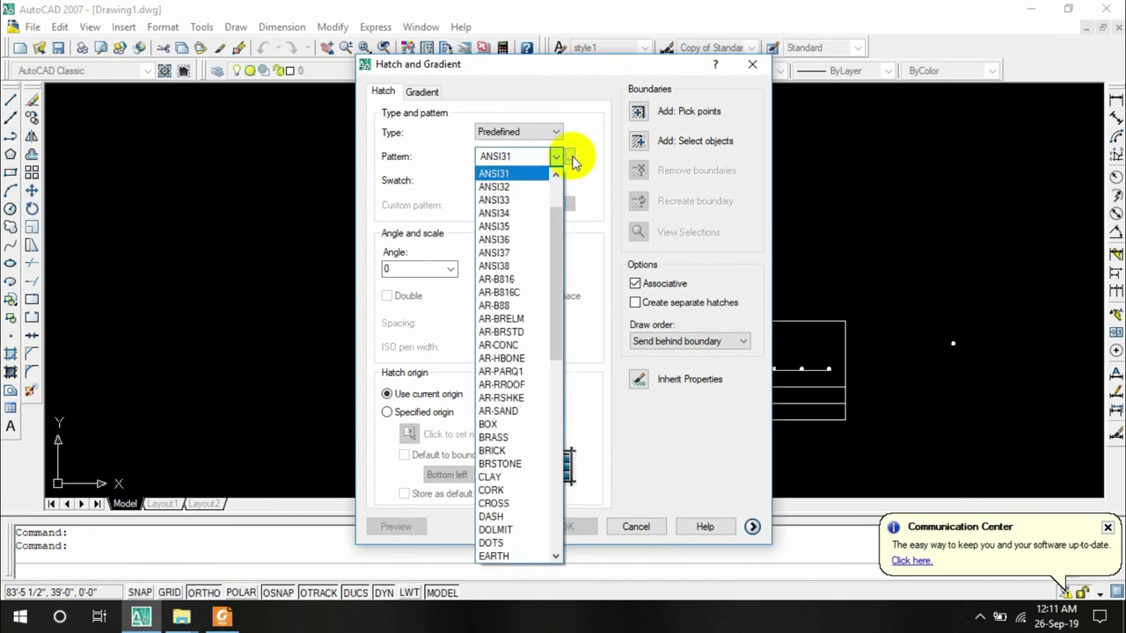
{"action": "left_click", "coordinate": [571, 157]}
{"action": "left_click", "coordinate": [569, 157]}
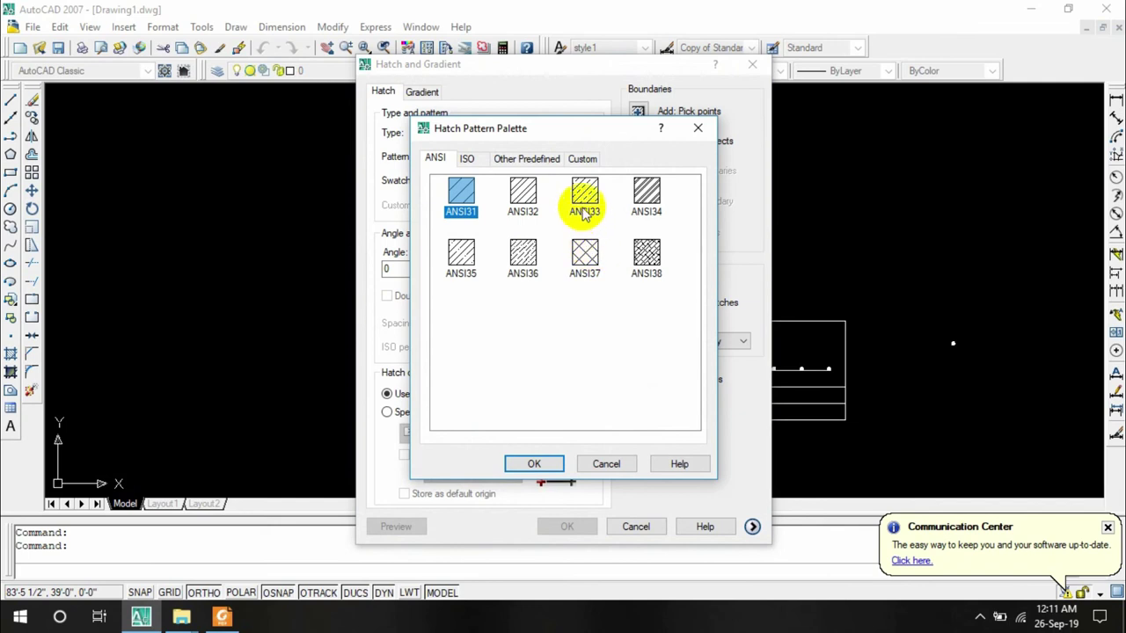
{"action": "left_click", "coordinate": [517, 161]}
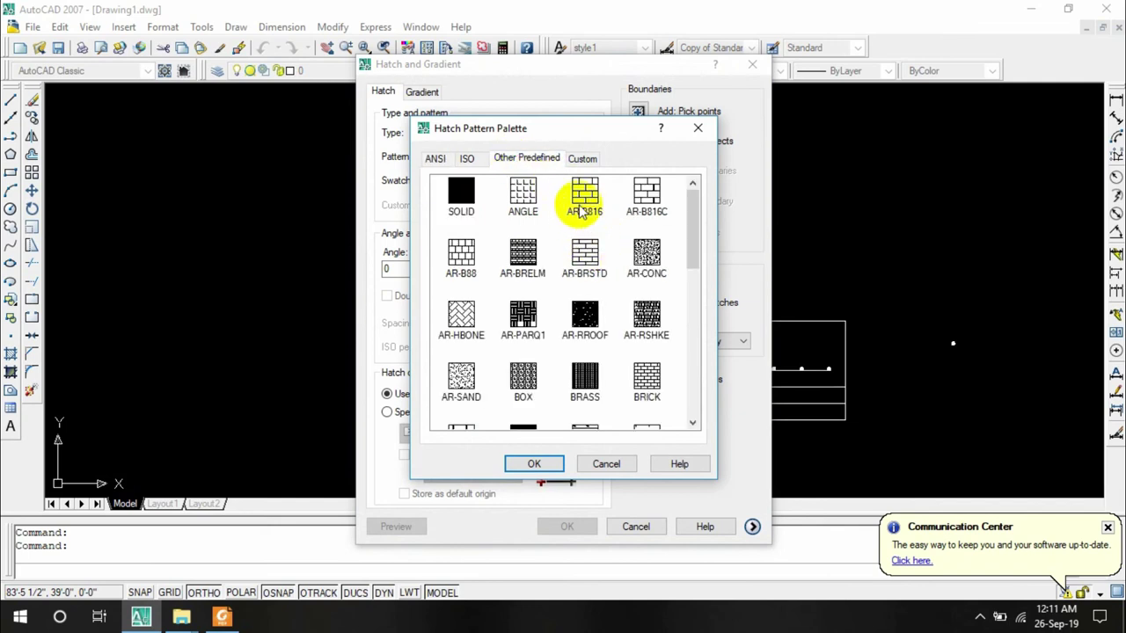
{"action": "left_click", "coordinate": [536, 465]}
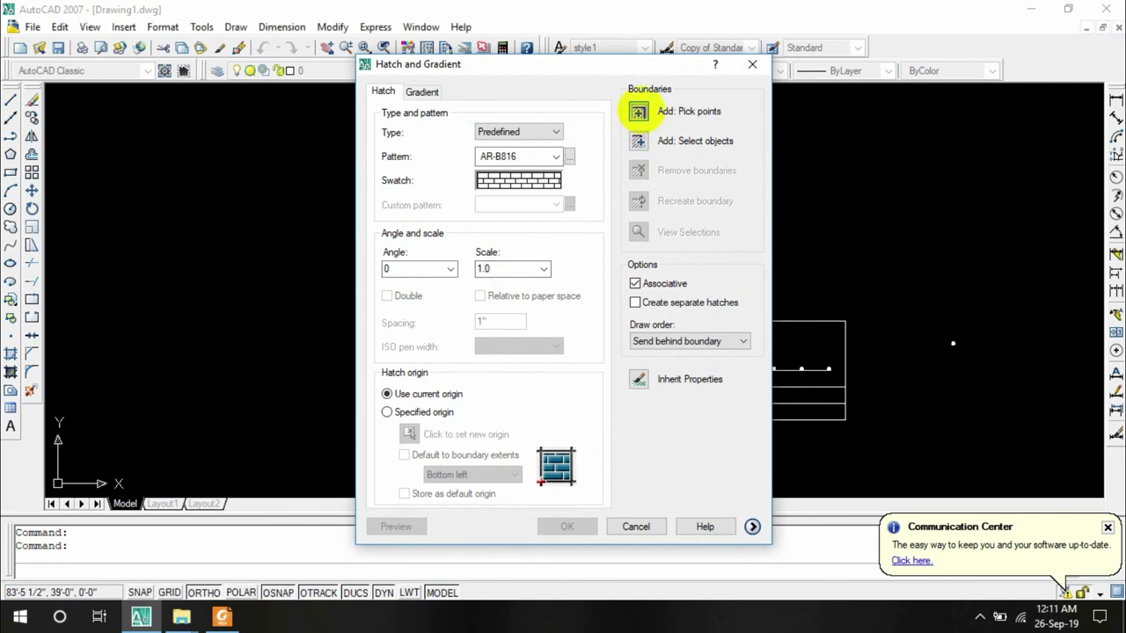
Pick the bottom strip, preview, and apply the AR-B816 hatch at scale 1.0
{"action": "left_click", "coordinate": [639, 112]}
{"action": "left_click", "coordinate": [637, 408]}
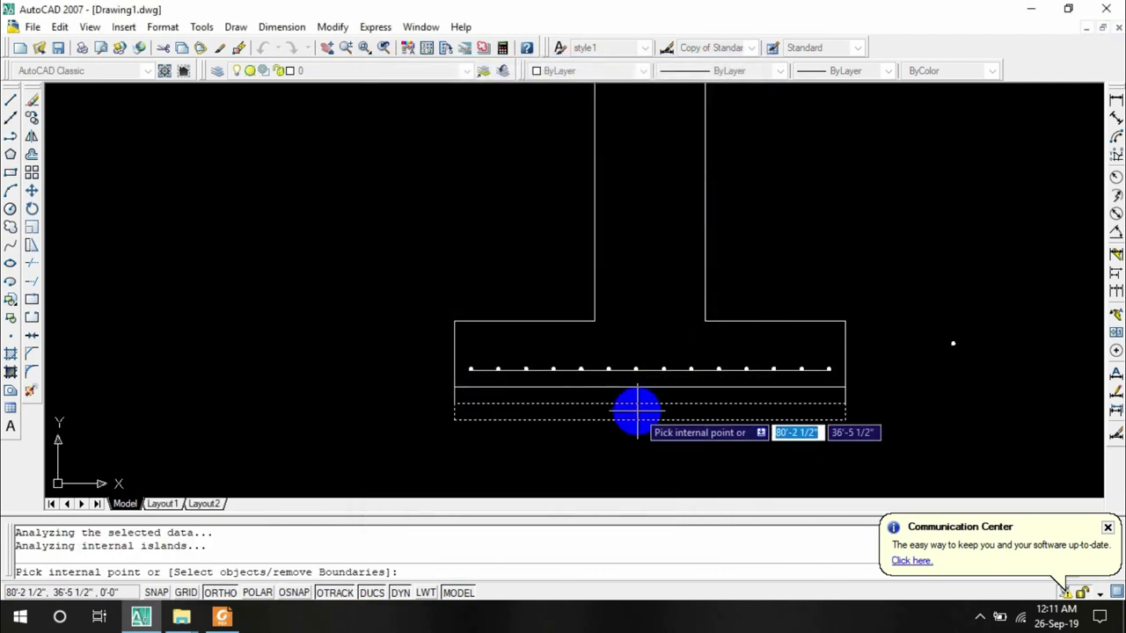
{"action": "key", "text": "Return"}
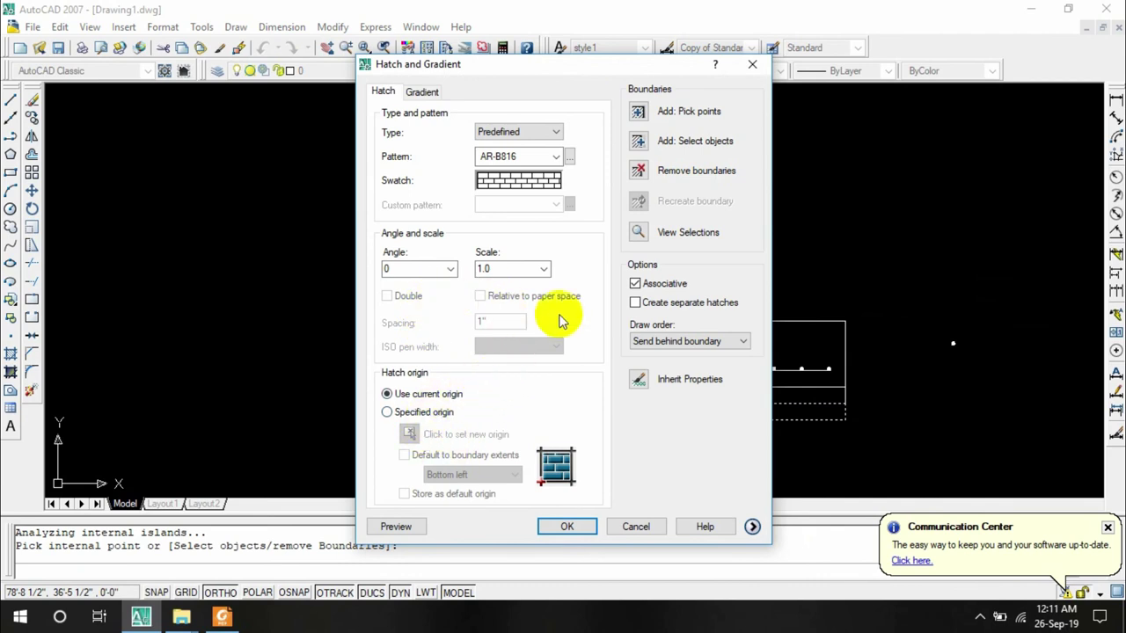
{"action": "left_click", "coordinate": [396, 527]}
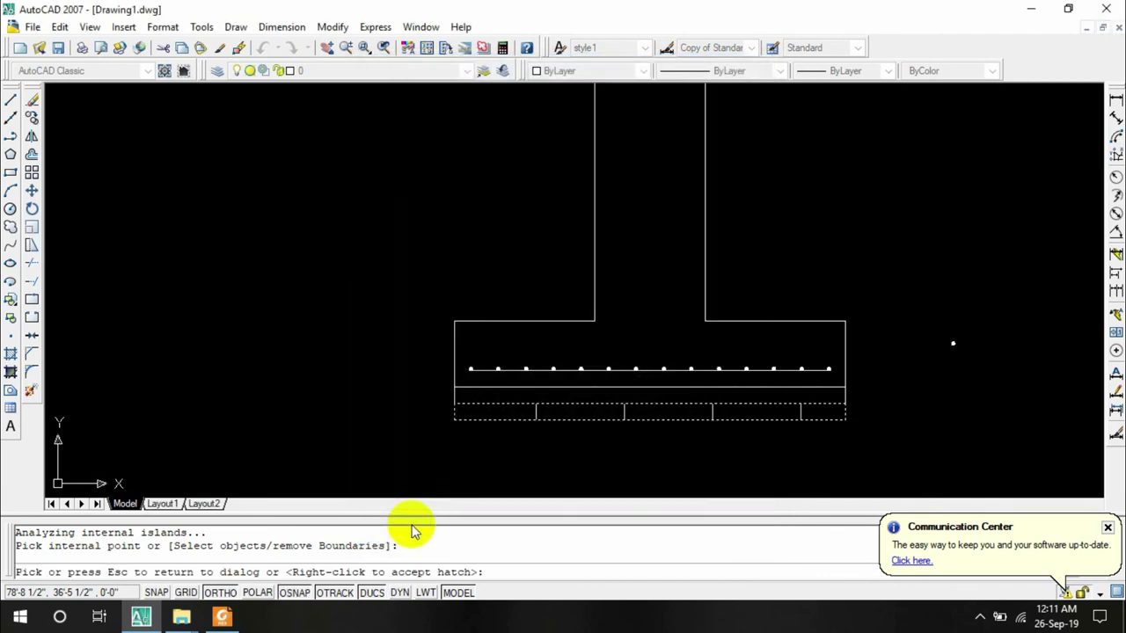
{"action": "mouse_move", "coordinate": [231, 620]}
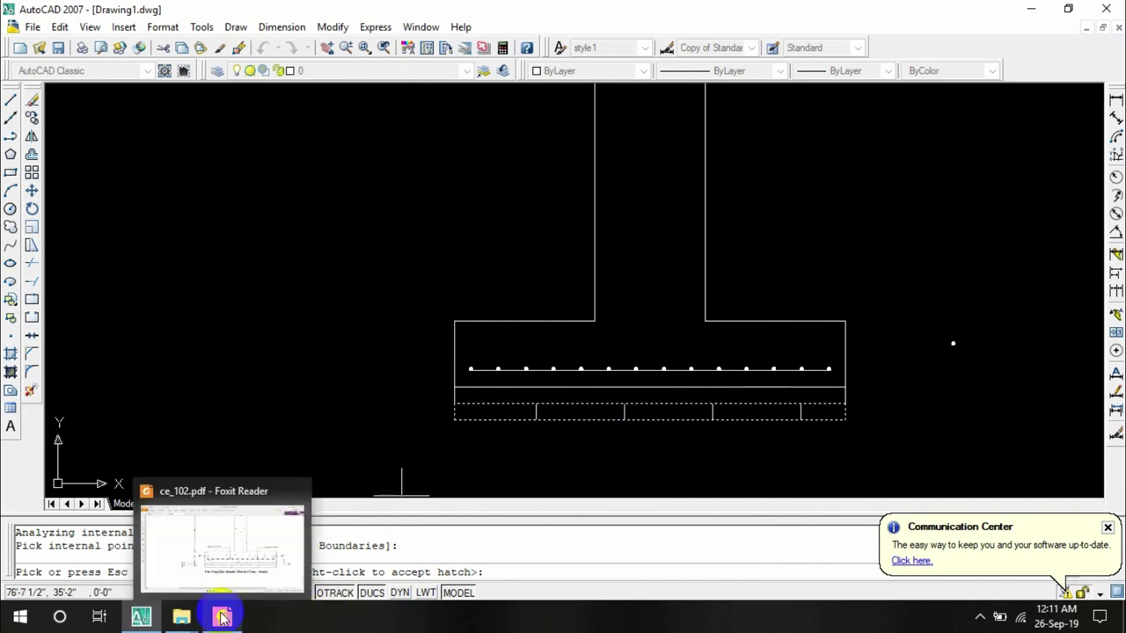
{"action": "key", "text": "Escape"}
{"action": "double_click", "coordinate": [502, 272]}
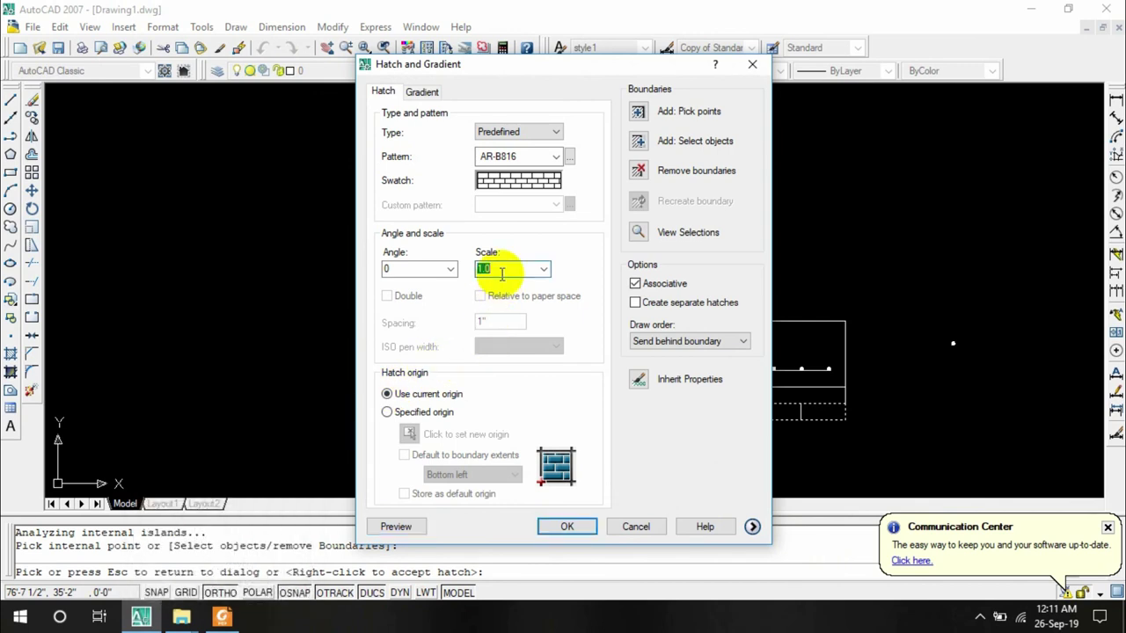
{"action": "left_click", "coordinate": [560, 525]}
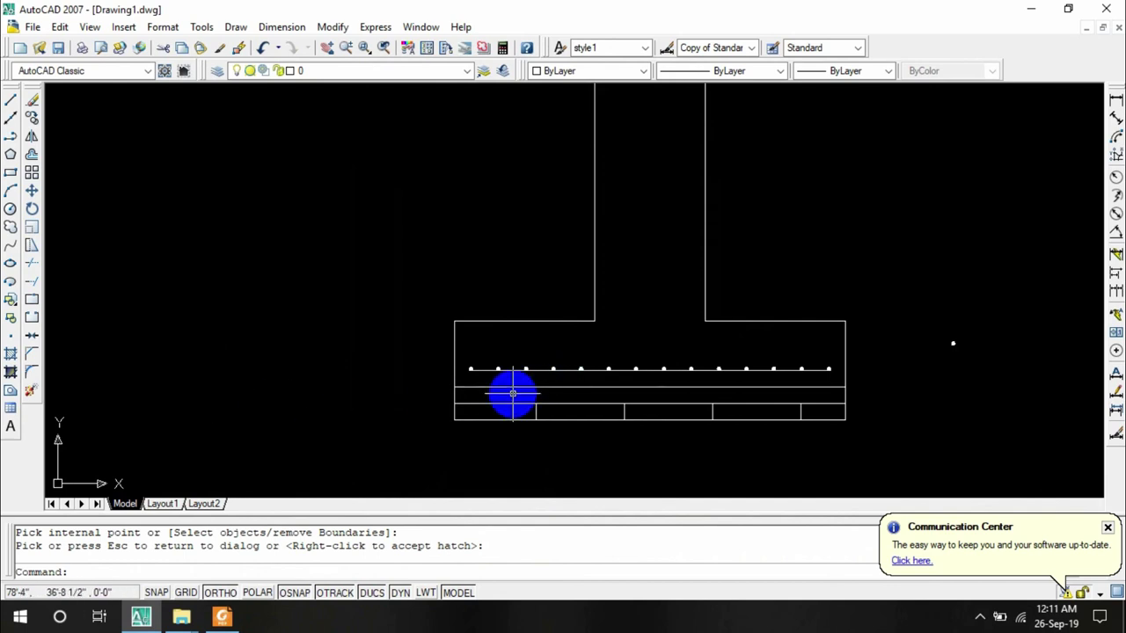
{"action": "left_click", "coordinate": [10, 354]}
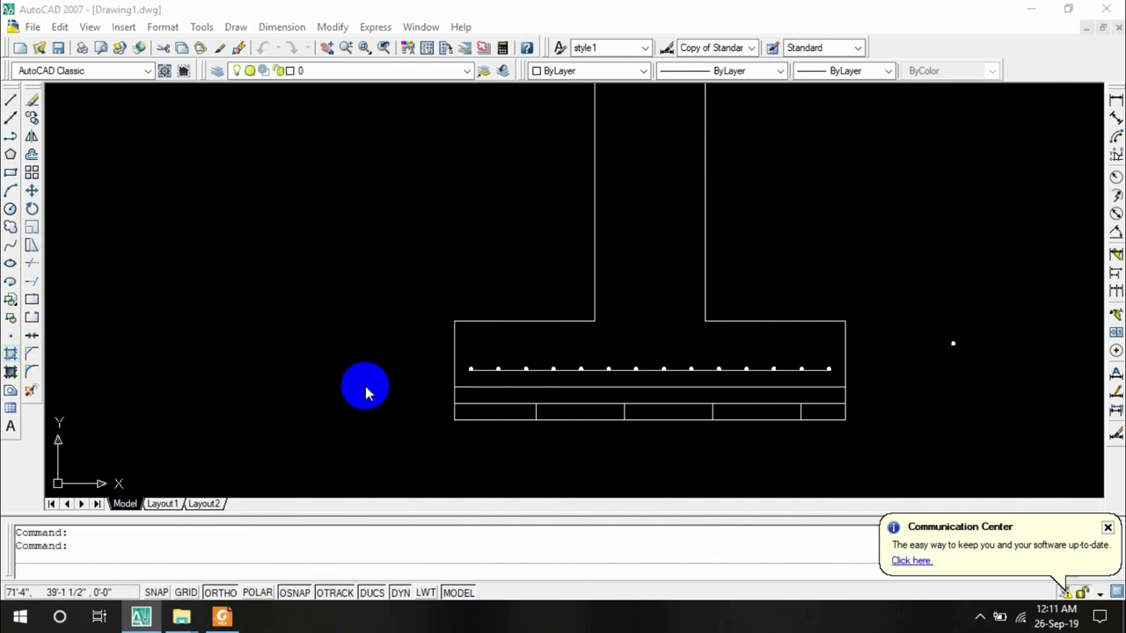
Pick the sand strip above the bricks and hatch it with AR-SAND after previewing
{"action": "left_click", "coordinate": [638, 112]}
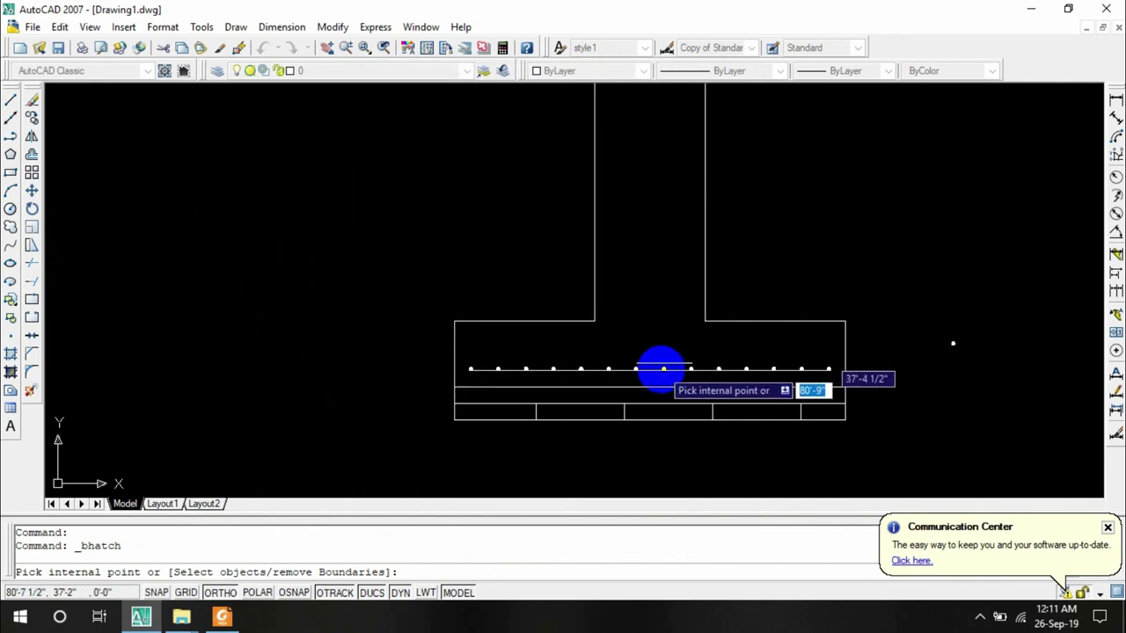
{"action": "key", "text": "Return"}
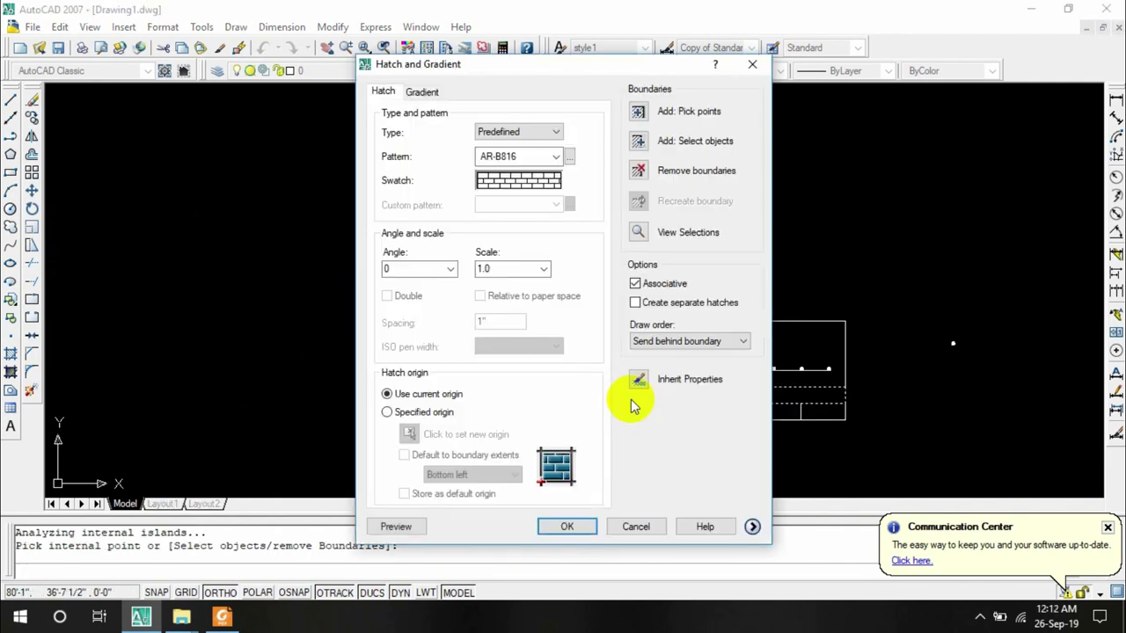
{"action": "left_click", "coordinate": [569, 157]}
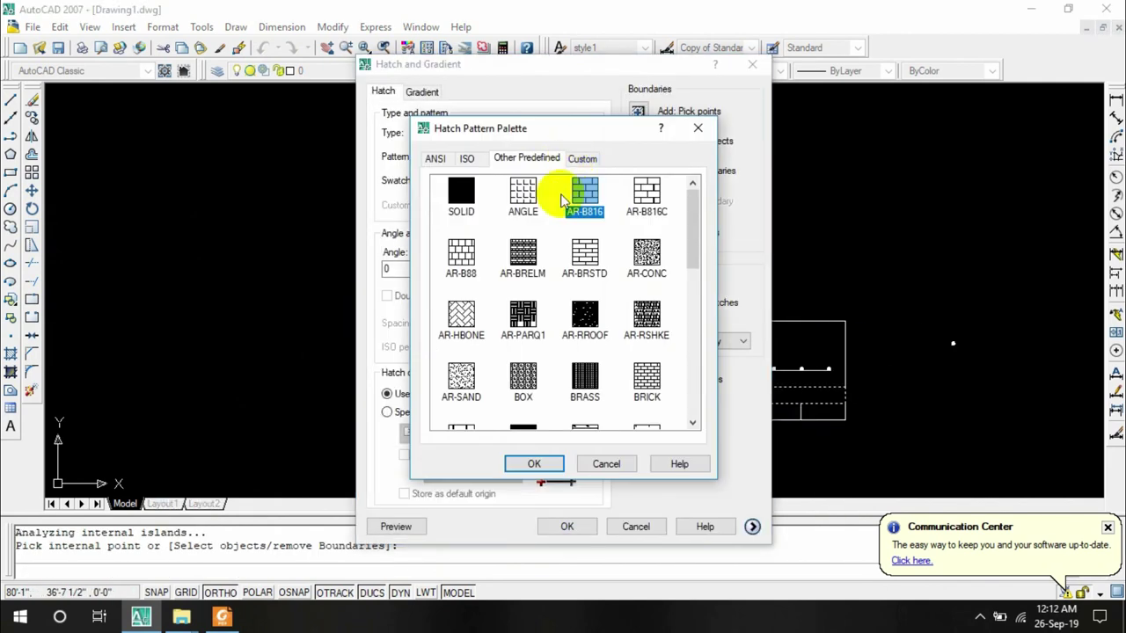
{"action": "left_click", "coordinate": [528, 463]}
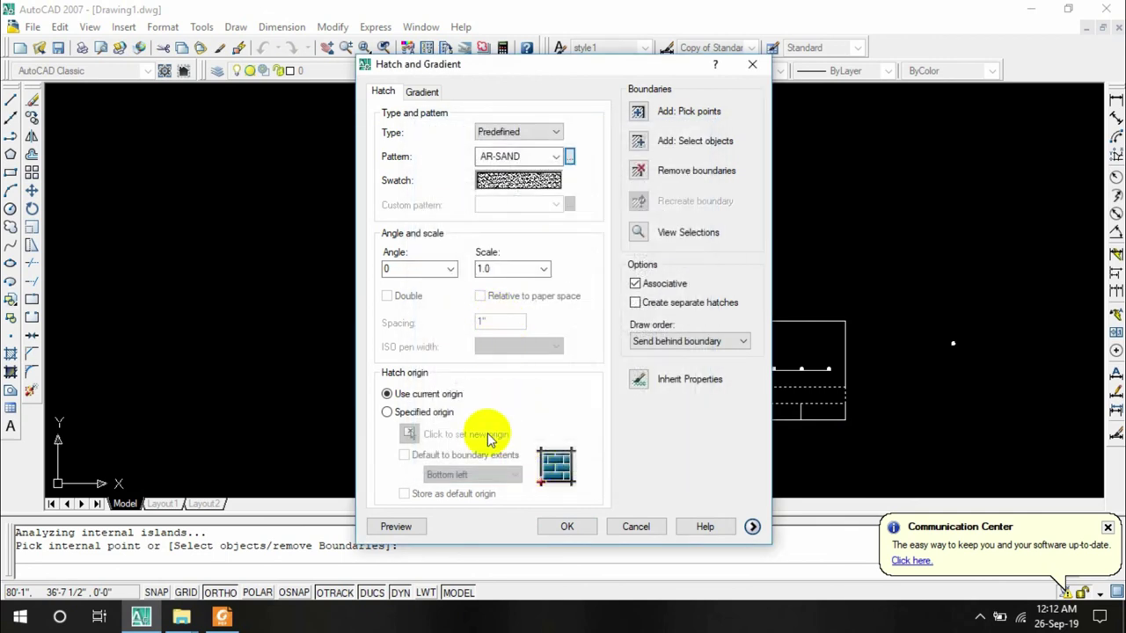
{"action": "left_click", "coordinate": [396, 527]}
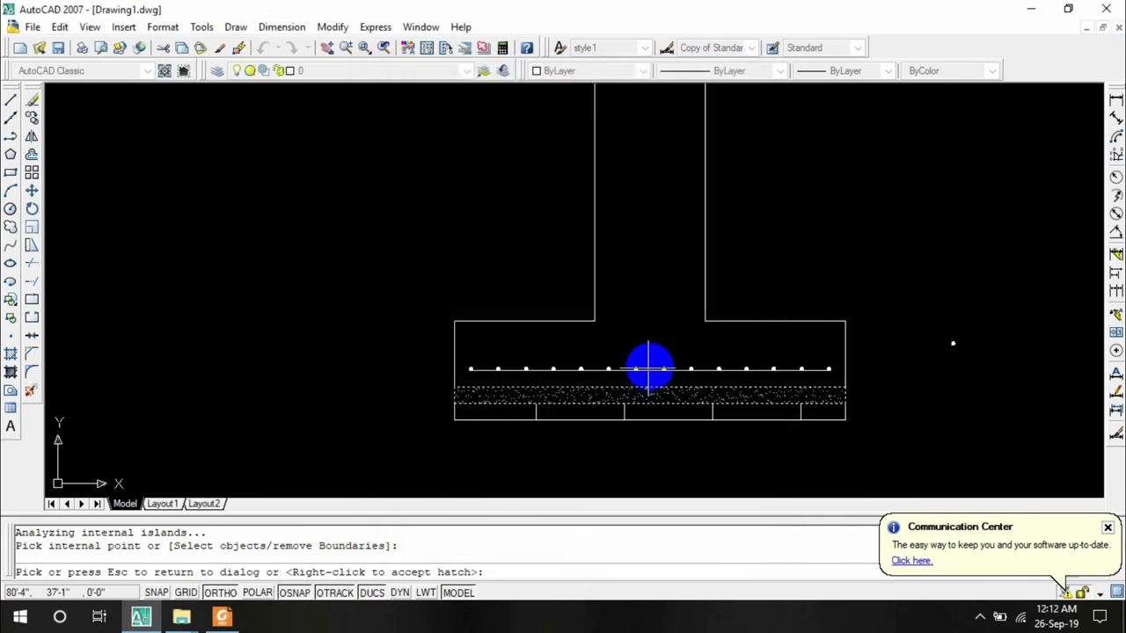
{"action": "right_click", "coordinate": [514, 427]}
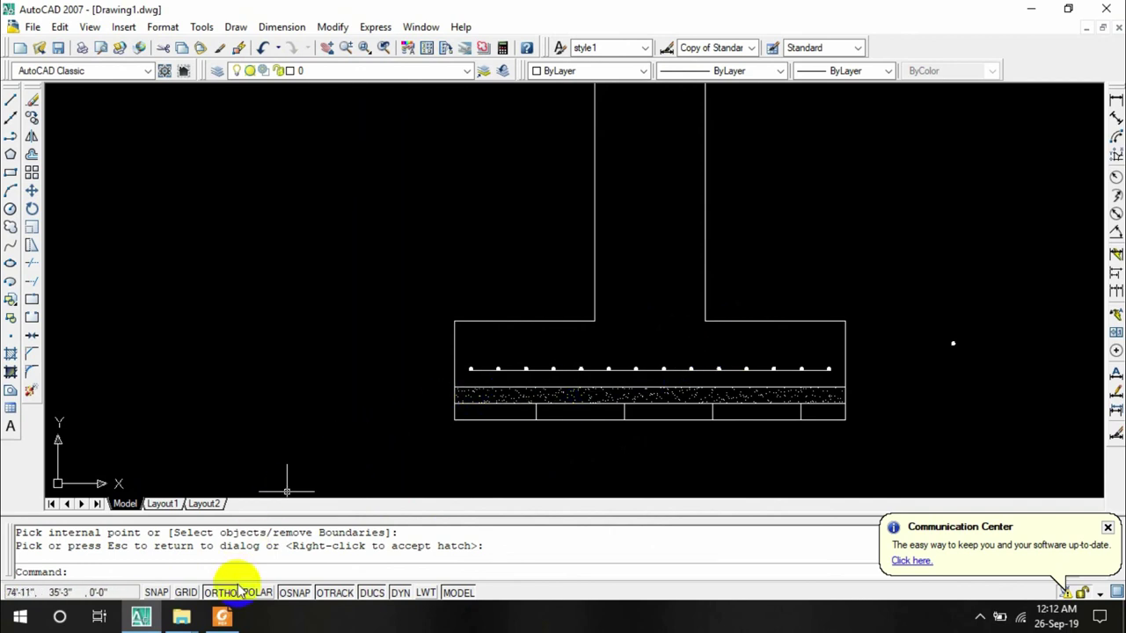
{"action": "left_click", "coordinate": [222, 618]}
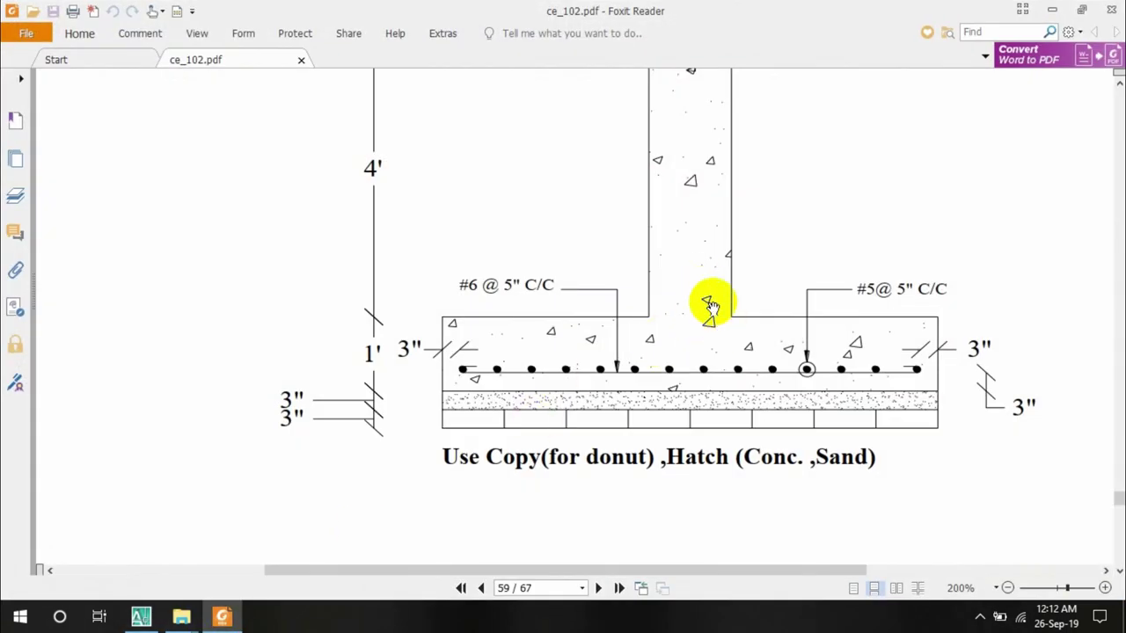
{"action": "left_click", "coordinate": [141, 617]}
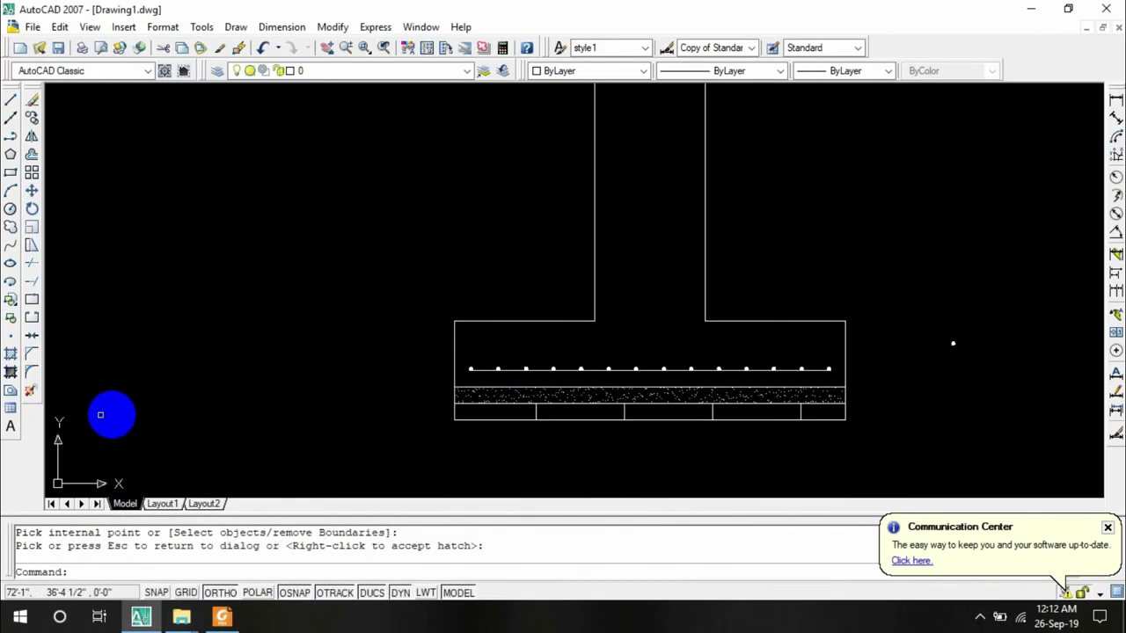
Start a hatch inside the column and footing with the AR-CONC concrete pattern and preview it
{"action": "left_click", "coordinate": [11, 354]}
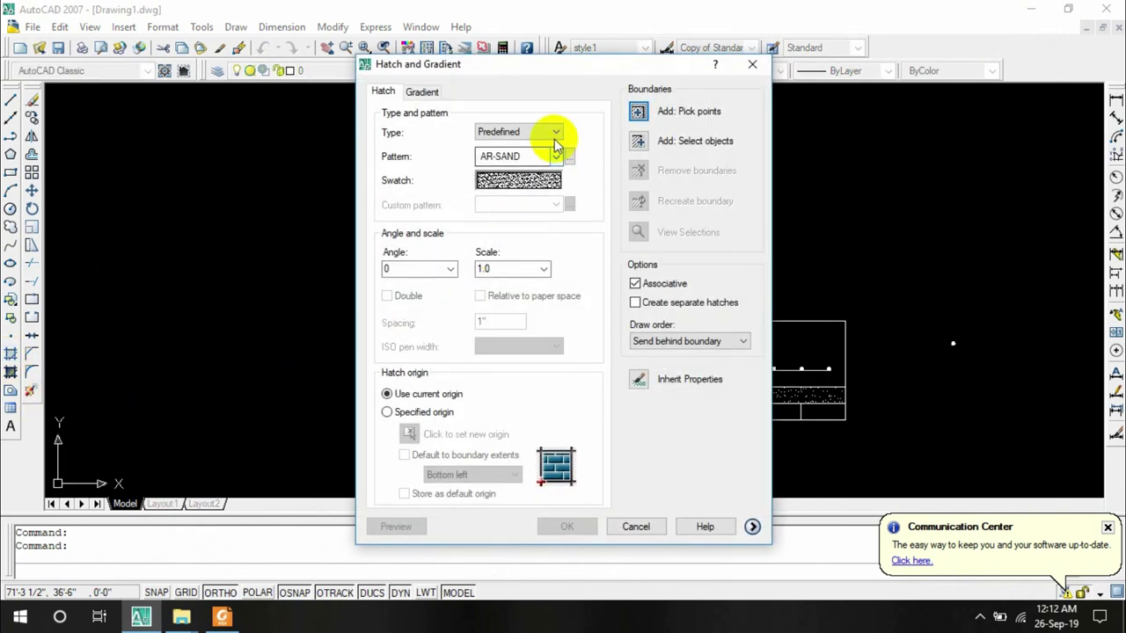
{"action": "left_click", "coordinate": [639, 115]}
{"action": "left_click", "coordinate": [639, 304]}
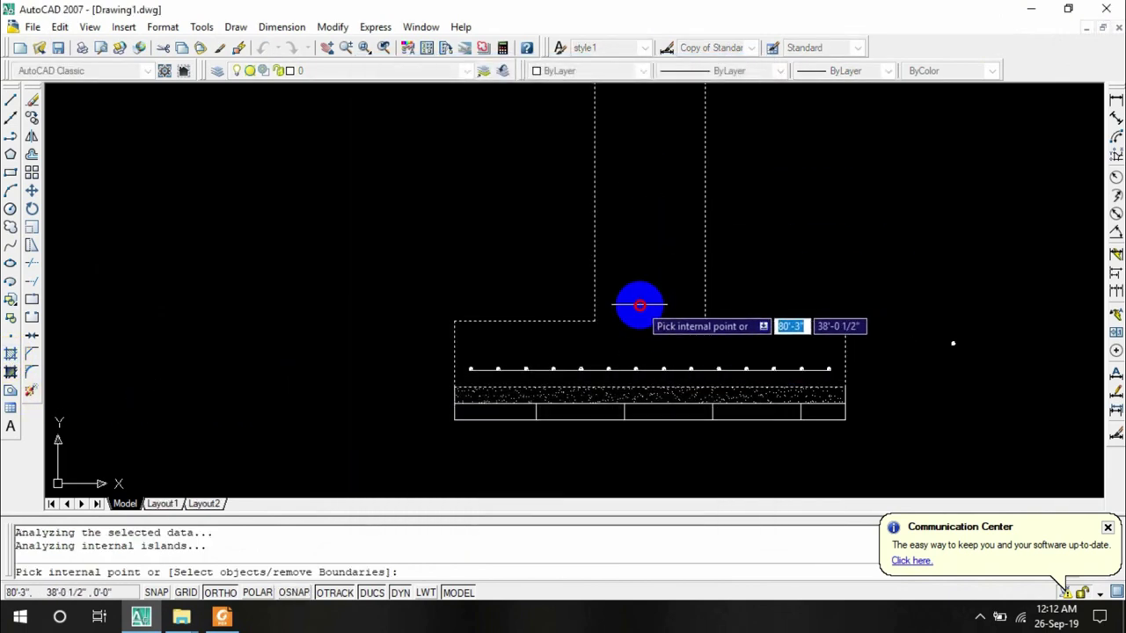
{"action": "key", "text": "Return"}
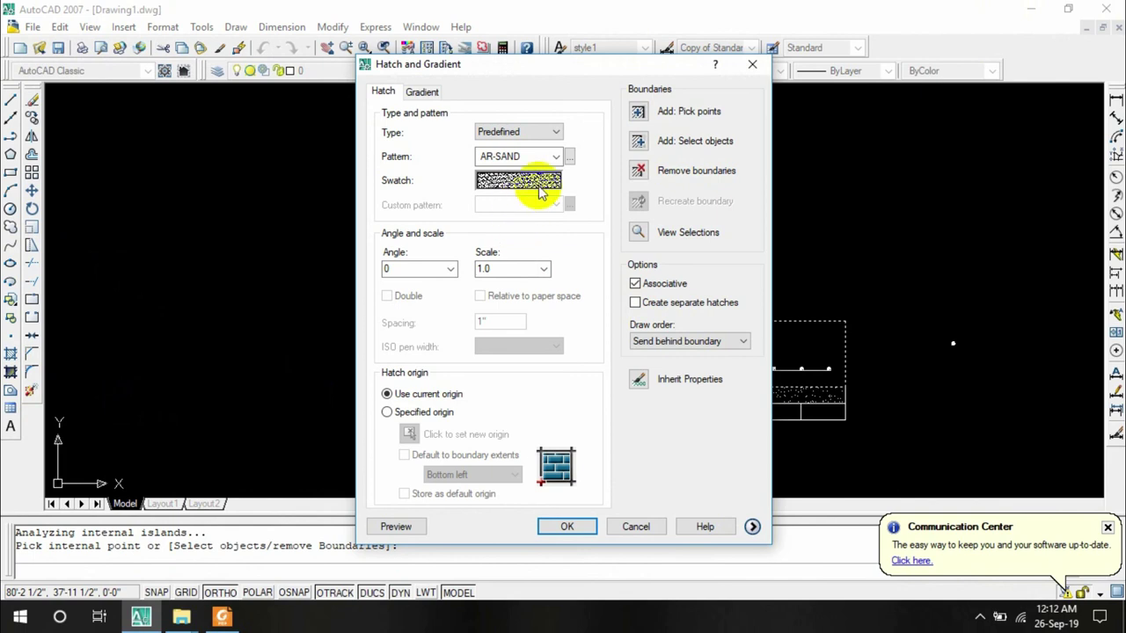
{"action": "left_click", "coordinate": [570, 156]}
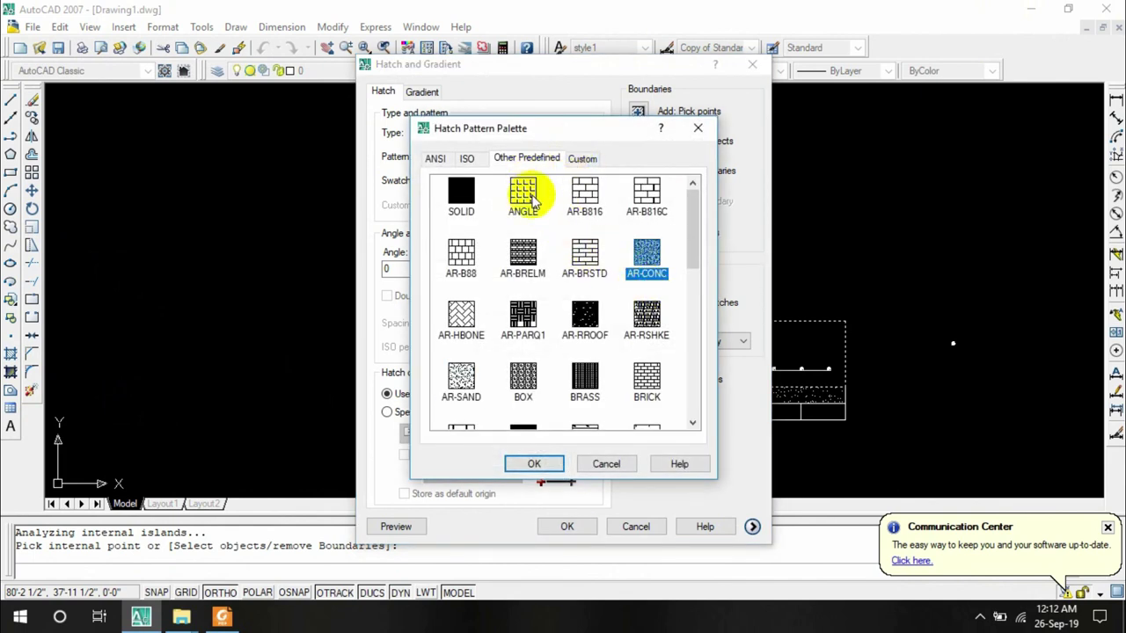
{"action": "left_click", "coordinate": [534, 465]}
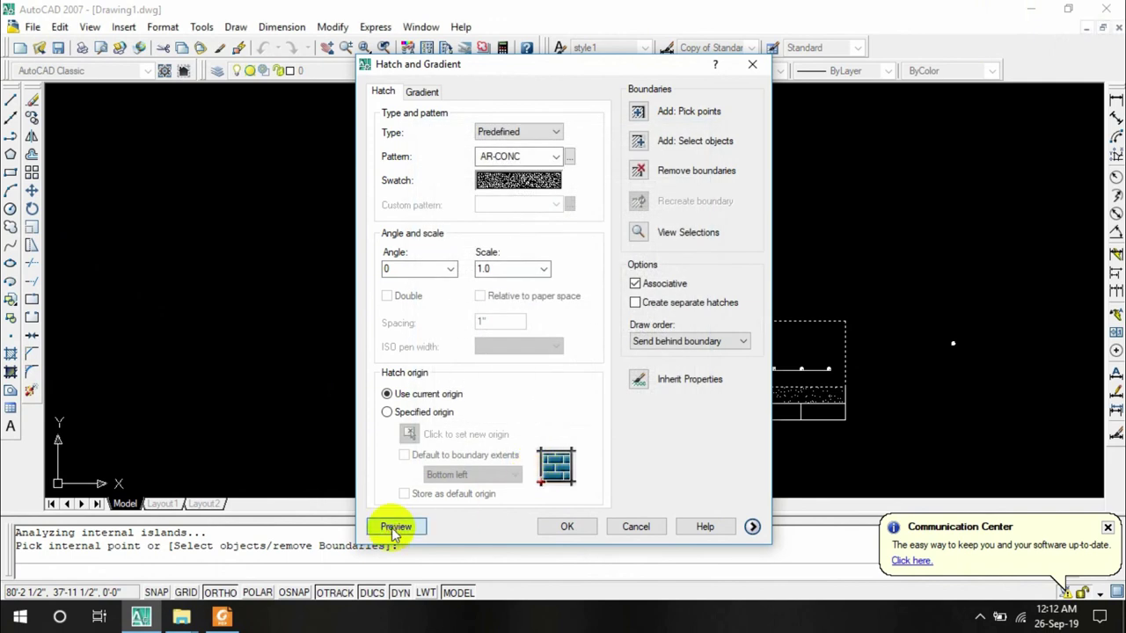
{"action": "left_click", "coordinate": [395, 527]}
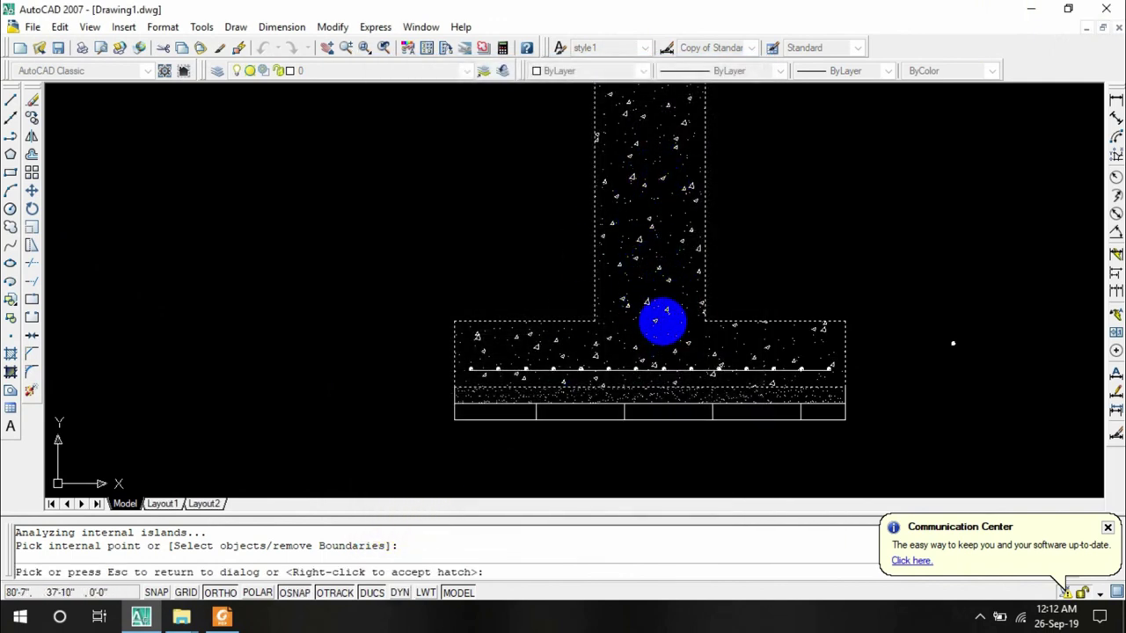
Set the AR-CONC hatch scale to 3, preview it again and accept
{"action": "left_click", "coordinate": [664, 311]}
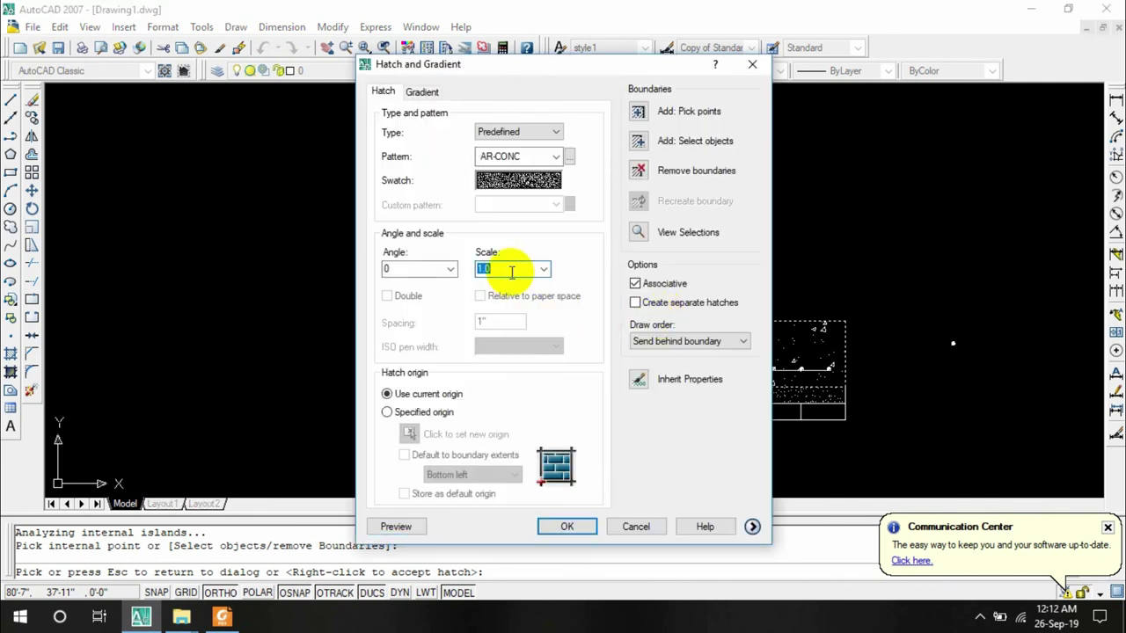
{"action": "left_click", "coordinate": [396, 526]}
{"action": "scroll", "coordinate": [702, 284], "scroll_direction": "down", "scroll_amount": 3}
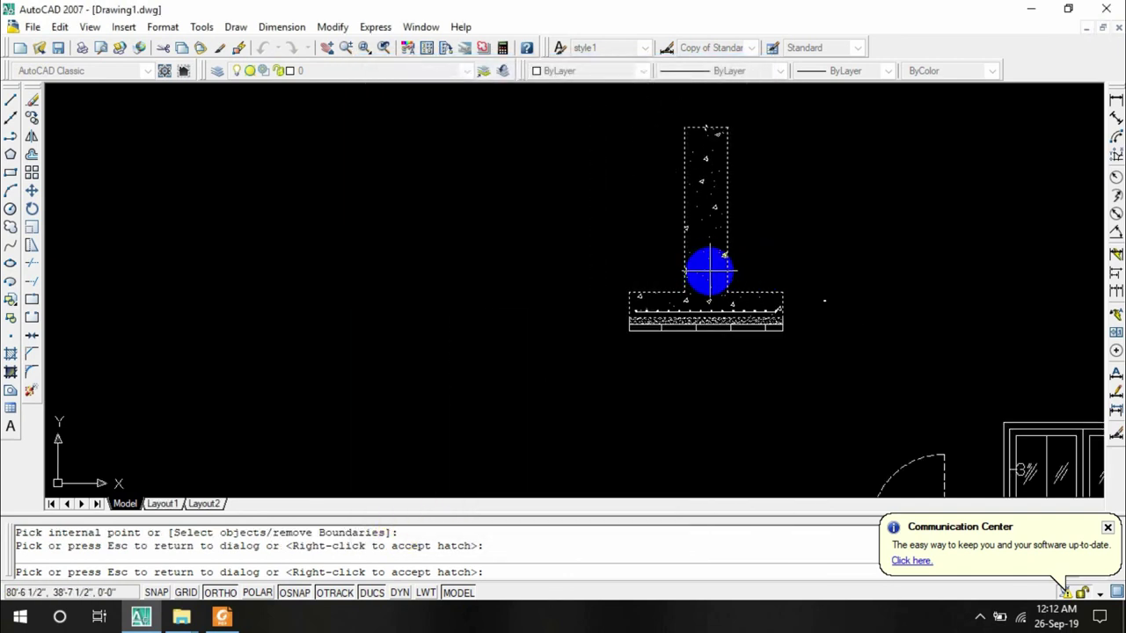
{"action": "right_click", "coordinate": [709, 271]}
Recentre the view on the hatched footing and bring up the reference footing PDF
{"action": "scroll", "coordinate": [790, 262], "scroll_direction": "up", "scroll_amount": 4}
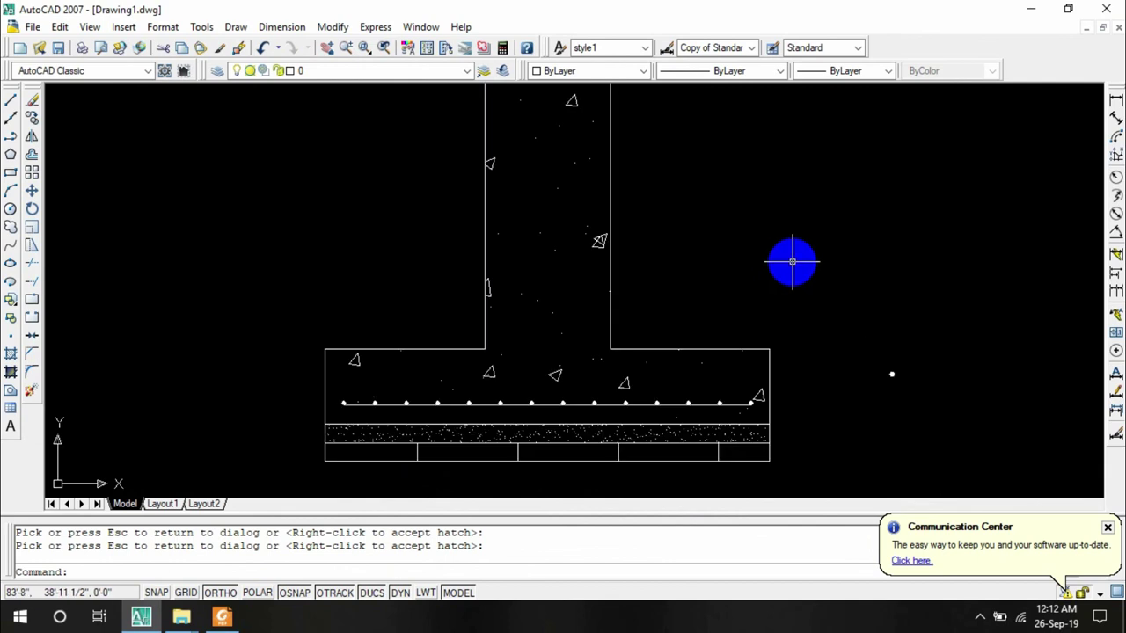
{"action": "scroll", "coordinate": [792, 261], "scroll_direction": "down", "scroll_amount": 4}
{"action": "middle_click_drag", "start_coordinate": [809, 241], "coordinate": [791, 294]}
{"action": "scroll", "coordinate": [766, 303], "scroll_direction": "up", "scroll_amount": 3}
{"action": "scroll", "coordinate": [766, 303], "scroll_direction": "down", "scroll_amount": 2}
{"action": "left_click", "coordinate": [222, 619]}
{"action": "middle_click", "coordinate": [800, 243]}
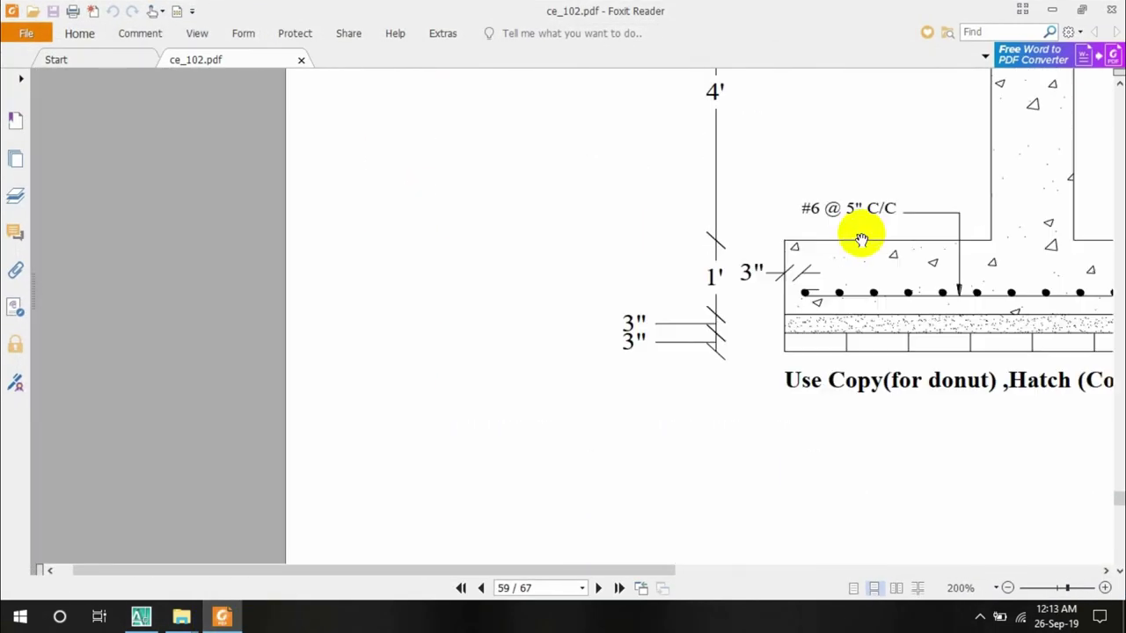
{"action": "left_click_drag", "start_coordinate": [859, 236], "coordinate": [535, 352]}
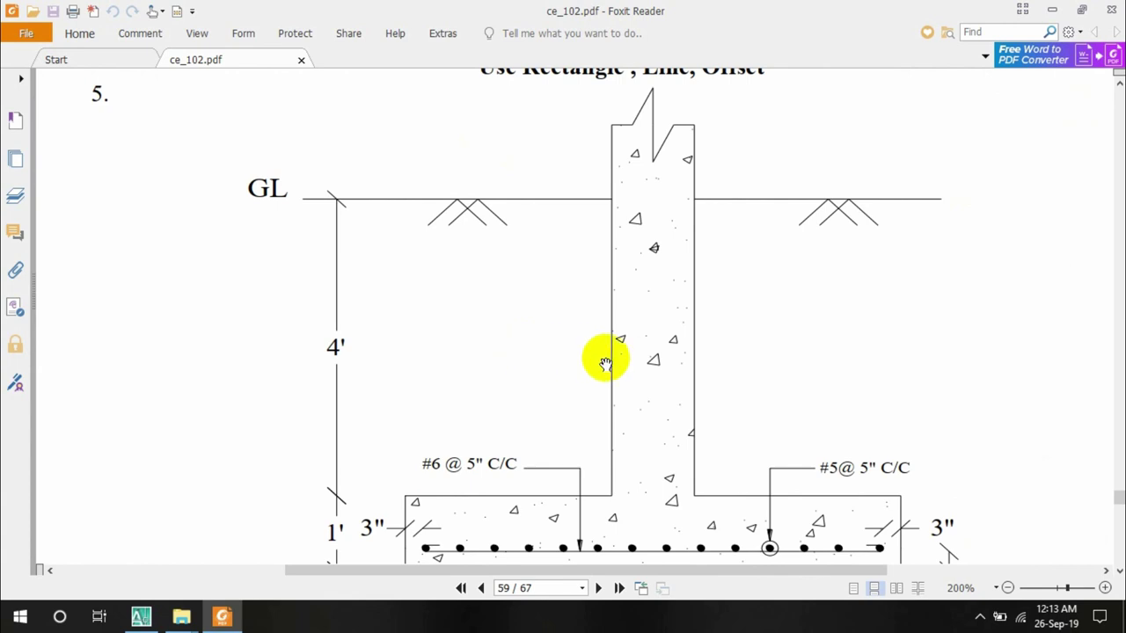
{"action": "scroll", "coordinate": [671, 251], "scroll_direction": "up", "scroll_amount": 2}
{"action": "scroll", "coordinate": [671, 261], "scroll_direction": "down", "scroll_amount": 4}
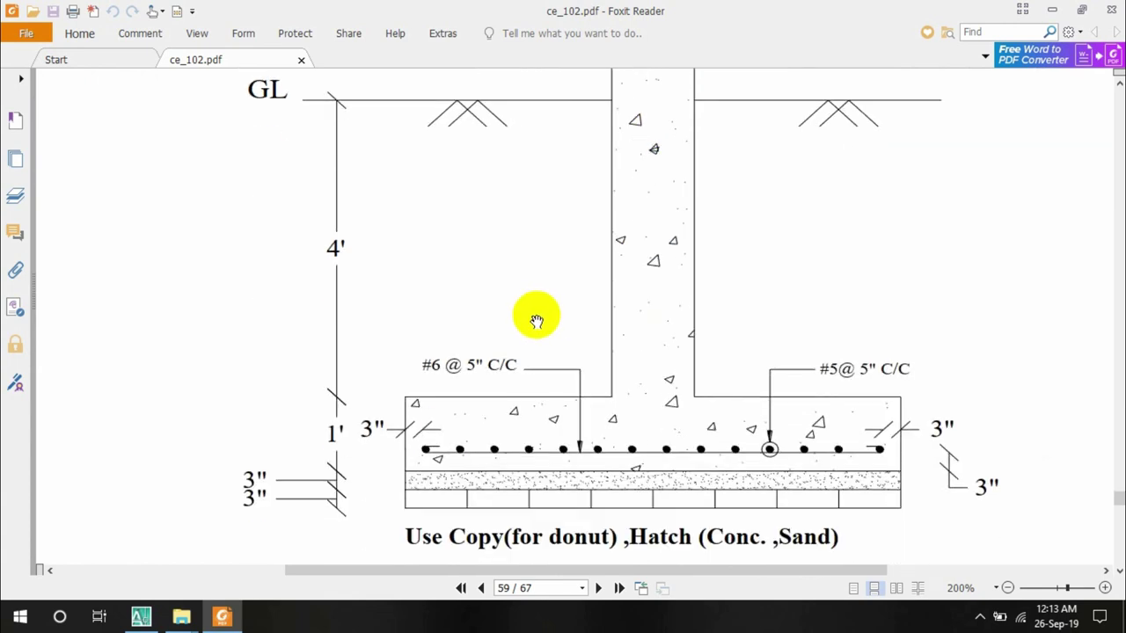
{"action": "scroll", "coordinate": [527, 313], "scroll_direction": "up", "scroll_amount": 1}
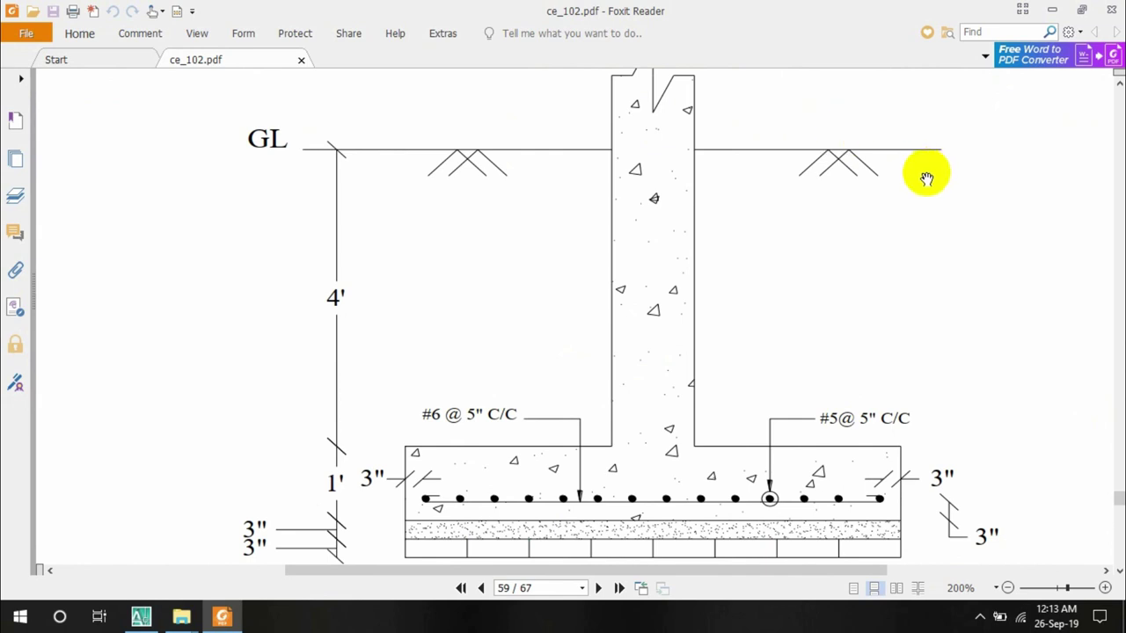
{"action": "left_click", "coordinate": [1054, 9]}
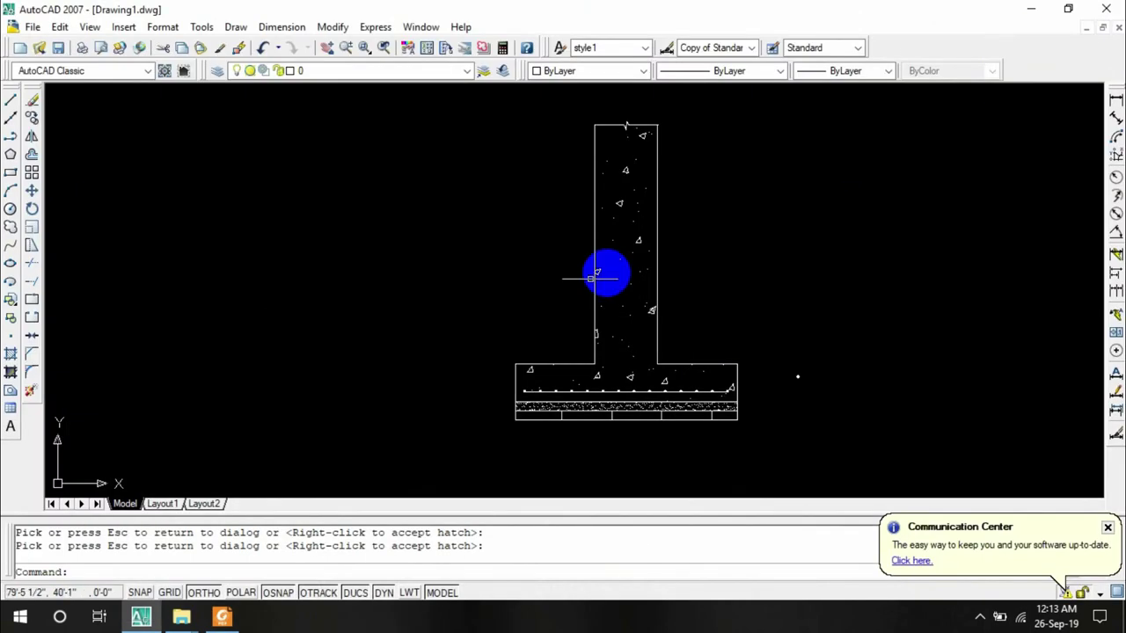
Draw a 5' vertical guide line up from the footing's top-left corner
{"action": "left_click", "coordinate": [10, 101]}
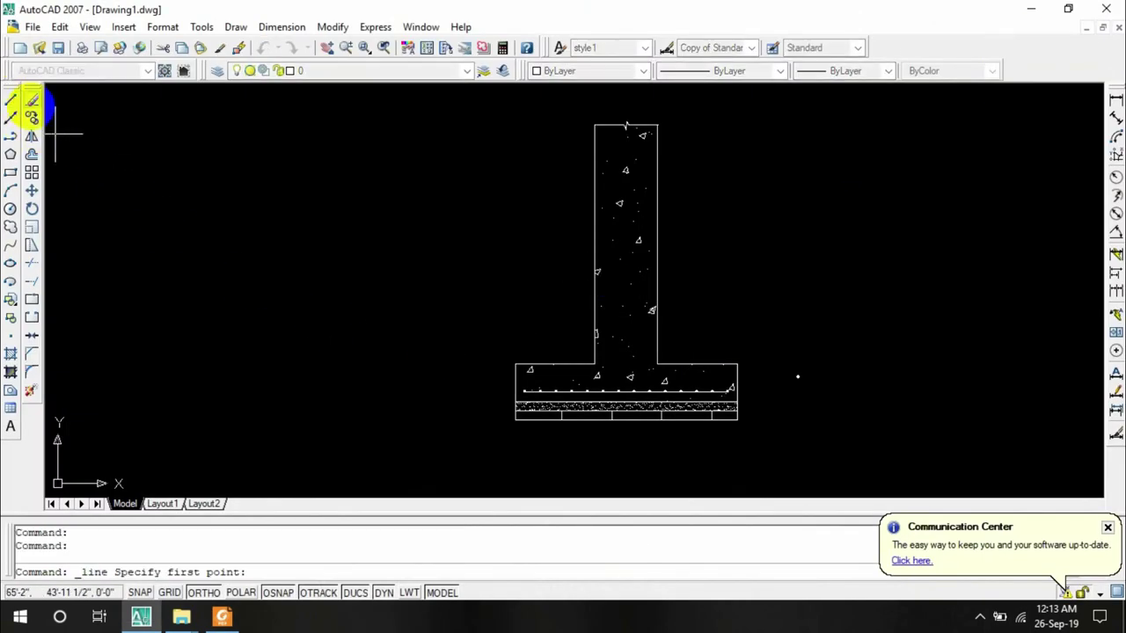
{"action": "left_click", "coordinate": [516, 362]}
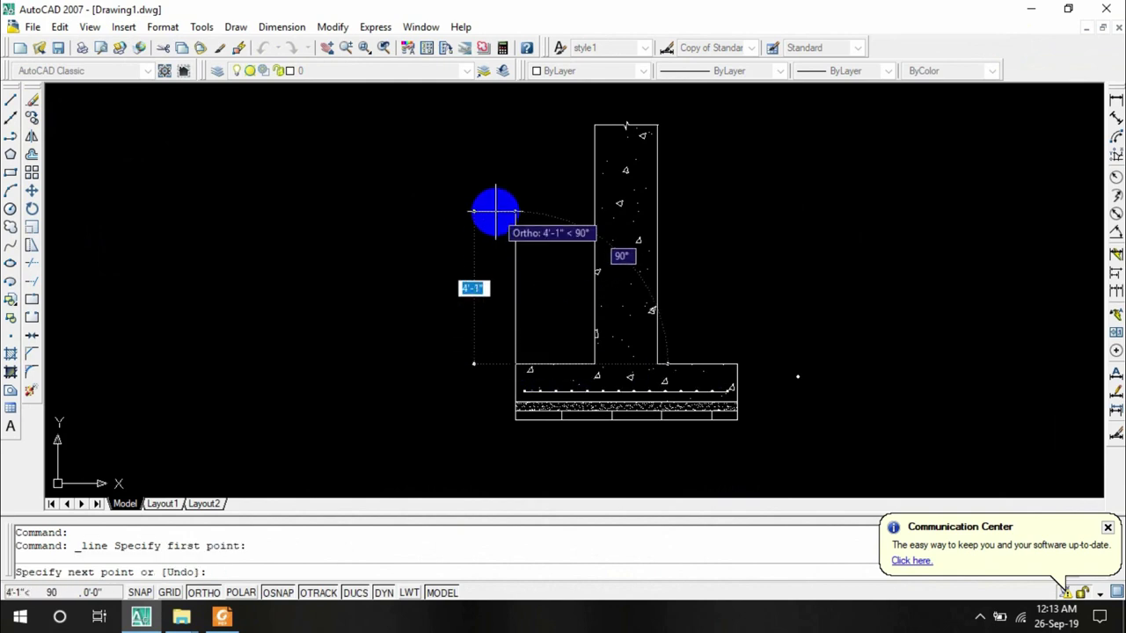
{"action": "type", "text": "5"}
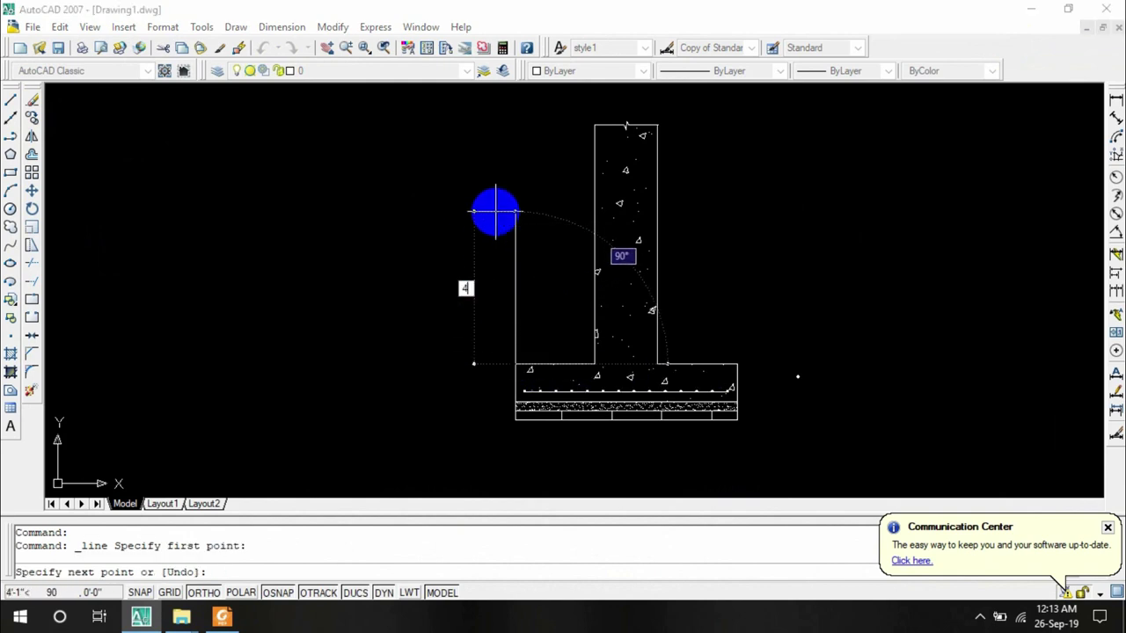
{"action": "type", "text": "'"}
{"action": "key", "text": "Return"}
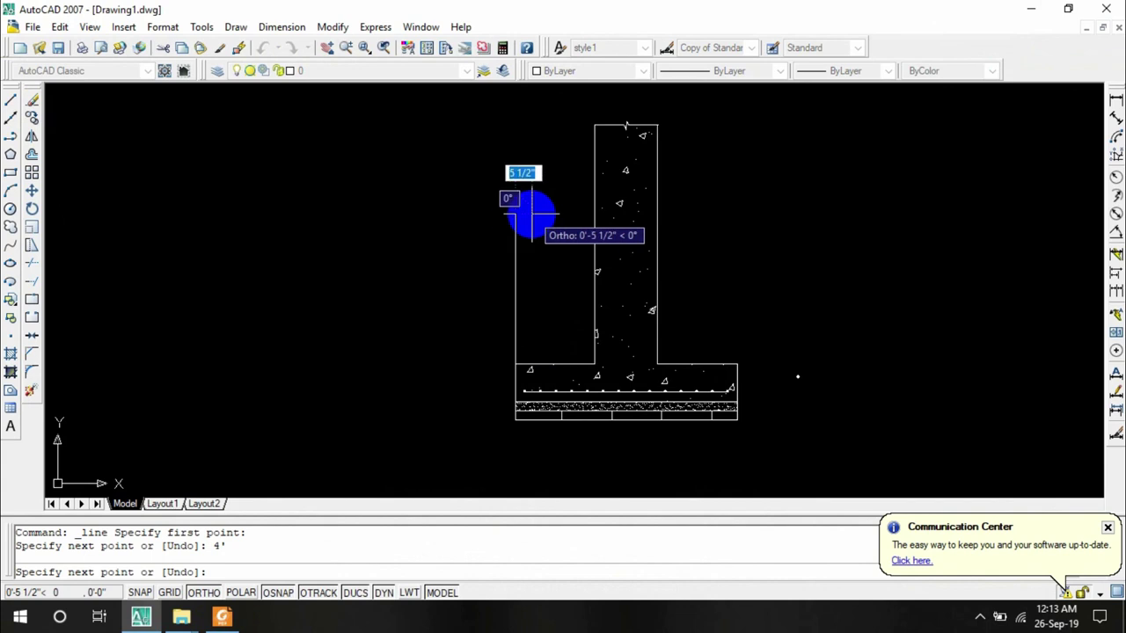
{"action": "key", "text": "Escape"}
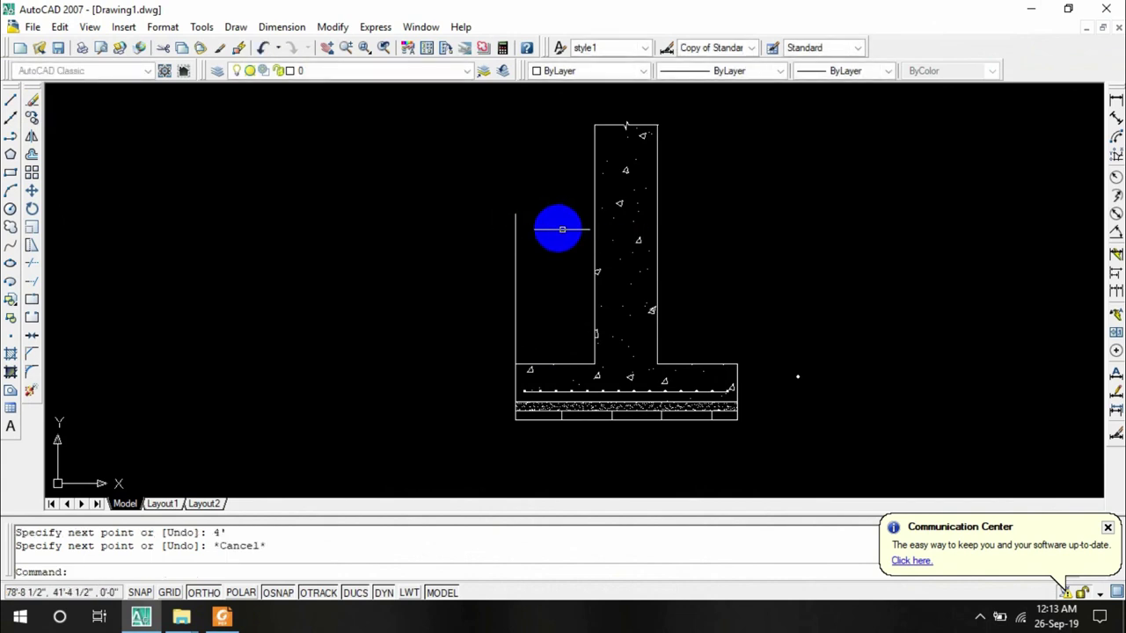
Draw the horizontal ground line left of the column and 4'-6 1/2" right of it
{"action": "left_click", "coordinate": [9, 102]}
{"action": "left_click", "coordinate": [515, 214]}
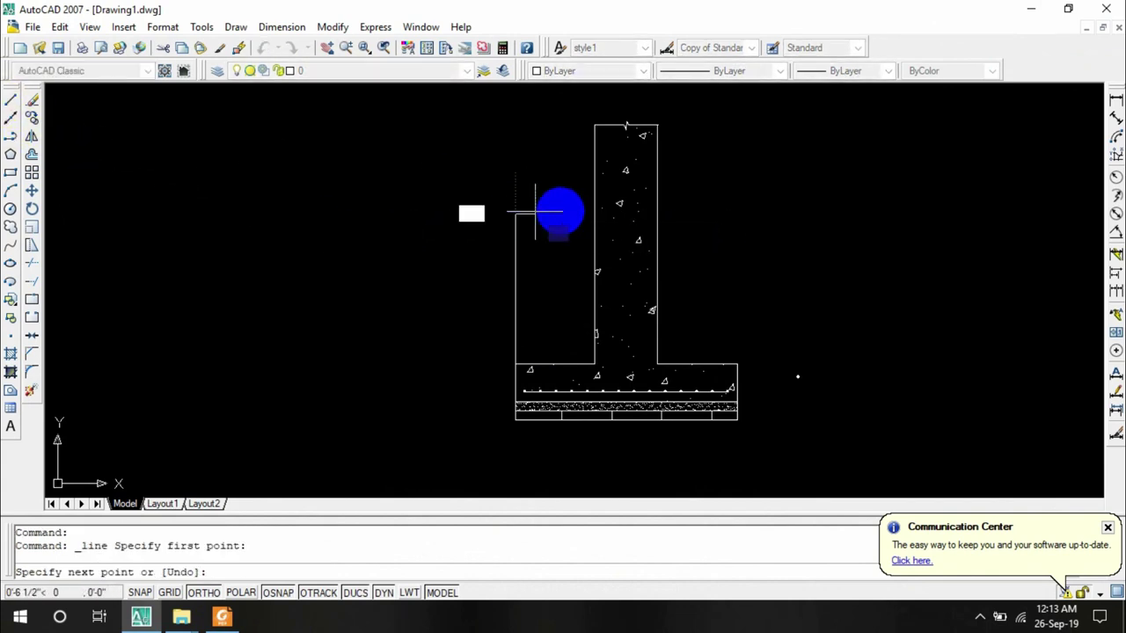
{"action": "left_click", "coordinate": [594, 214]}
{"action": "key", "text": "Escape"}
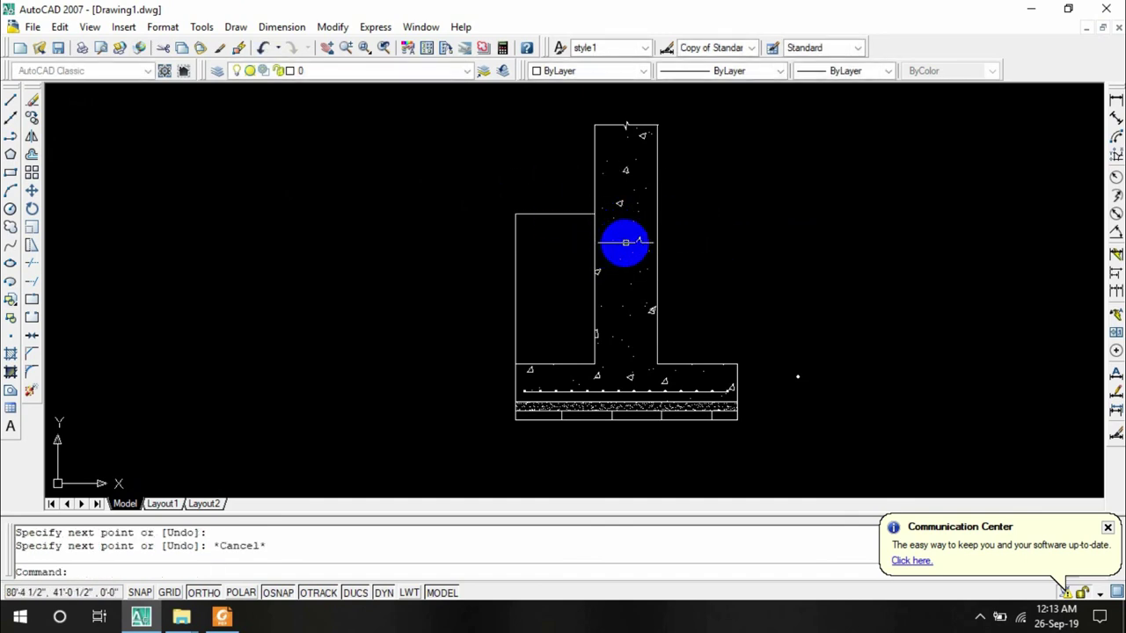
{"action": "left_click", "coordinate": [9, 105]}
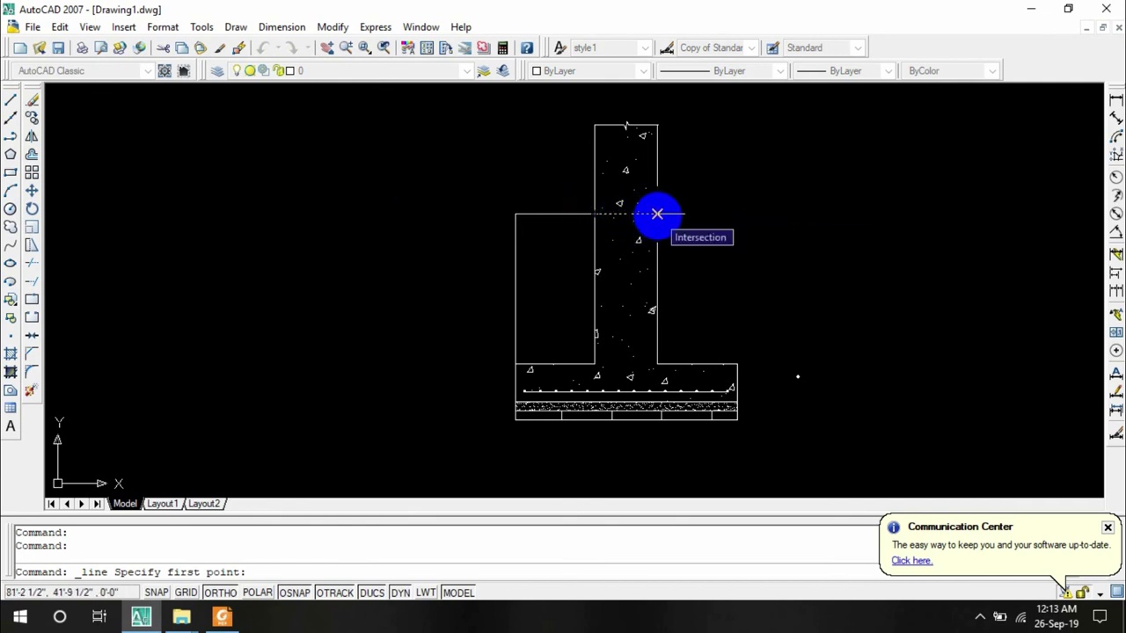
{"action": "left_click", "coordinate": [658, 214]}
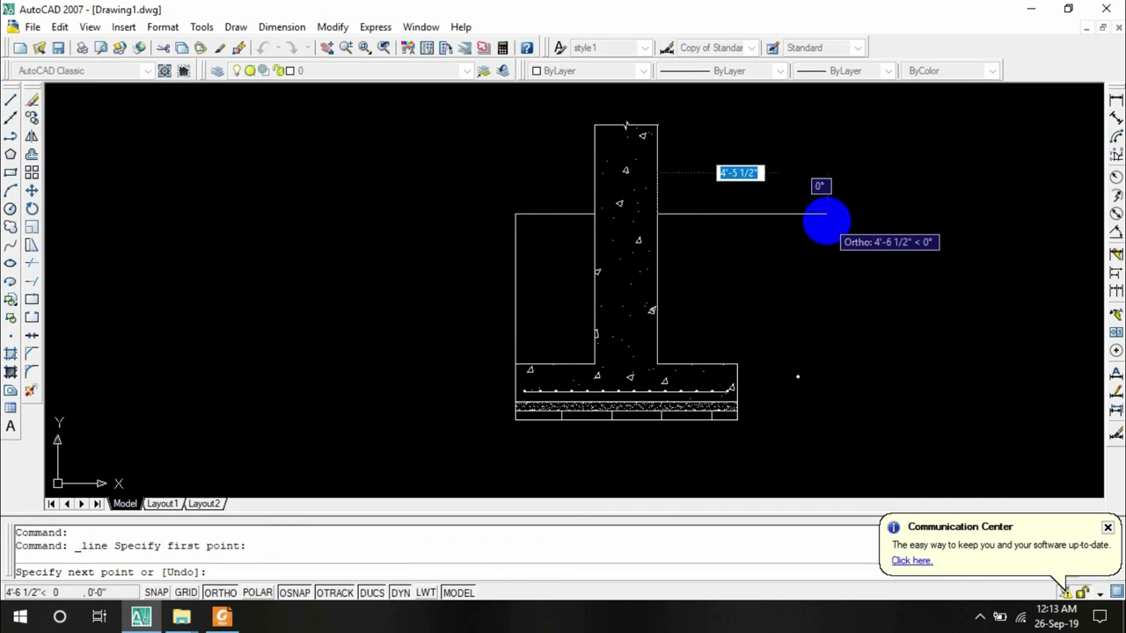
{"action": "left_click", "coordinate": [826, 217]}
{"action": "key", "text": "Escape"}
Erase the vertical guide line and grip-stretch the left ground line further left
{"action": "left_click", "coordinate": [526, 247]}
{"action": "left_click", "coordinate": [487, 275]}
{"action": "key", "text": "Delete"}
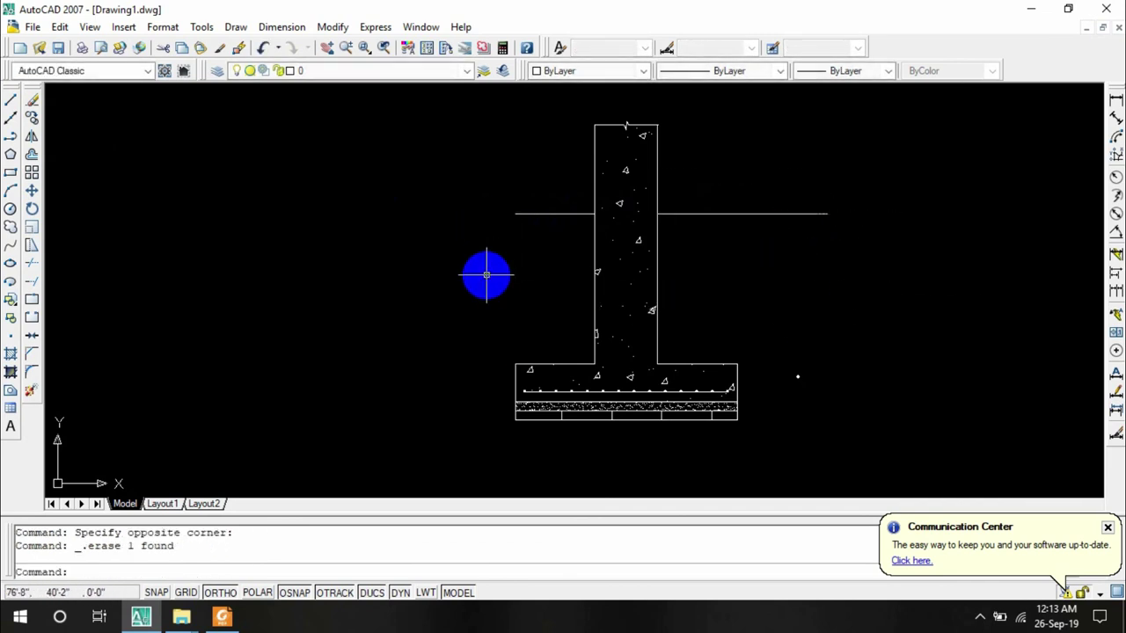
{"action": "left_click", "coordinate": [528, 214]}
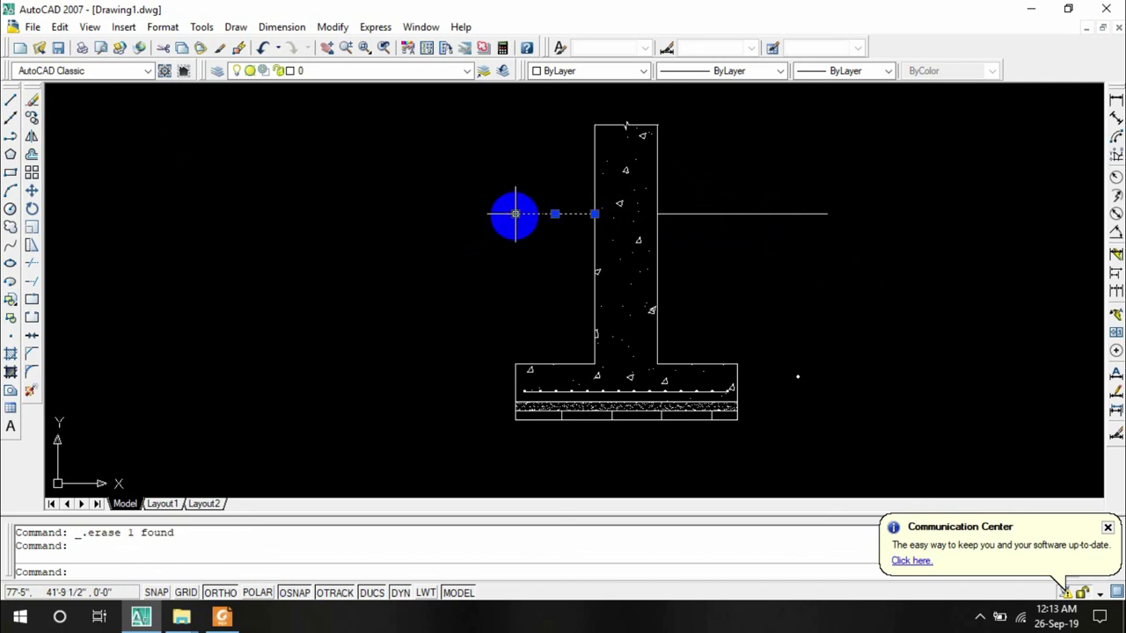
{"action": "left_click", "coordinate": [516, 214]}
{"action": "left_click", "coordinate": [434, 213]}
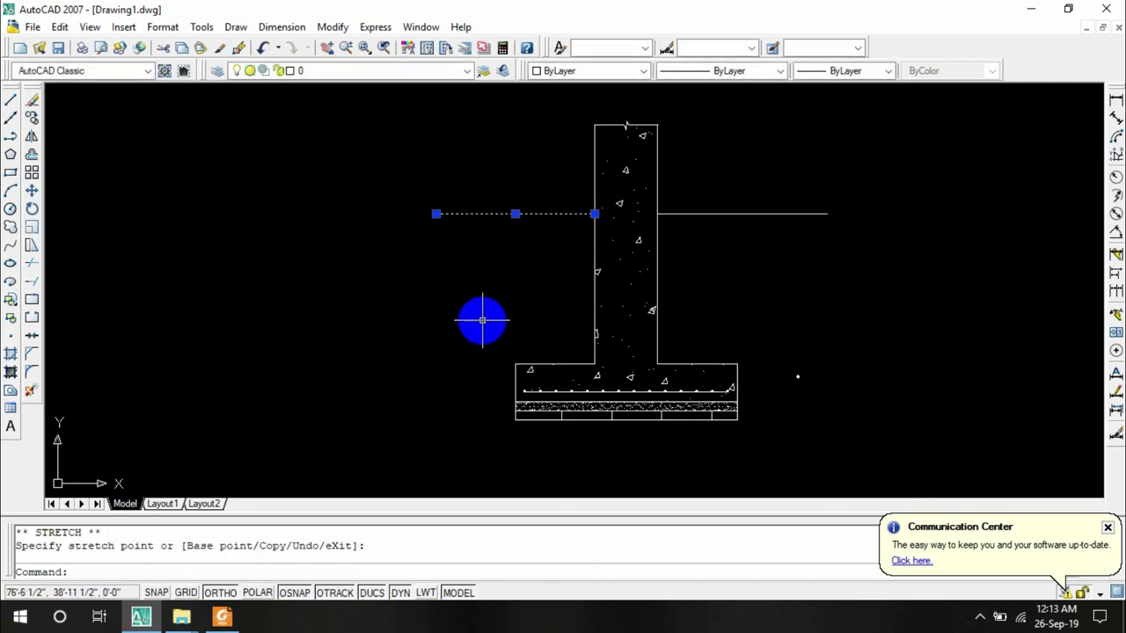
{"action": "key", "text": "Escape"}
{"action": "left_click", "coordinate": [10, 101]}
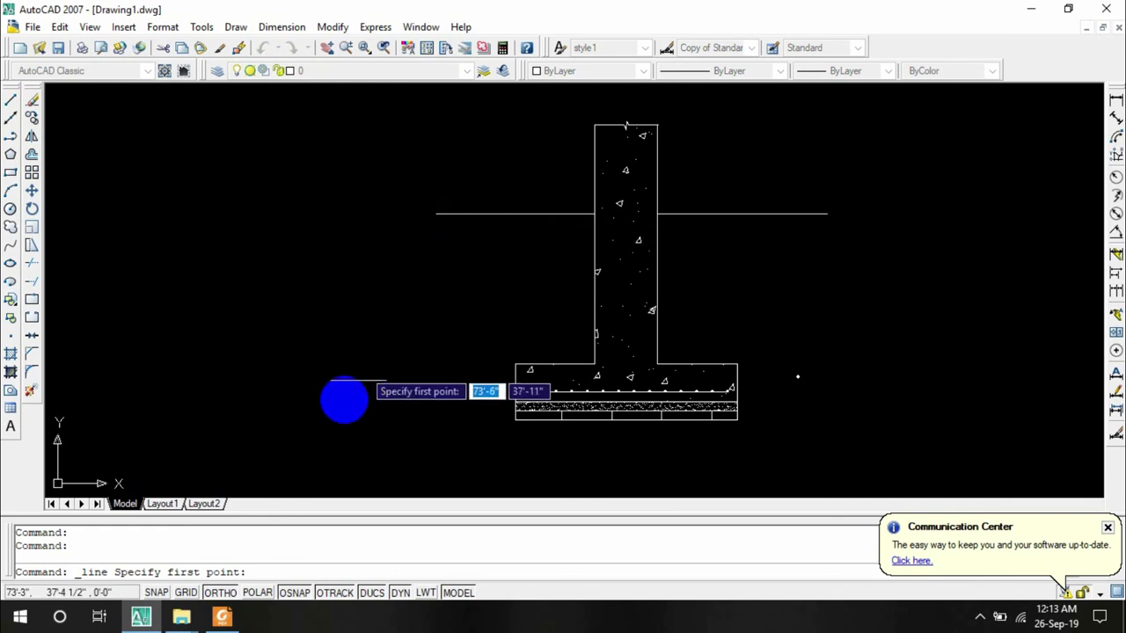
Draw a 1' diagonal stroke under the left ground line and copy it slightly right
{"action": "left_click", "coordinate": [495, 214]}
{"action": "type", "text": "1"}
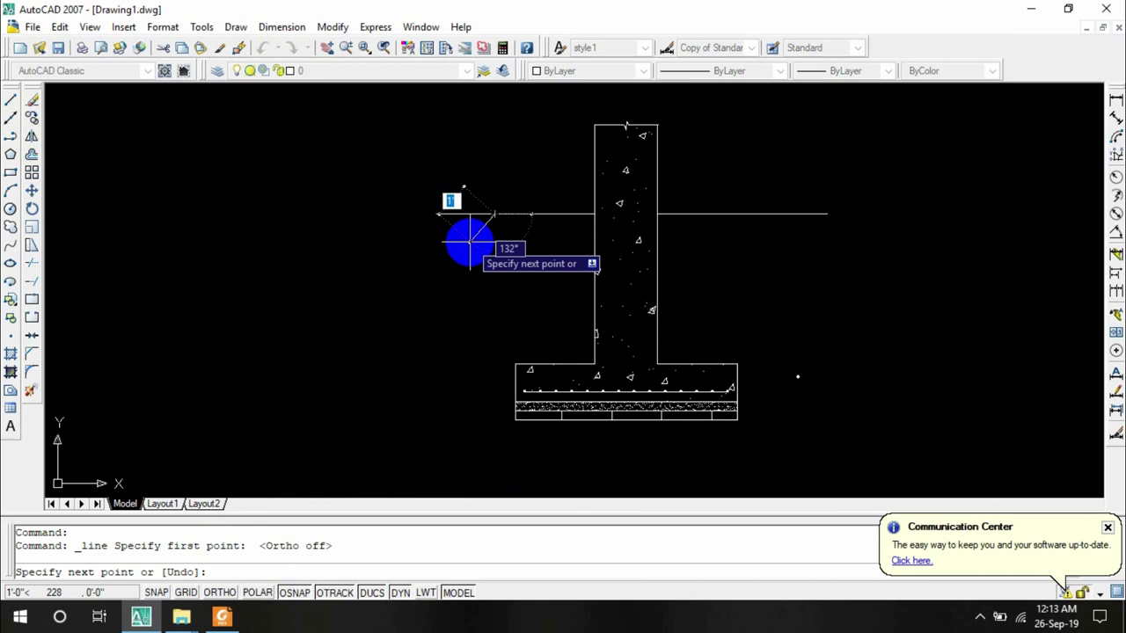
{"action": "key", "text": "Escape"}
{"action": "left_click", "coordinate": [481, 250]}
{"action": "left_click", "coordinate": [460, 227]}
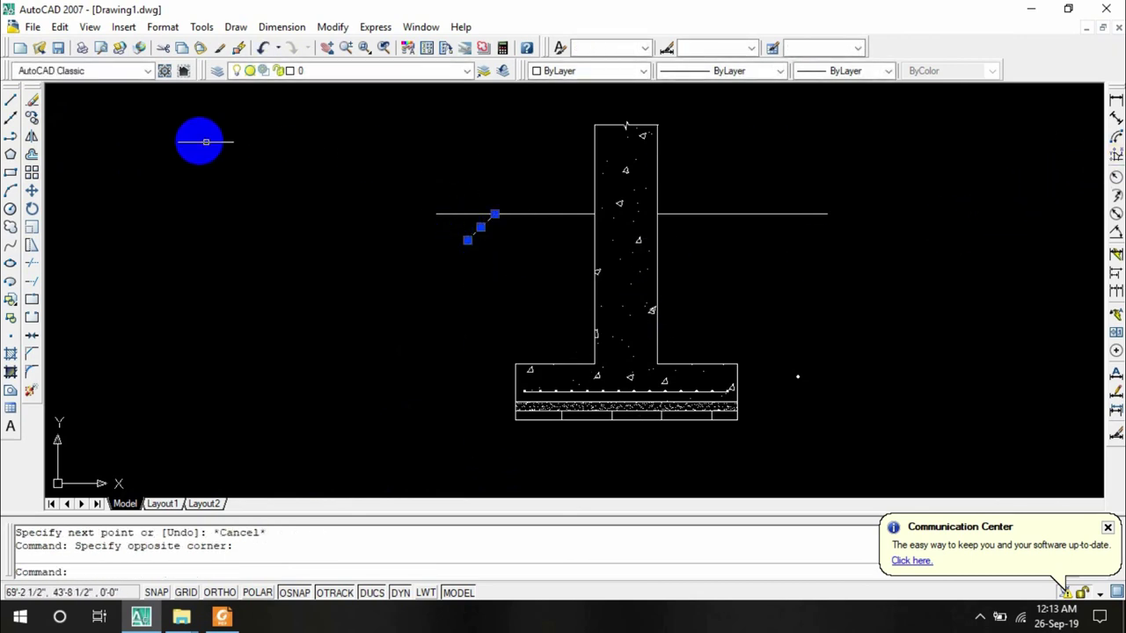
{"action": "left_click", "coordinate": [31, 118]}
{"action": "left_click", "coordinate": [495, 215]}
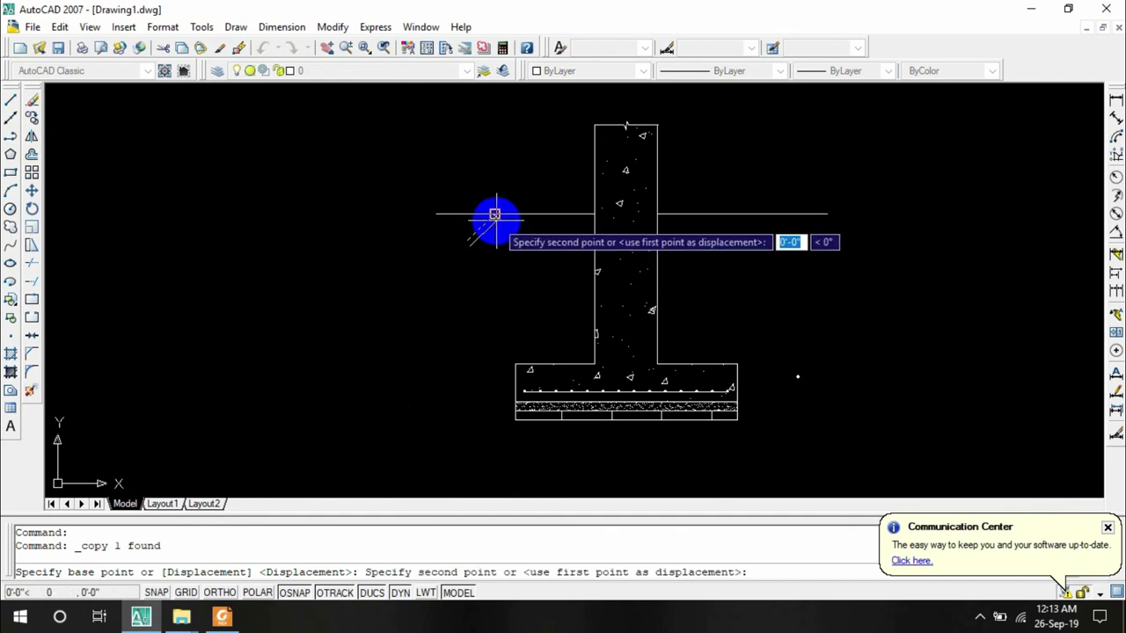
{"action": "left_click", "coordinate": [515, 214]}
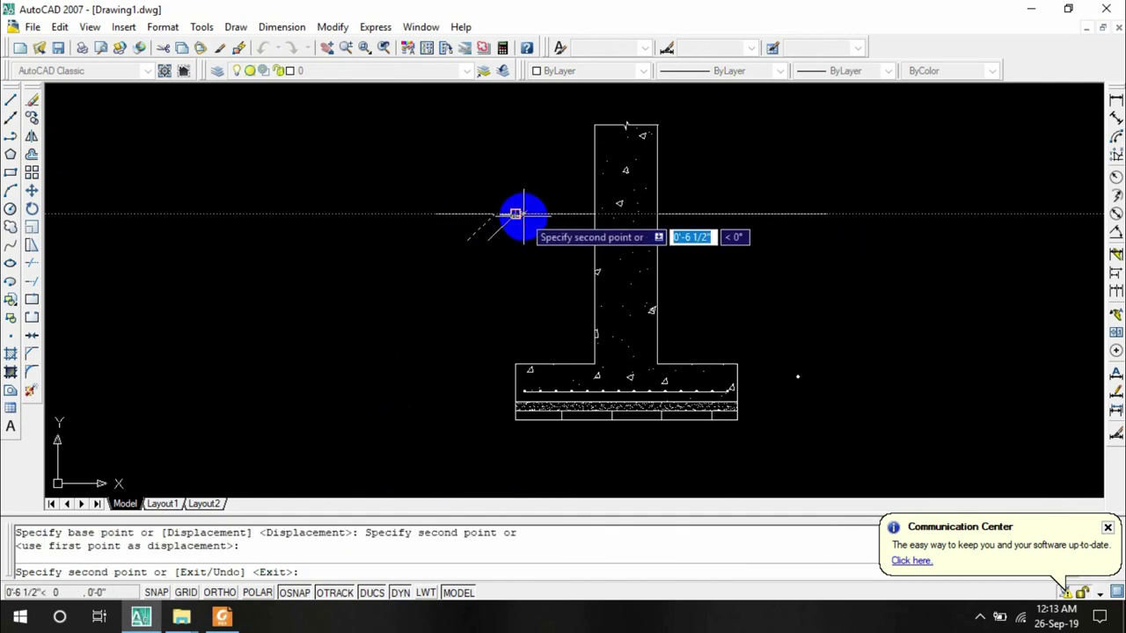
{"action": "key", "text": "Escape"}
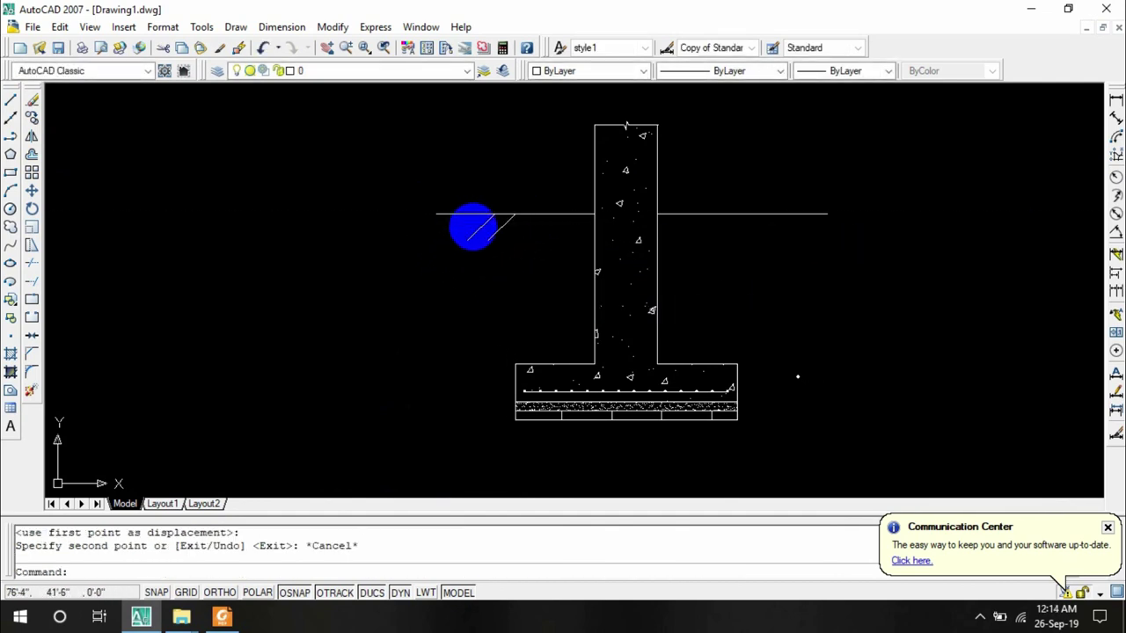
Draw a crossing diagonal stroke below the left ground line
{"action": "left_click", "coordinate": [11, 100]}
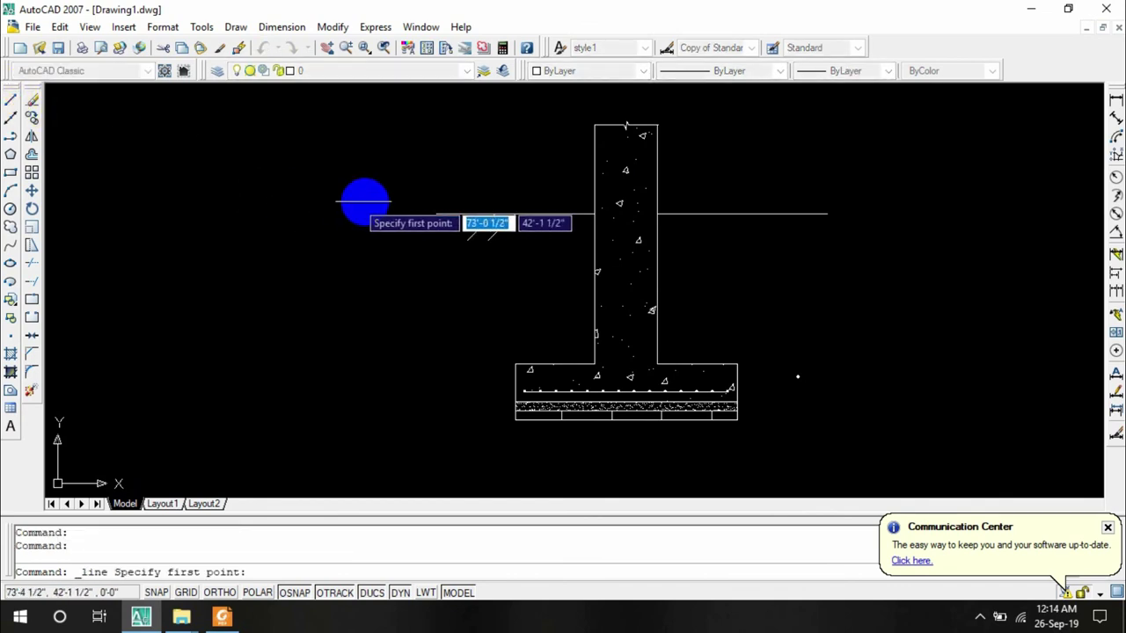
{"action": "left_click", "coordinate": [493, 215]}
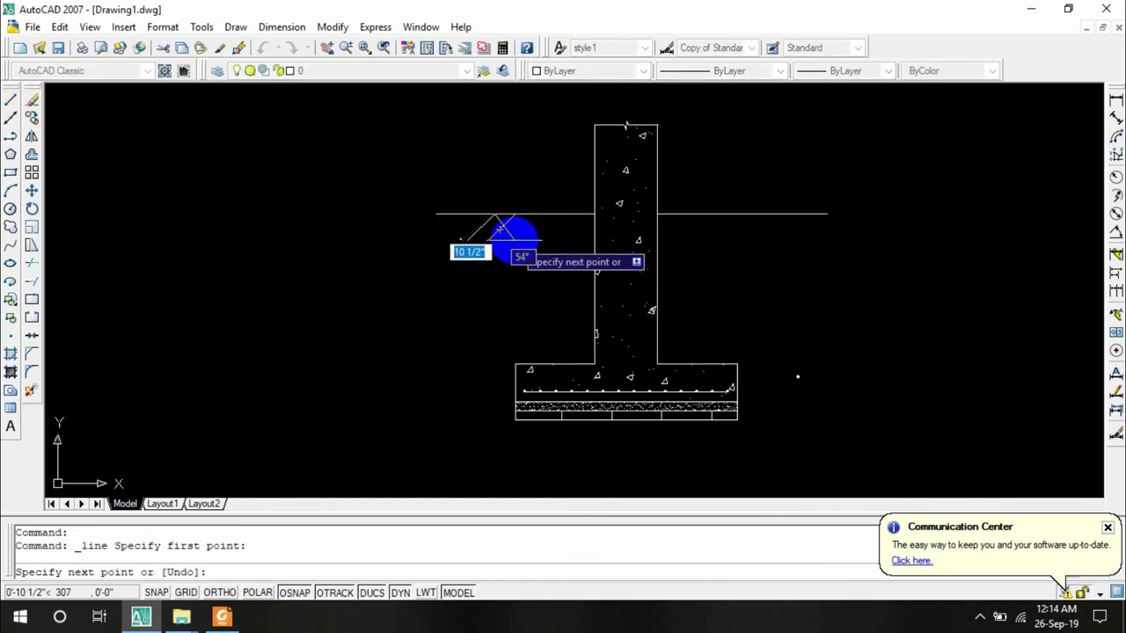
{"action": "left_click", "coordinate": [514, 239]}
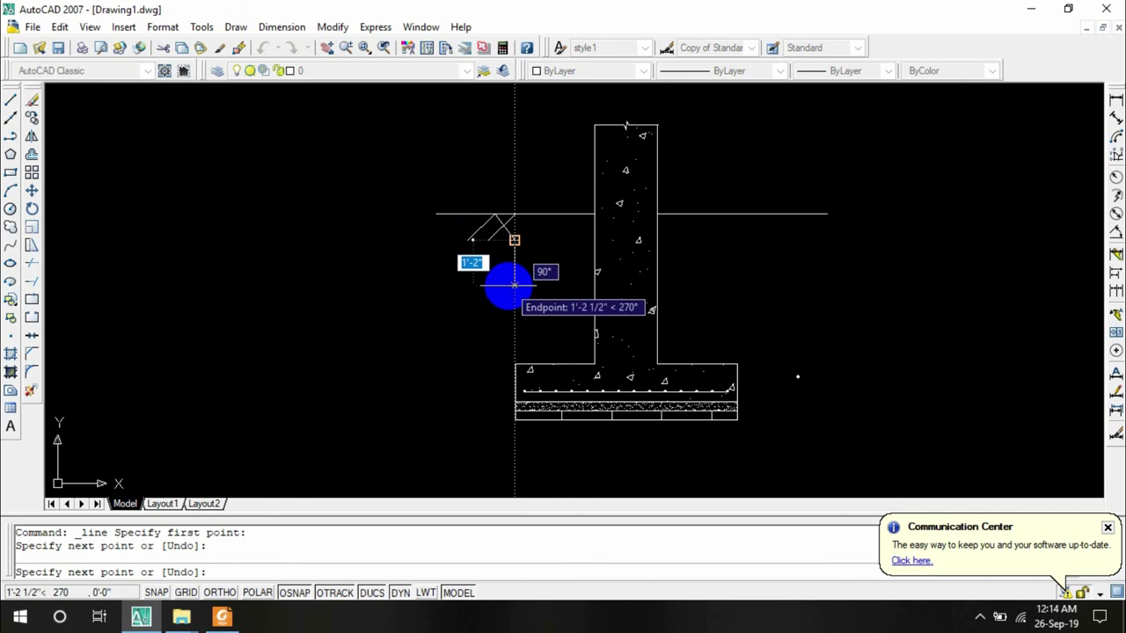
{"action": "key", "text": "Escape"}
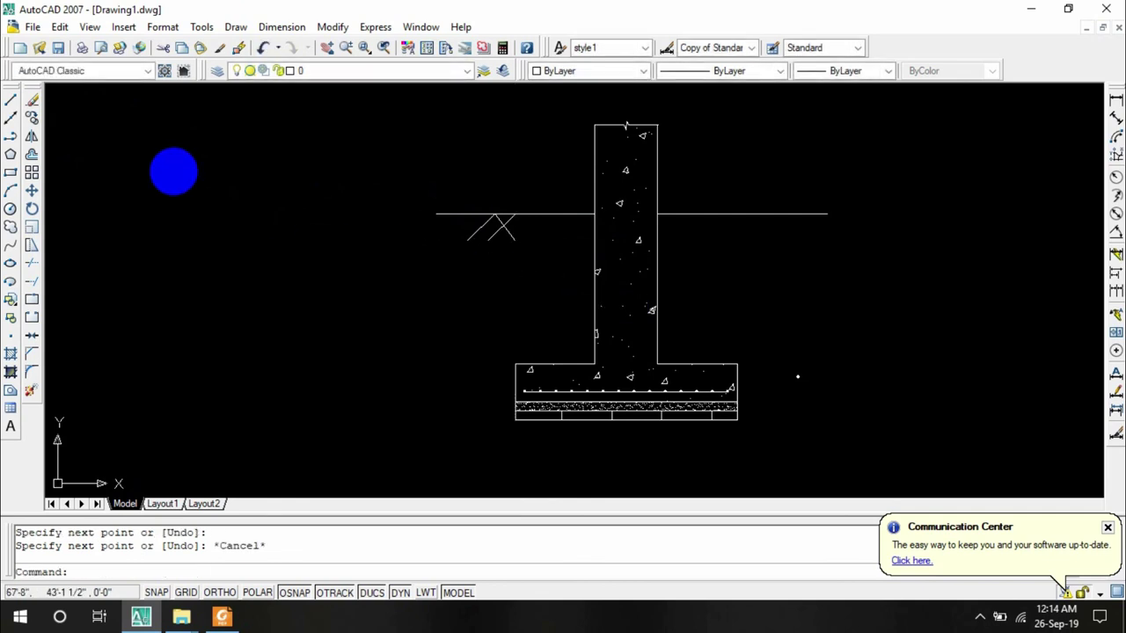
Draw the final diagonal stroke completing the earth symbol under the left ground line
{"action": "left_click", "coordinate": [13, 101]}
{"action": "left_click", "coordinate": [513, 215]}
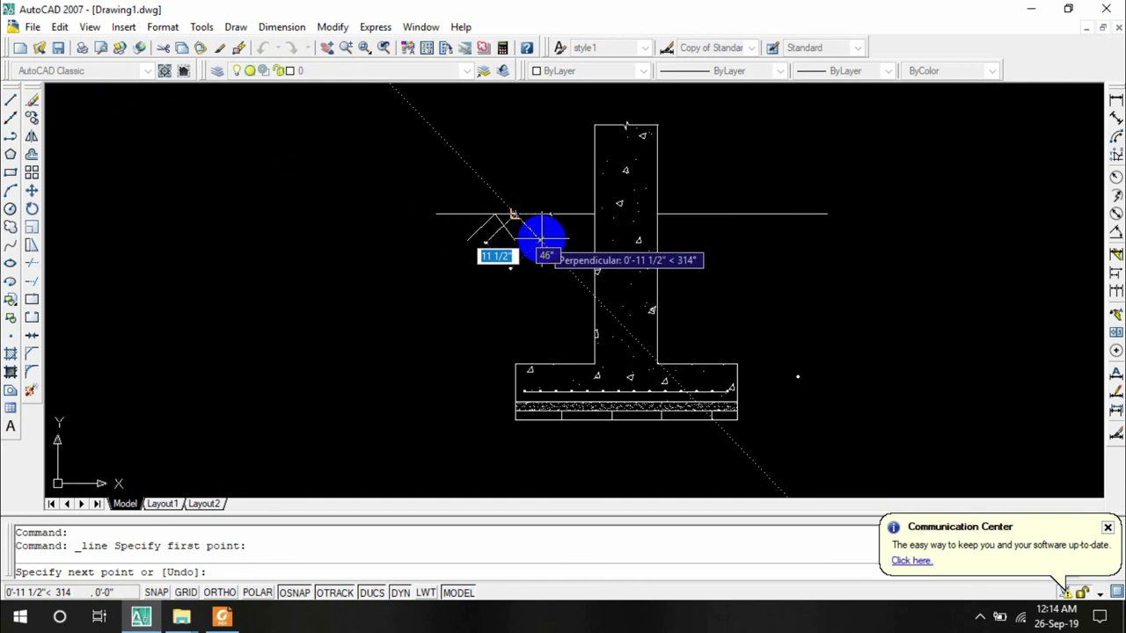
{"action": "left_click", "coordinate": [543, 238]}
{"action": "key", "text": "Escape"}
Copy the four-stroke earth symbol to below the right ground line
{"action": "left_click", "coordinate": [571, 230]}
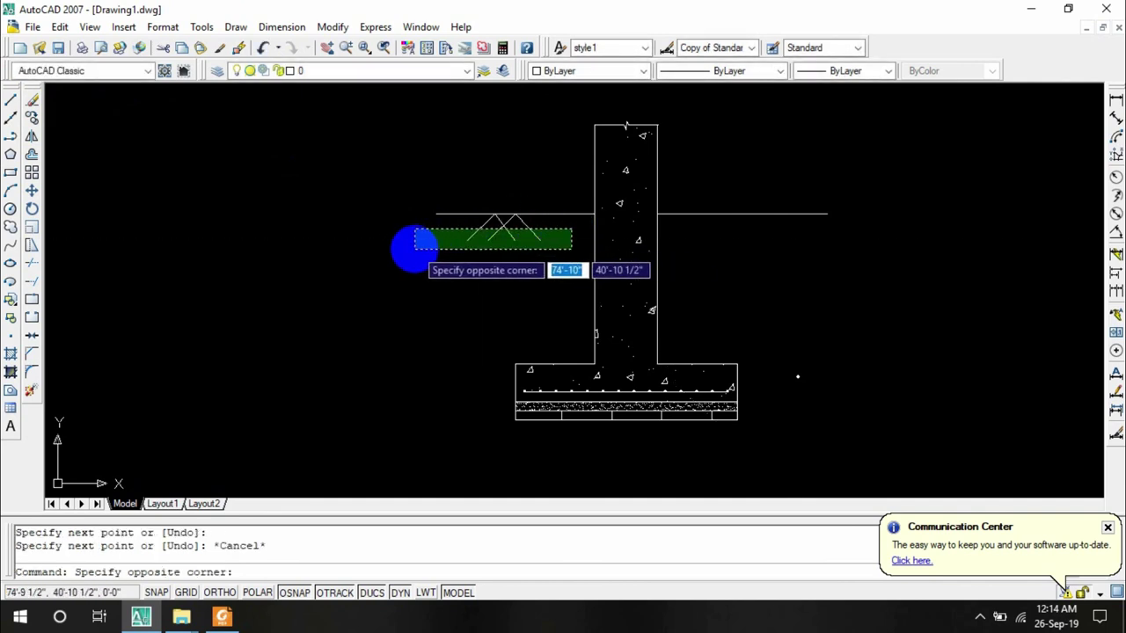
{"action": "left_click", "coordinate": [417, 249]}
{"action": "left_click", "coordinate": [30, 119]}
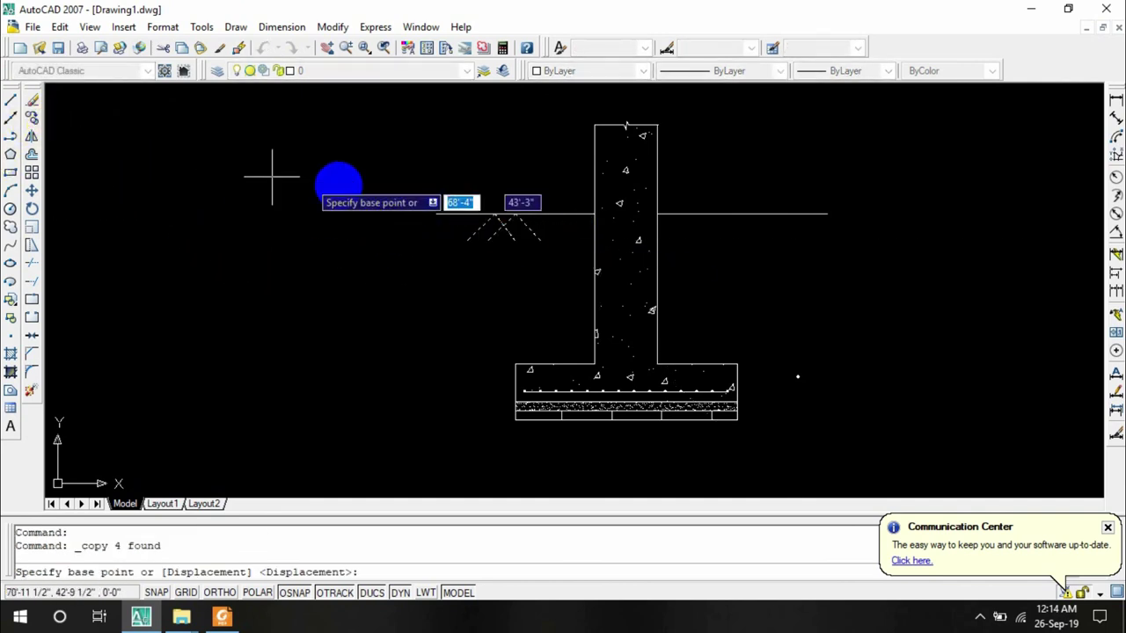
{"action": "left_click", "coordinate": [502, 213]}
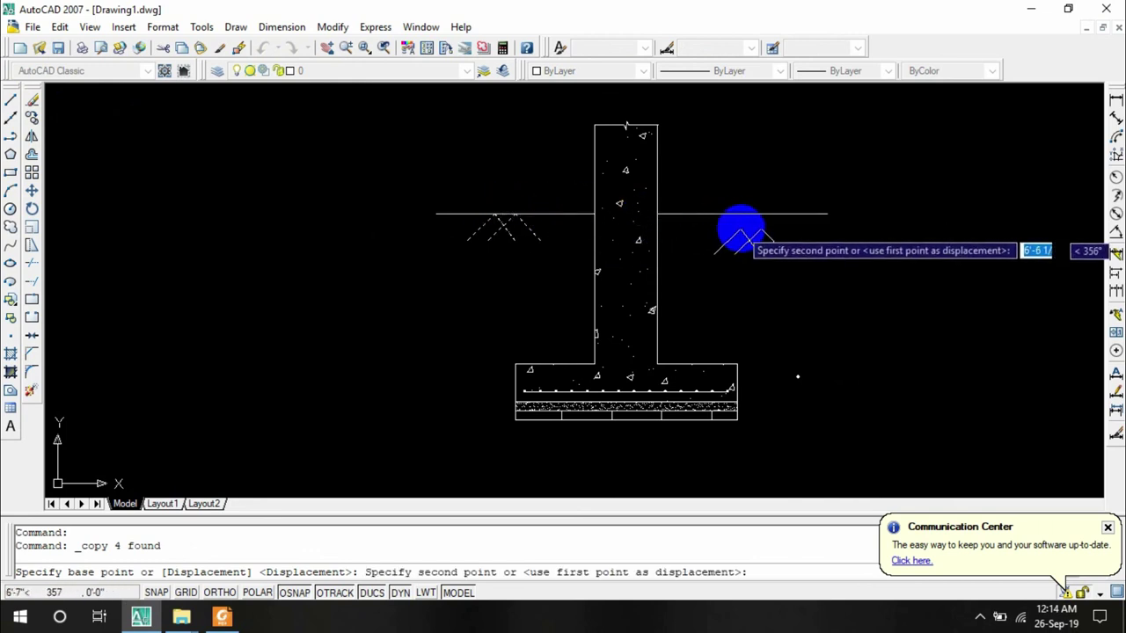
{"action": "left_click", "coordinate": [742, 214]}
{"action": "key", "text": "Escape"}
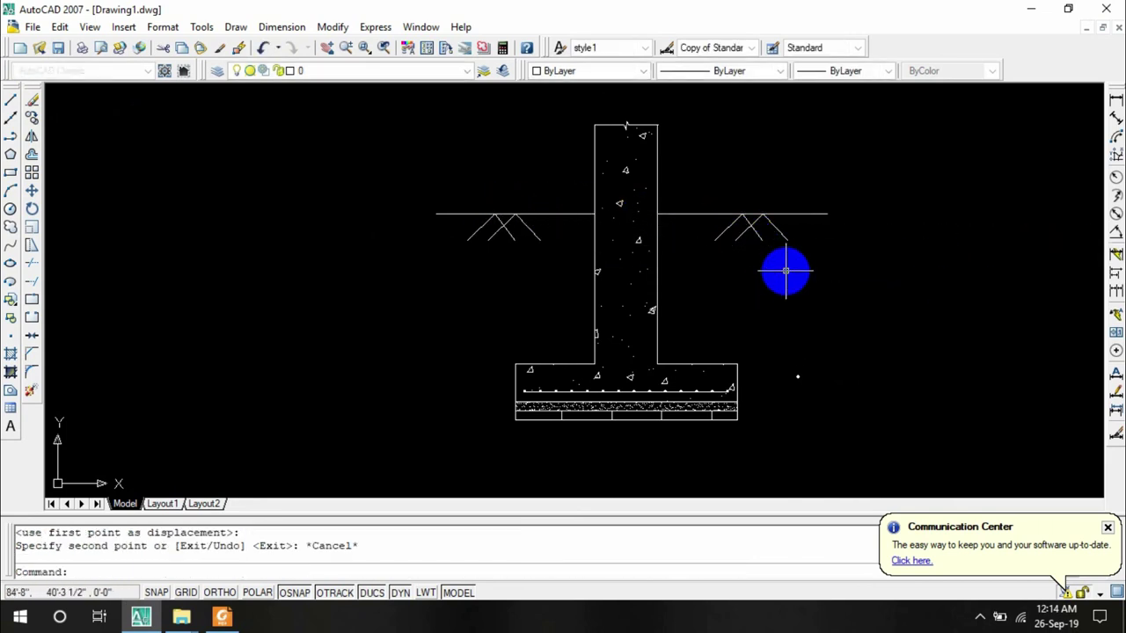
{"action": "scroll", "coordinate": [846, 281], "scroll_direction": "down", "scroll_amount": 1}
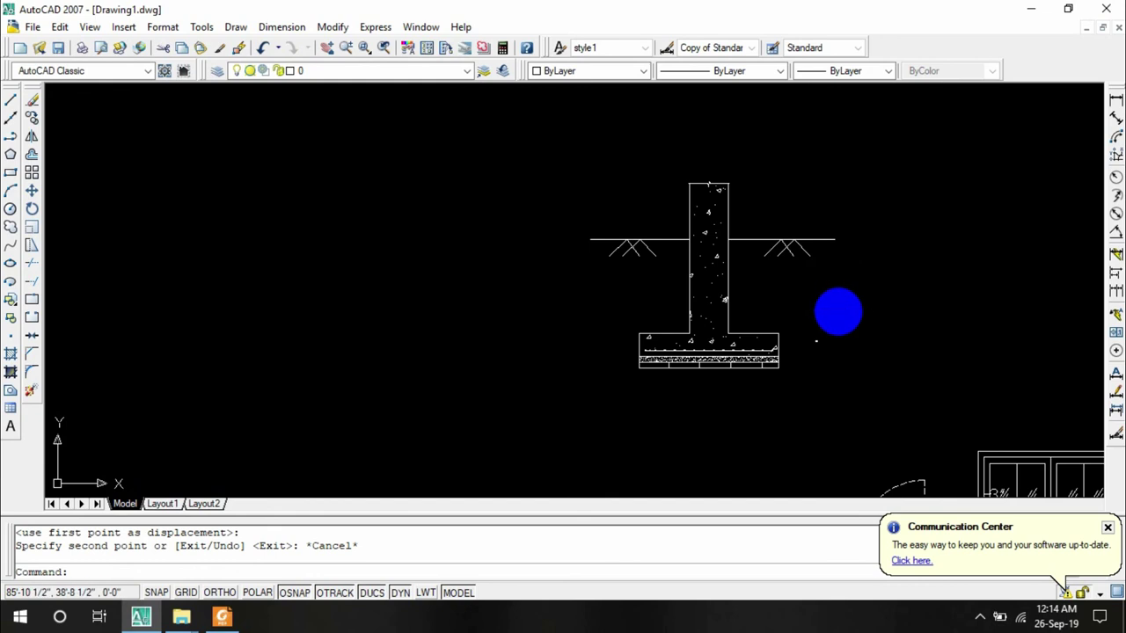
{"action": "scroll", "coordinate": [834, 315], "scroll_direction": "up", "scroll_amount": 2}
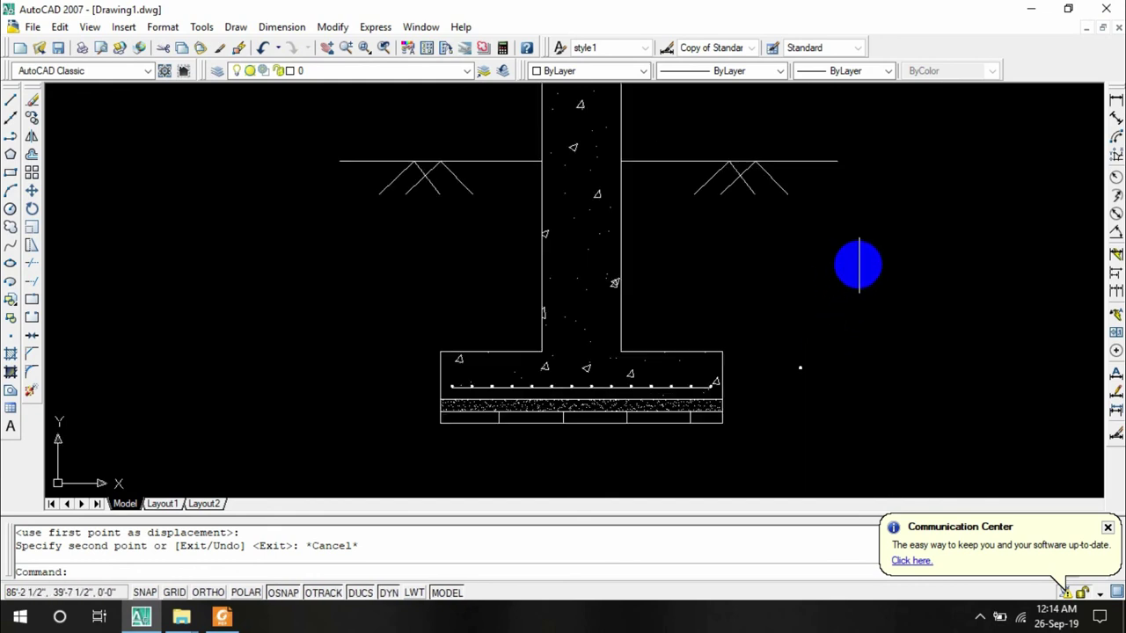